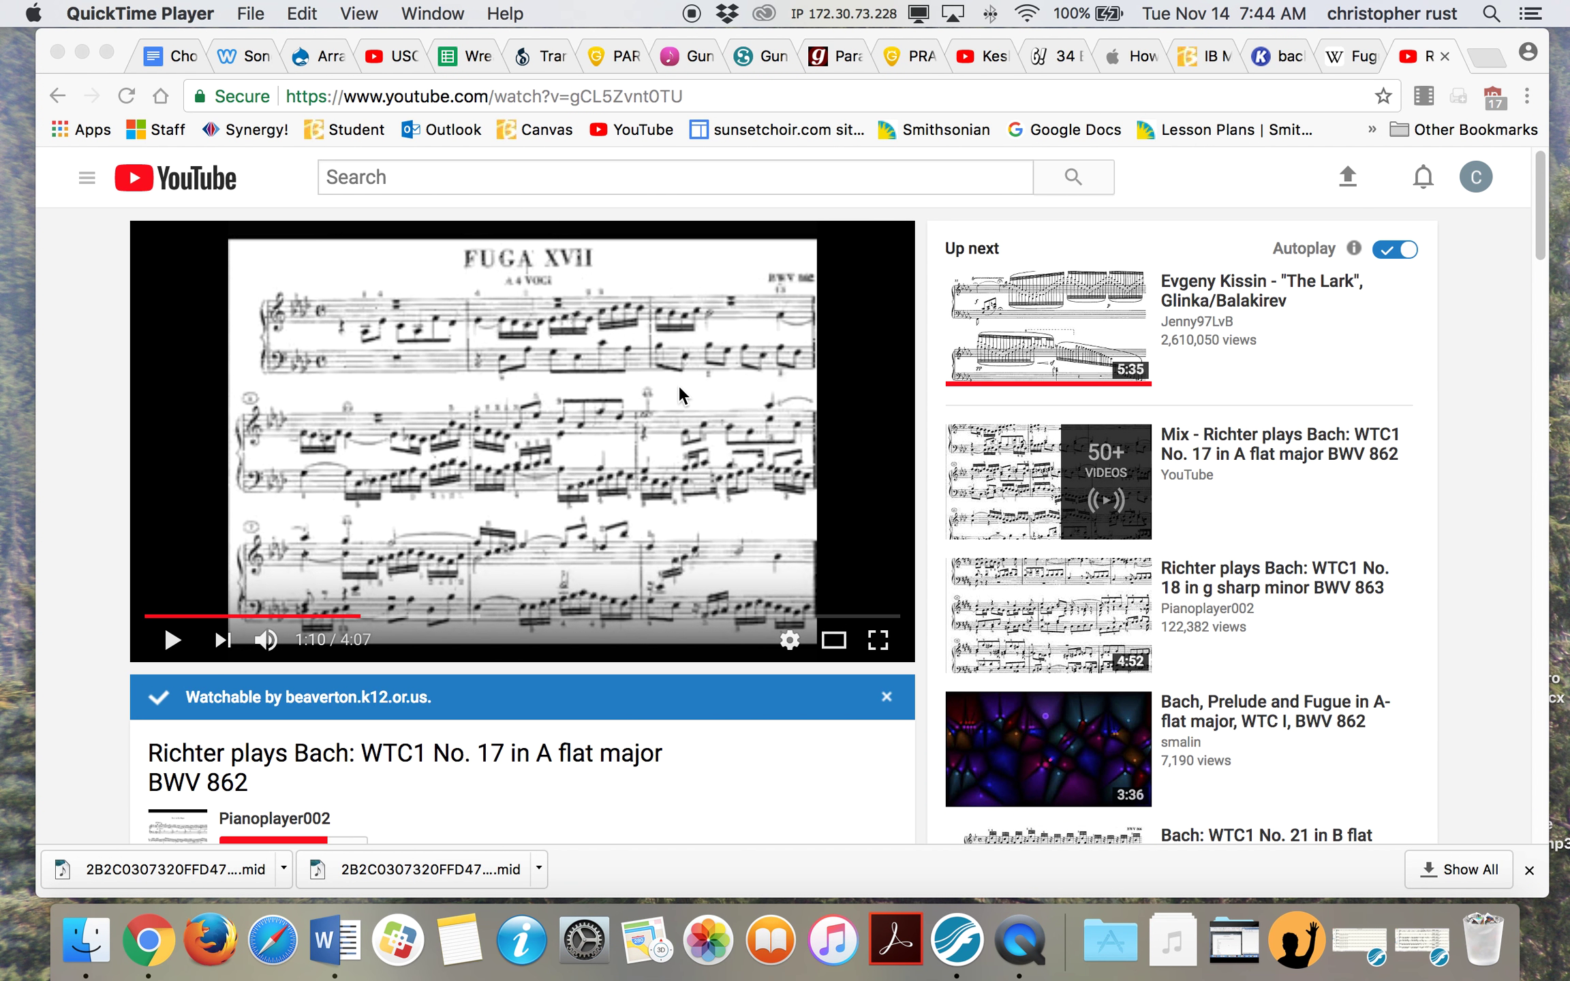
Step: Open the Wikipedia Fugue article and examine the three-voice outline chart and the Exposition section
click(1355, 54)
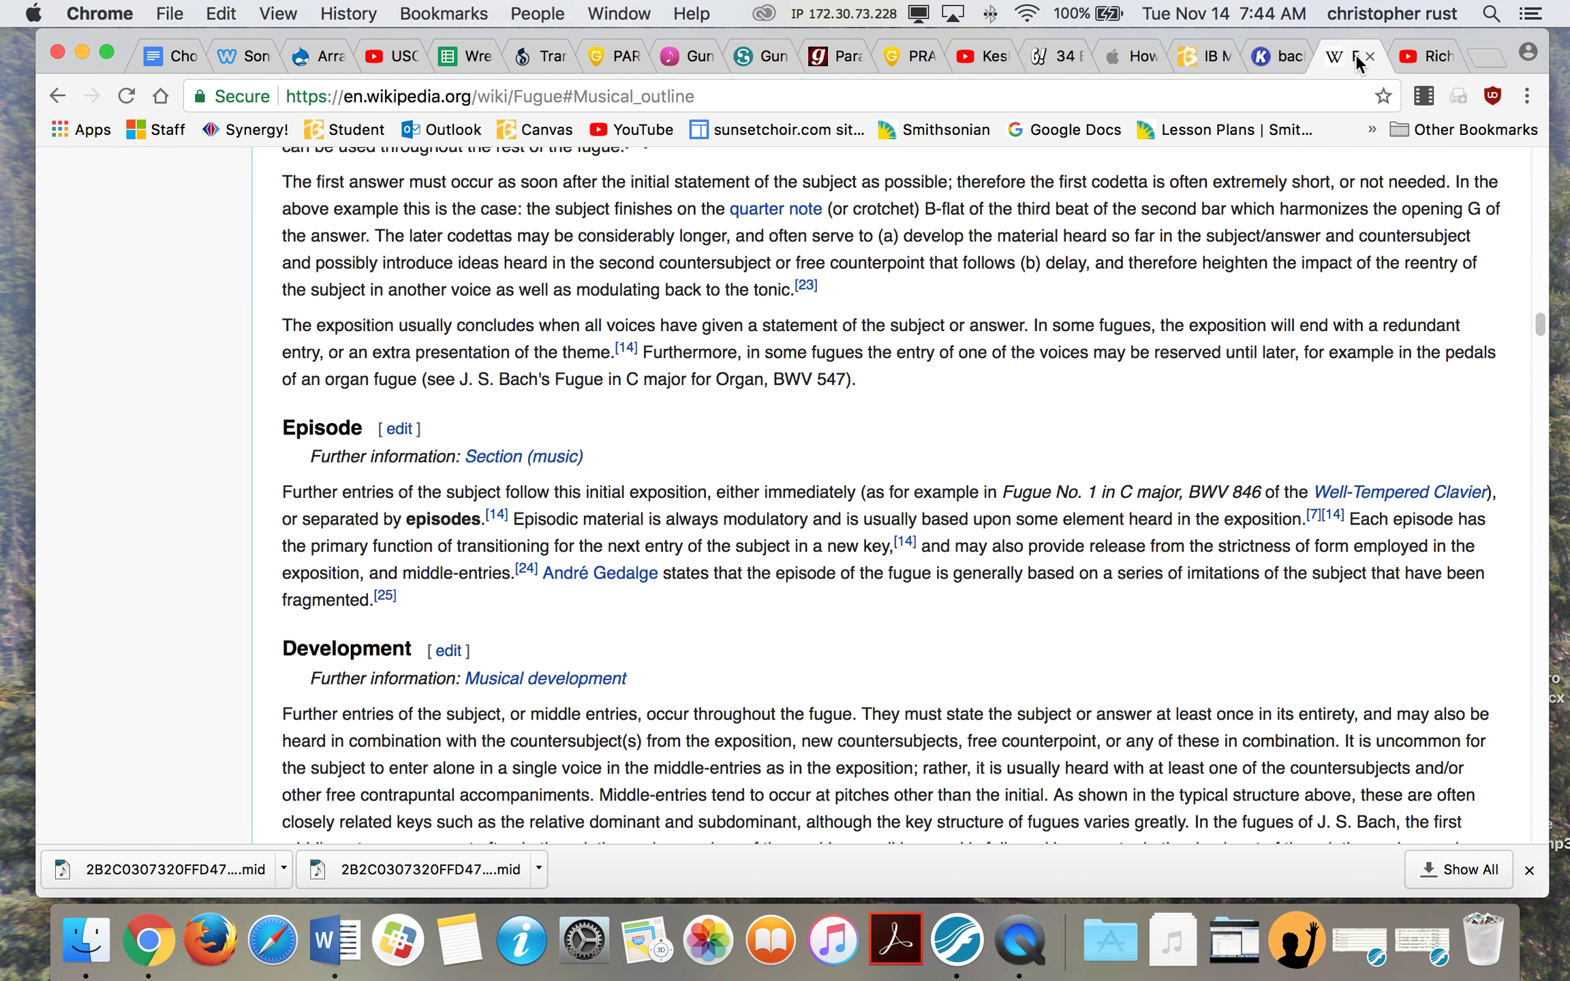
scroll(1061, 453, up, 15)
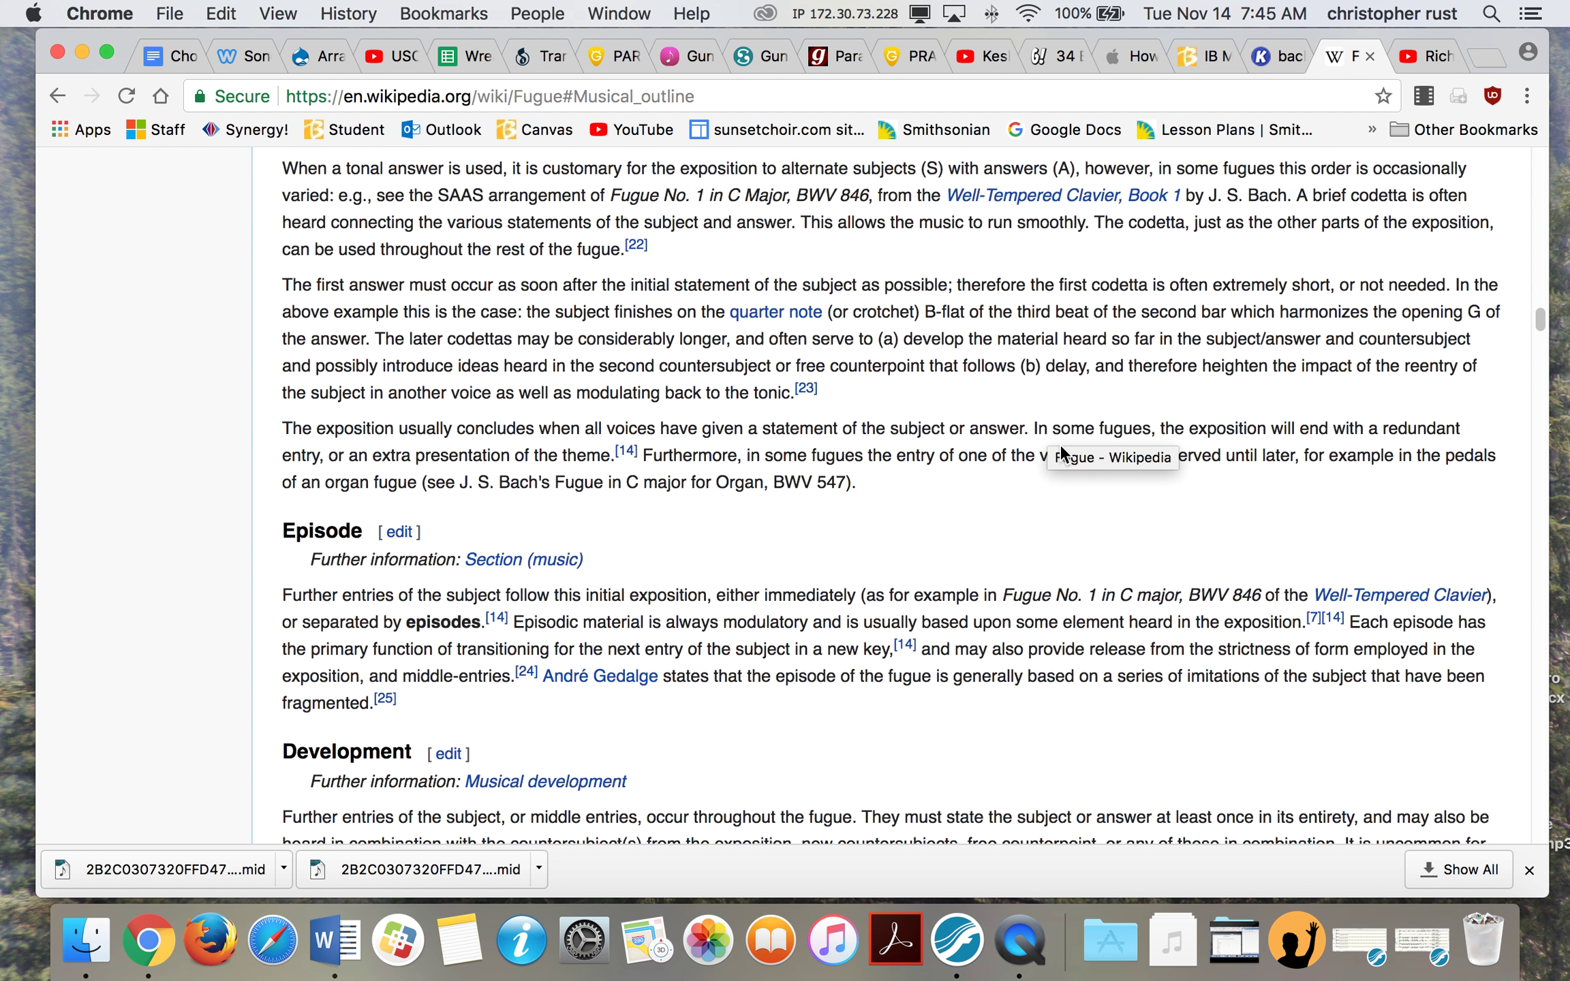
scroll(1061, 453, up, 10)
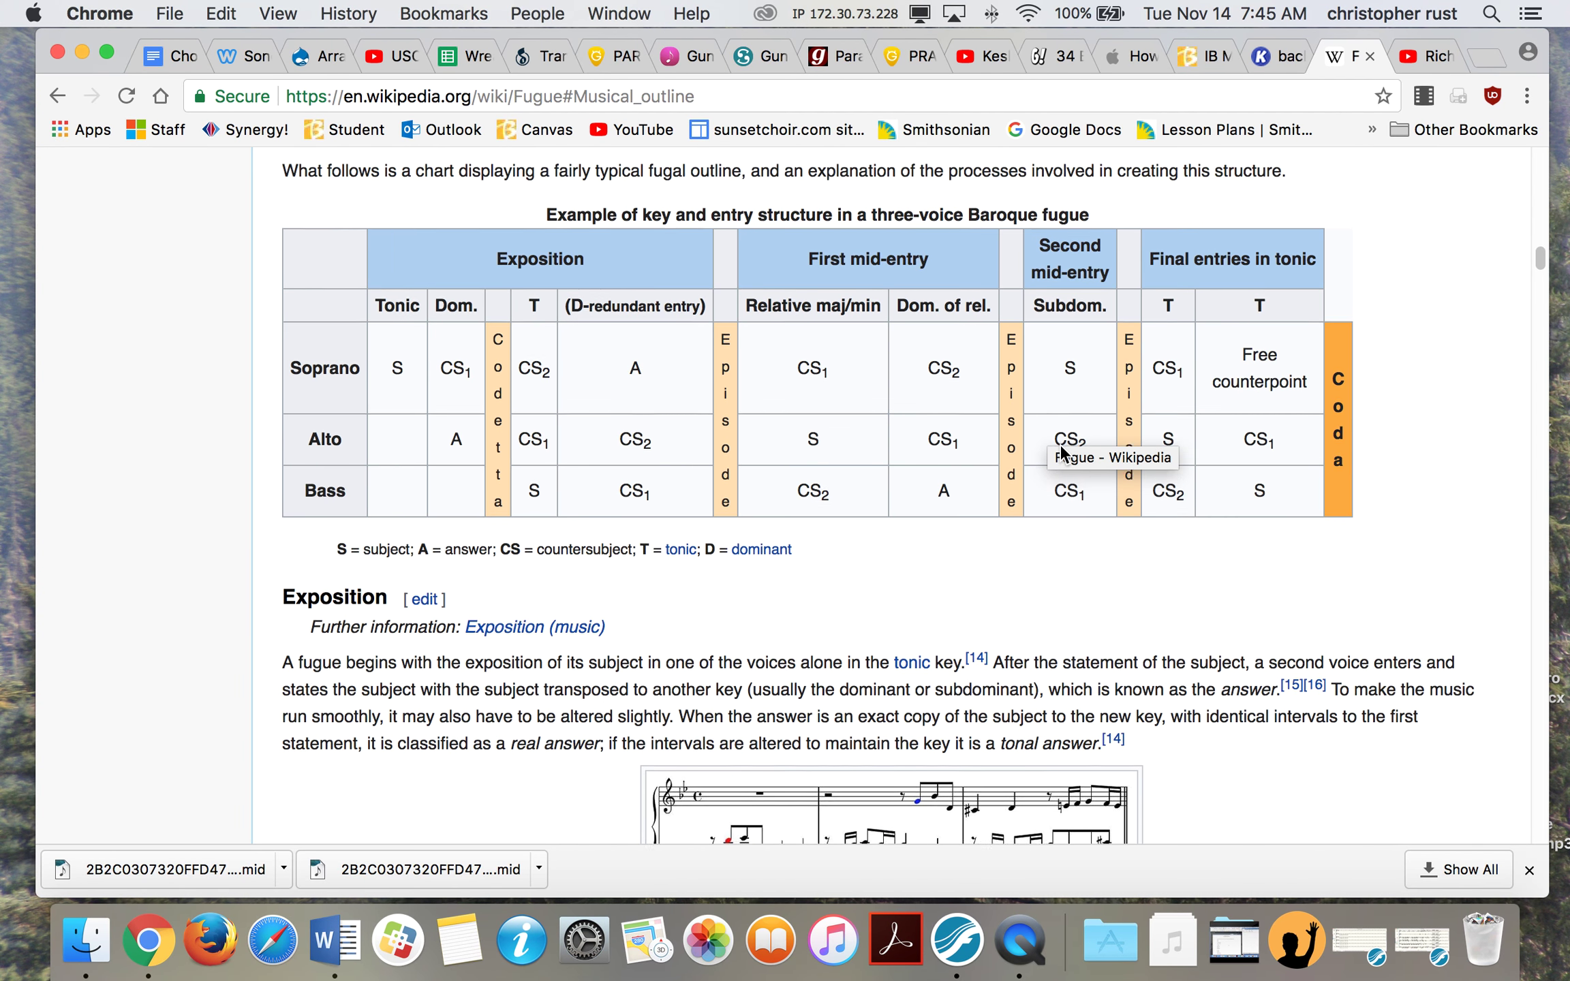
scroll(1061, 448, down, 3)
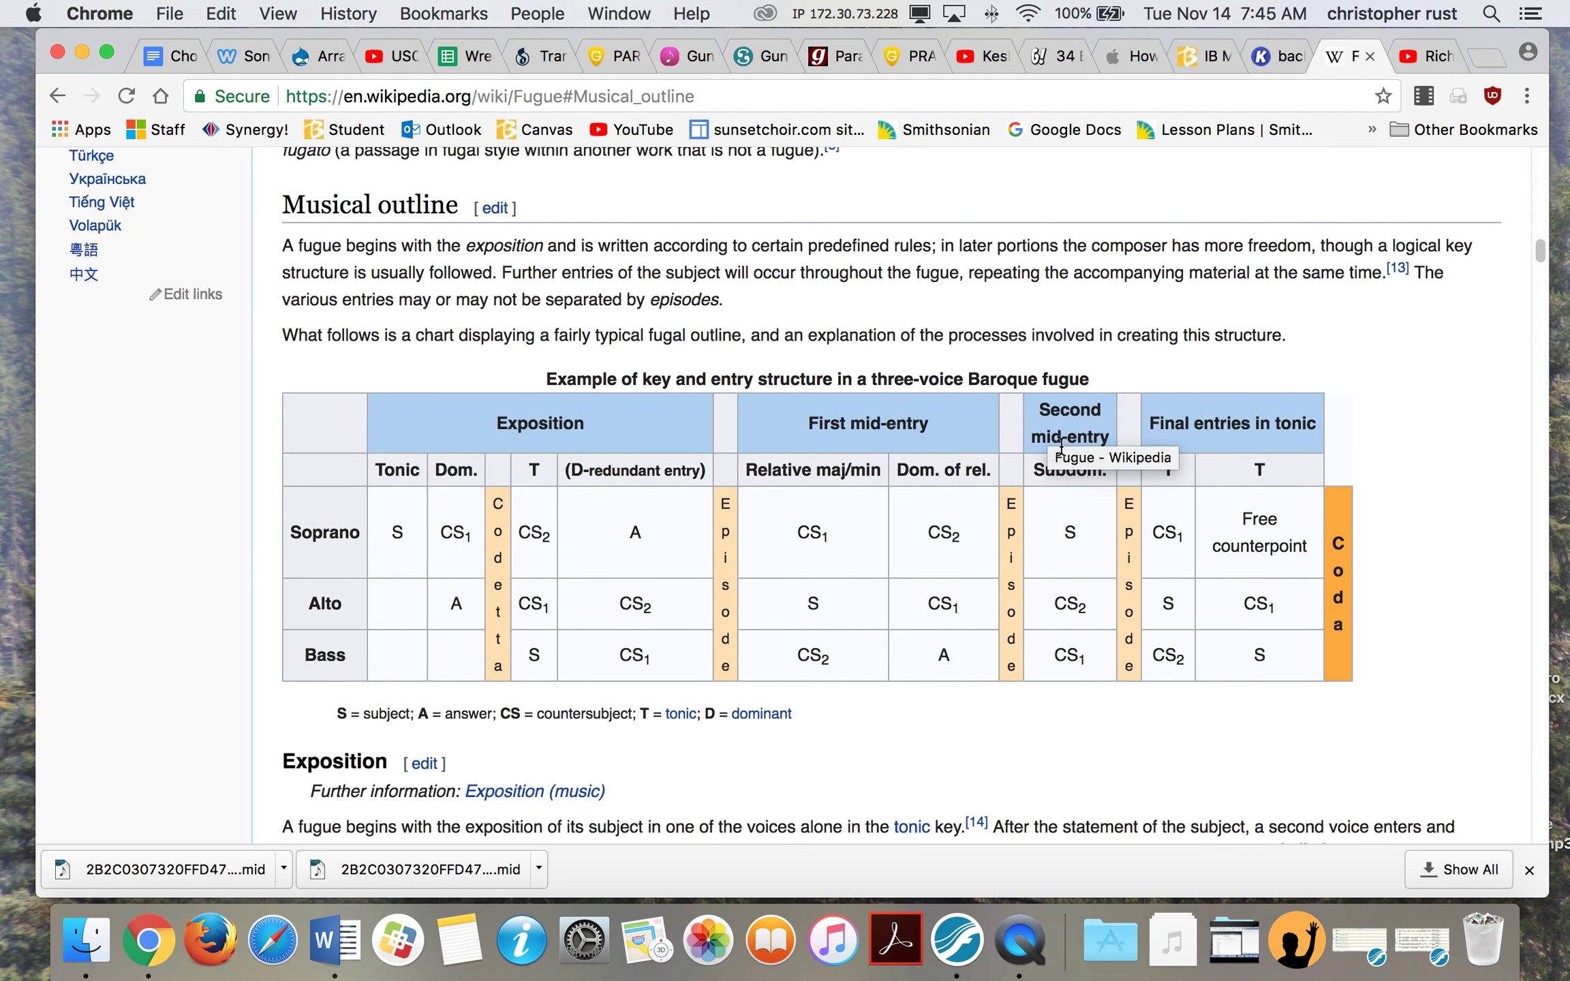
scroll(436, 378, down, 18)
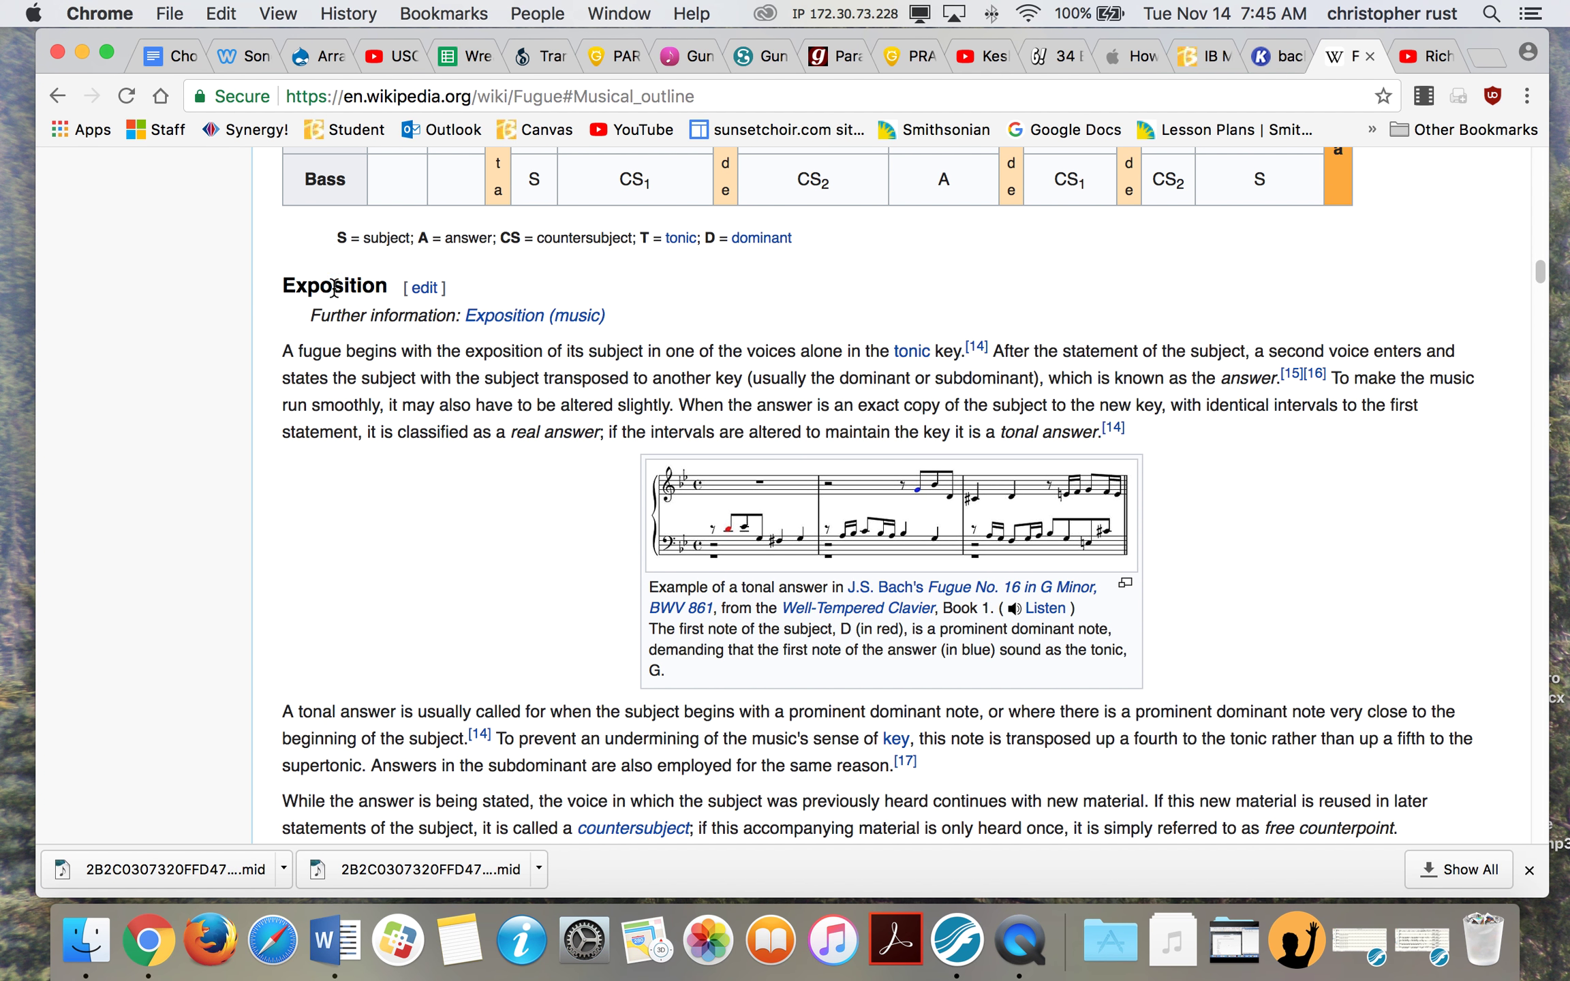
scroll(401, 394, down, 15)
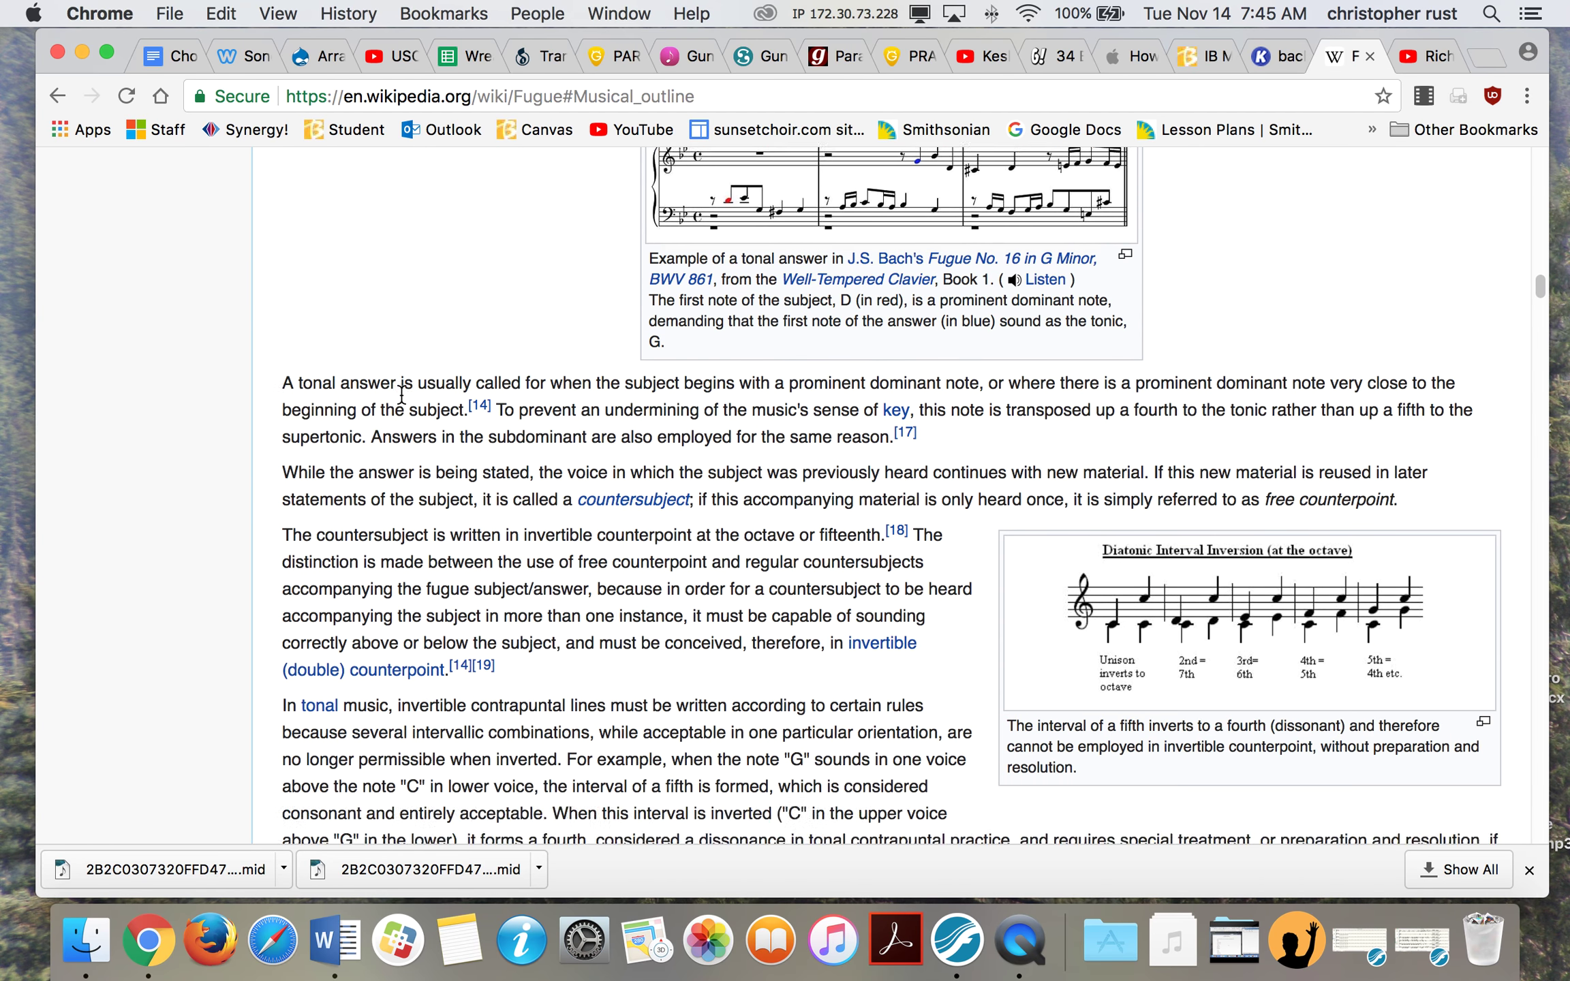
scroll(402, 394, down, 5)
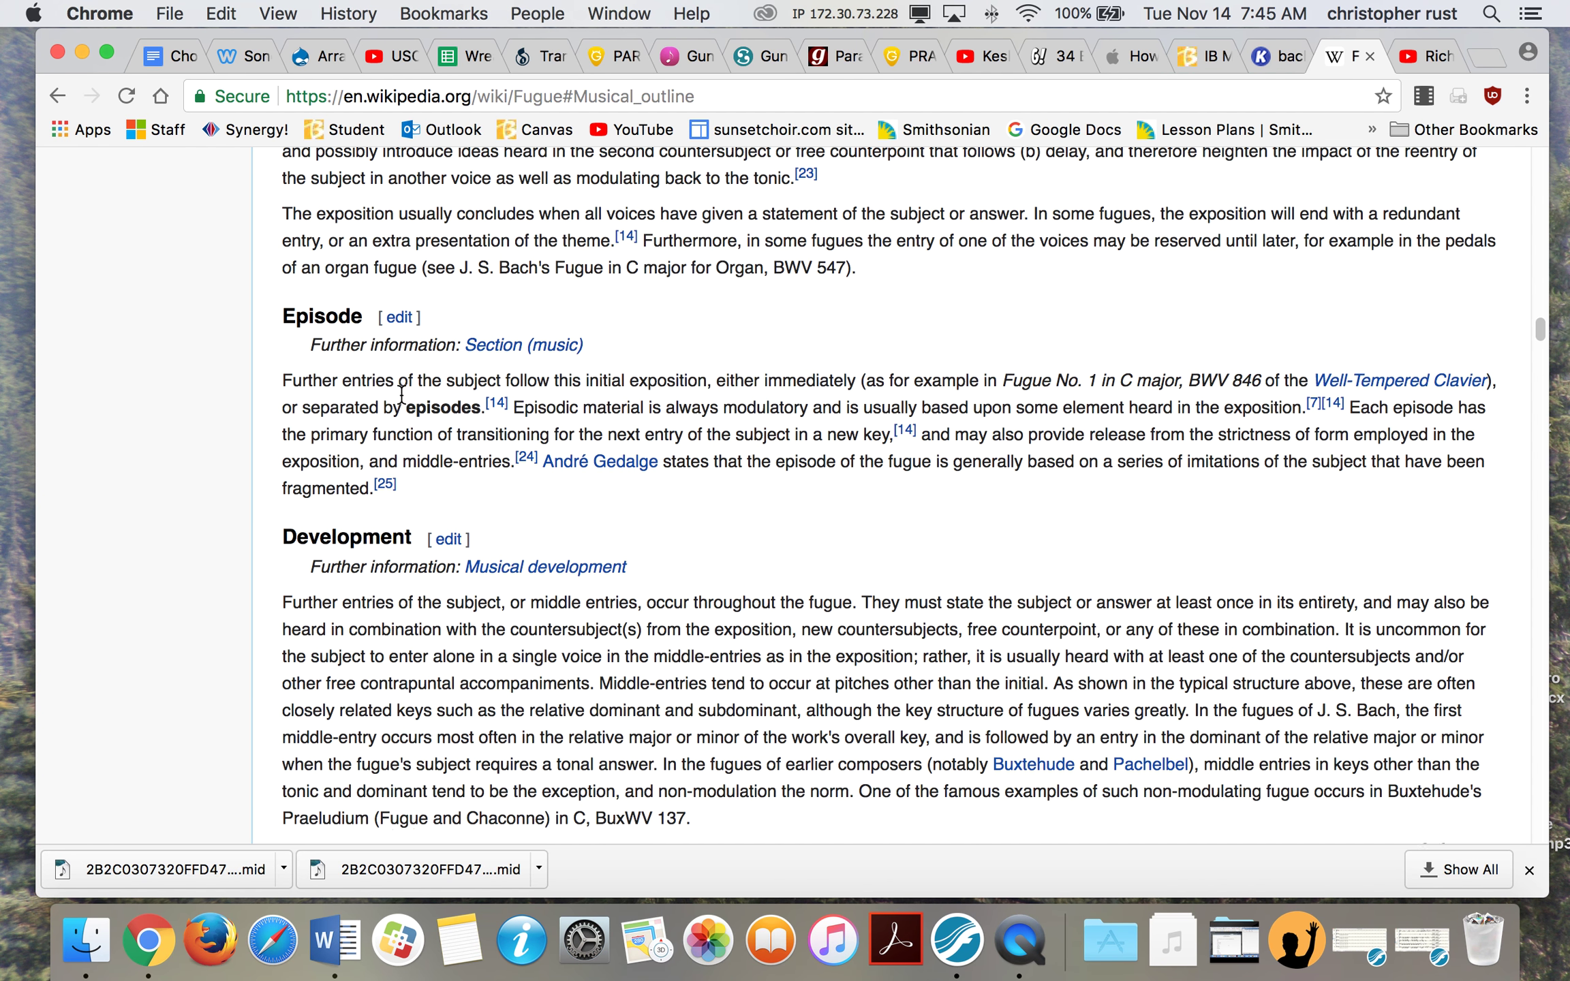
Step: Review the Episode and Development headings, and mark the word "subject" in the Exposition section's first sentence
double_click(325, 303)
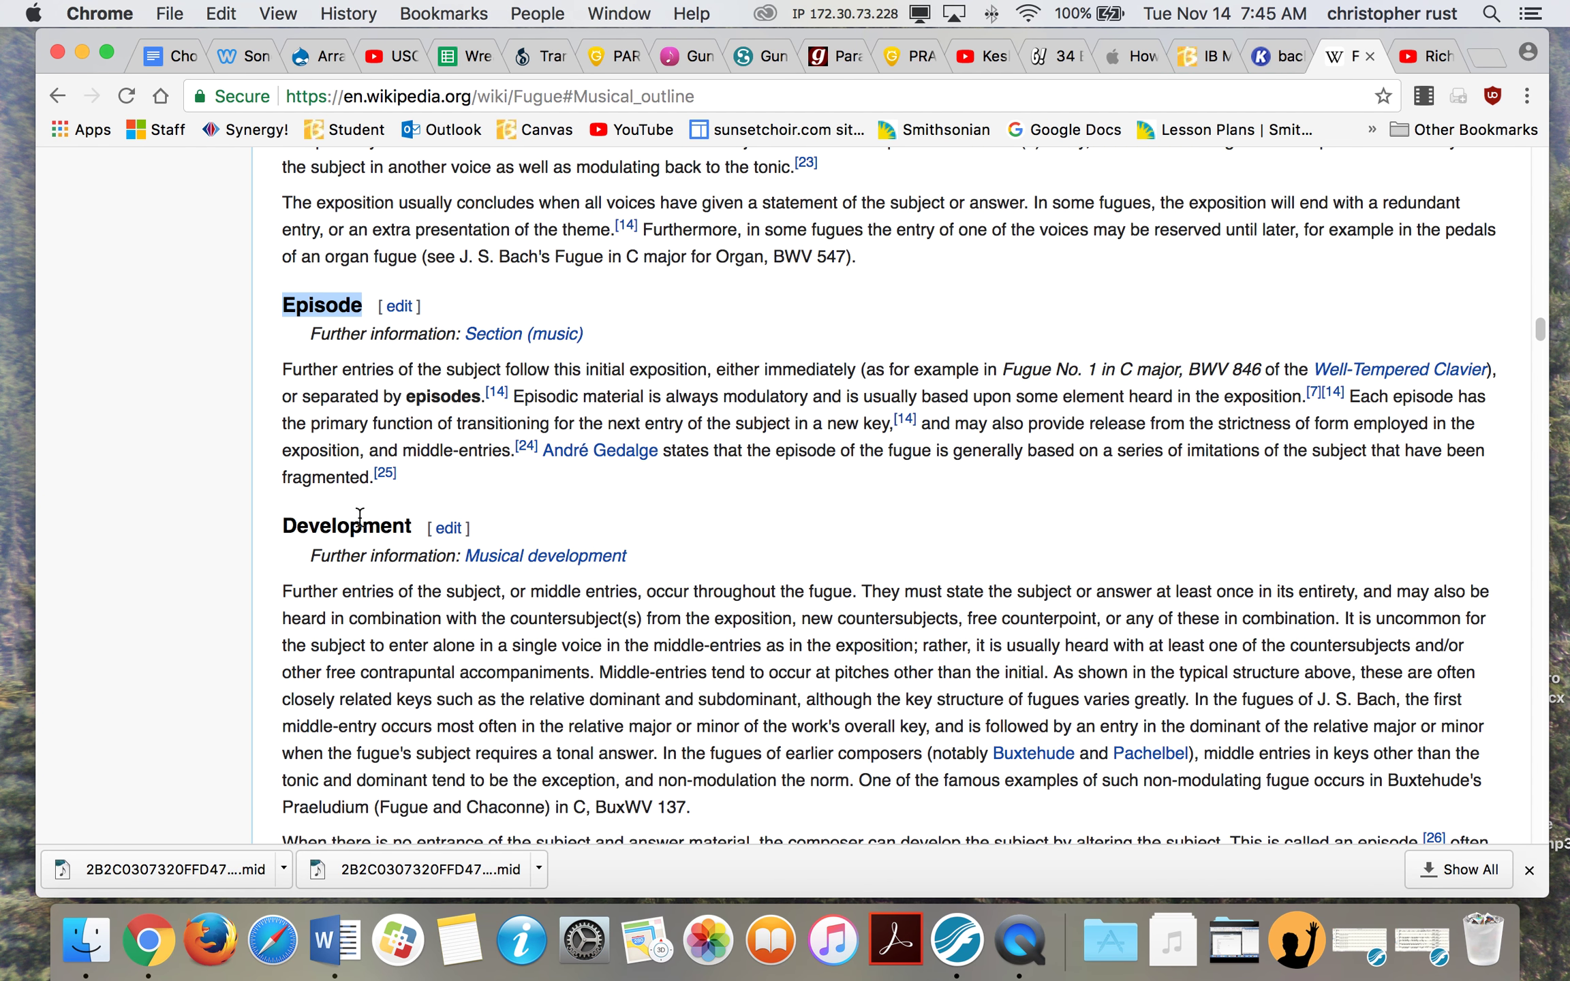
double_click(362, 524)
scroll(489, 470, down, 4)
scroll(489, 470, up, 12)
scroll(490, 470, up, 10)
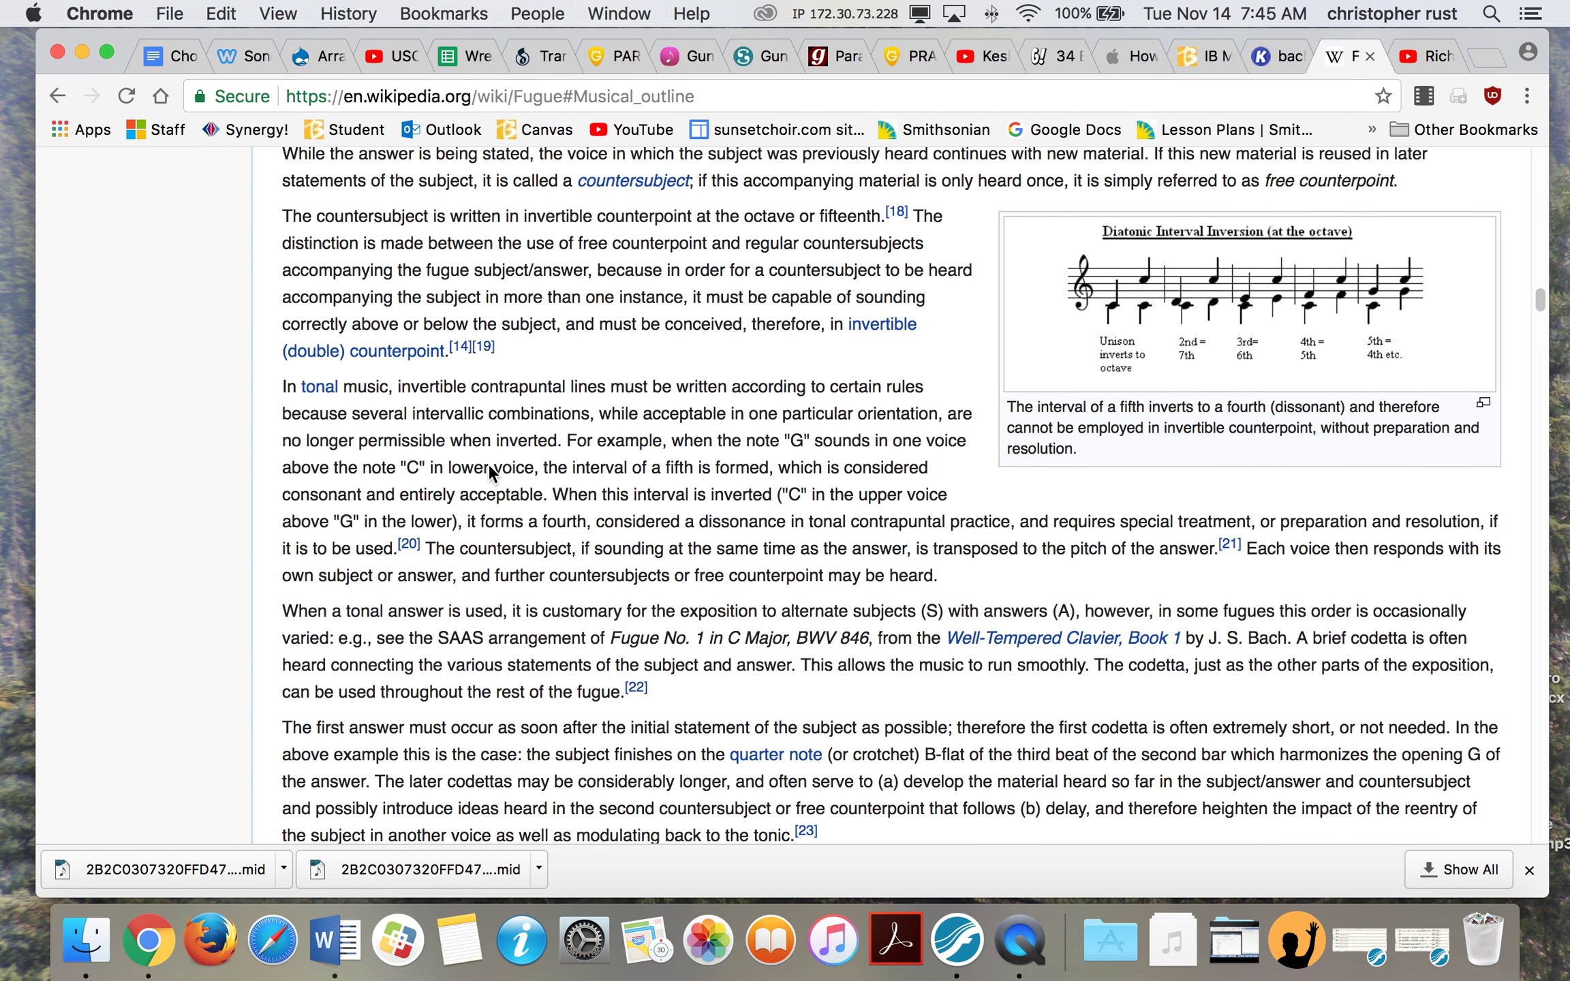
scroll(490, 470, up, 2)
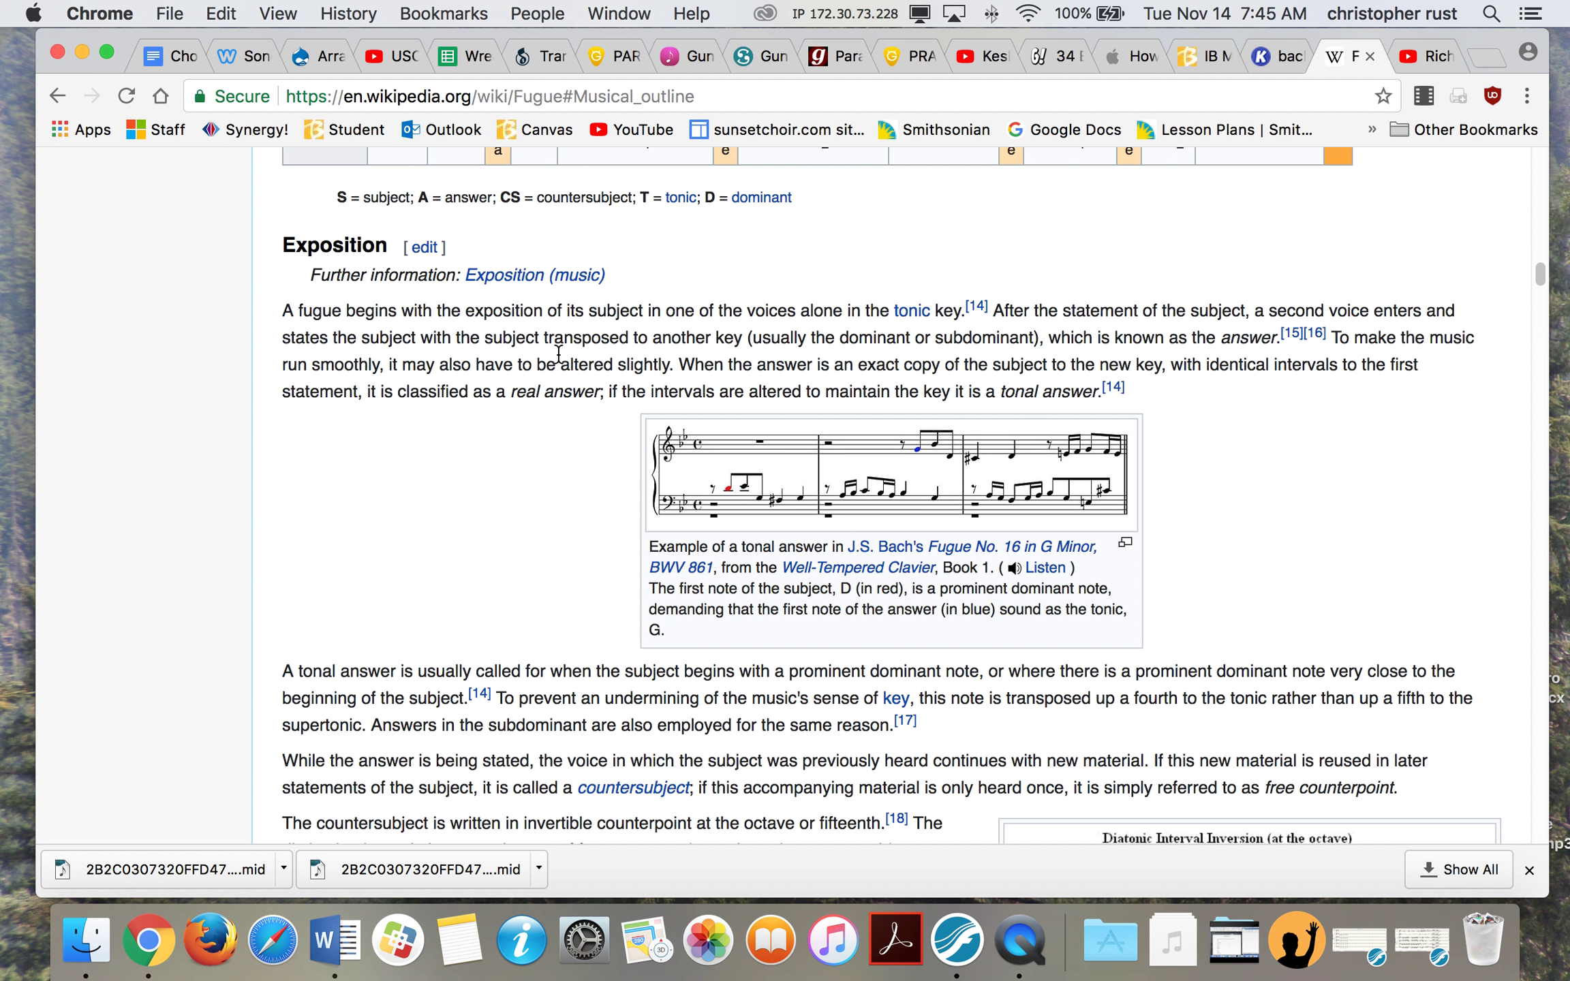
double_click(614, 311)
Step: In the Kami score bach Ab fugue.pdf, box-highlight the opening treble subject in light blue and dismiss the Drive upload offer
click(1273, 55)
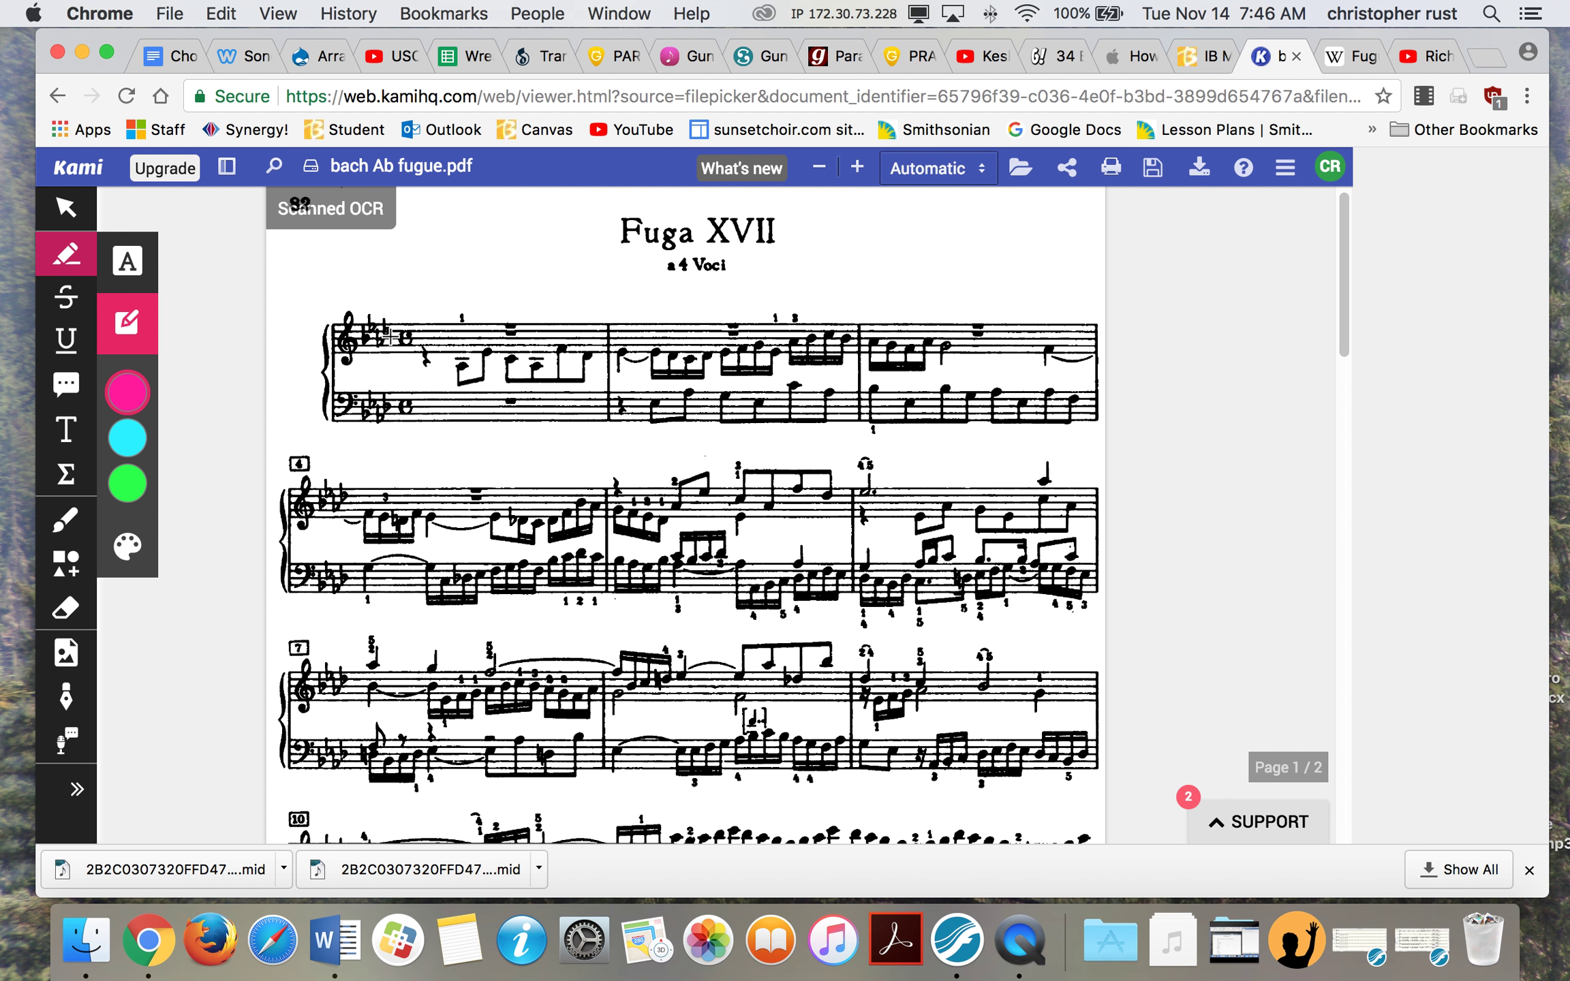
mouse_move(130, 399)
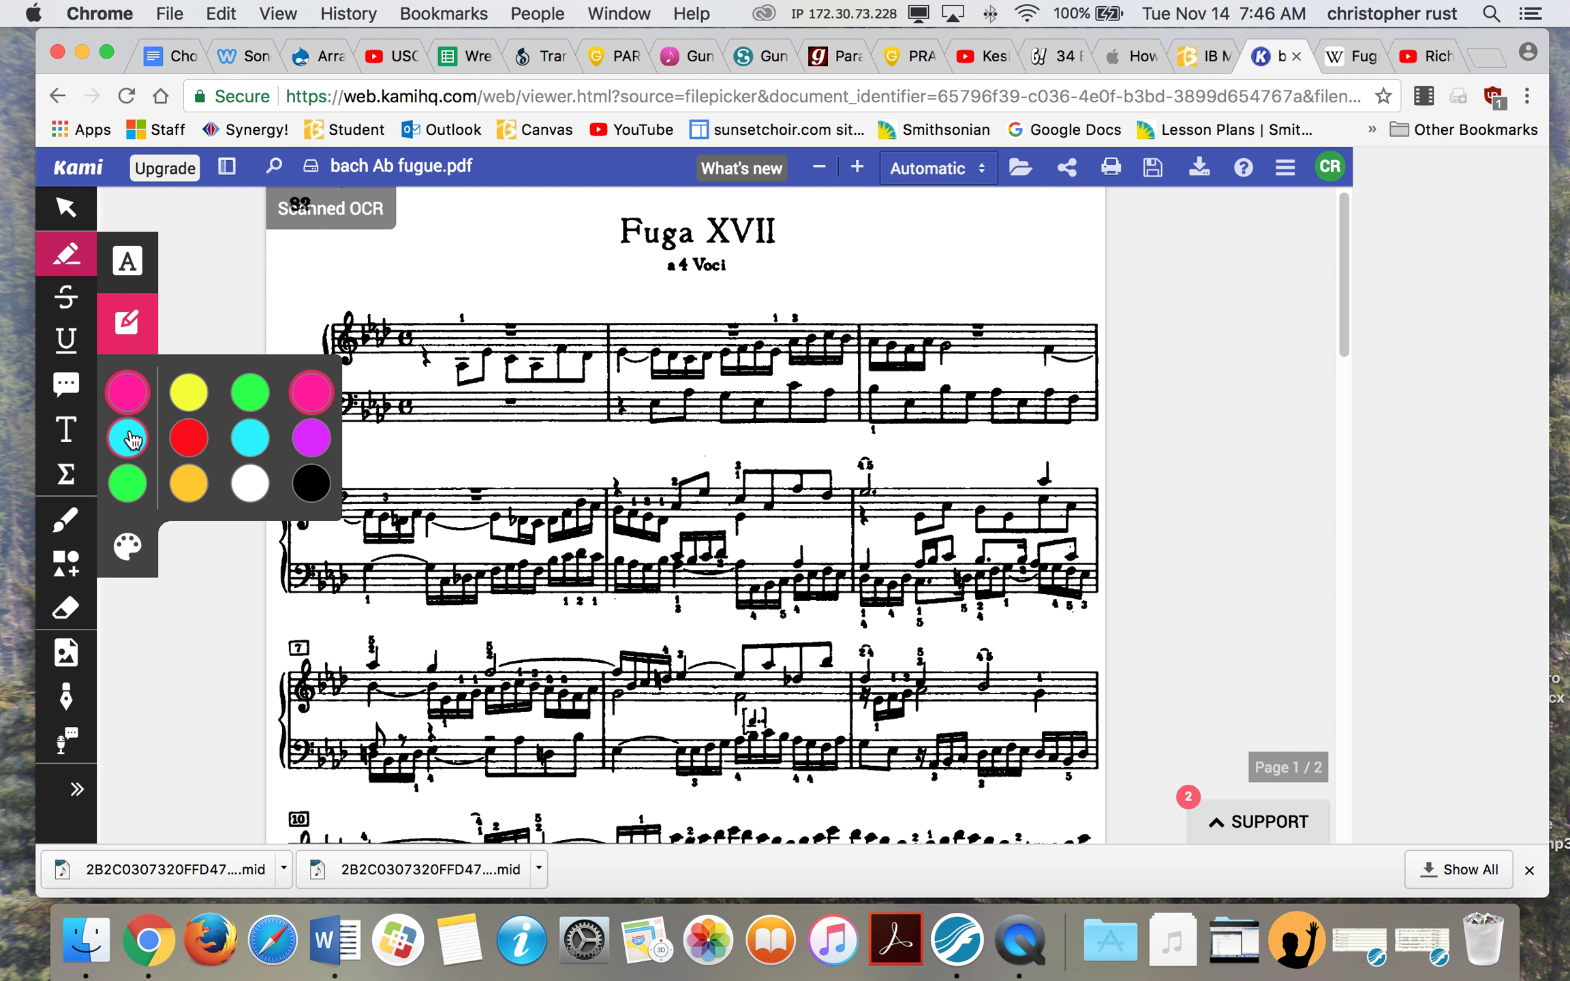
click(129, 436)
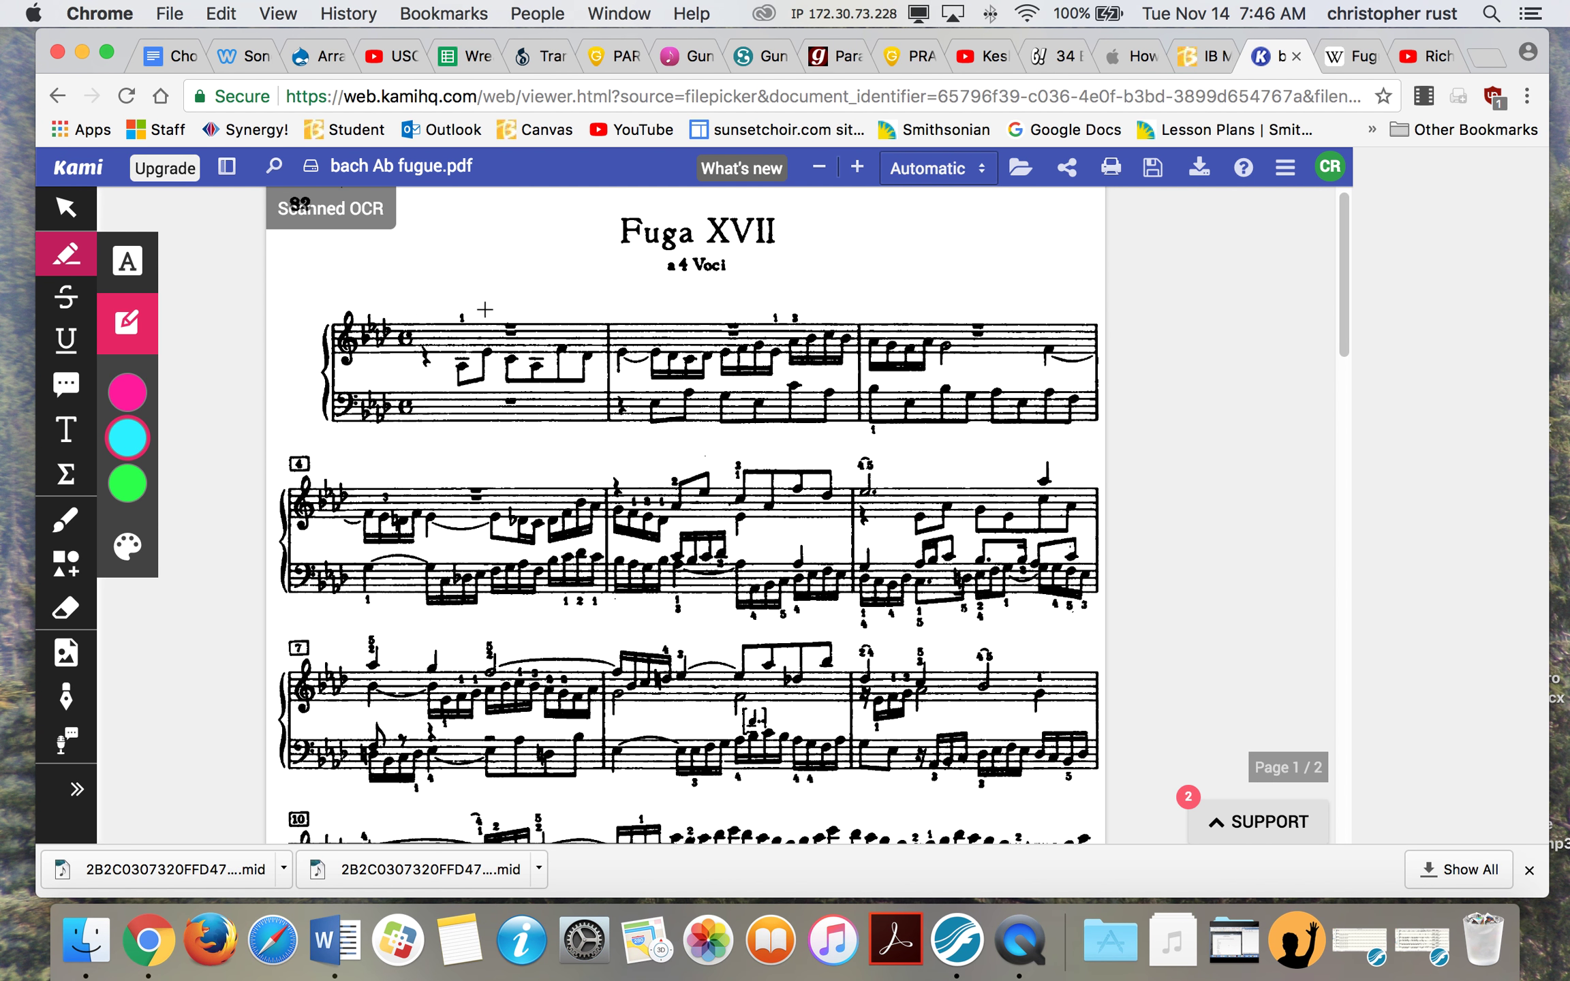
drag(442, 332, 652, 369)
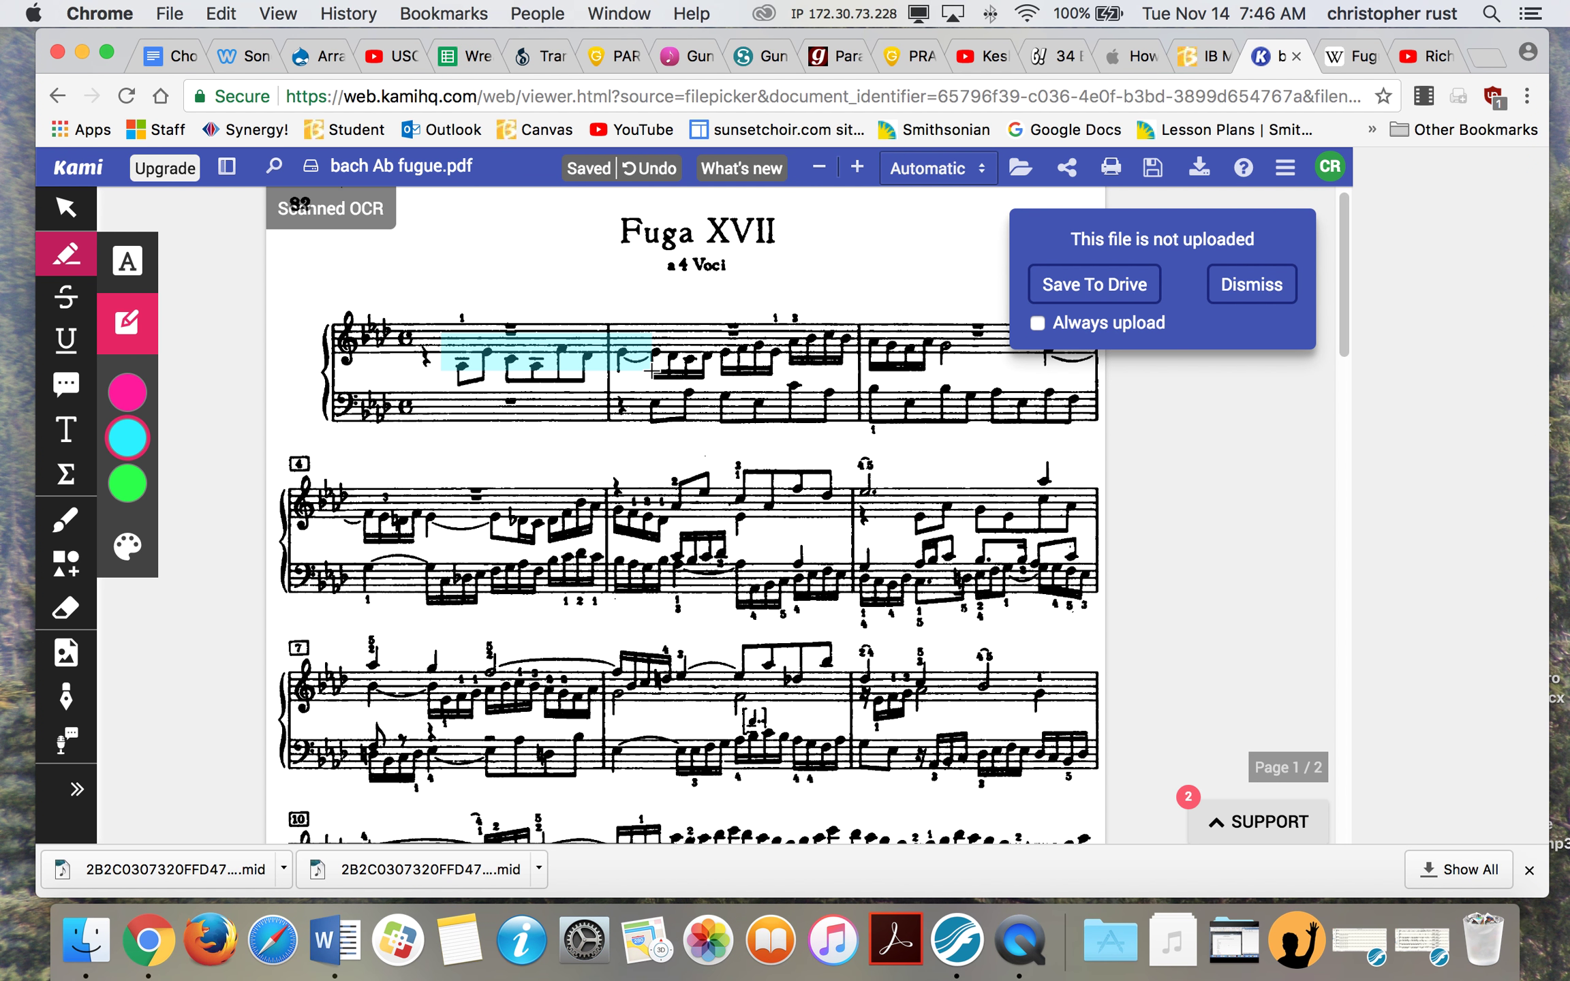
click(1256, 285)
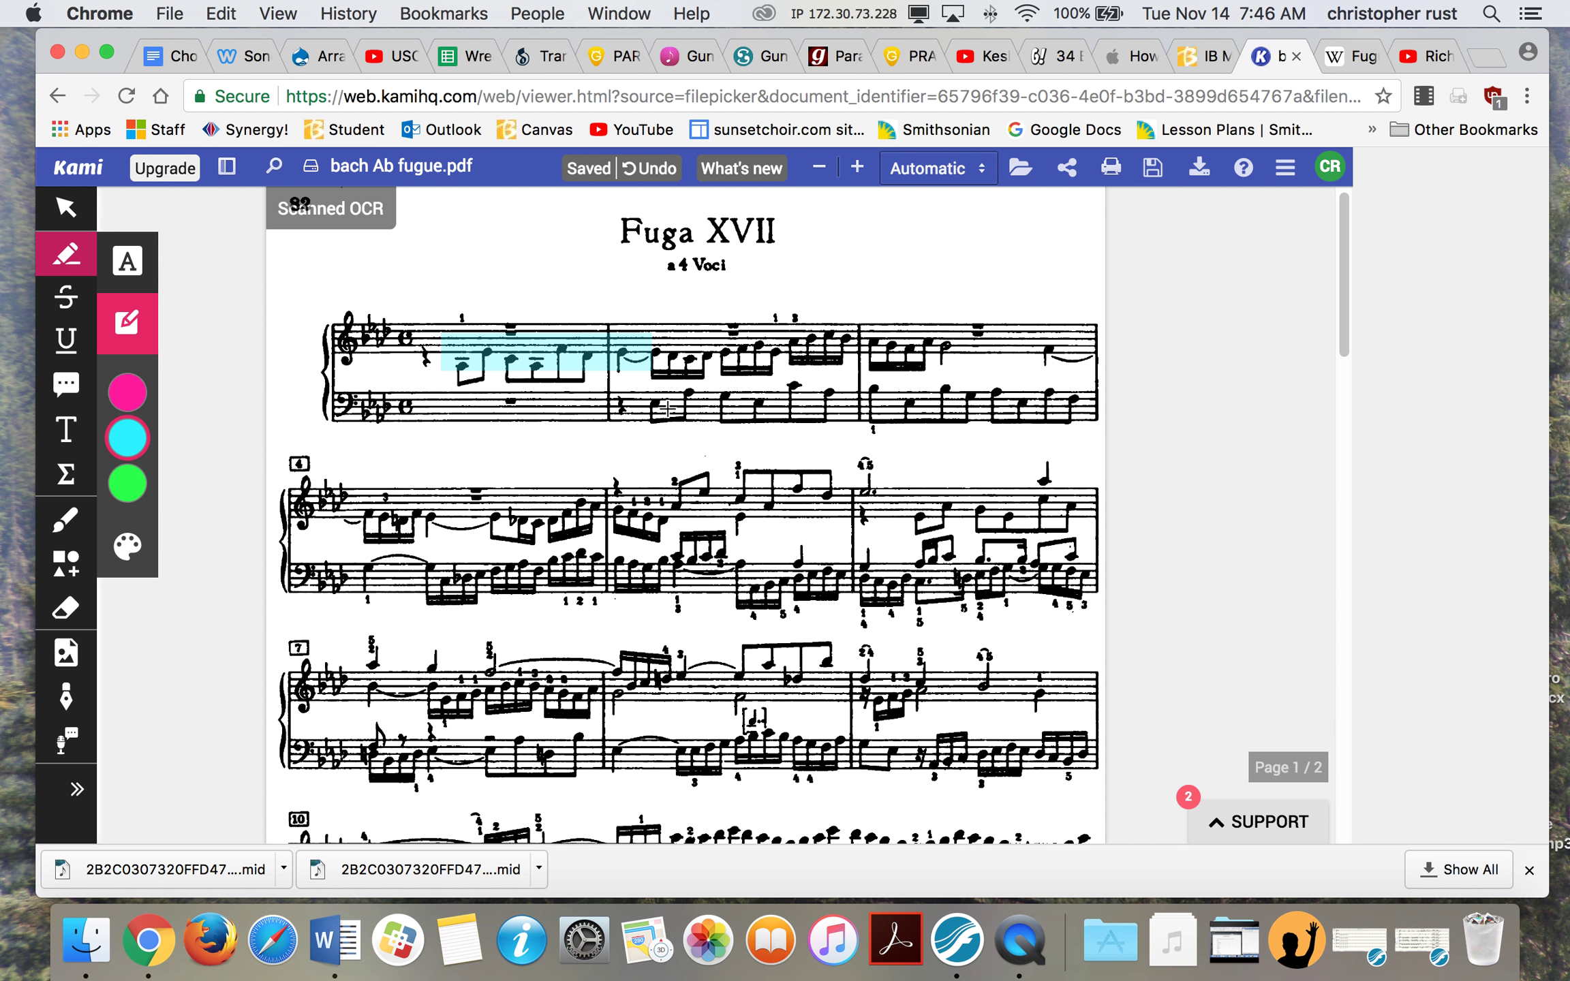
Step: Examine the notes of the blue-highlighted opening subject on the first treble staff
click(484, 364)
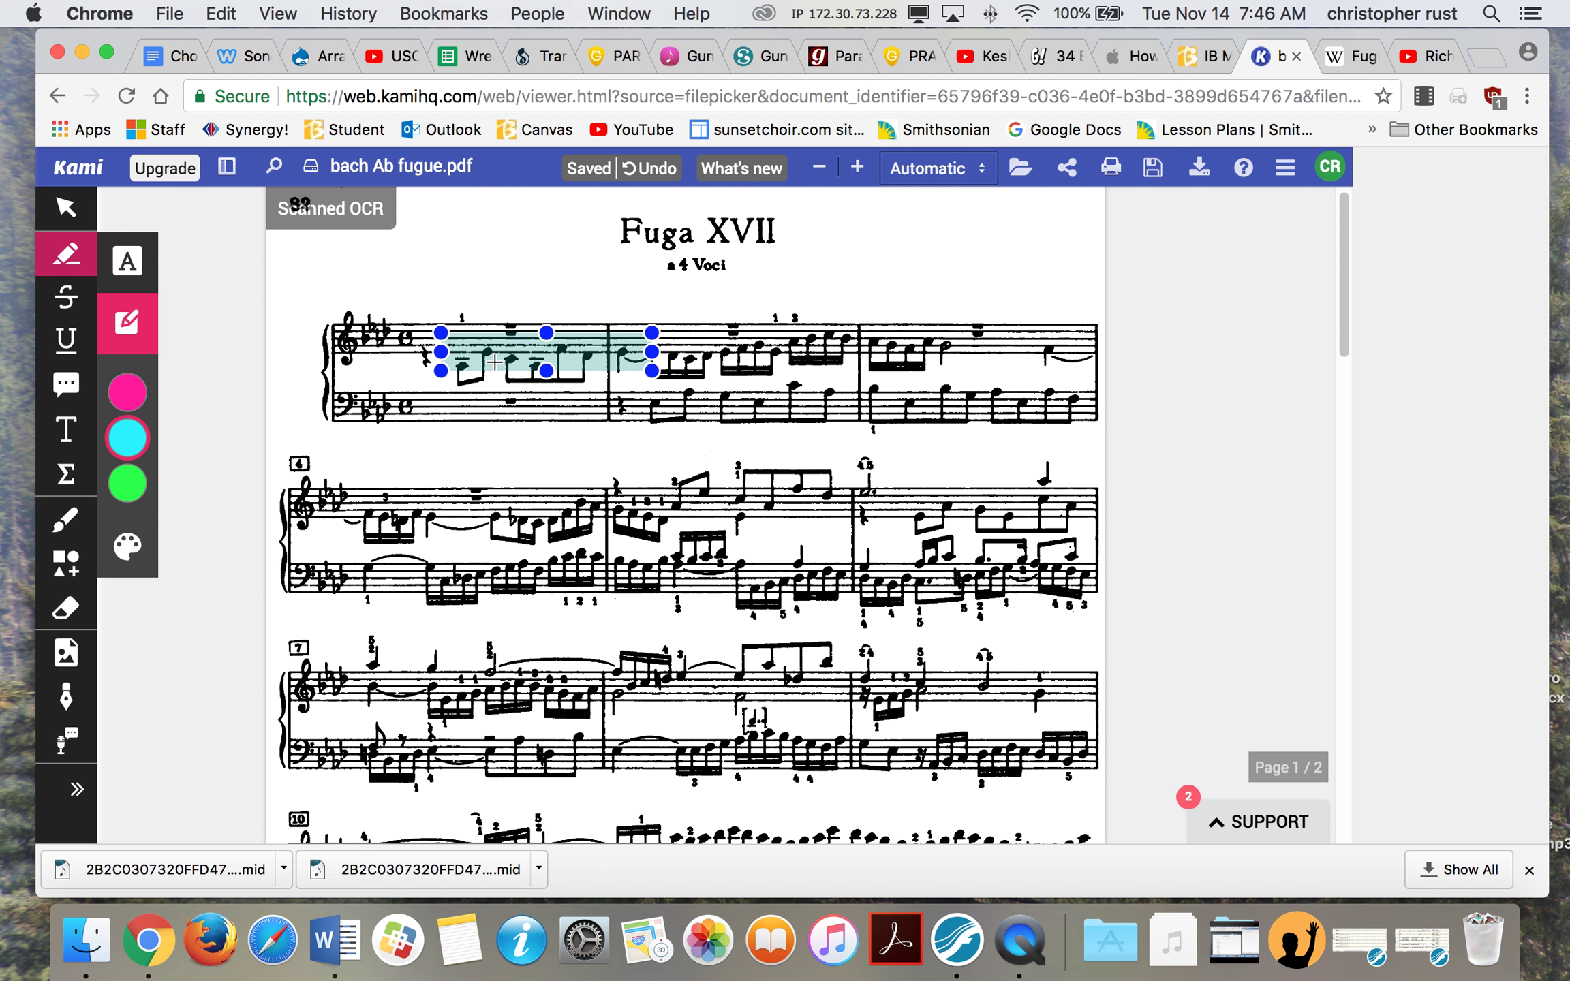
click(586, 367)
click(643, 393)
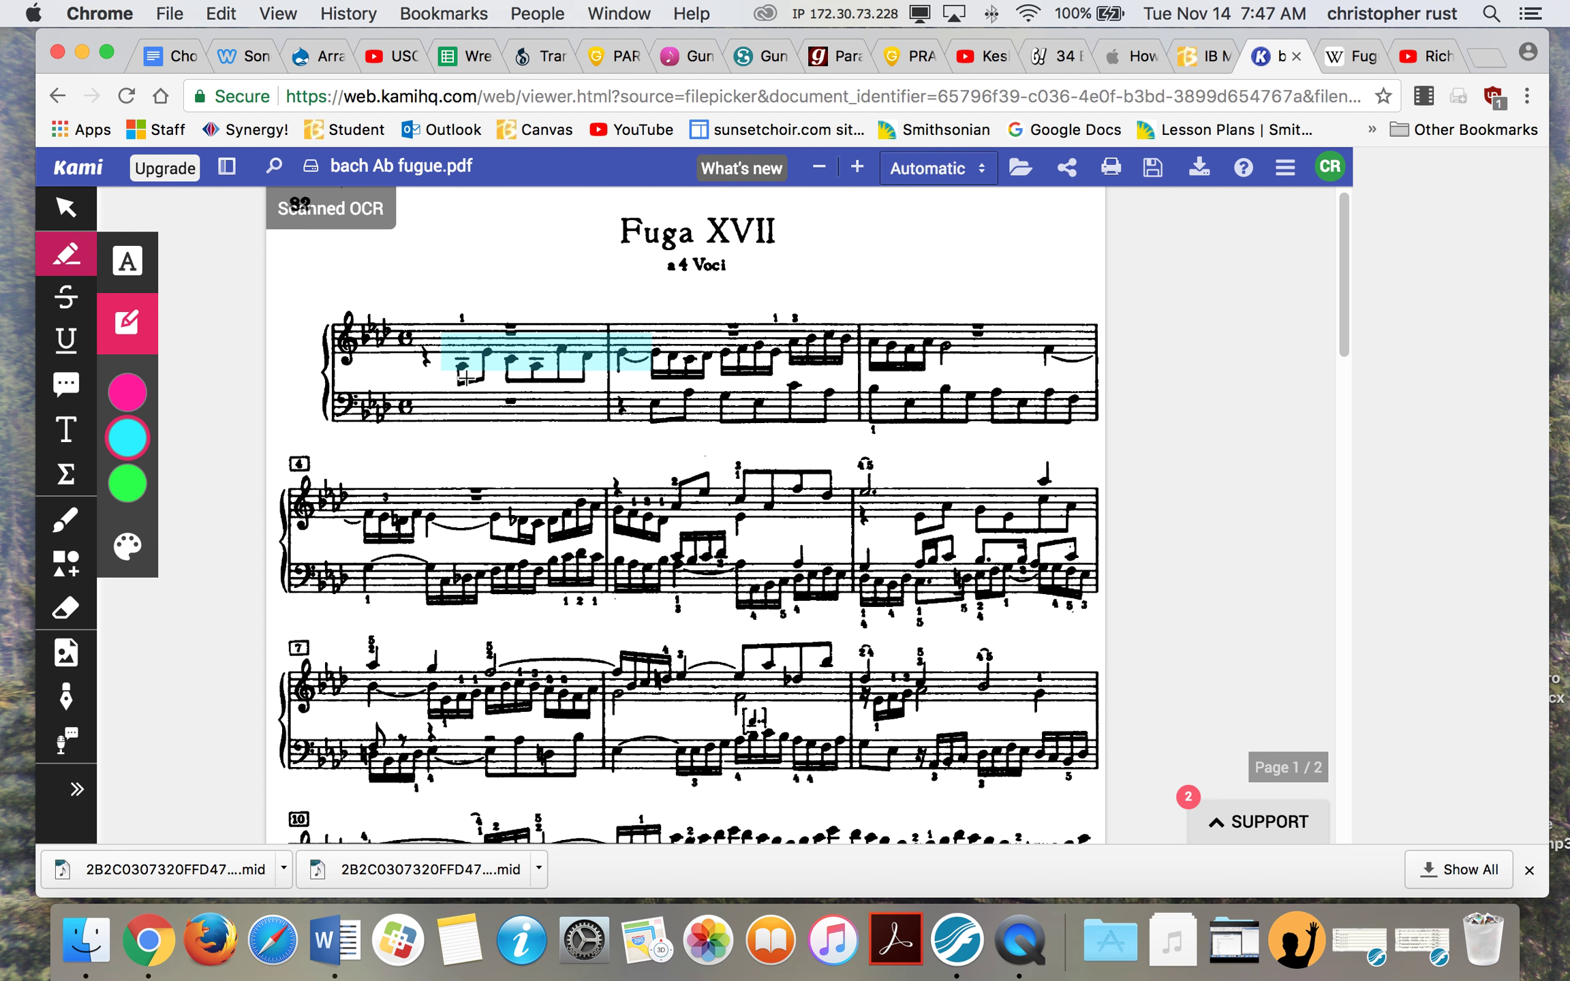
click(463, 368)
click(630, 355)
click(549, 362)
click(615, 453)
click(465, 363)
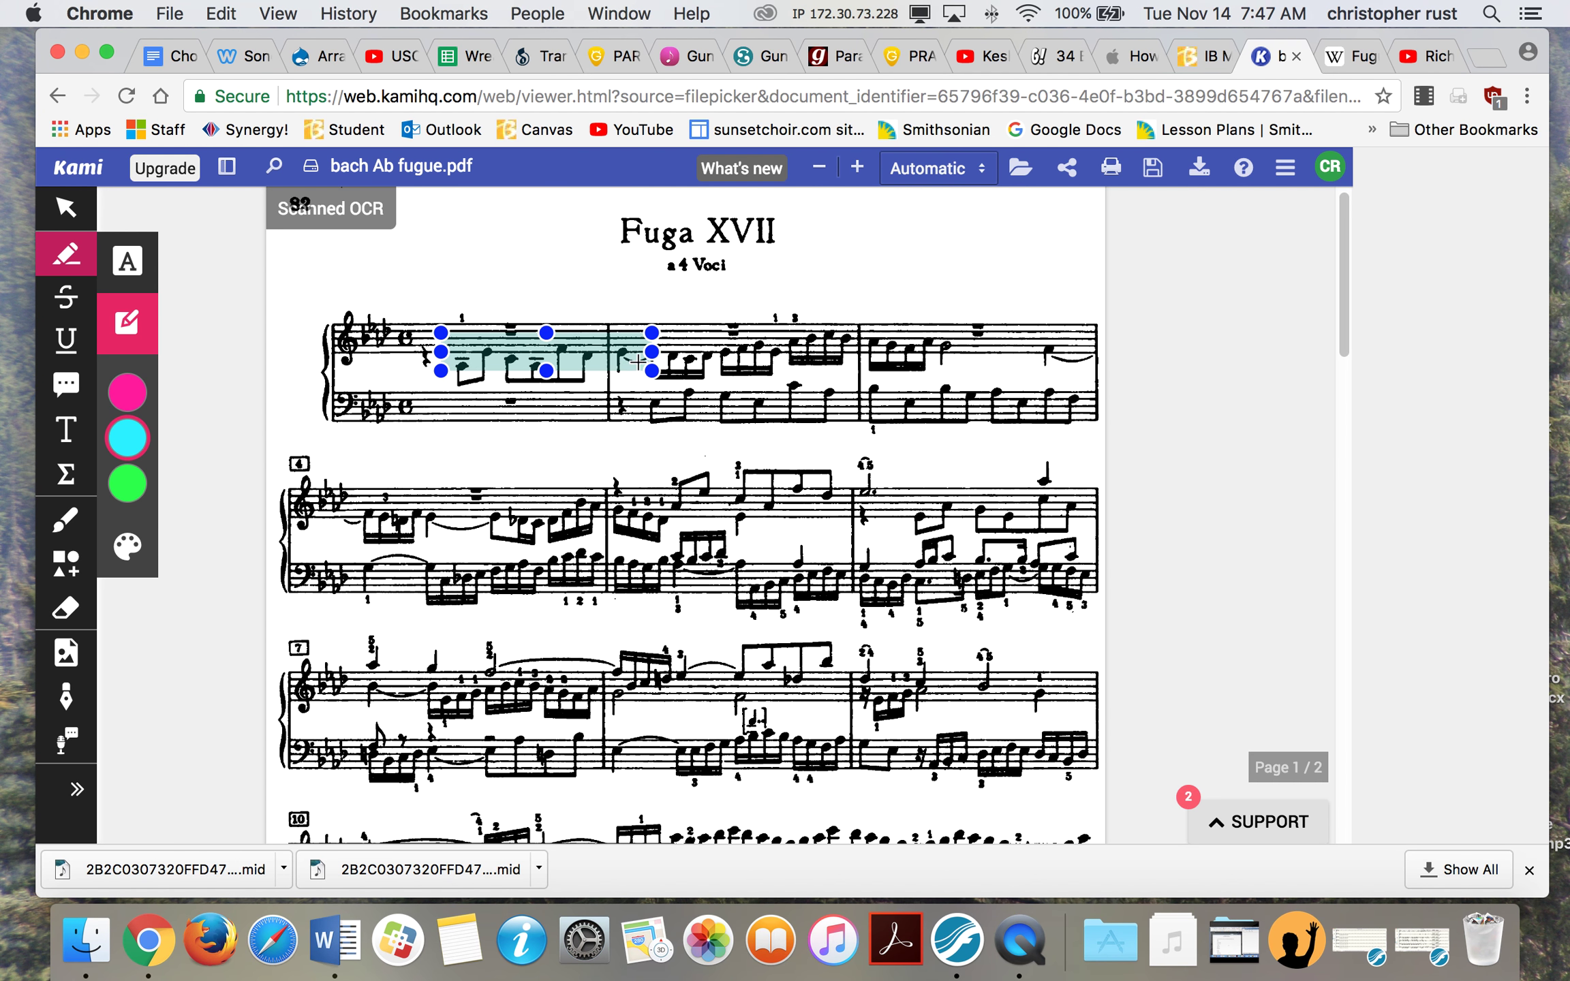
click(659, 411)
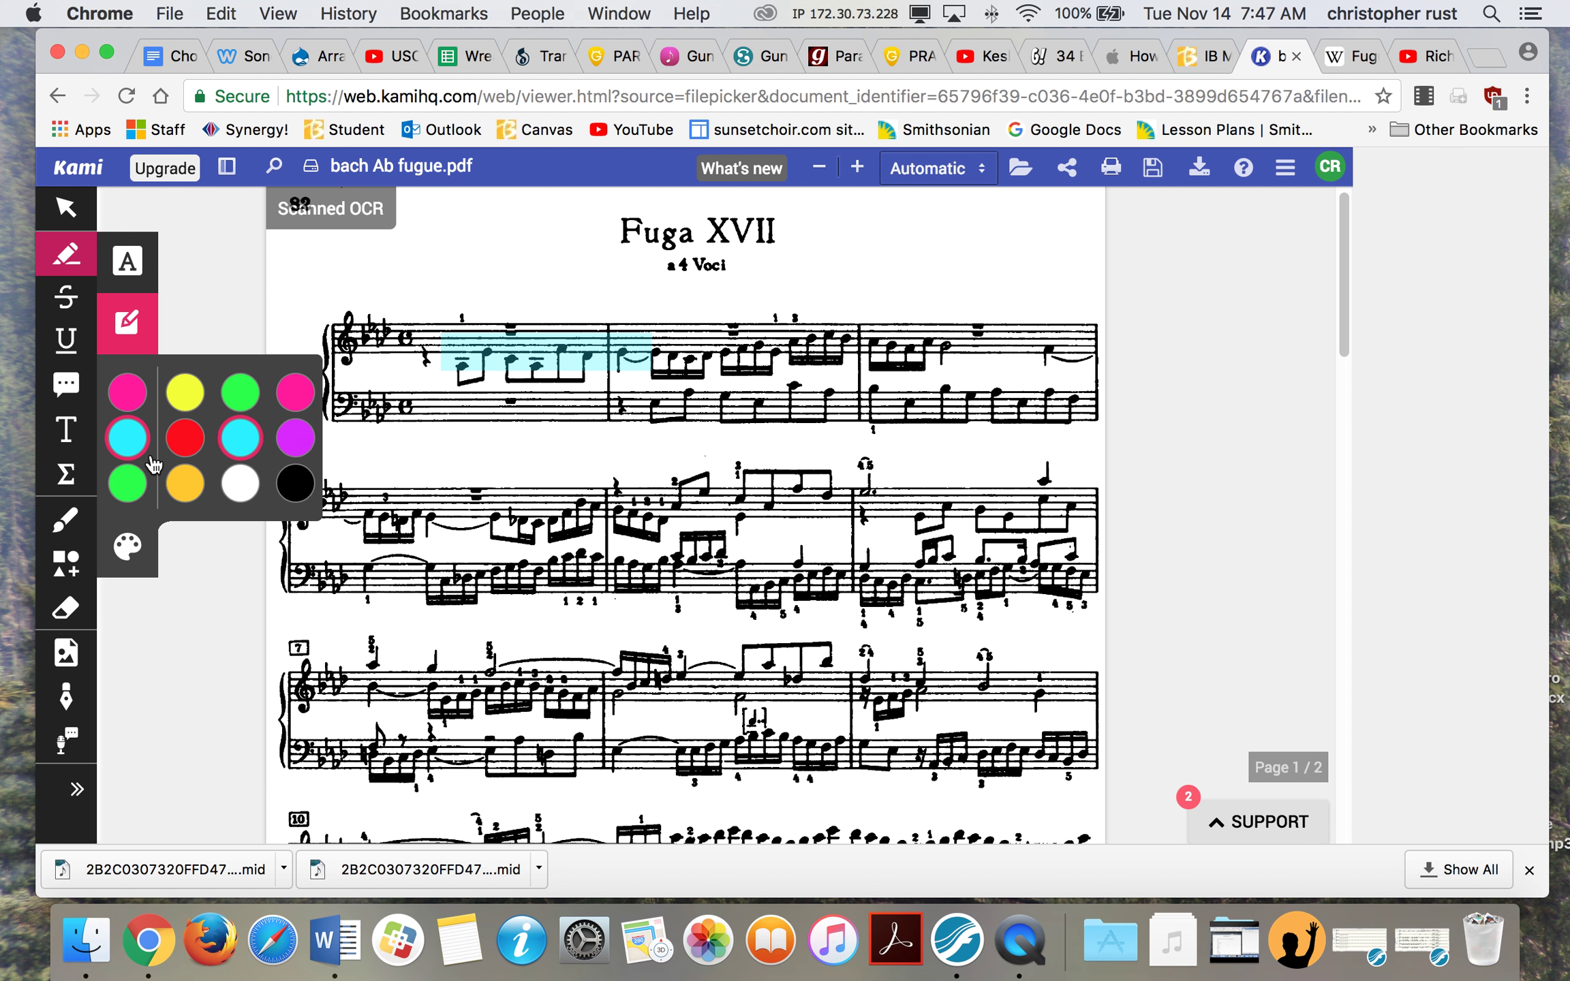
Step: Box-highlight the answer in green across the second measure of the first bass staff
click(127, 483)
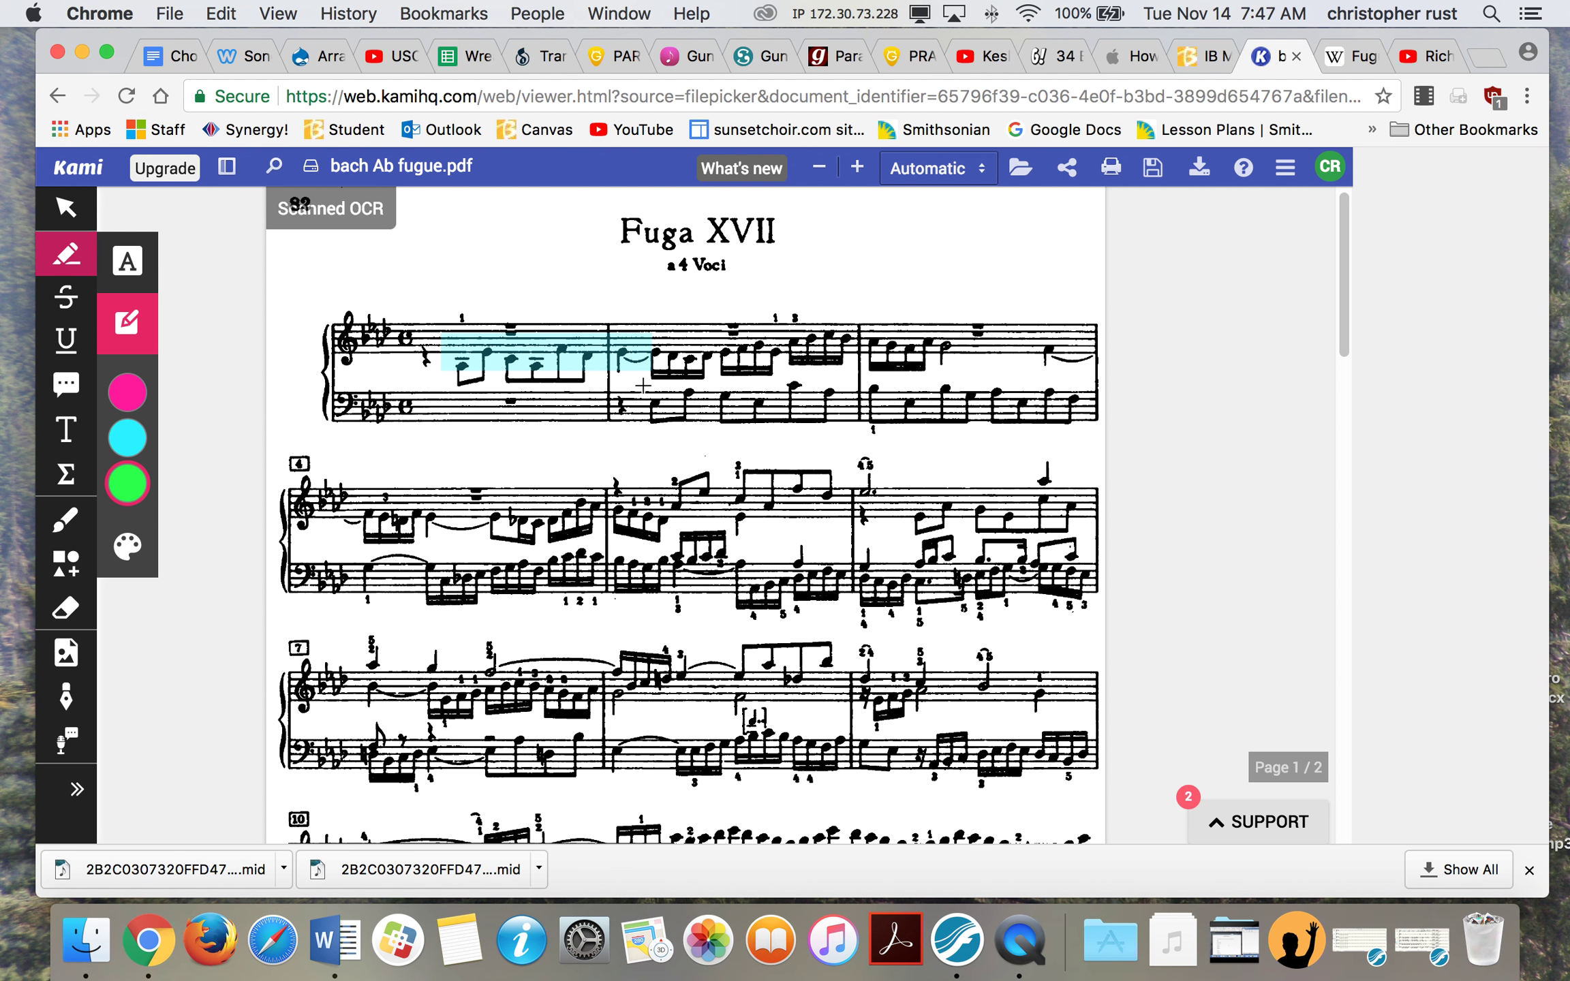
drag(646, 390, 853, 430)
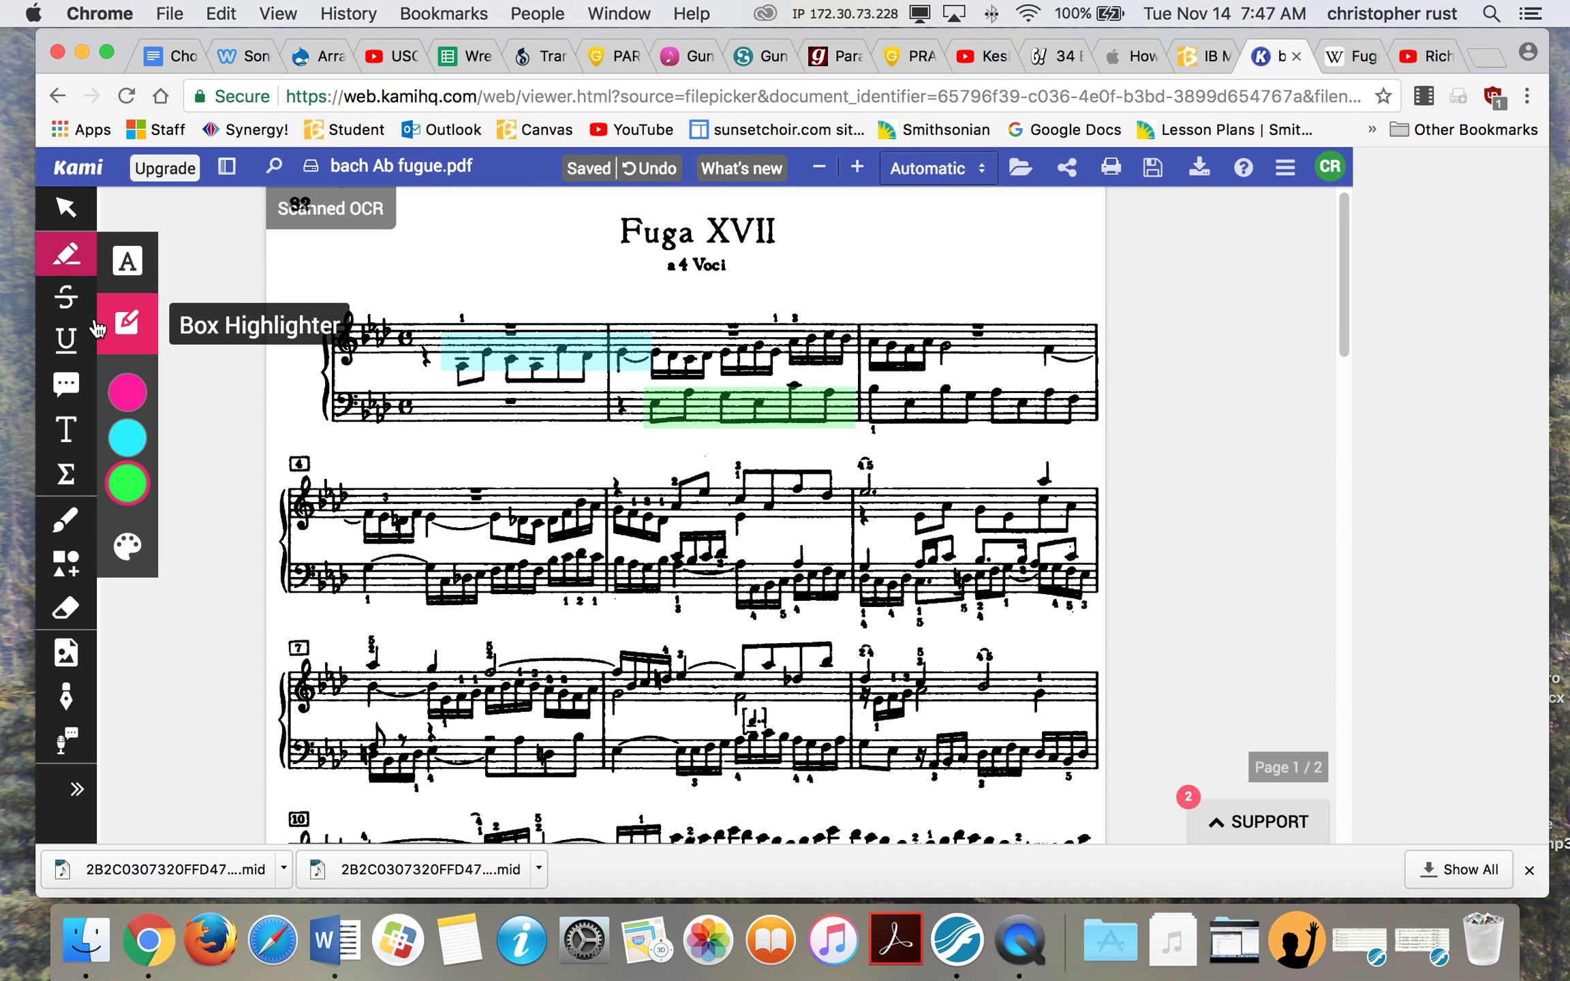
Step: Add the size 12 black text label "EXPOSITION" above the start of the first system
click(75, 433)
click(434, 303)
text(E)
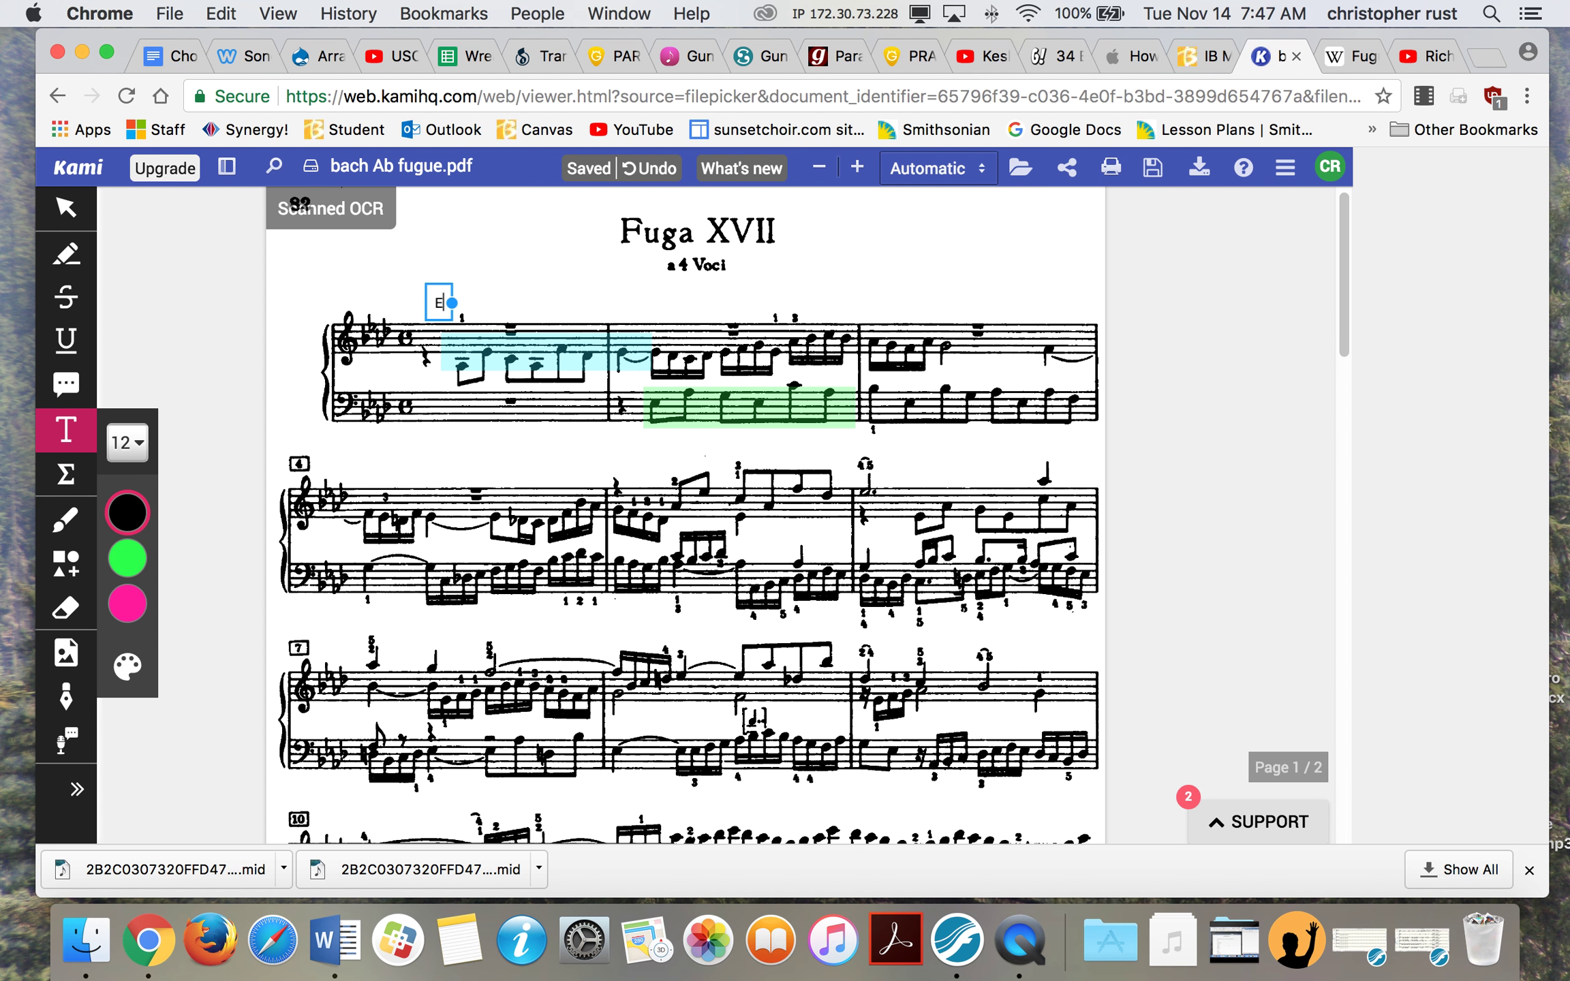
text(XPOSITION)
click(386, 288)
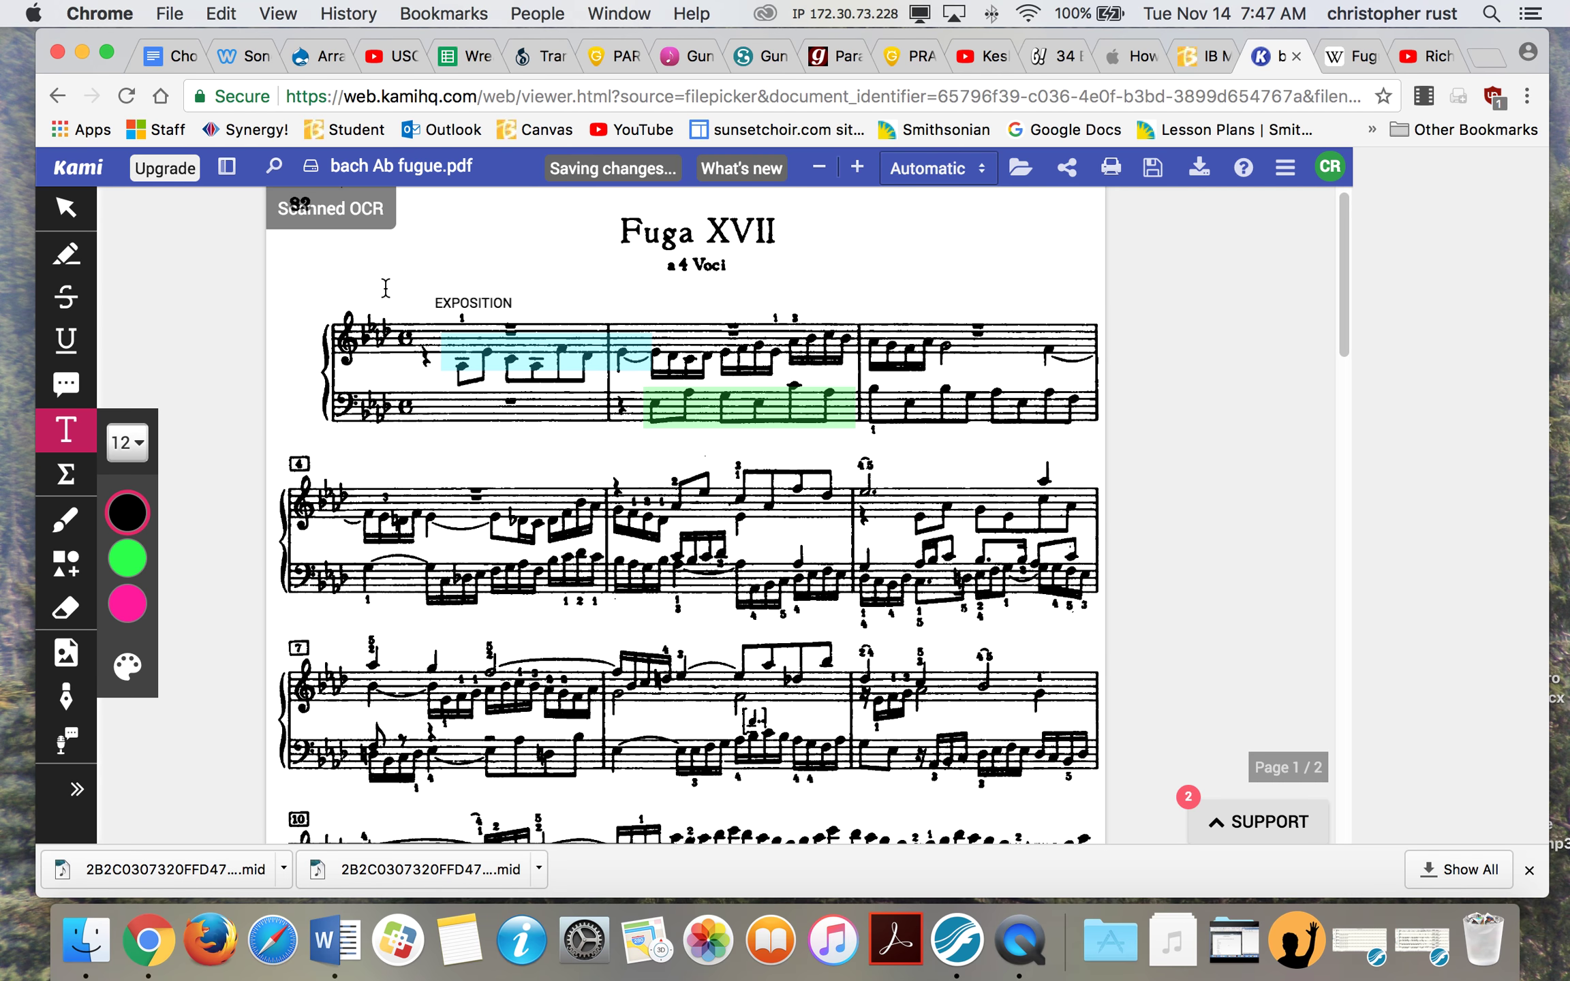
Step: Compare the blue-highlighted subject with the green-highlighted answer in the first system
click(524, 354)
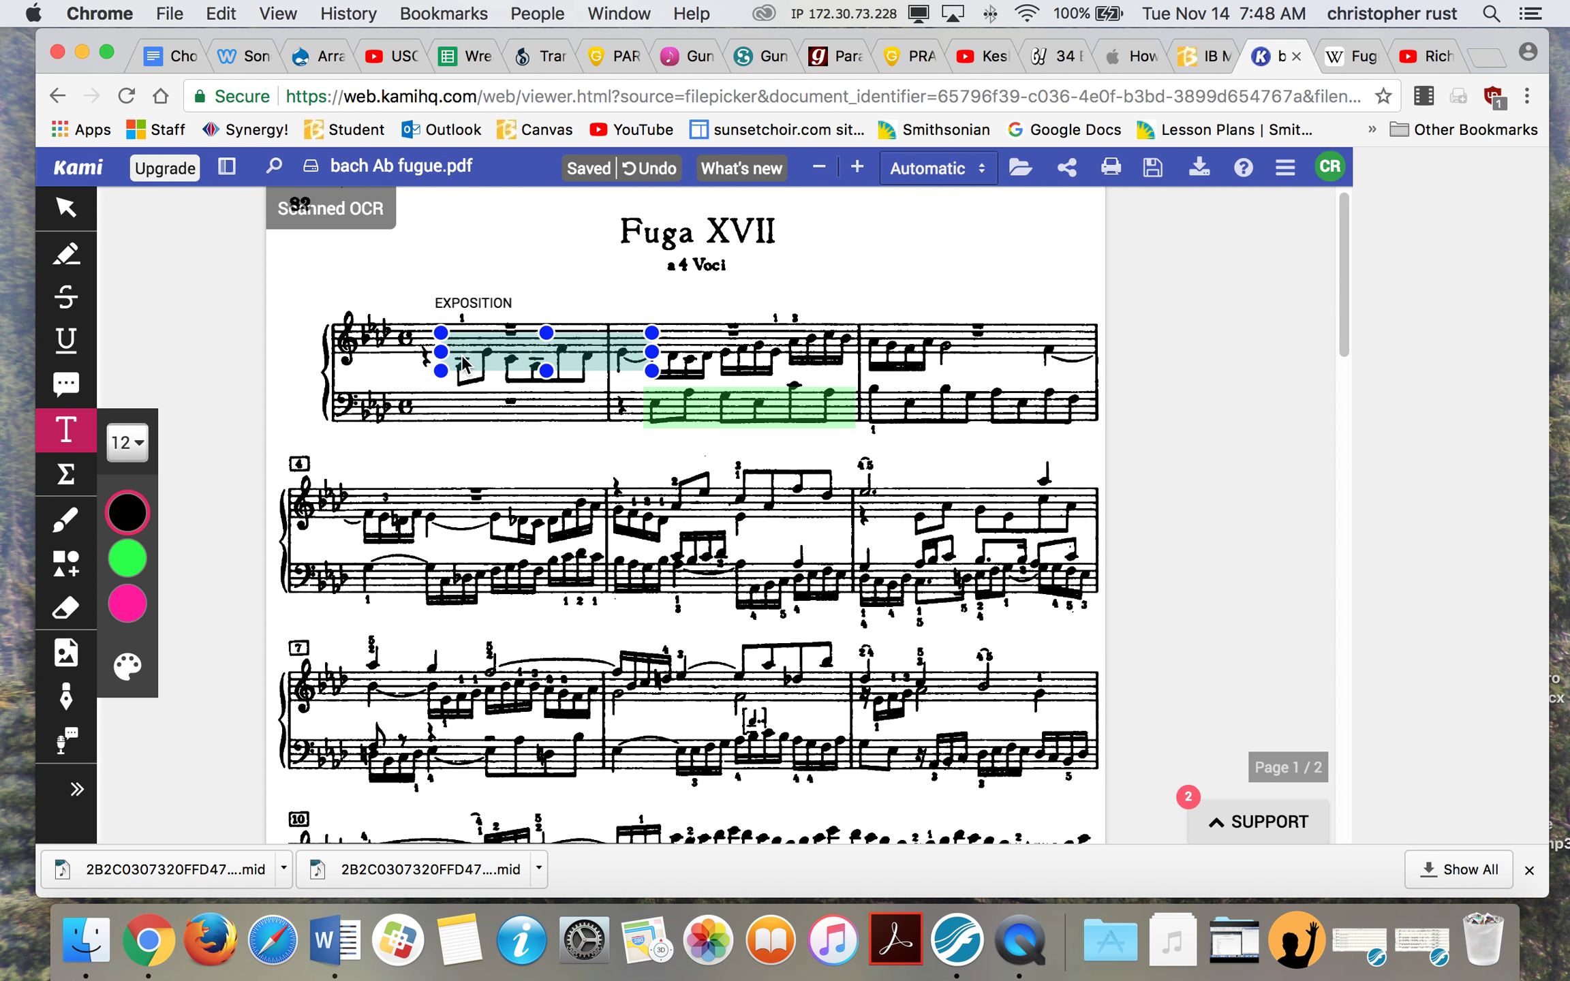
click(659, 419)
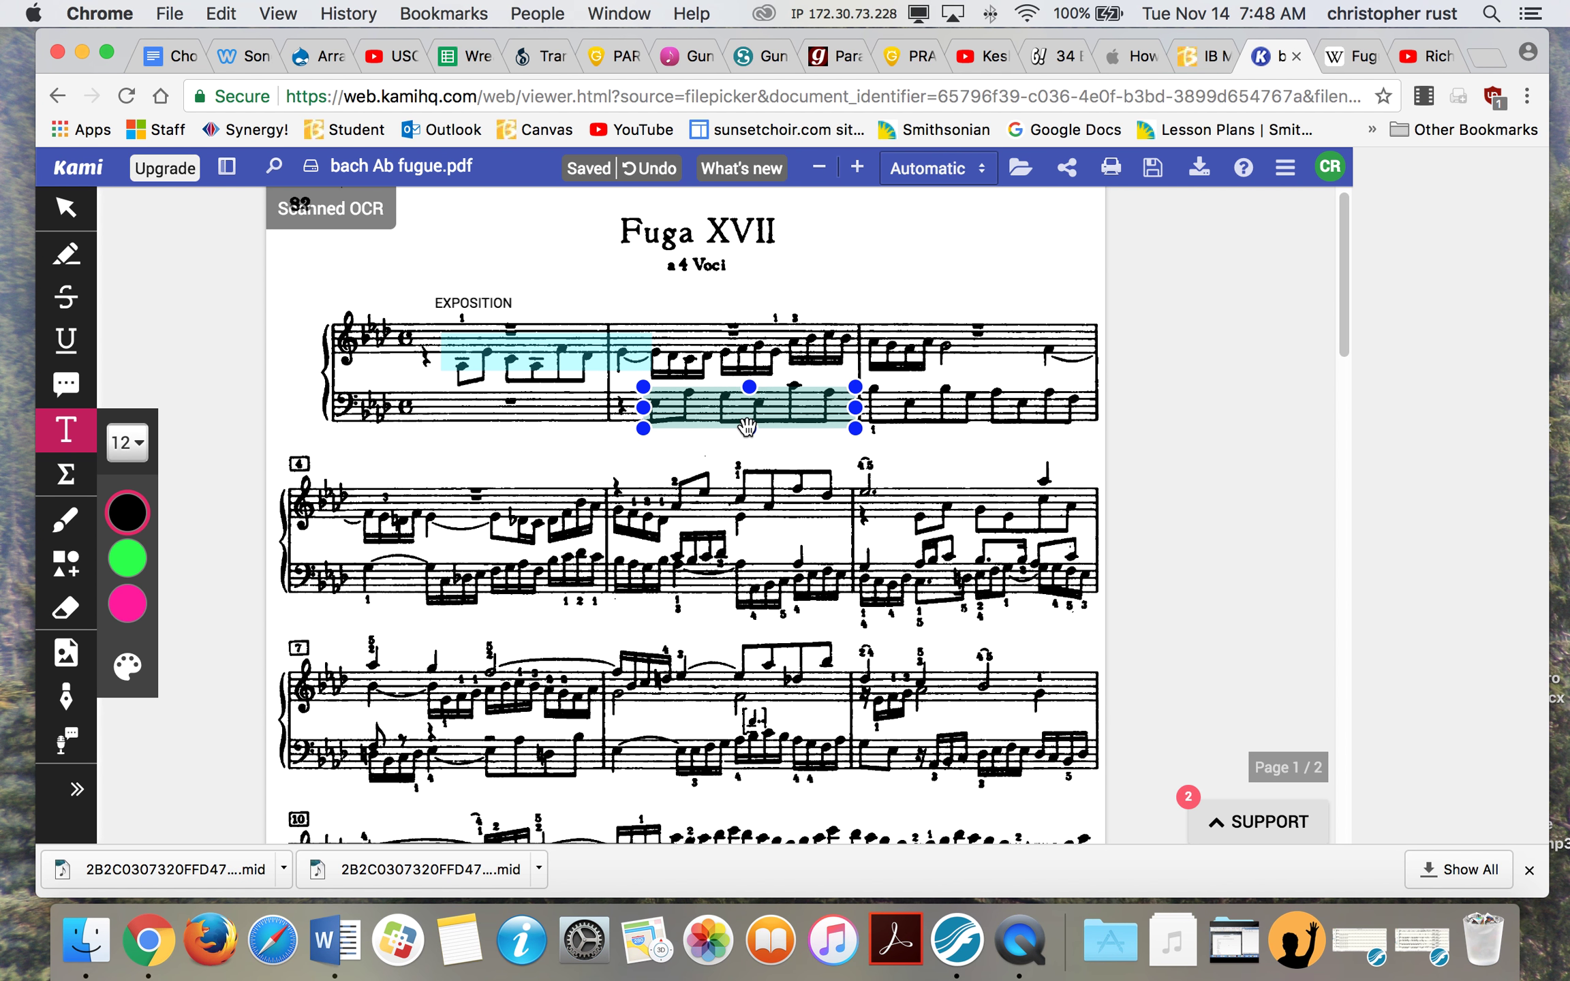
click(708, 466)
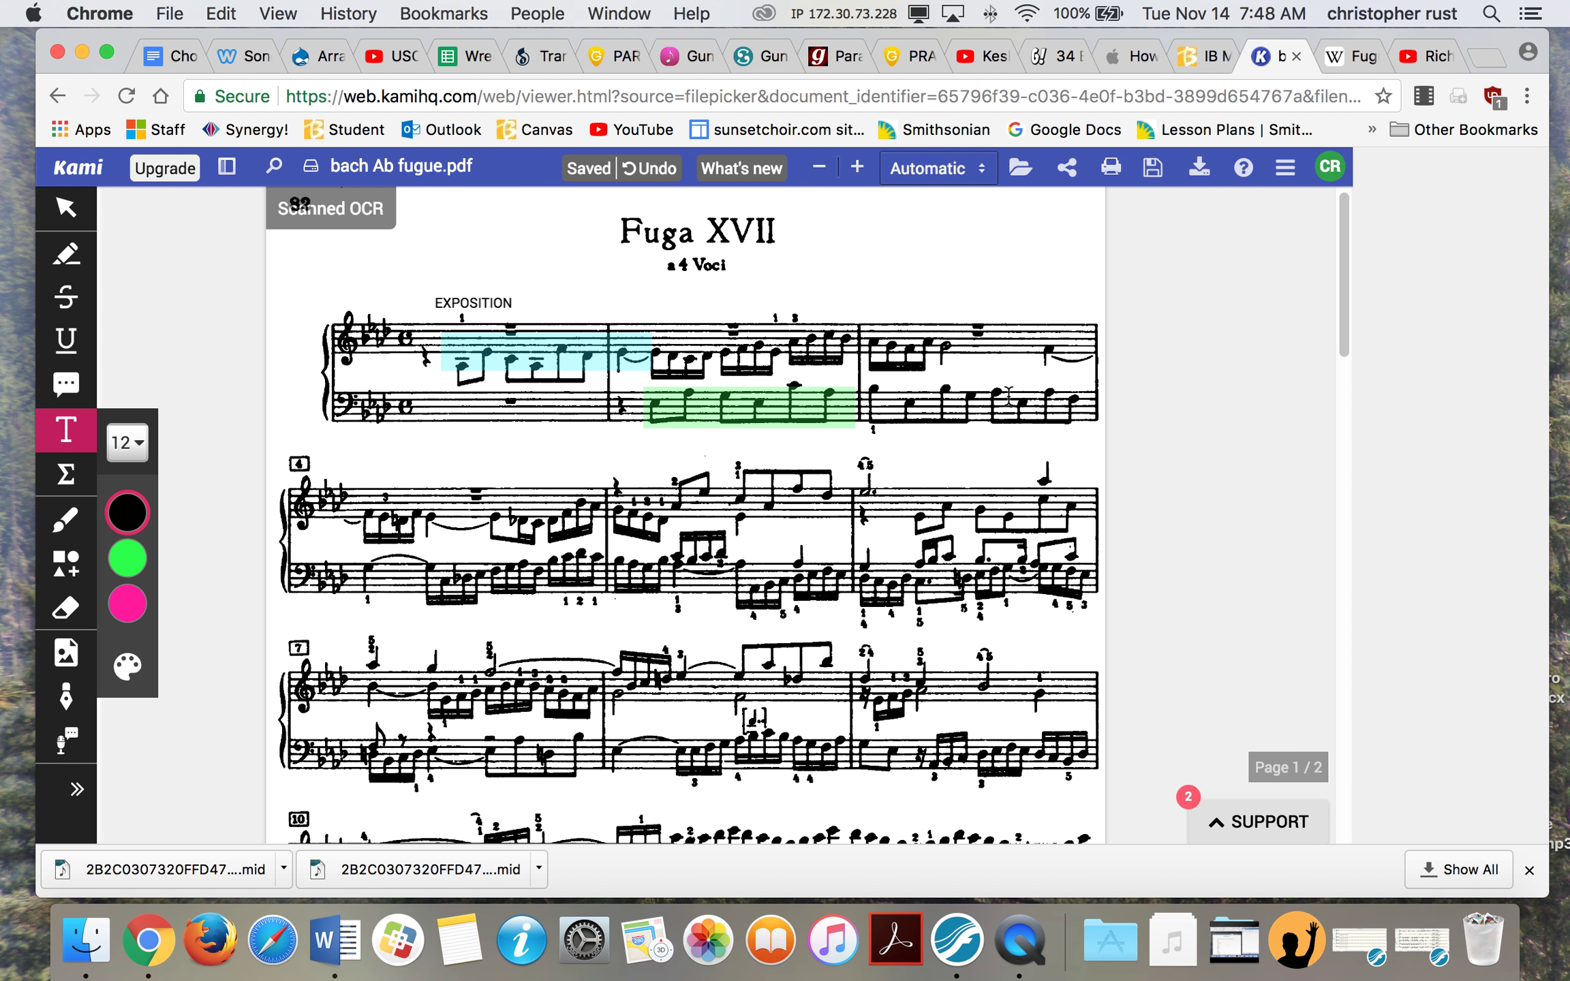
click(838, 403)
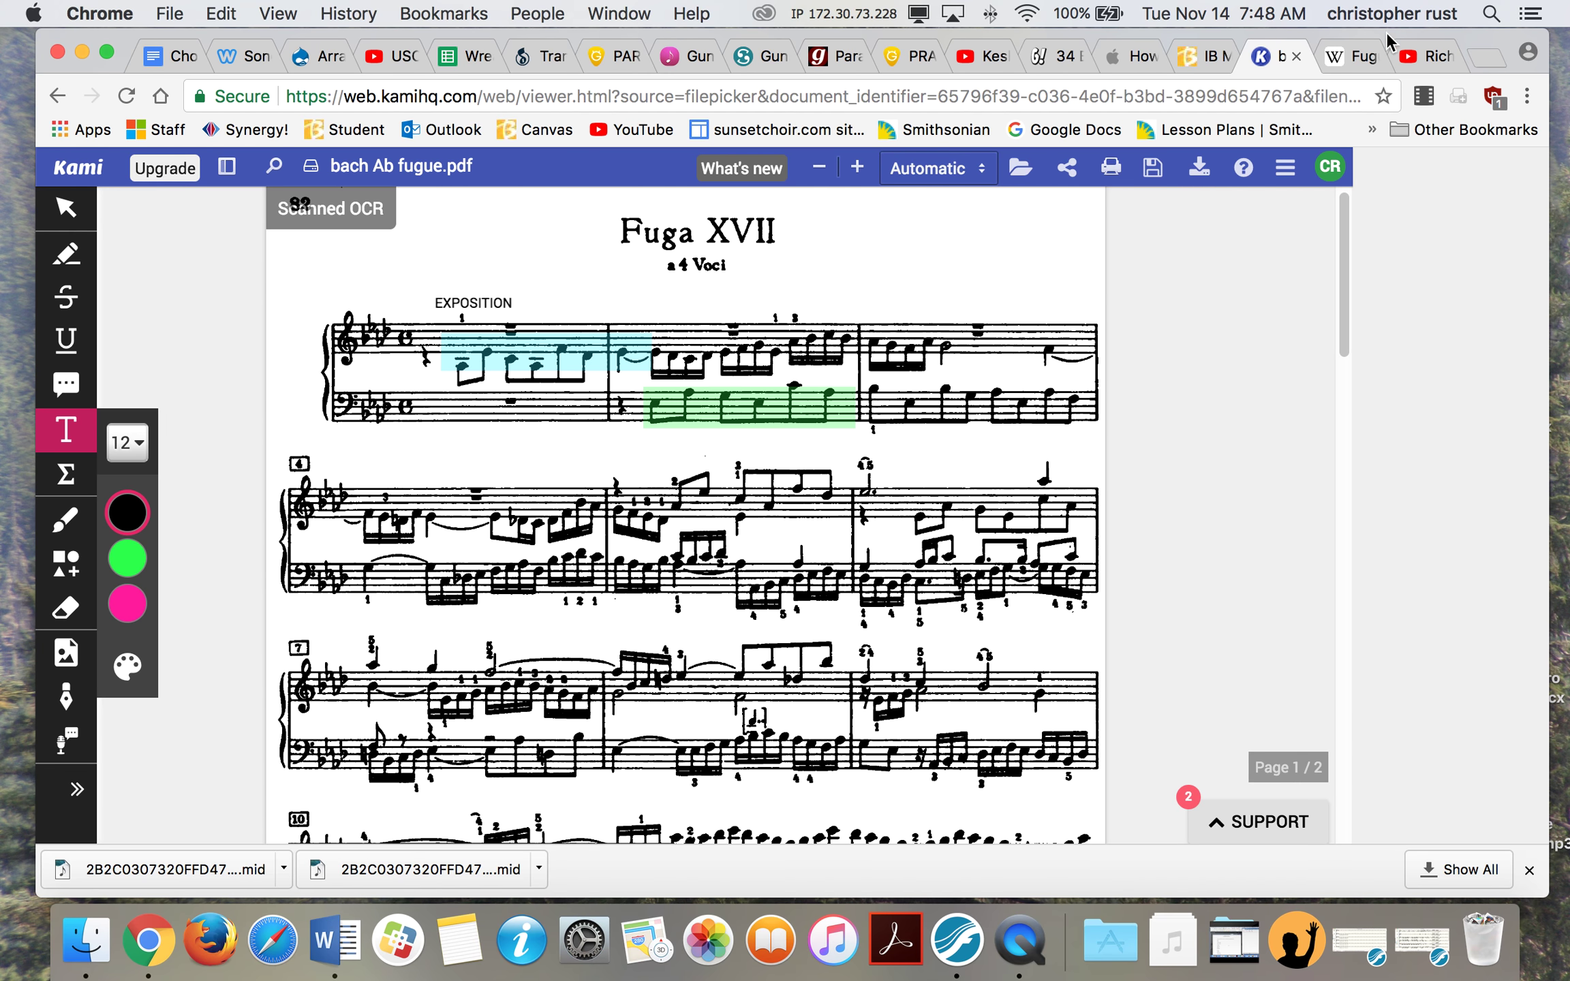
Step: Return to the Wikipedia Fugue article and review the Exposition, Episode and Development sections and the three-voice outline chart
click(1359, 54)
scroll(529, 489, down, 15)
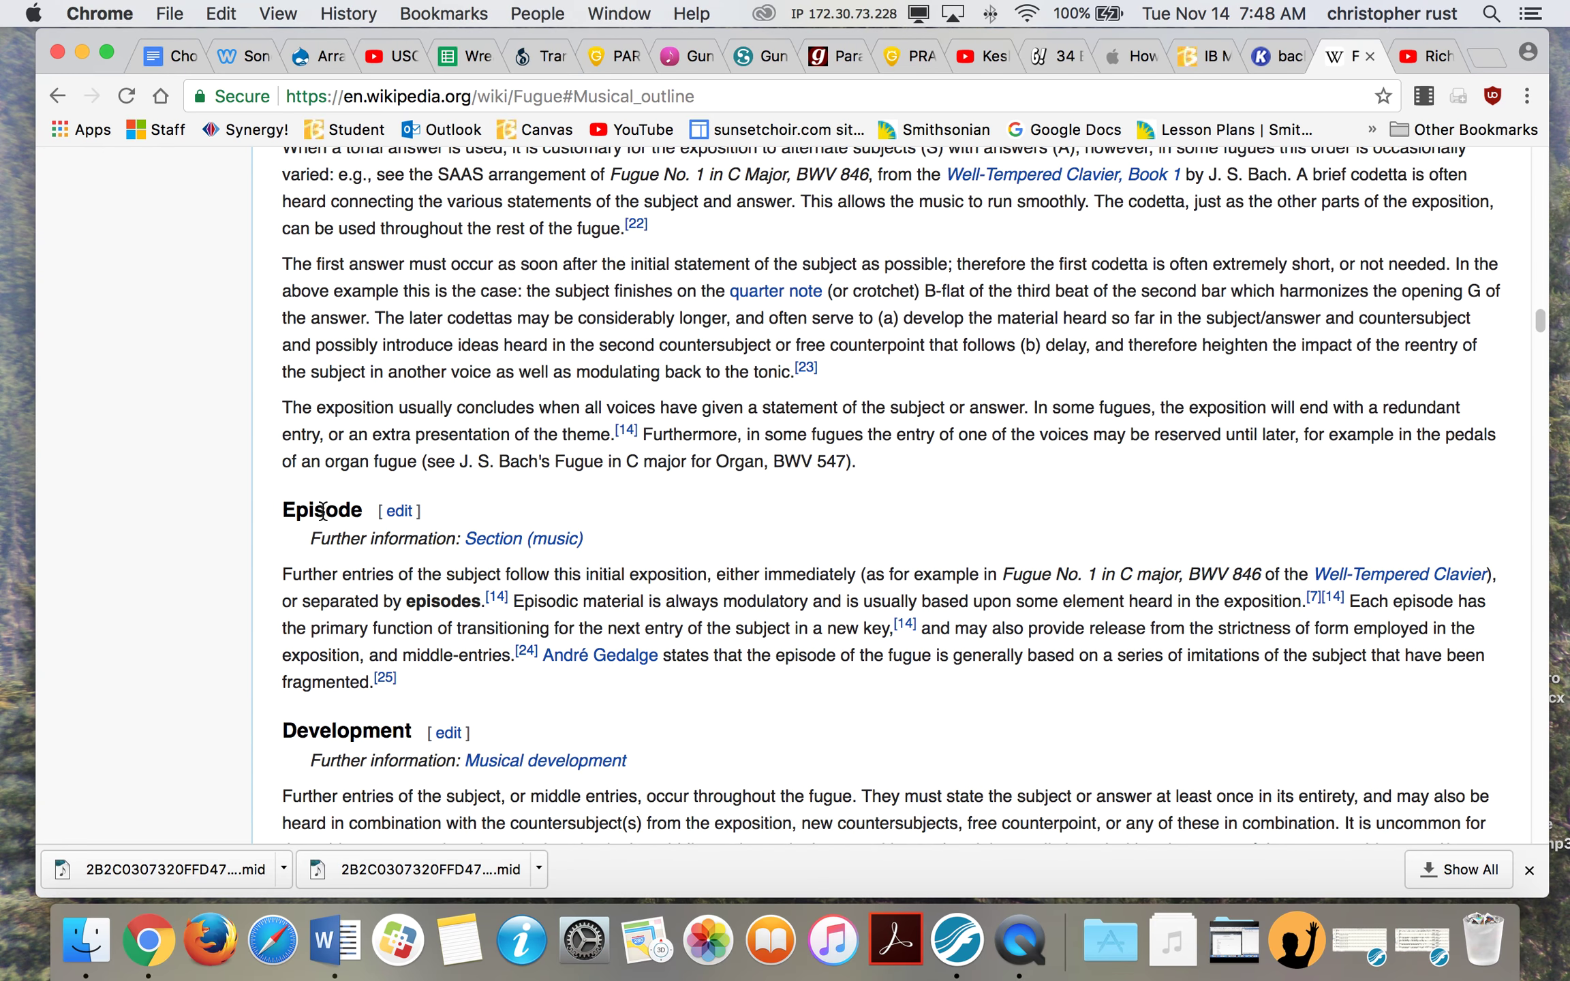
scroll(556, 525, up, 10)
scroll(555, 524, up, 10)
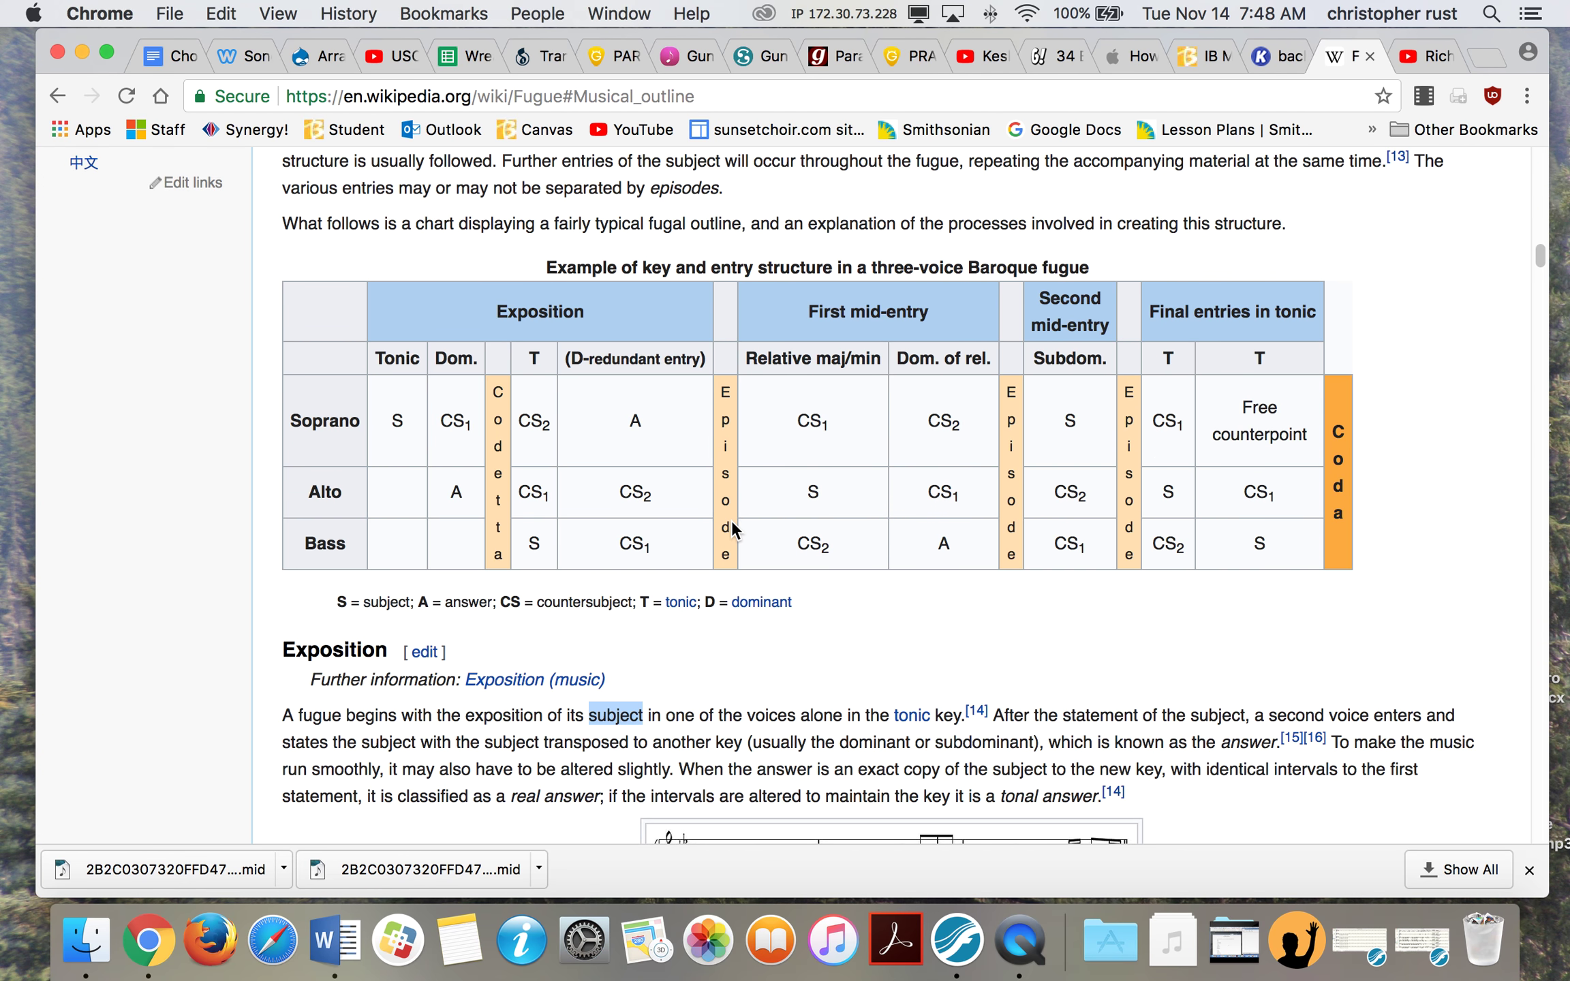
scroll(731, 521, down, 20)
scroll(731, 525, down, 5)
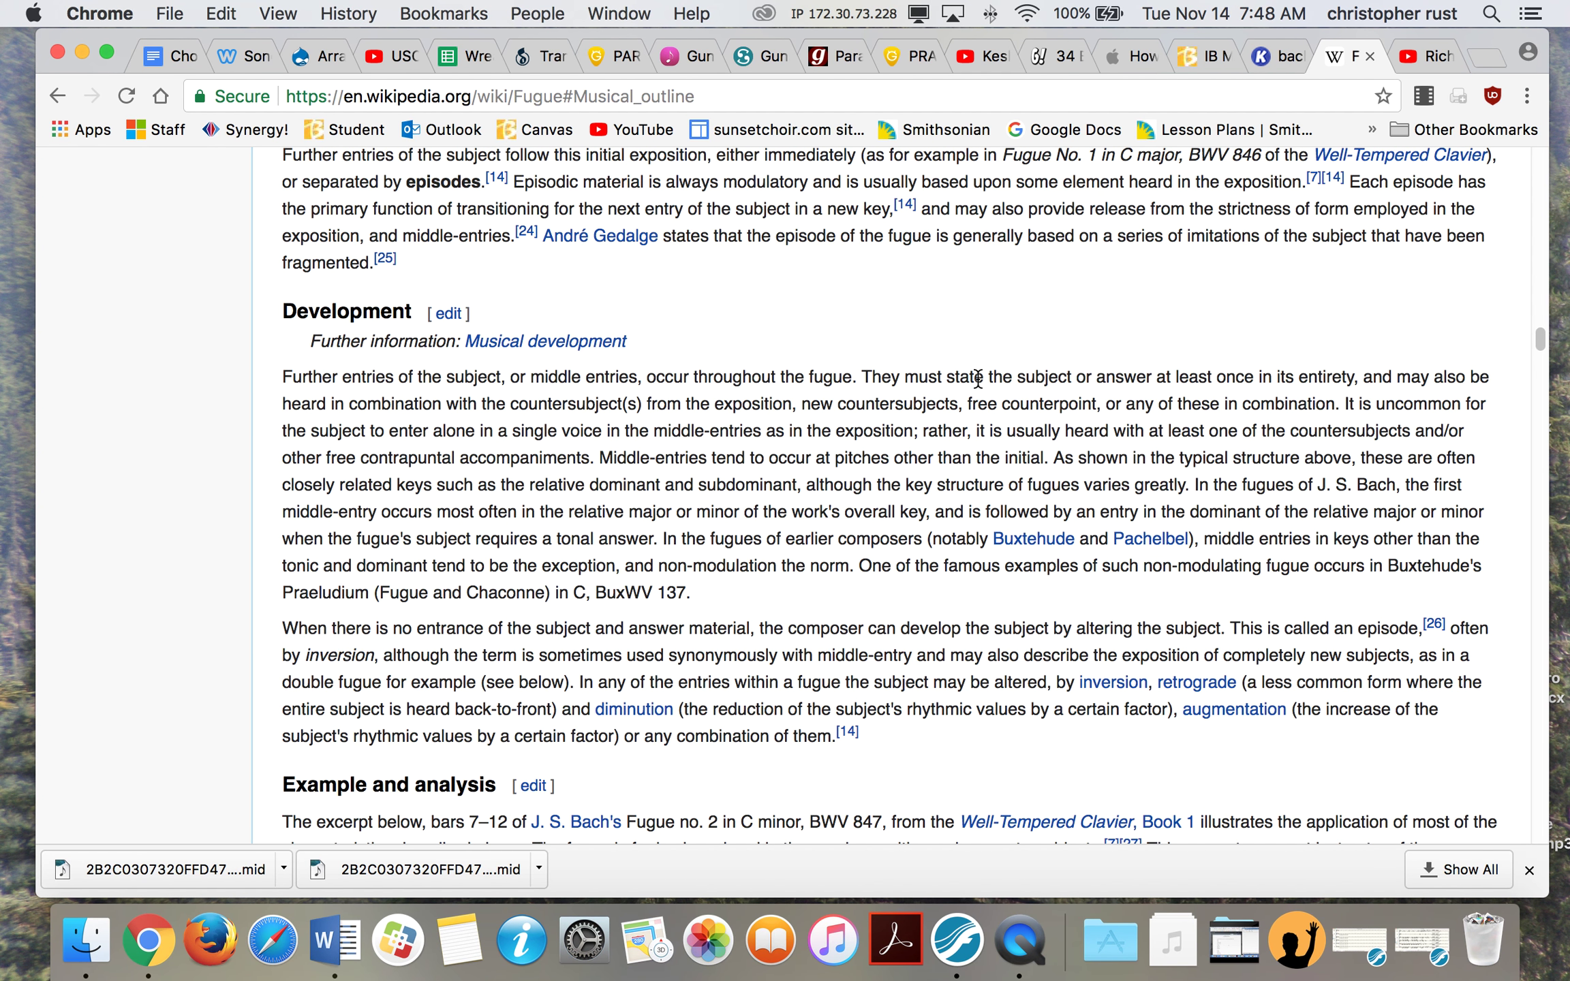
scroll(594, 637, up, 12)
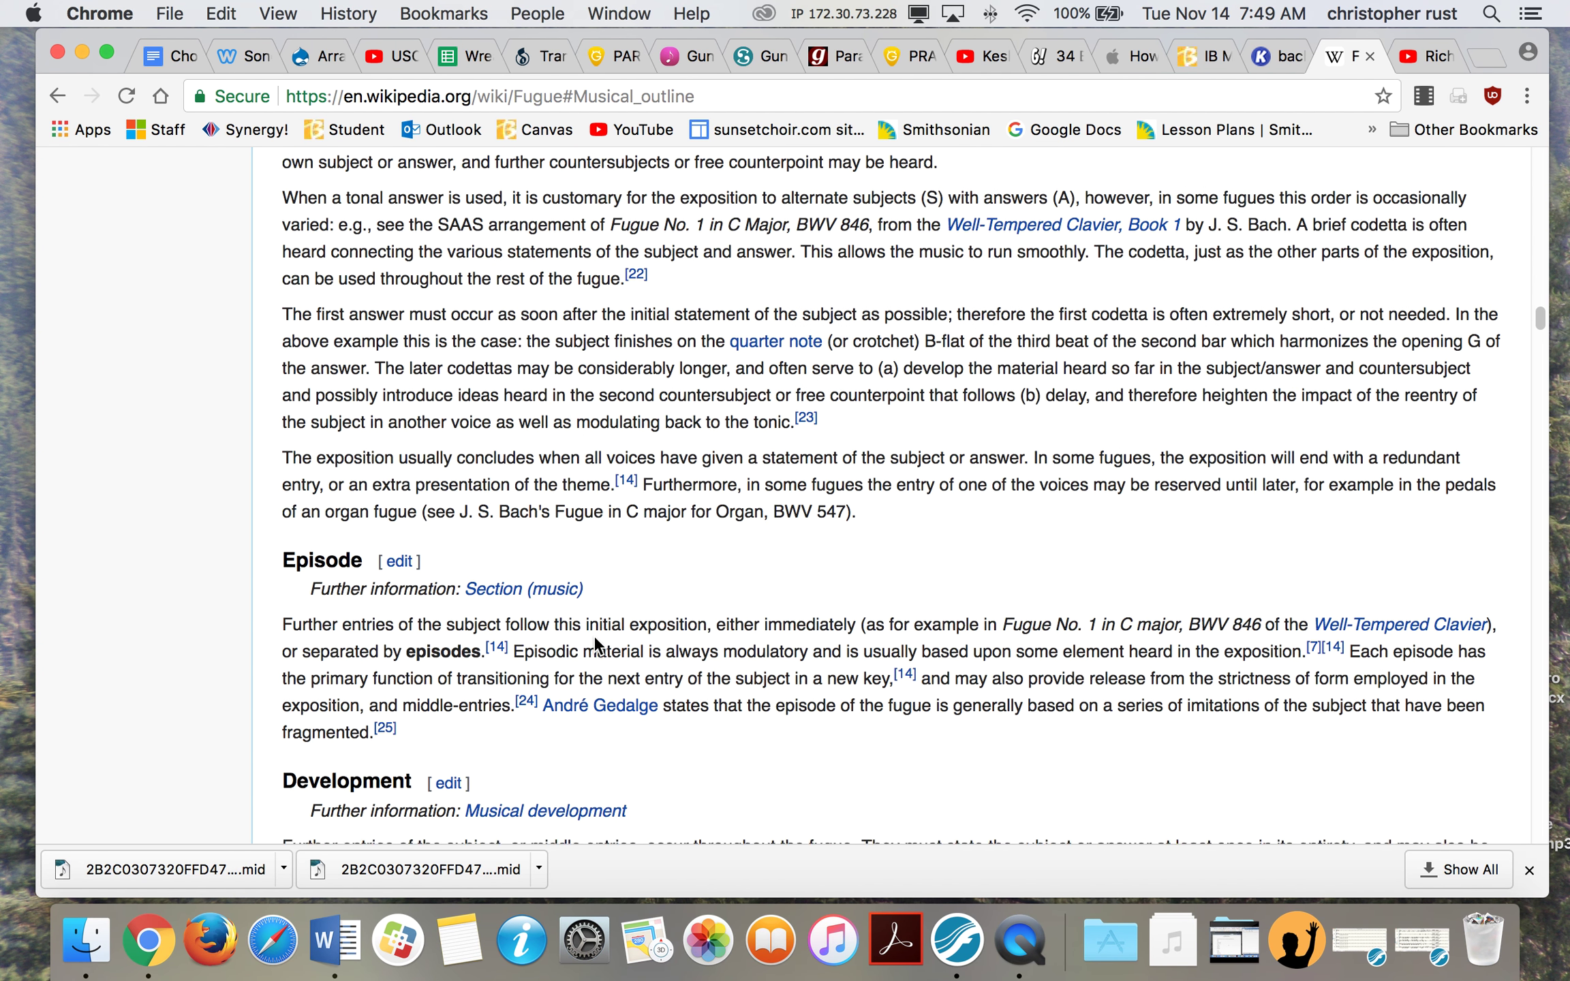
scroll(595, 638, up, 15)
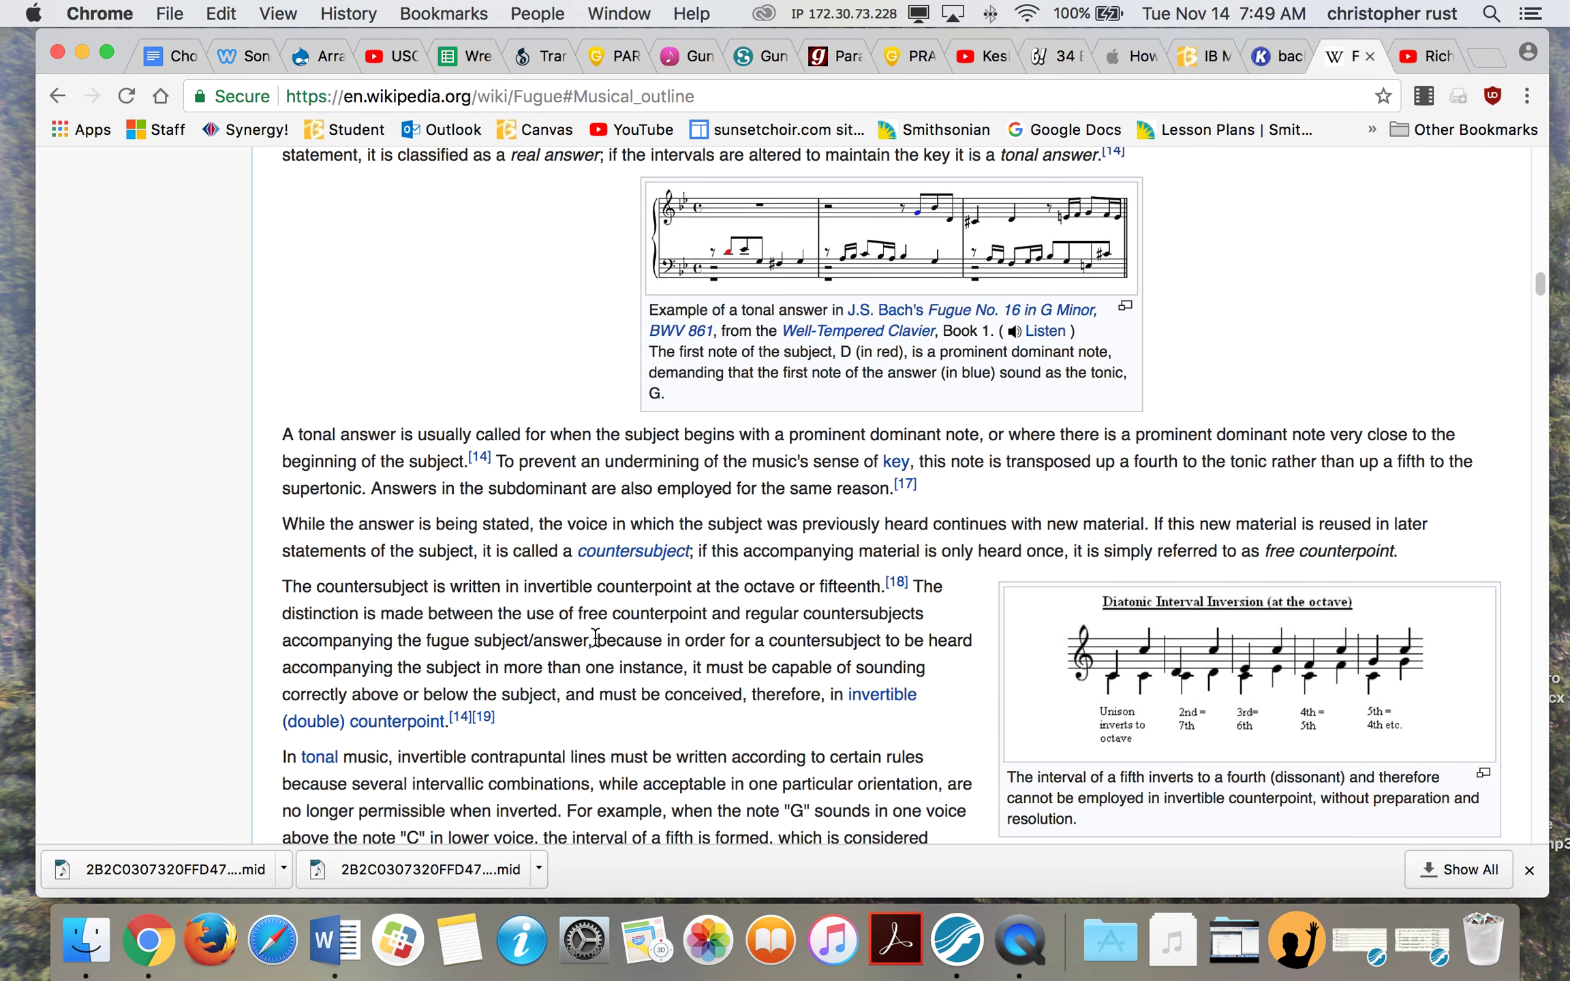
scroll(594, 637, down, 20)
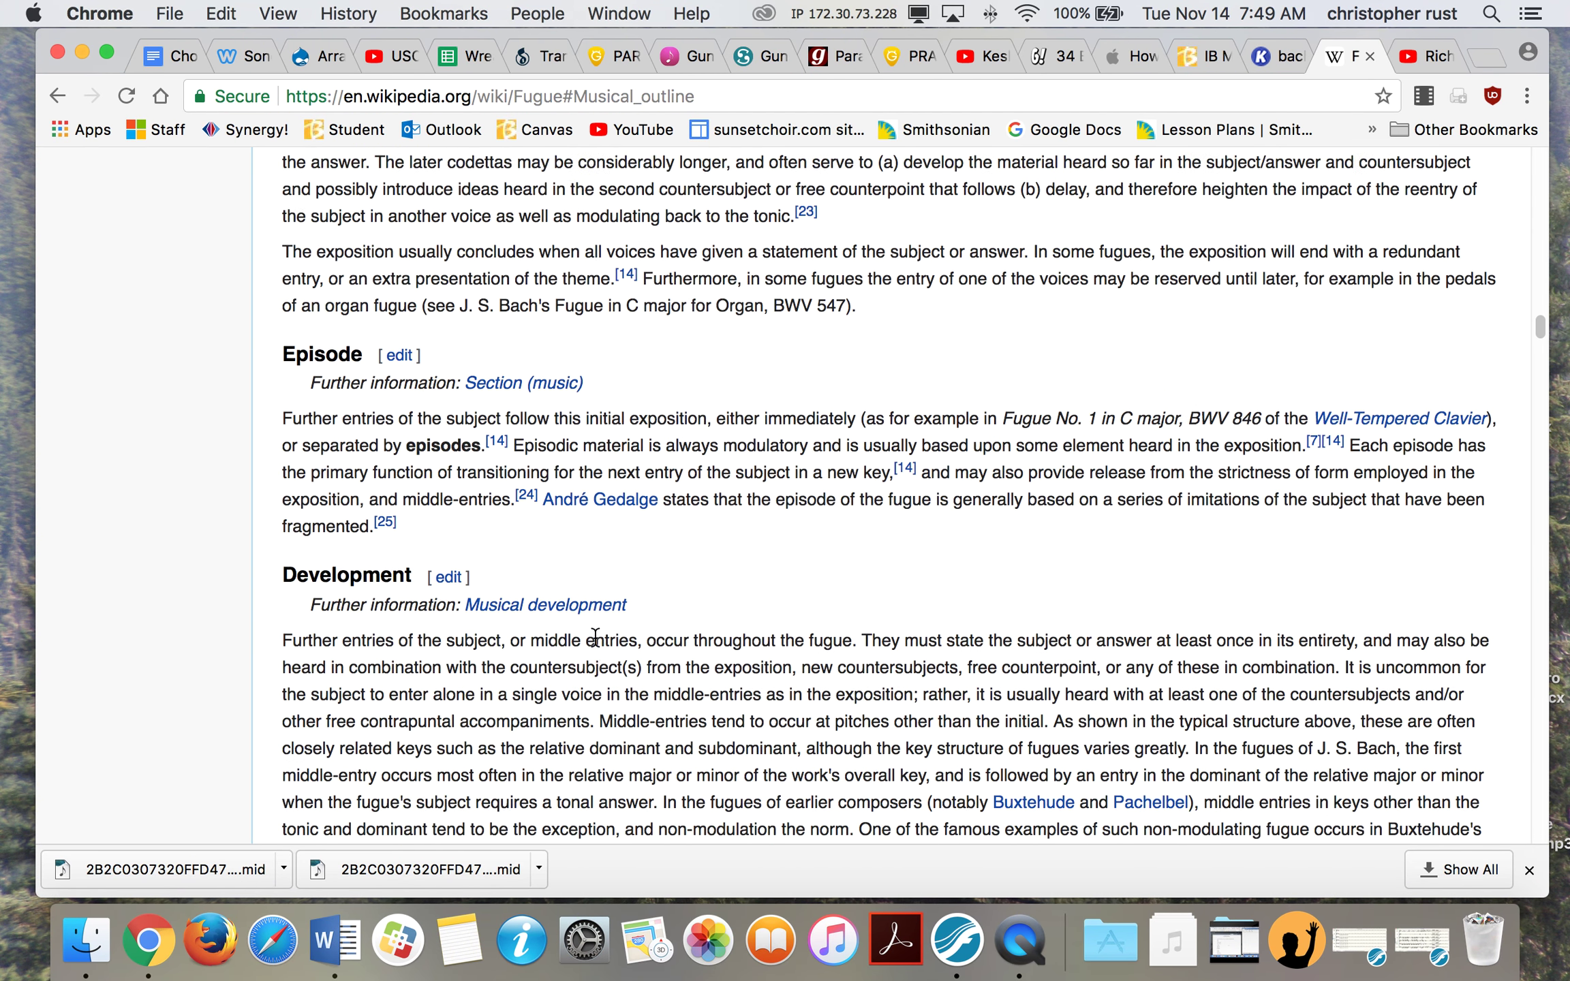
scroll(595, 637, up, 20)
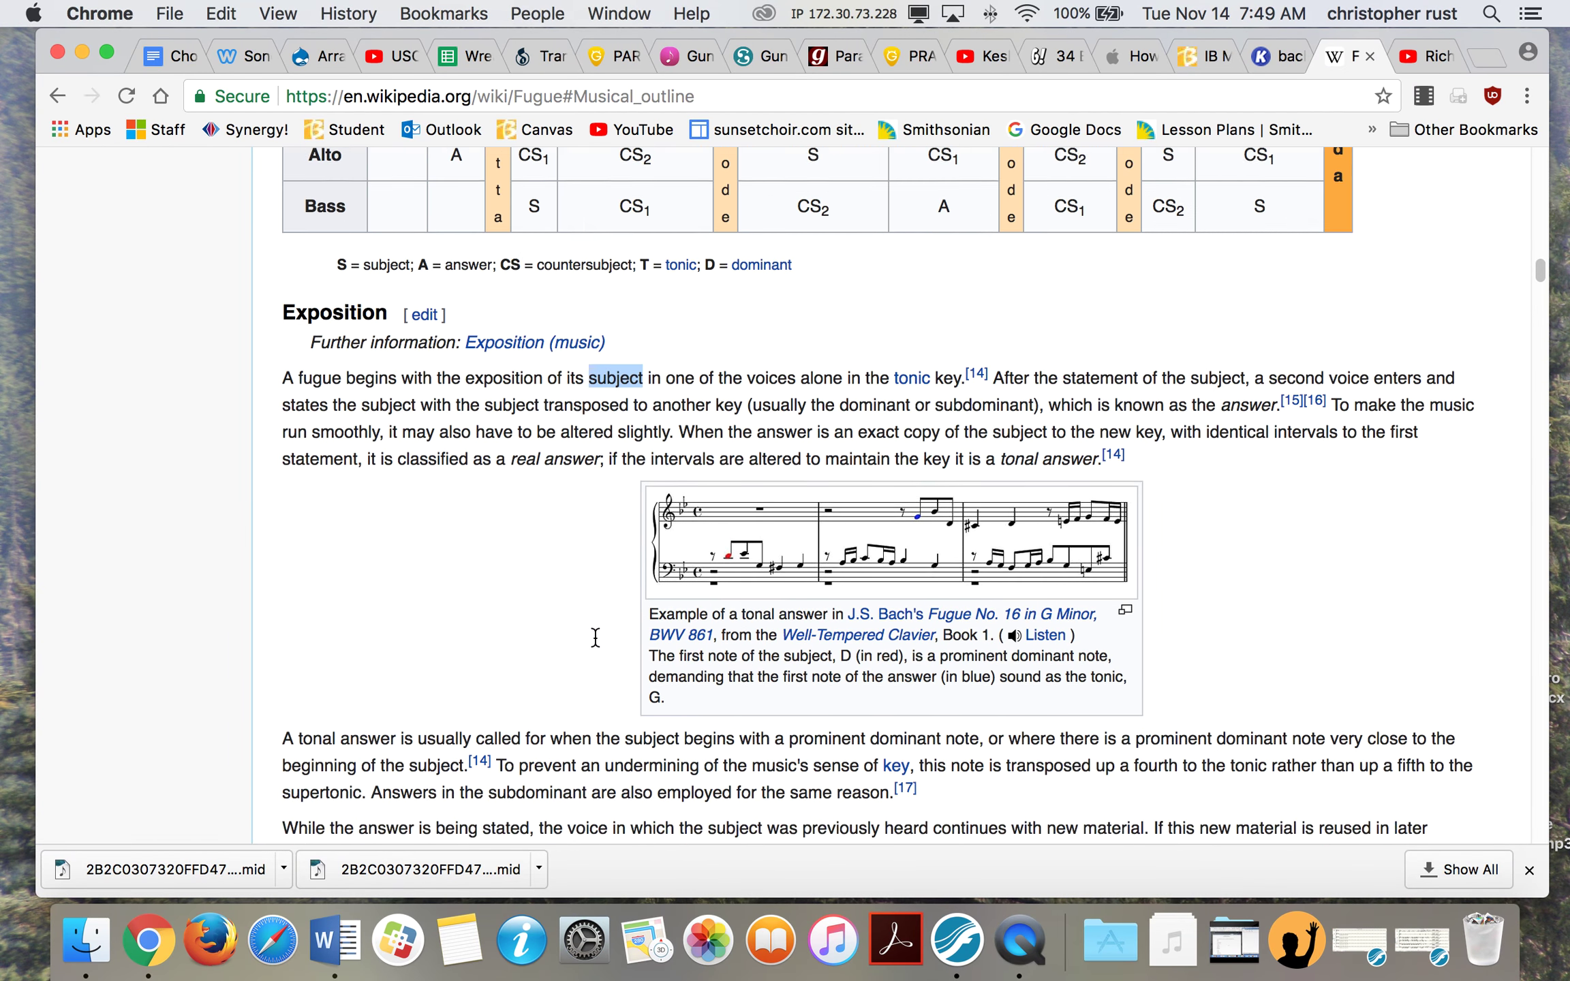
scroll(594, 637, up, 5)
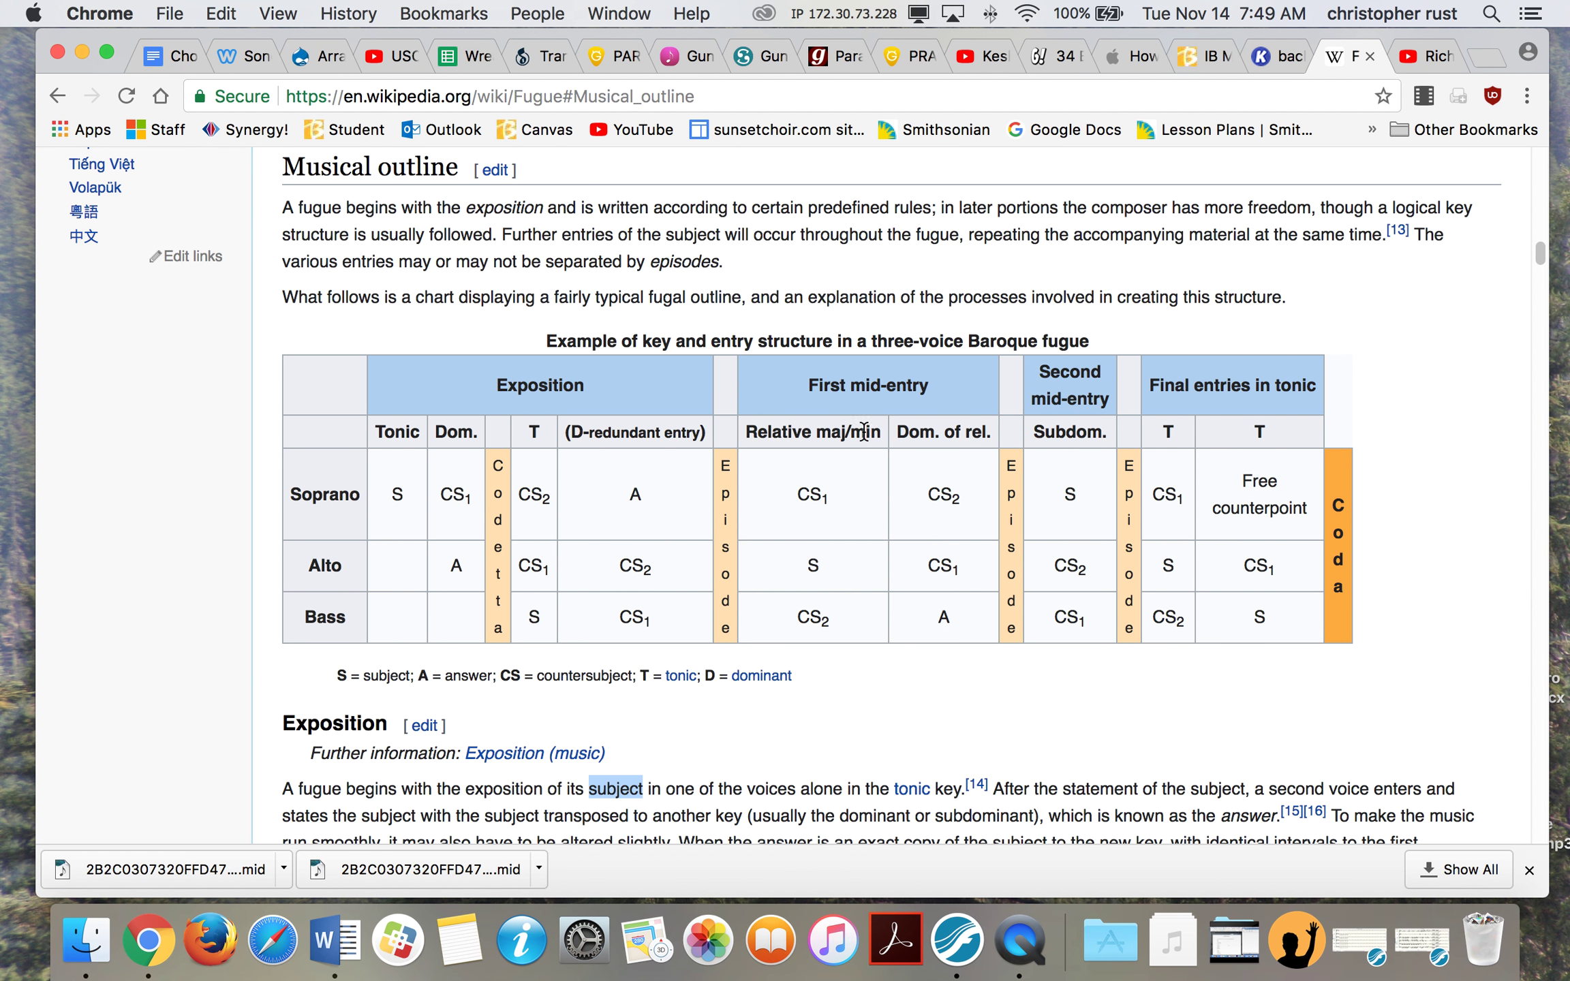
Step: Check the highlighted answer in the Kami score and listen to the YouTube recording of the fugue in full screen
click(1281, 56)
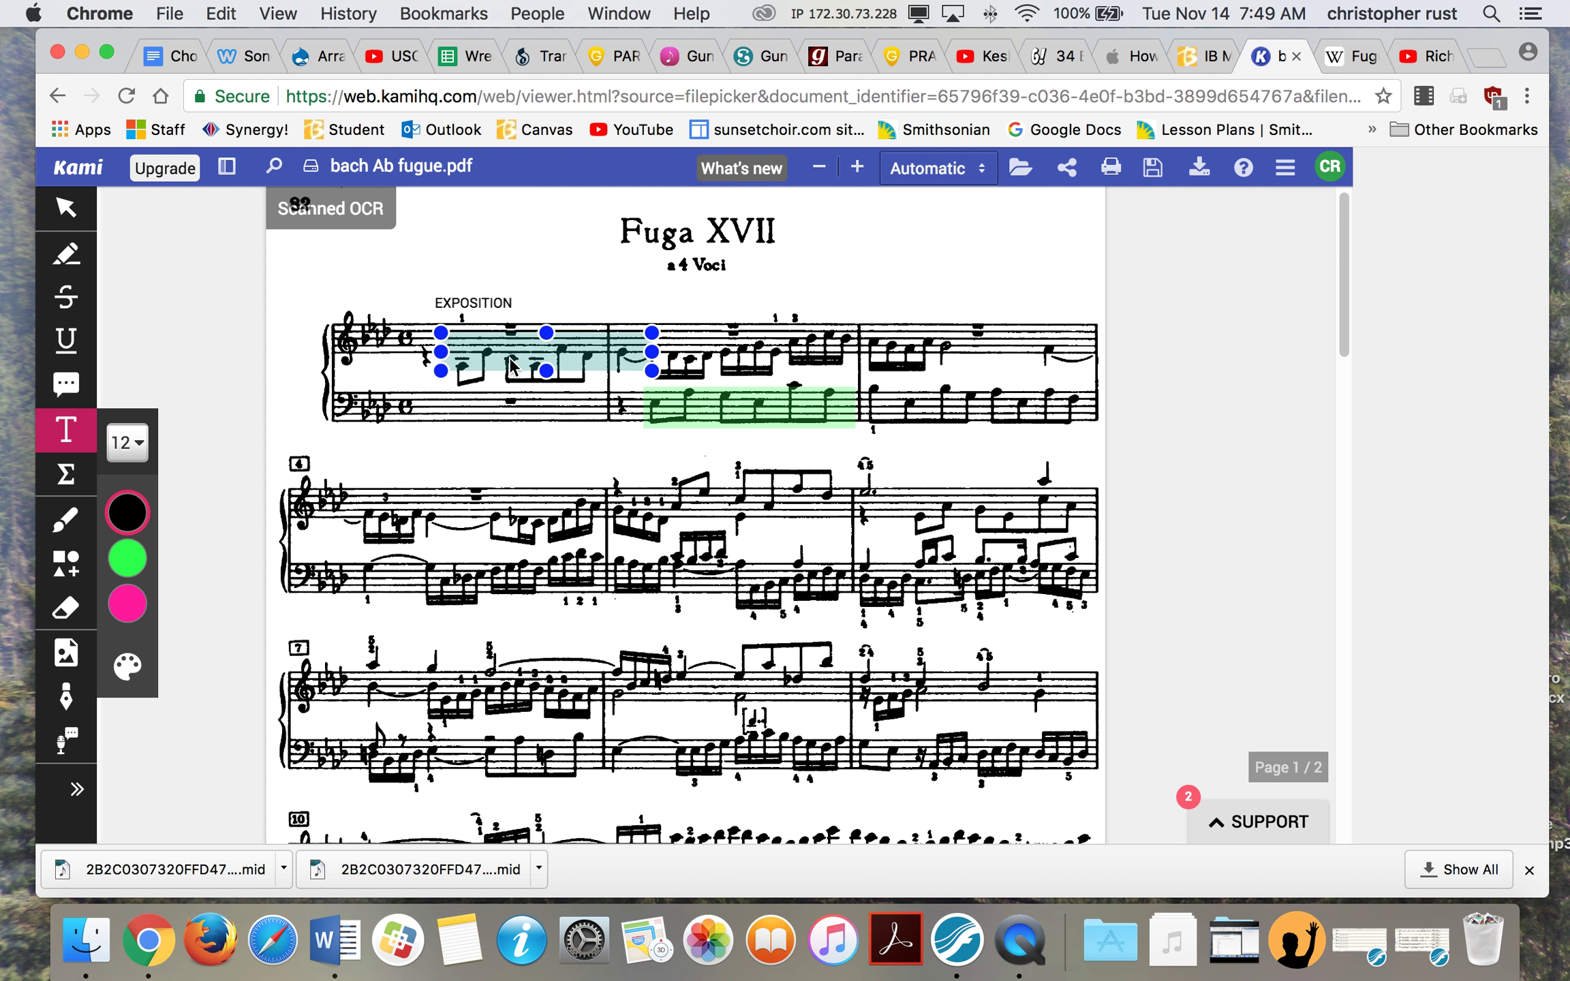
click(777, 422)
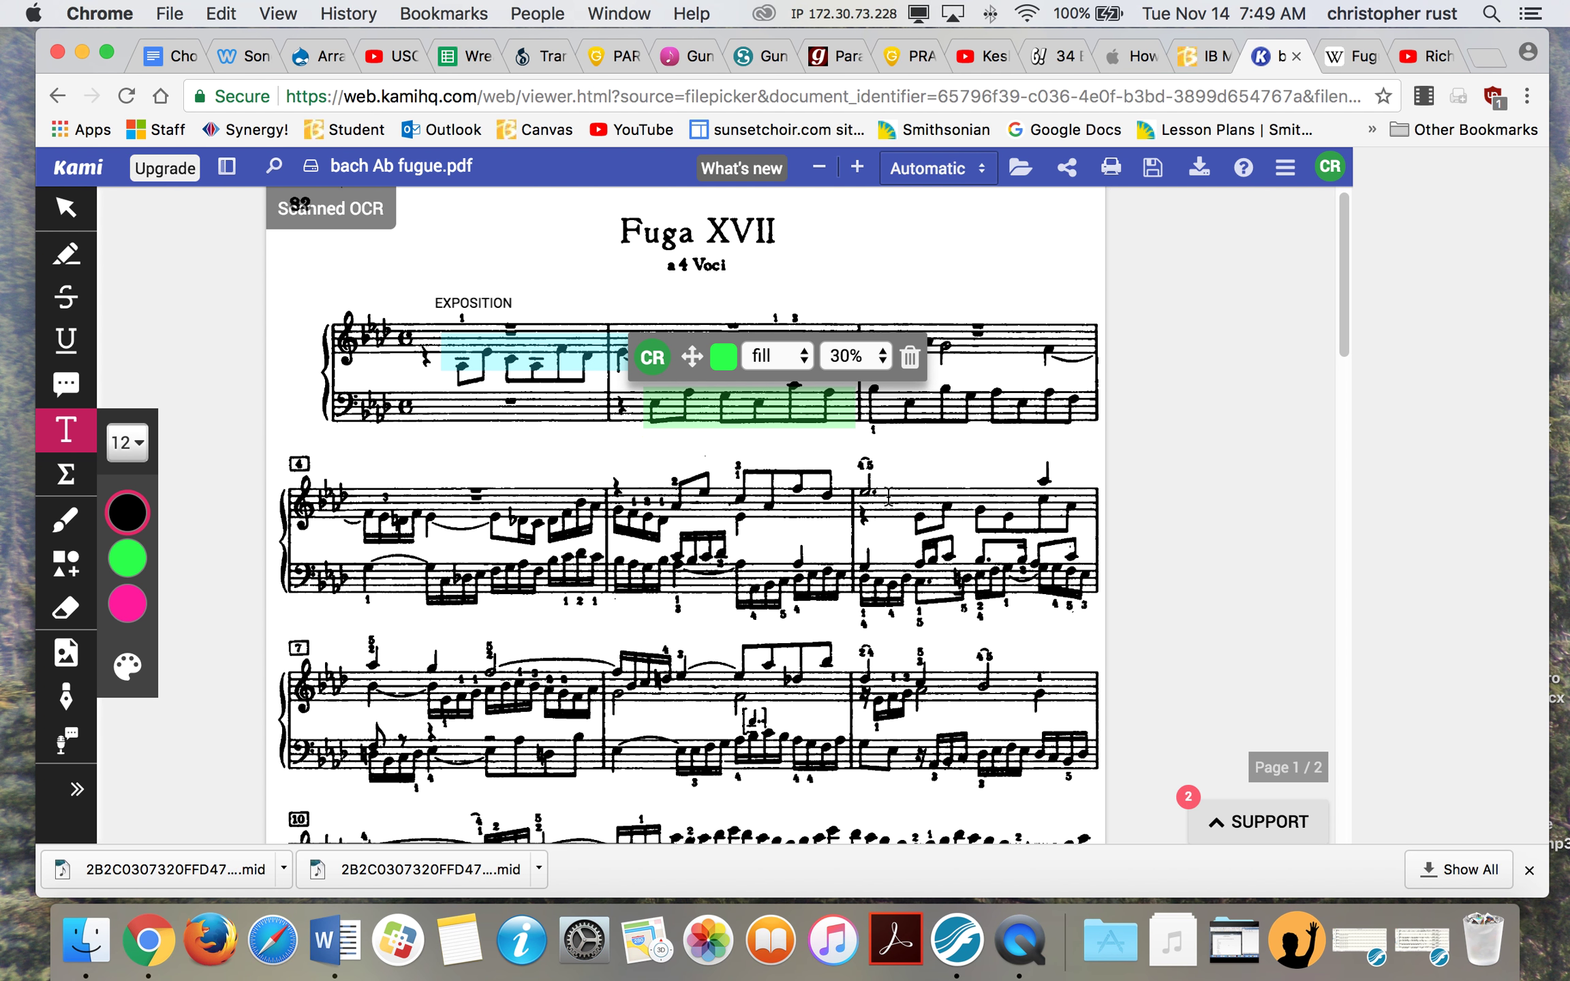
click(1431, 51)
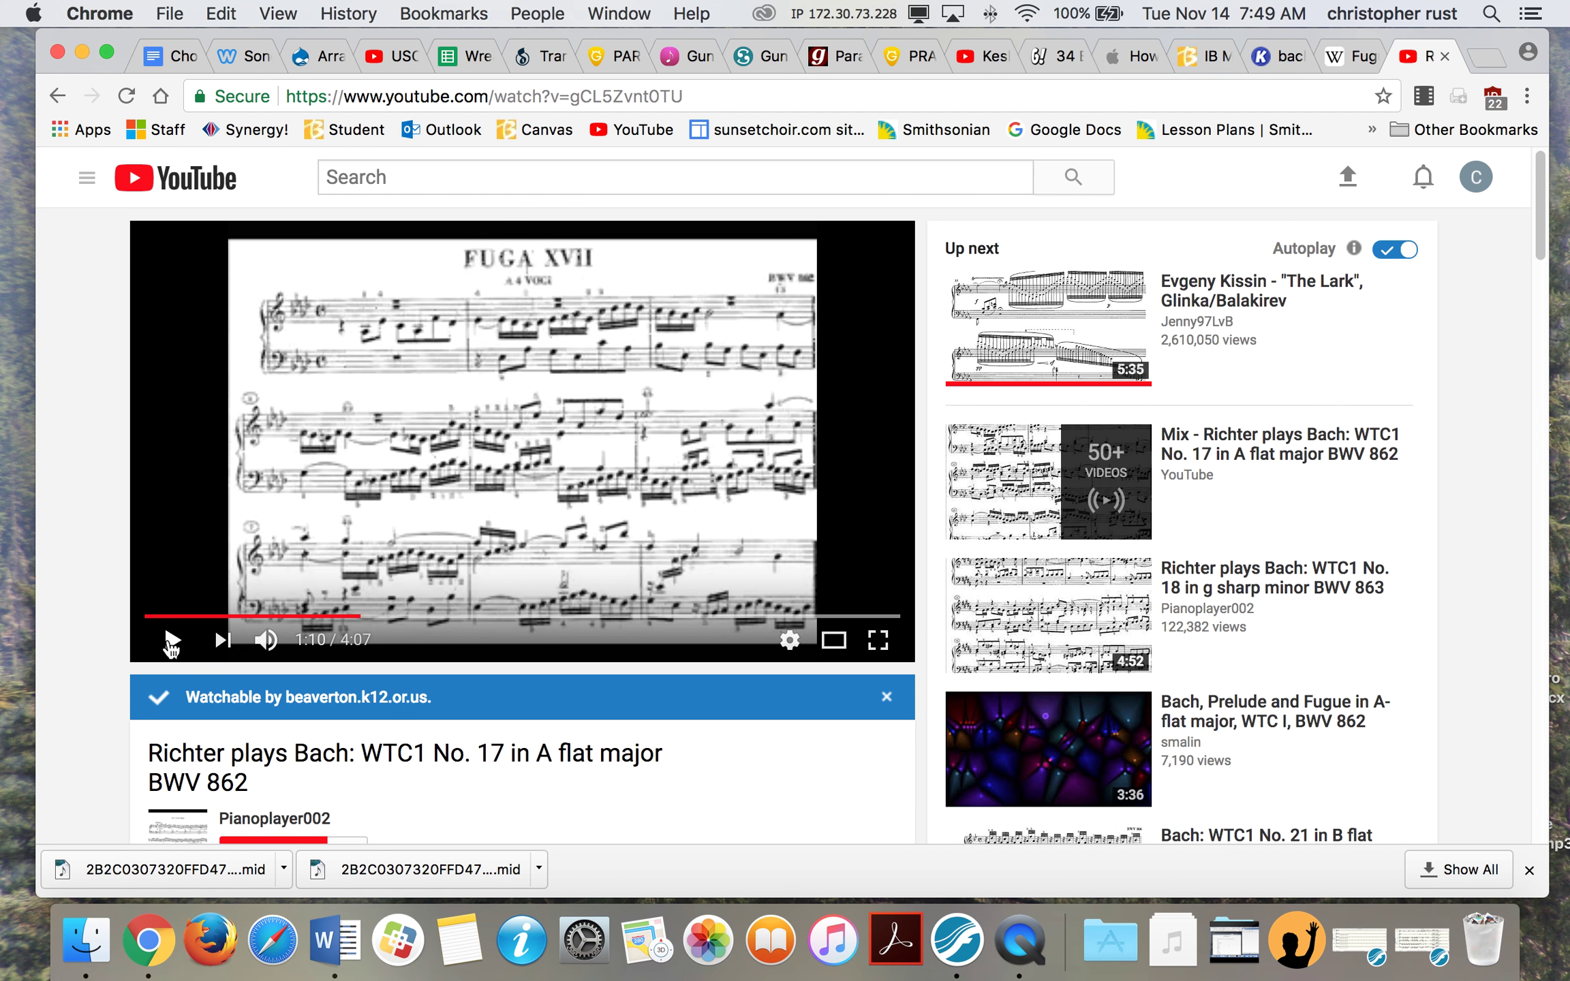
click(172, 641)
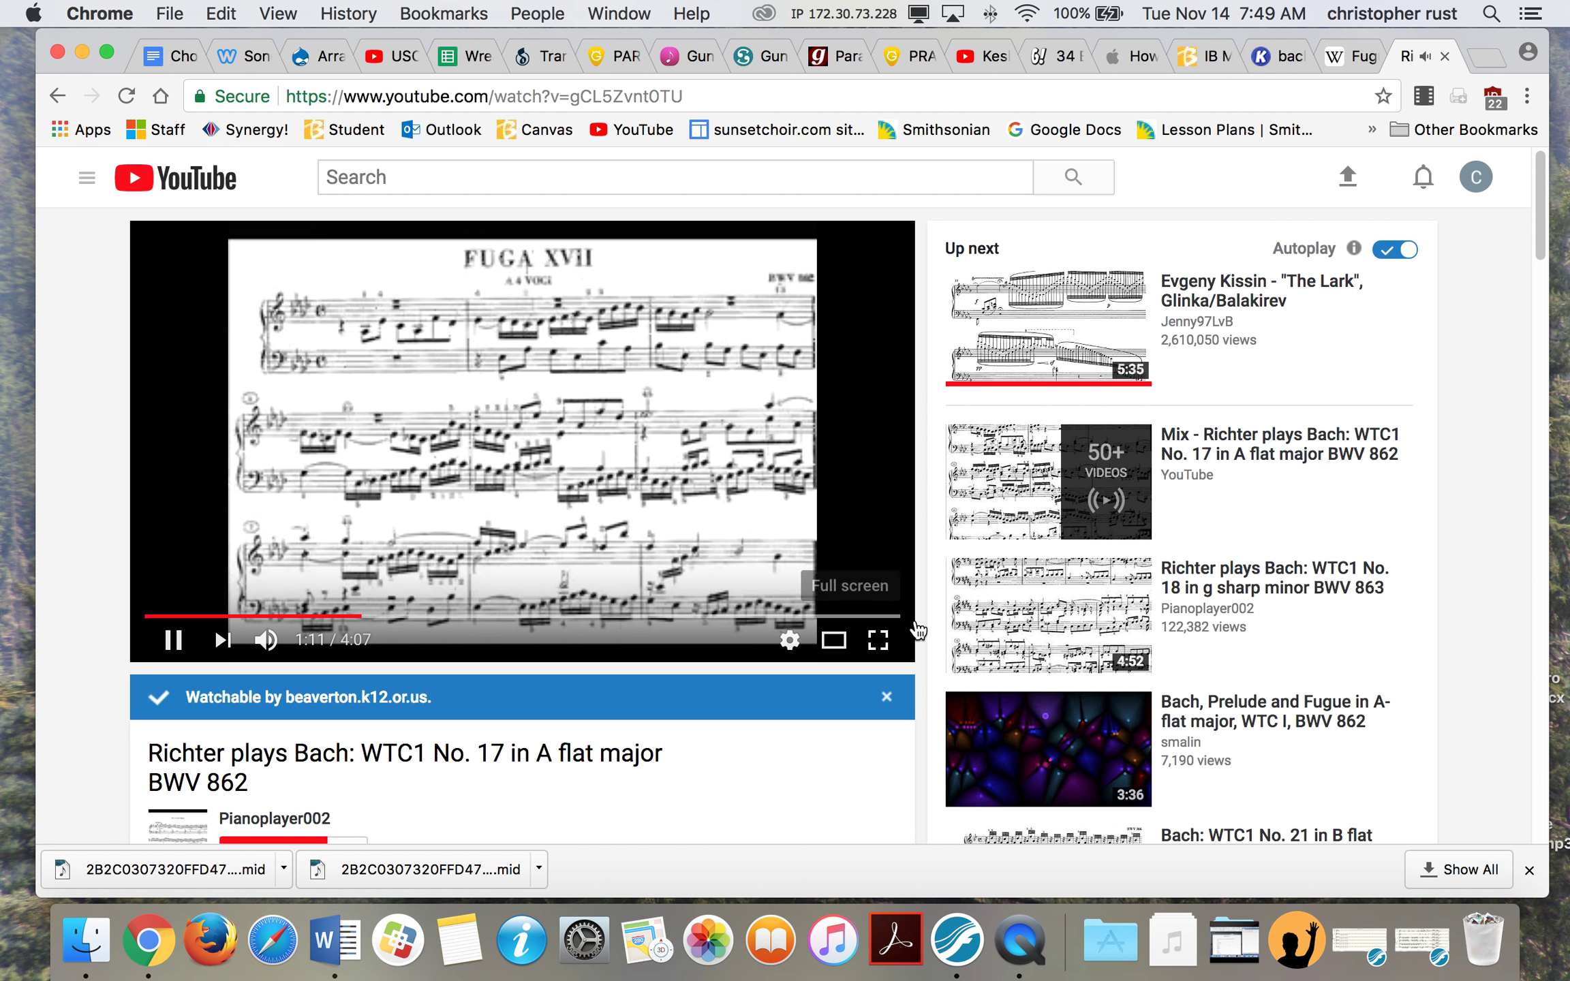
click(881, 640)
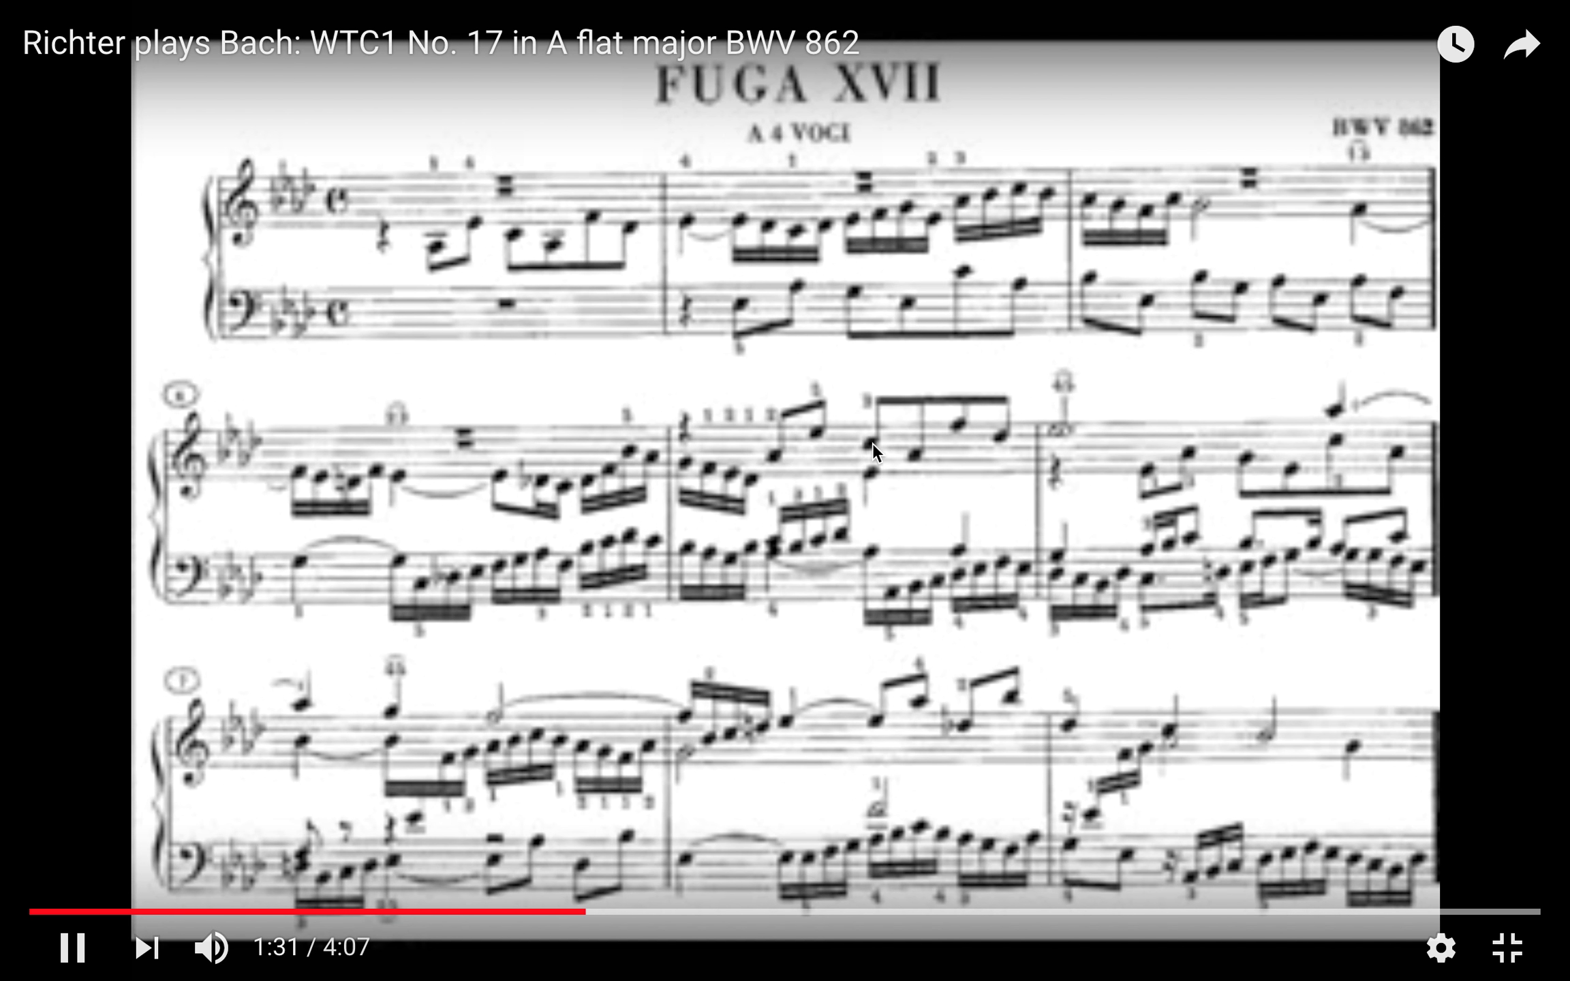
key(space)
key(Escape)
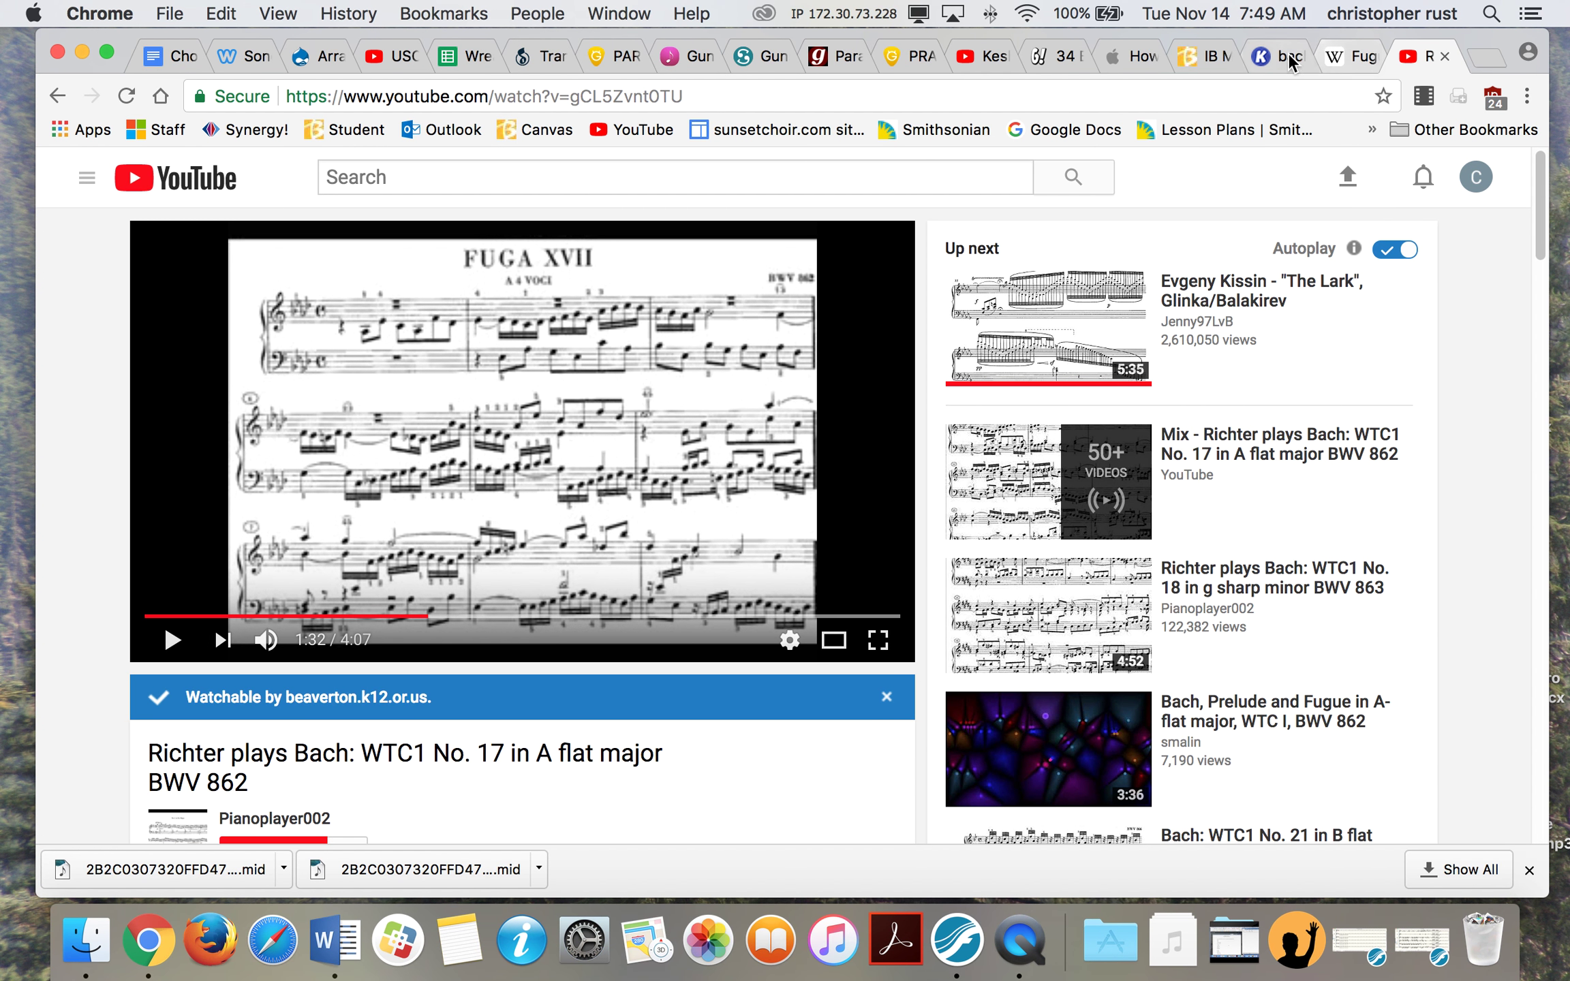
Step: Return to the Kami score and box-highlight the subject entry in blue in the upper voice of measure 5, second system
click(1280, 56)
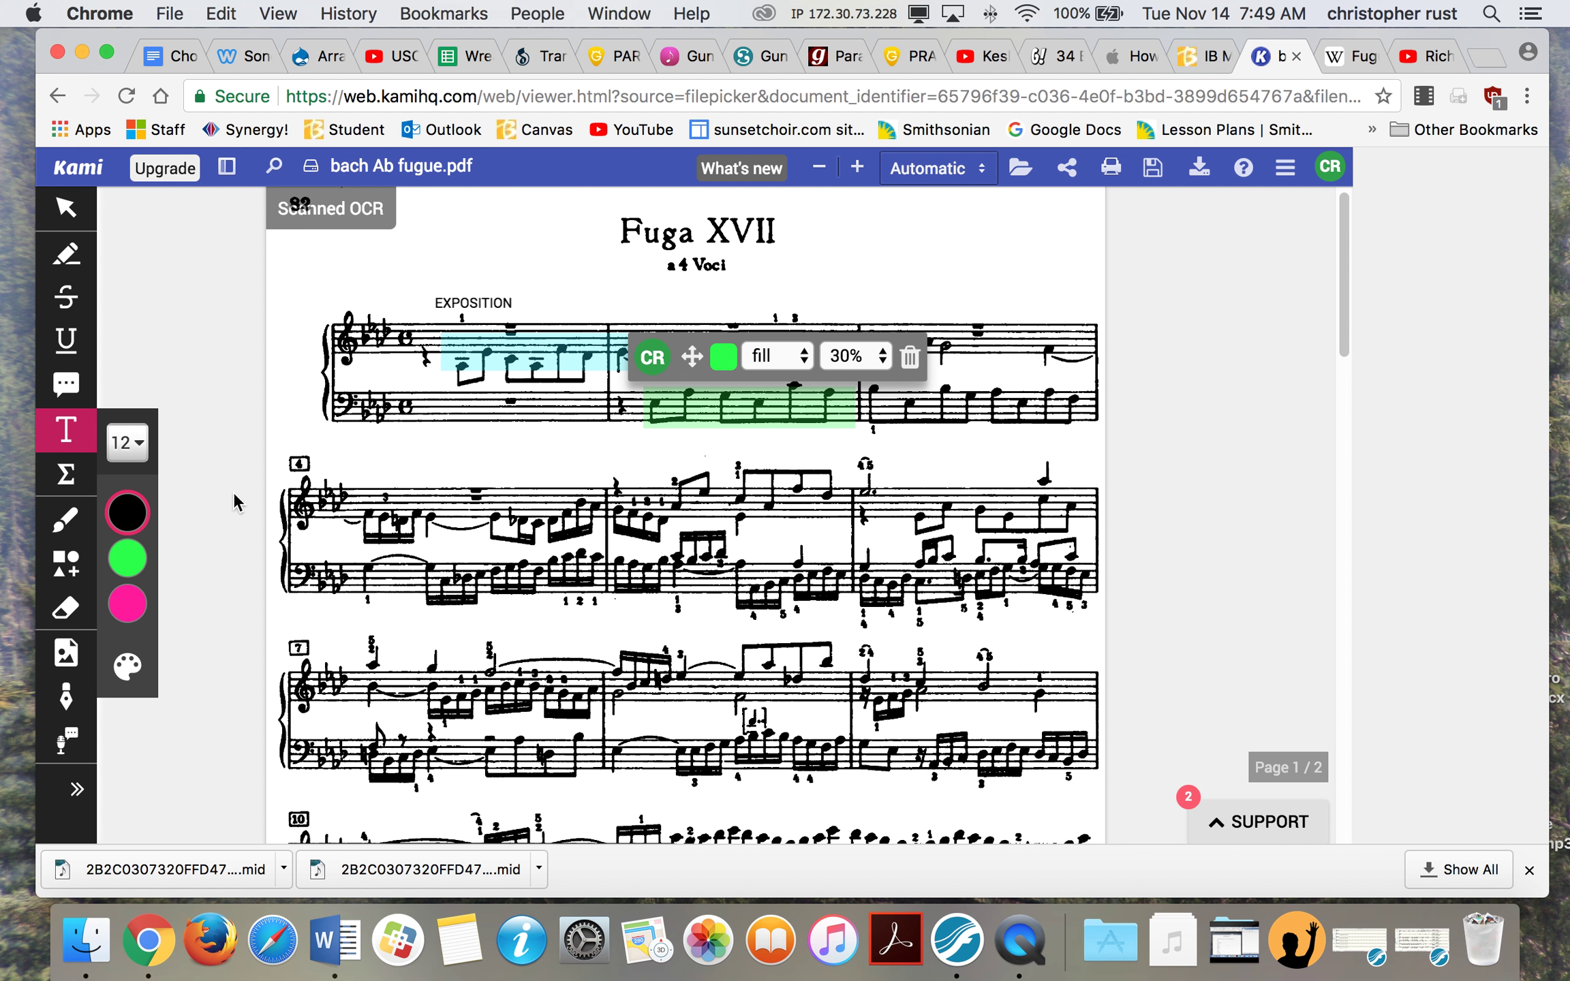
mouse_move(151, 557)
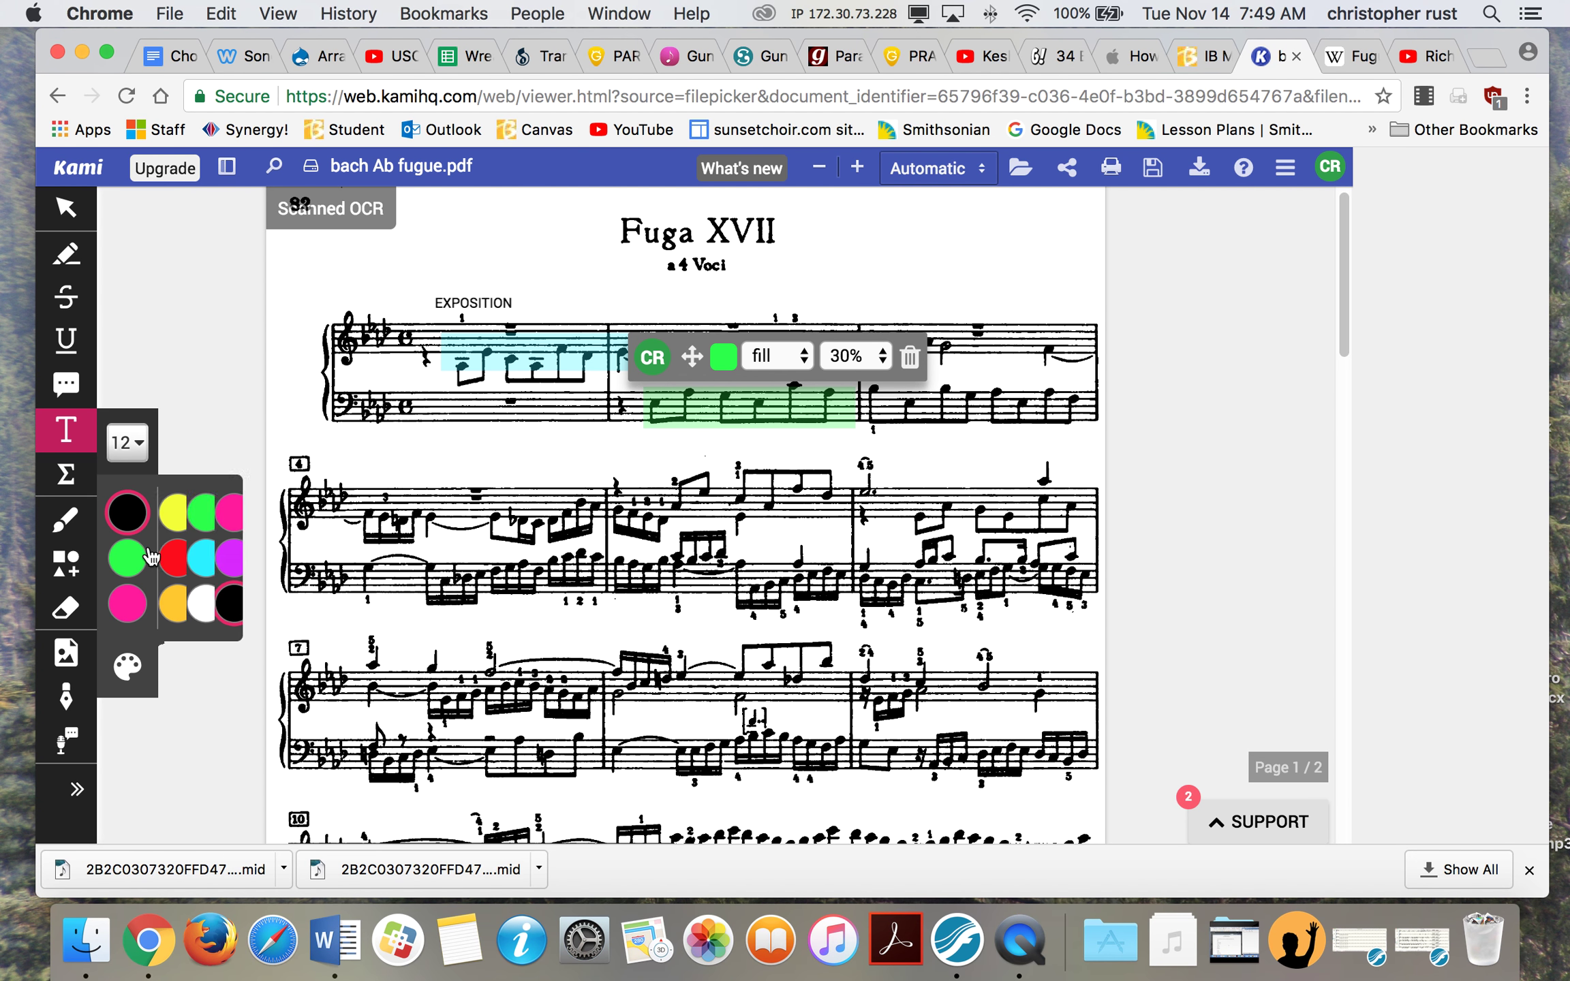
click(66, 254)
click(136, 431)
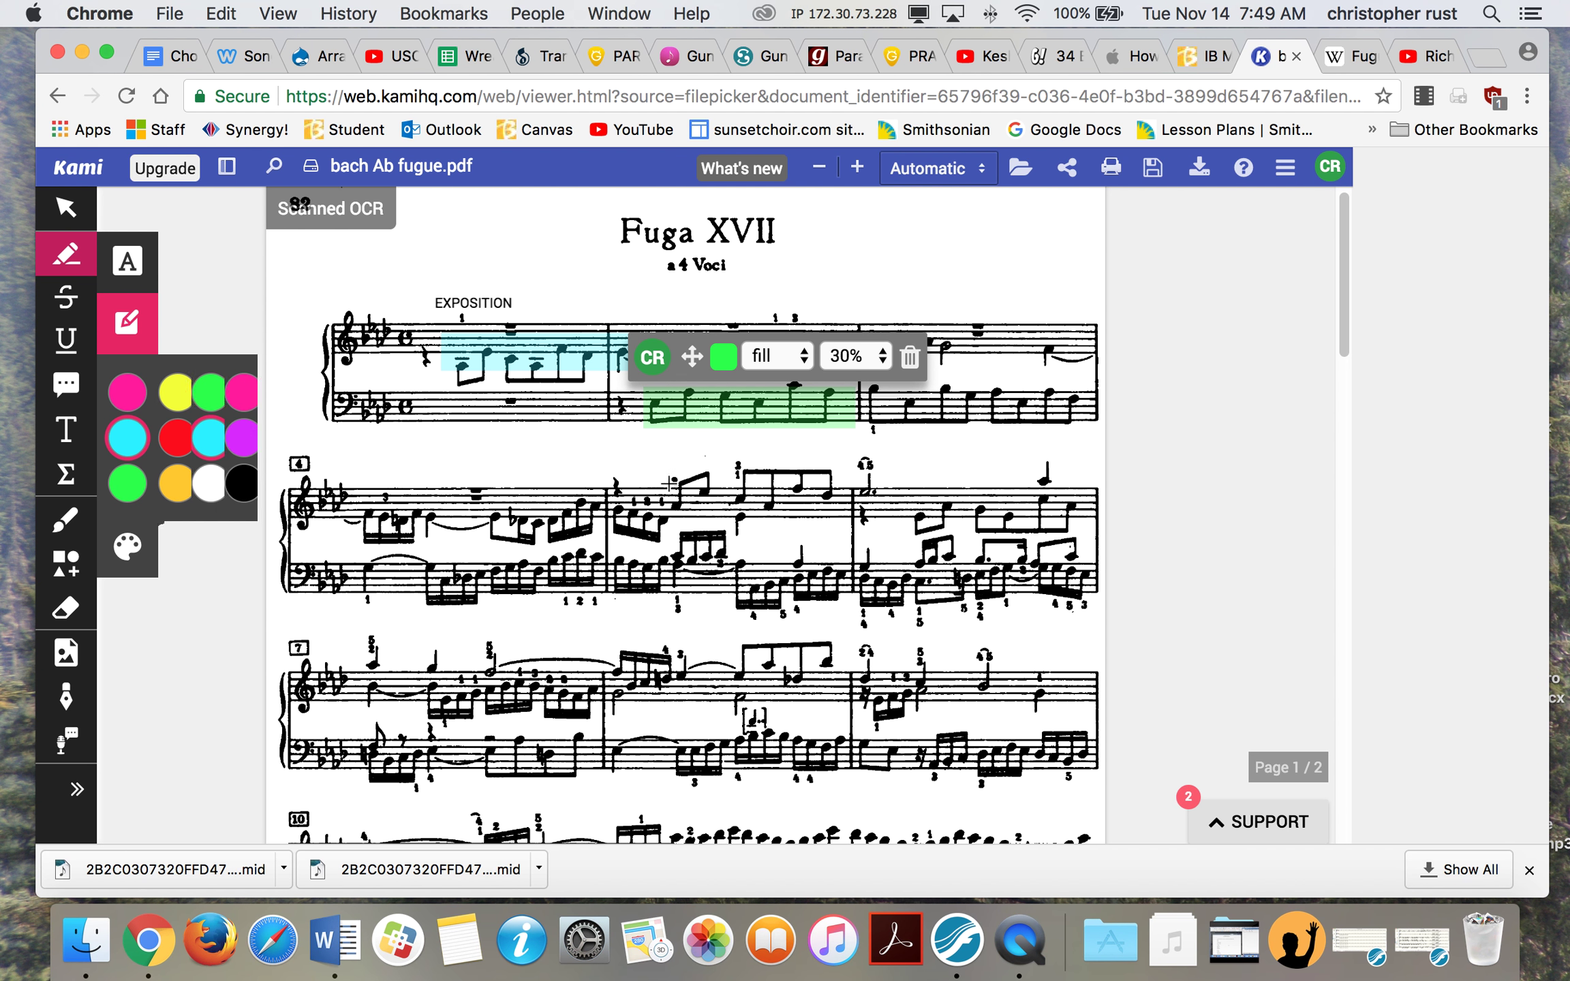
drag(679, 475, 843, 513)
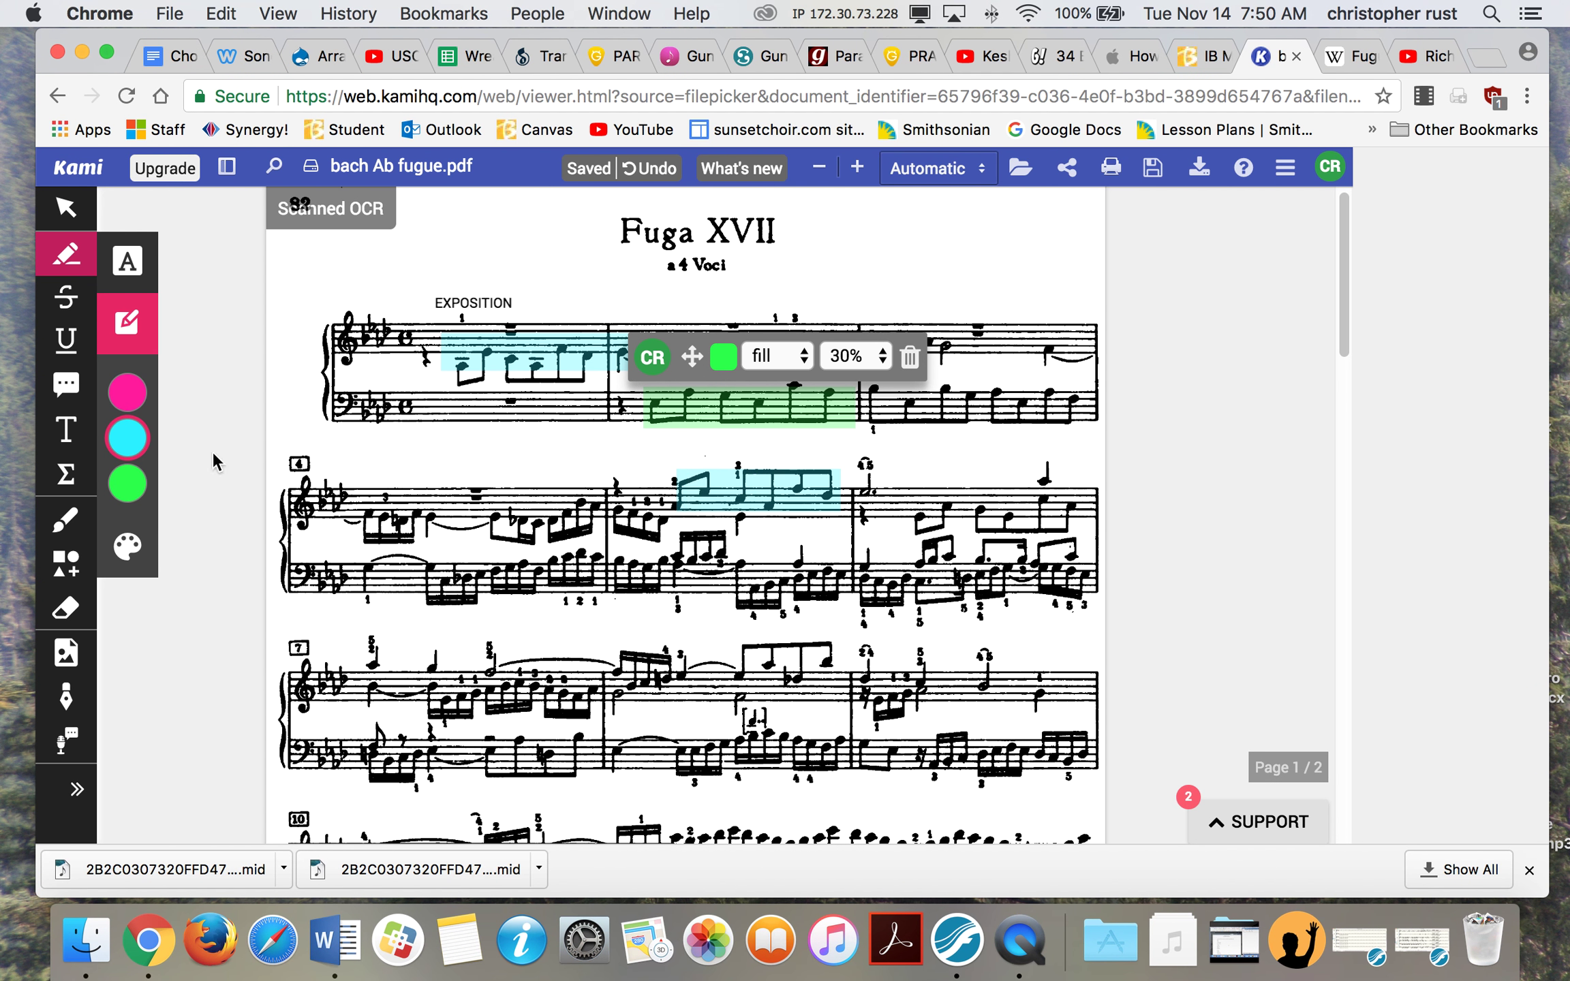
Step: Box-highlight the answer entry in green across the lower voice of the treble staff in measure 6
click(129, 483)
click(843, 477)
click(907, 489)
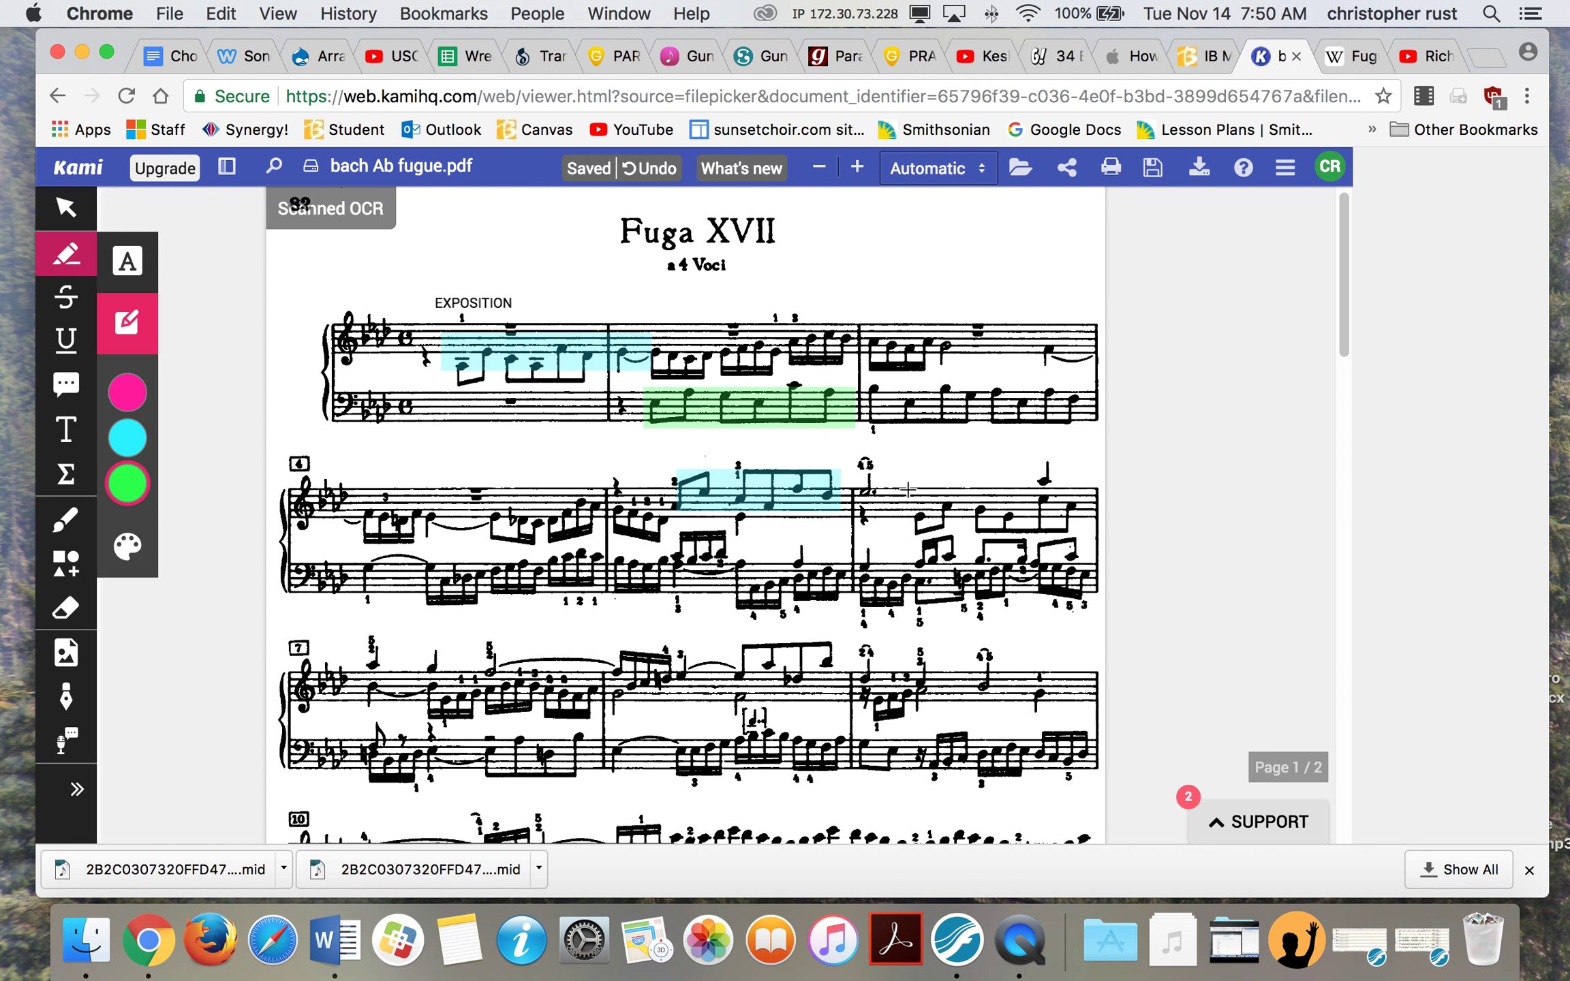
drag(903, 498, 1085, 531)
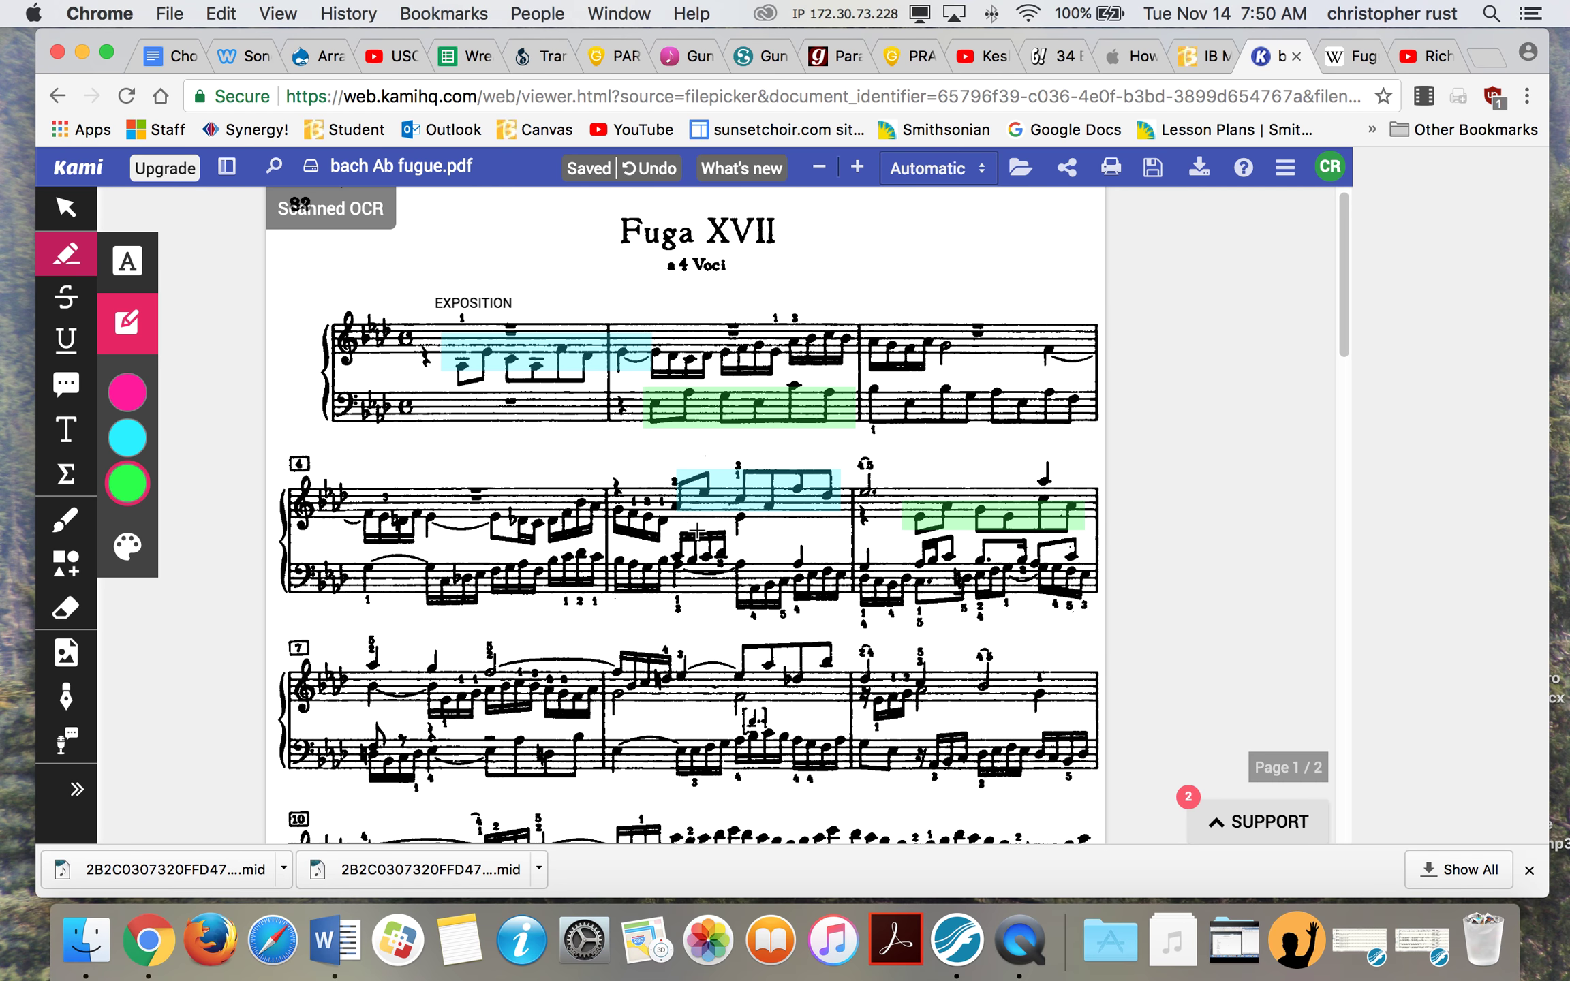
Step: Compare the blue and green highlighted entries across the first two systems of the score
click(695, 505)
click(784, 564)
click(552, 361)
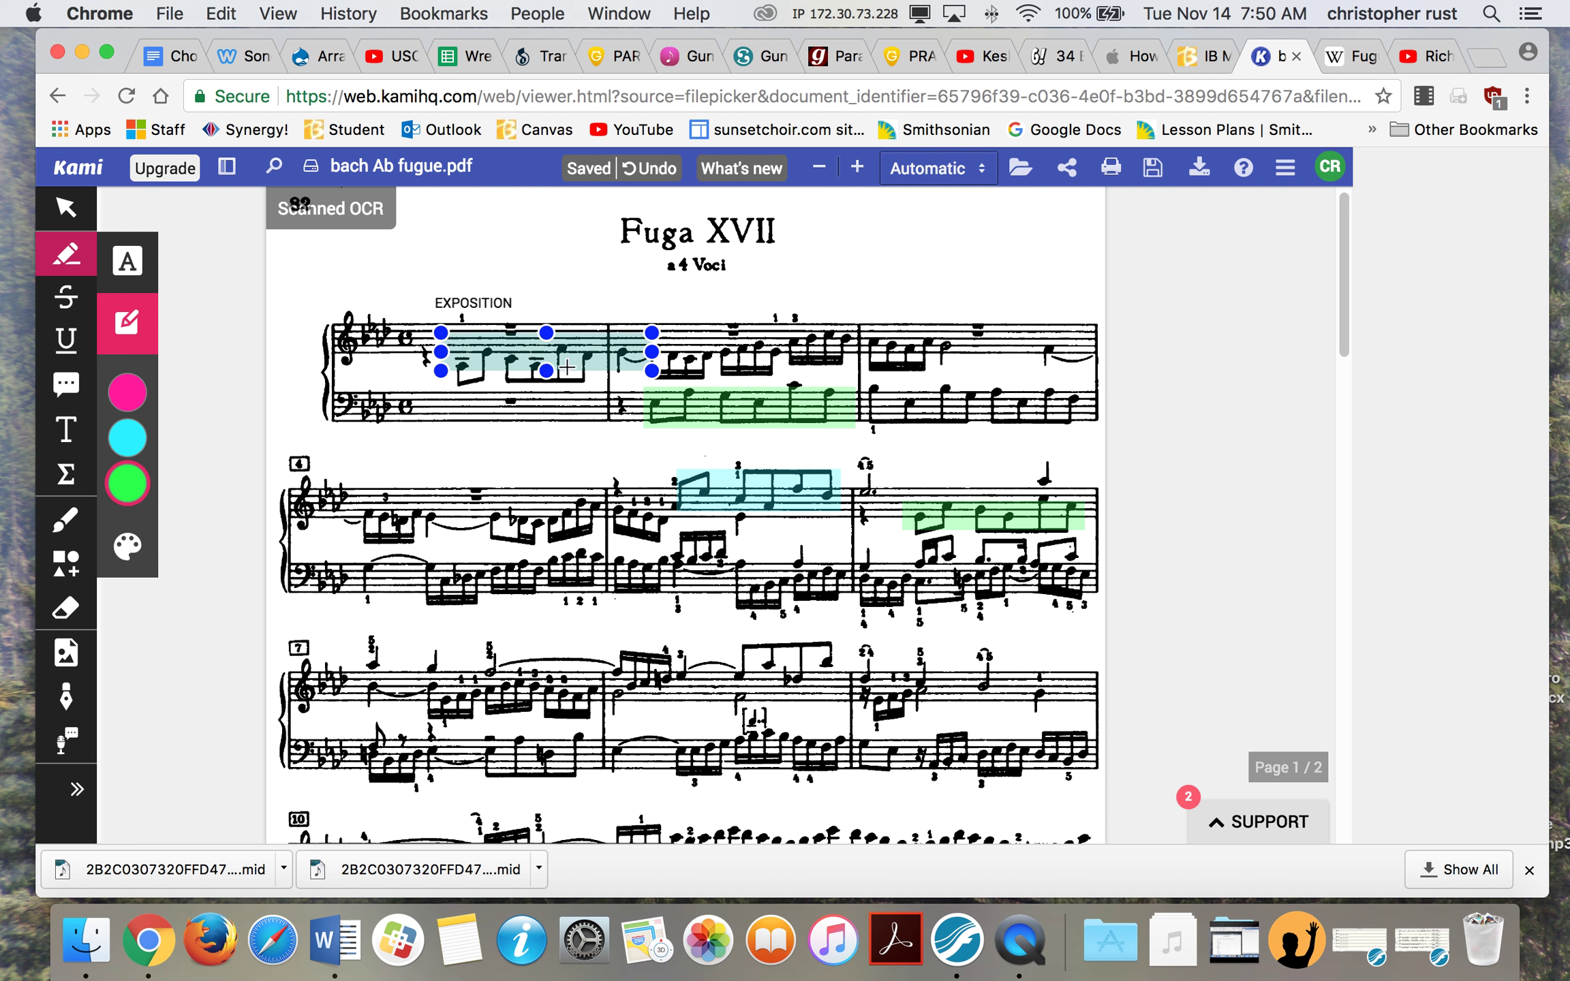
click(749, 407)
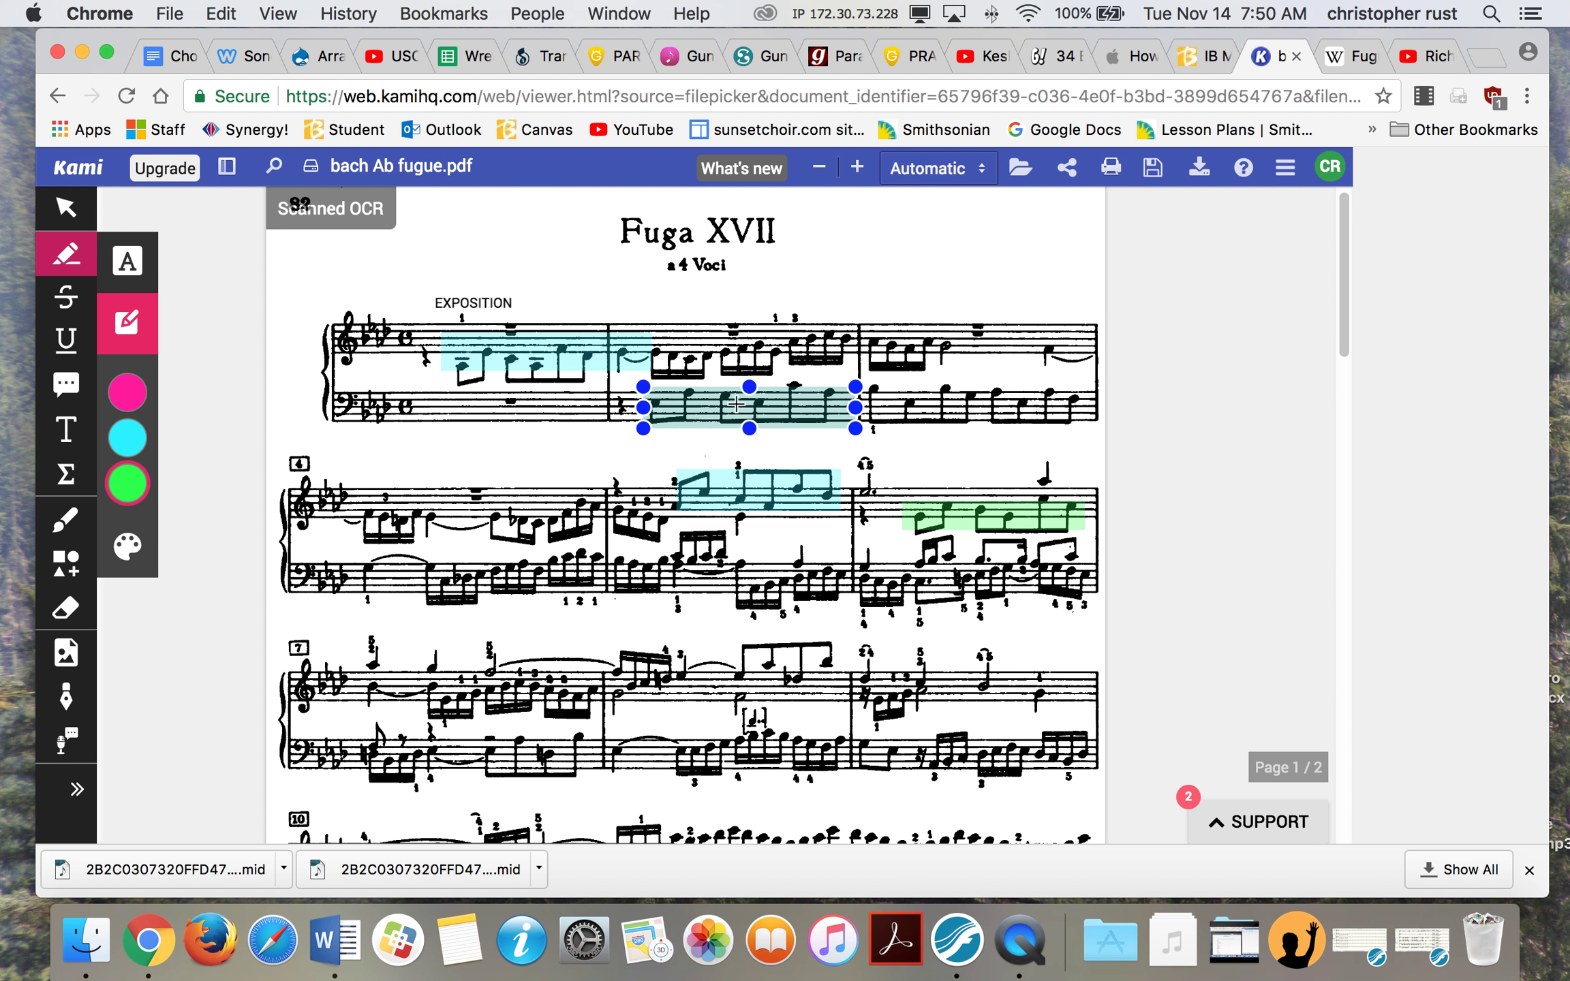
click(924, 369)
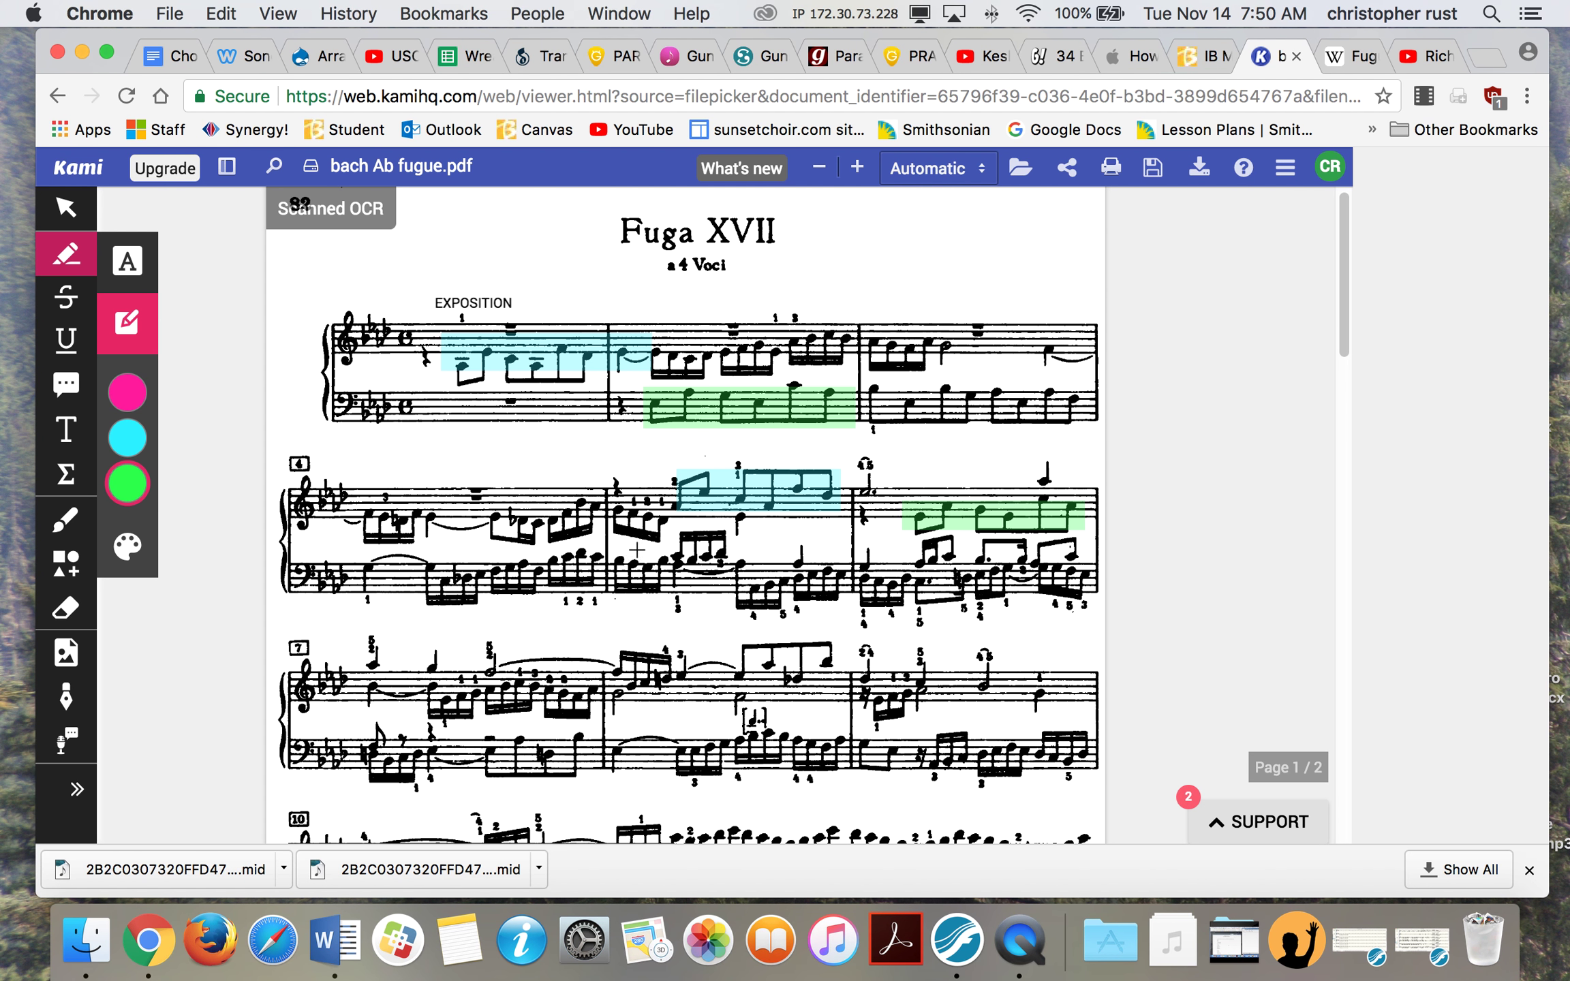
click(763, 508)
click(933, 544)
click(935, 543)
click(945, 552)
Step: Box-highlight the subject entry in blue along the upper notes of the bass staff in measure 10
scroll(571, 656, down, 1)
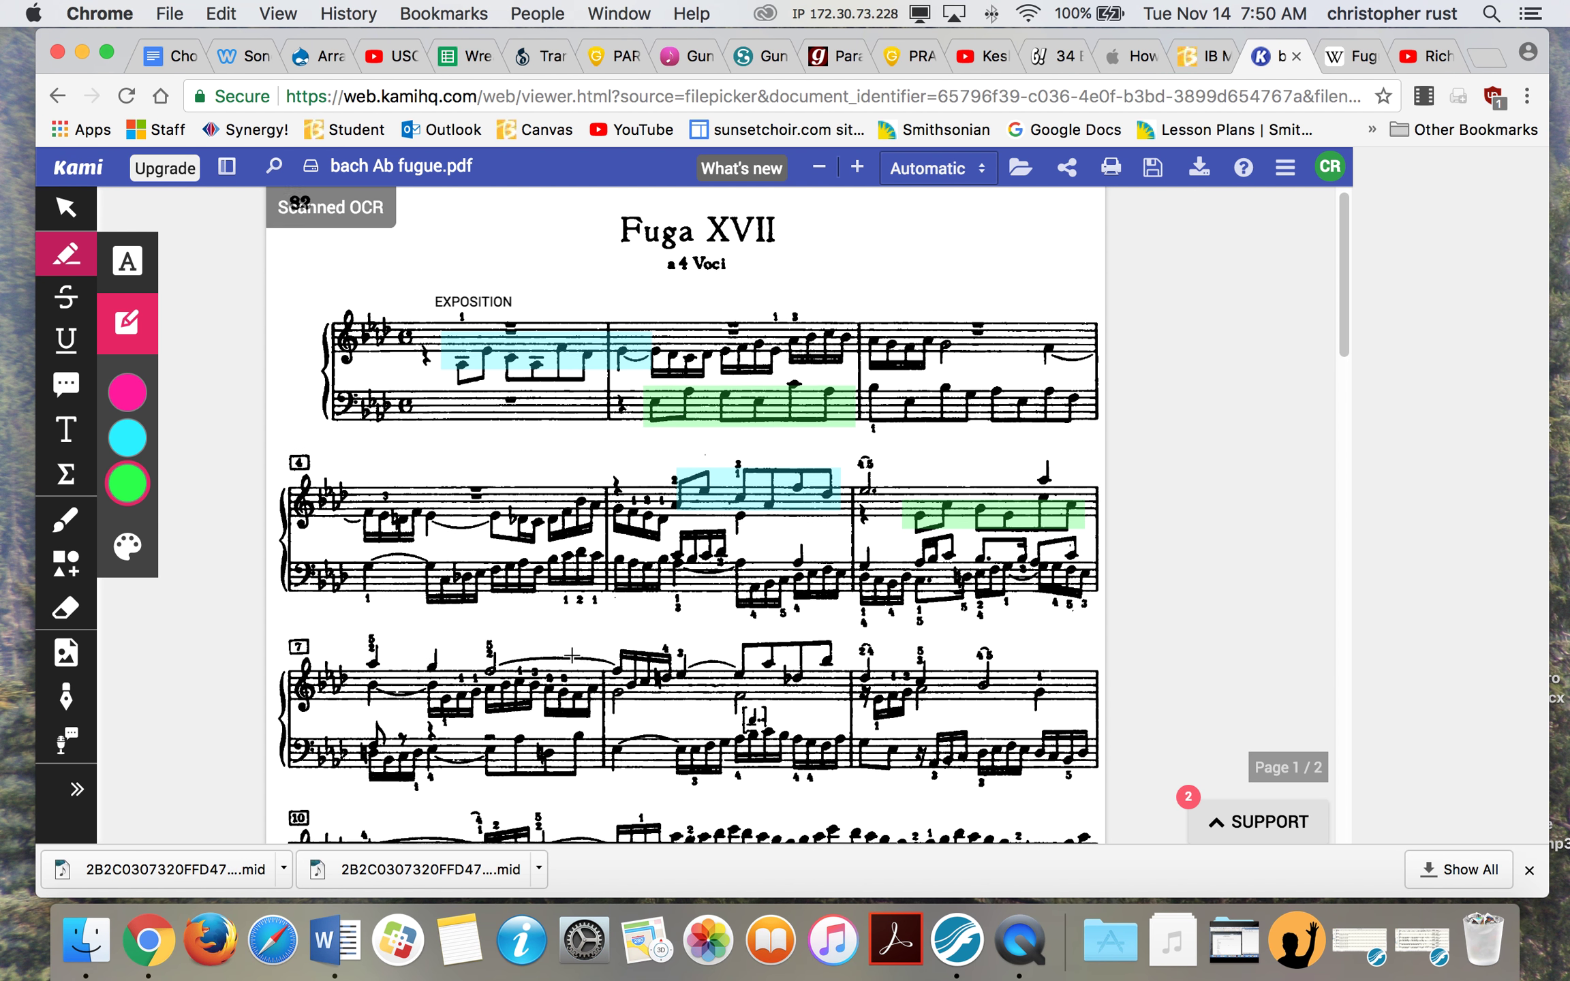
scroll(571, 655, down, 3)
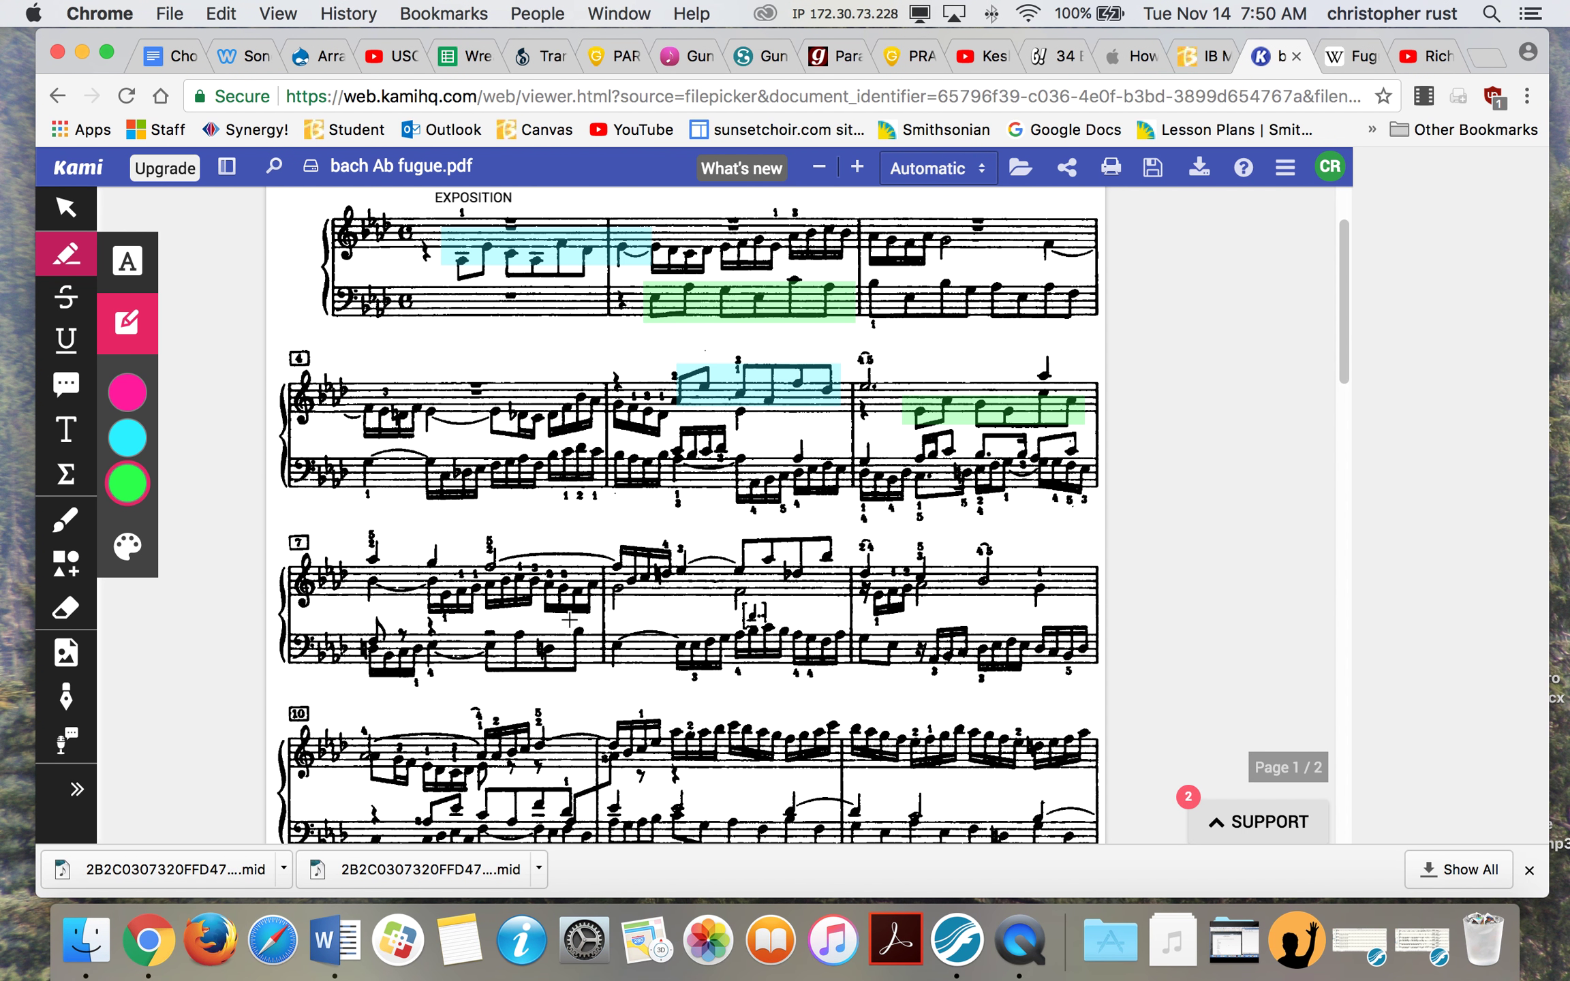
scroll(642, 606, down, 3)
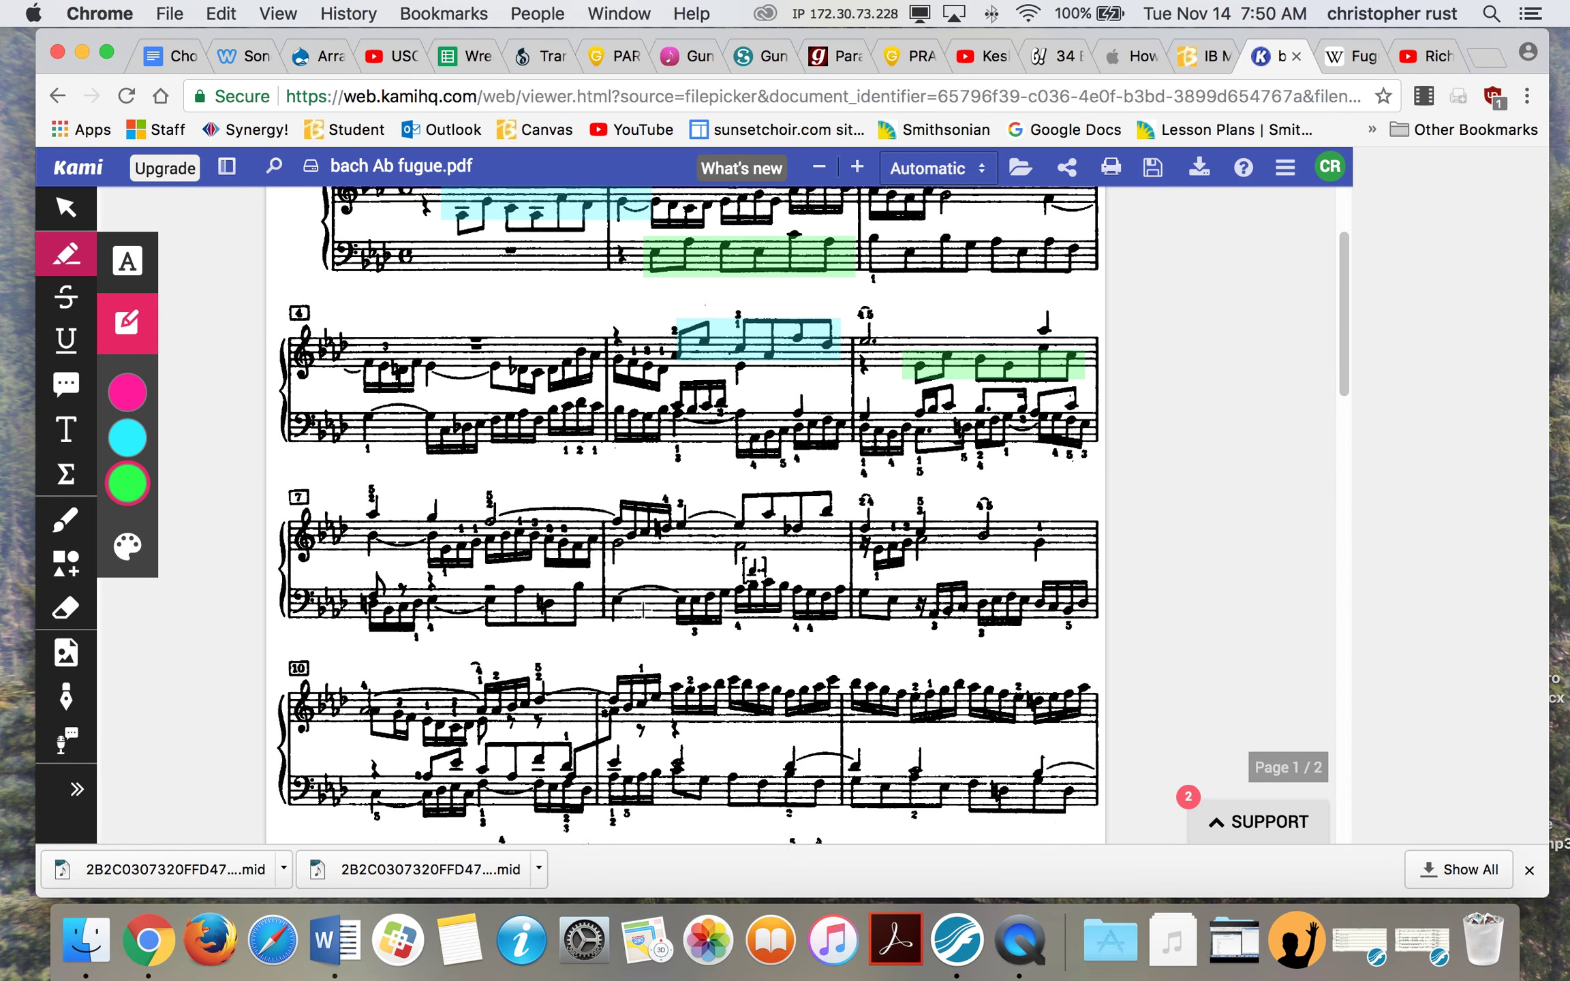
scroll(643, 610, down, 1)
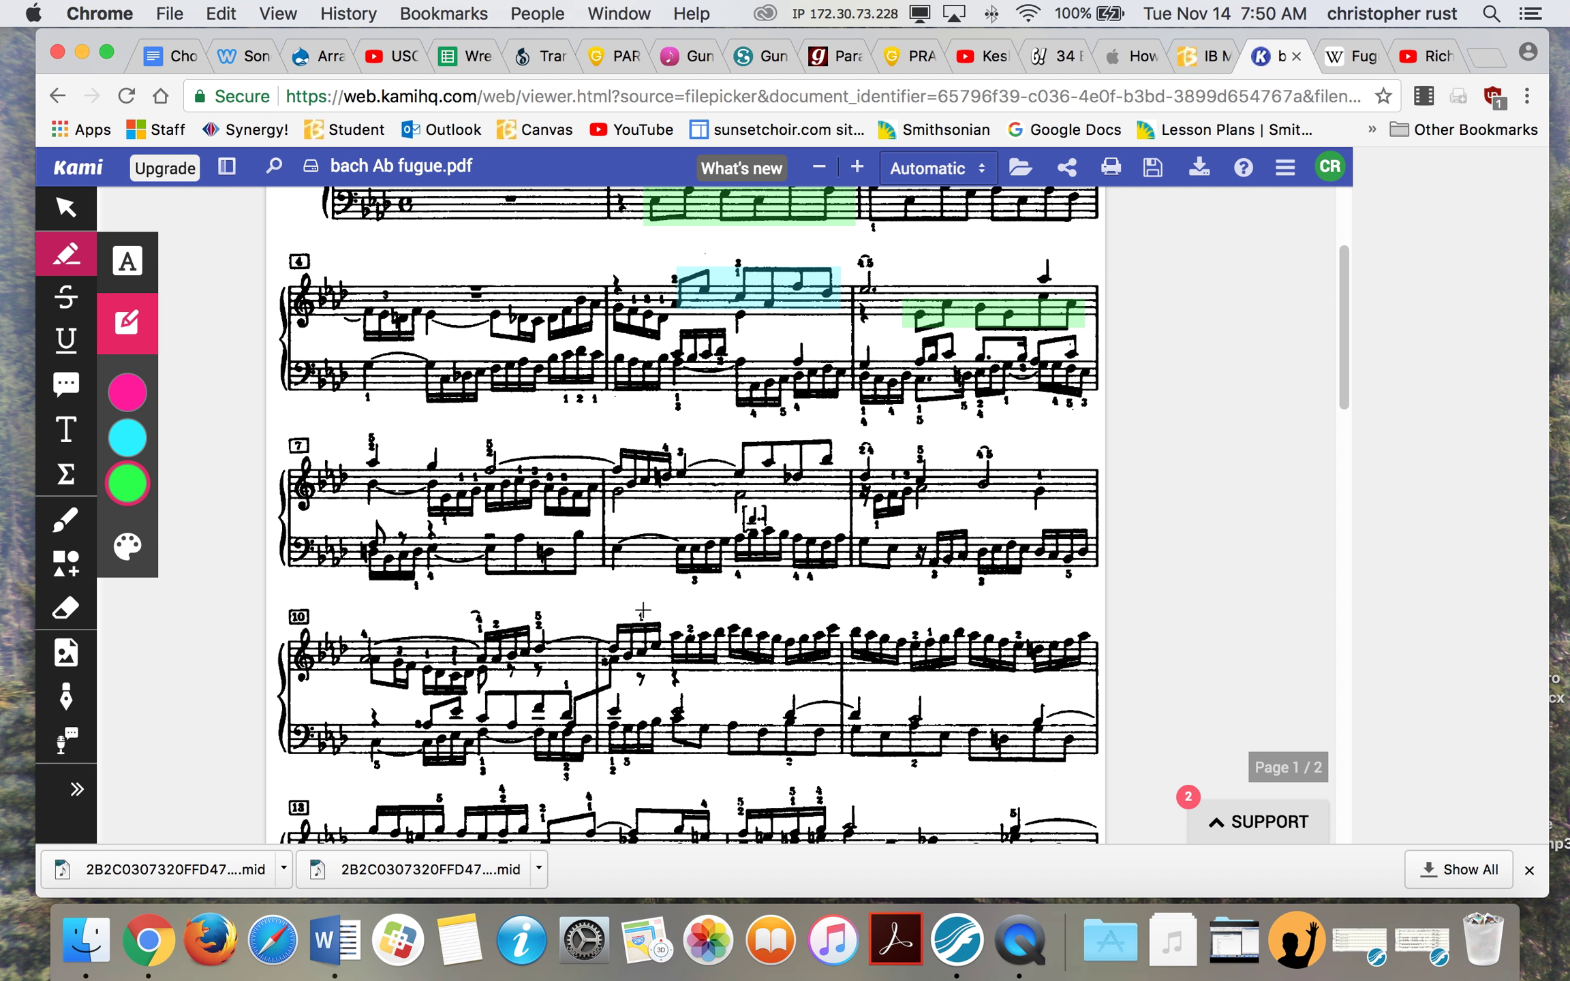
scroll(642, 610, down, 4)
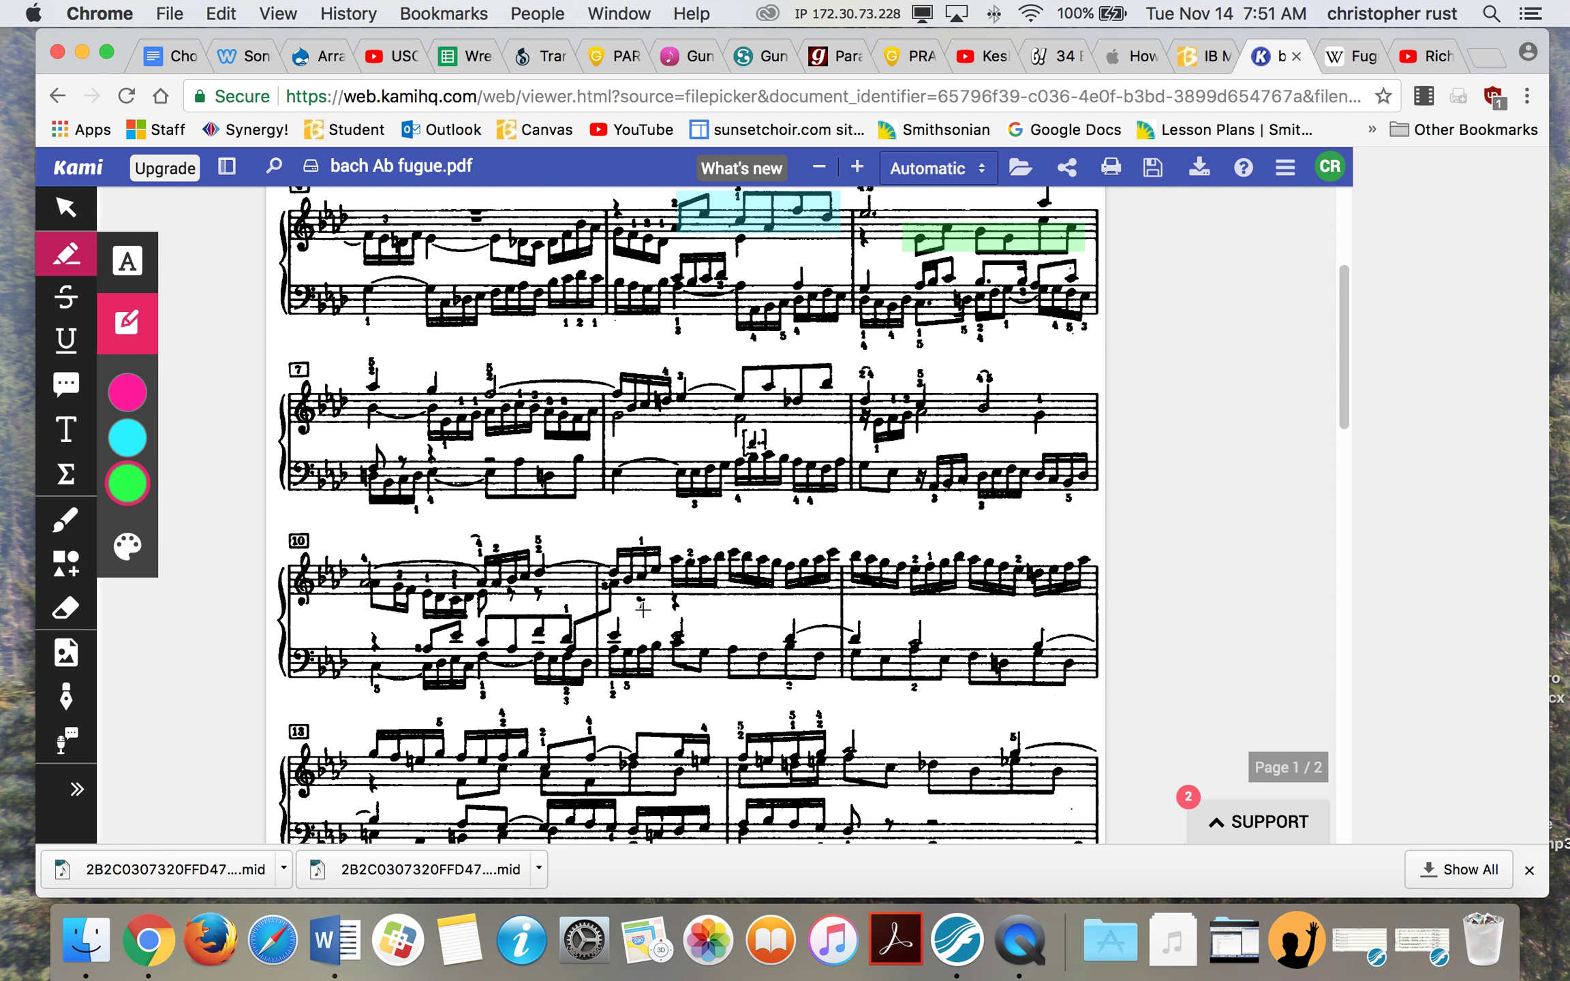
click(132, 446)
drag(398, 625, 577, 651)
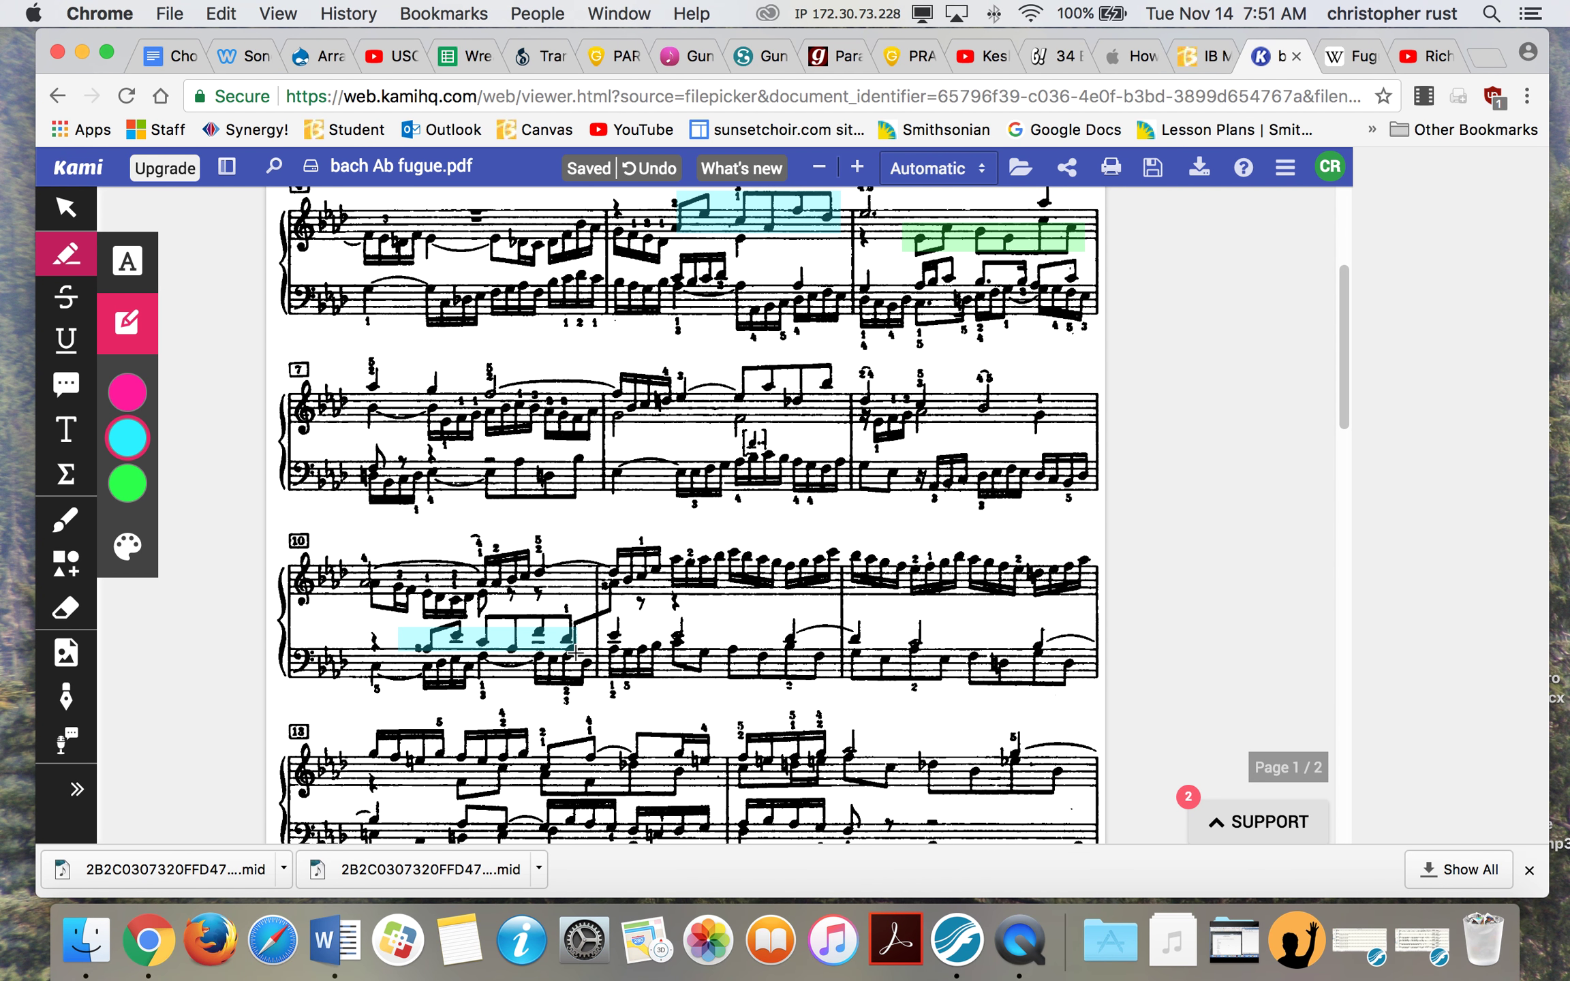
Step: Box-highlight the answer entry in green in the bass staff of measure 11
click(127, 437)
click(126, 481)
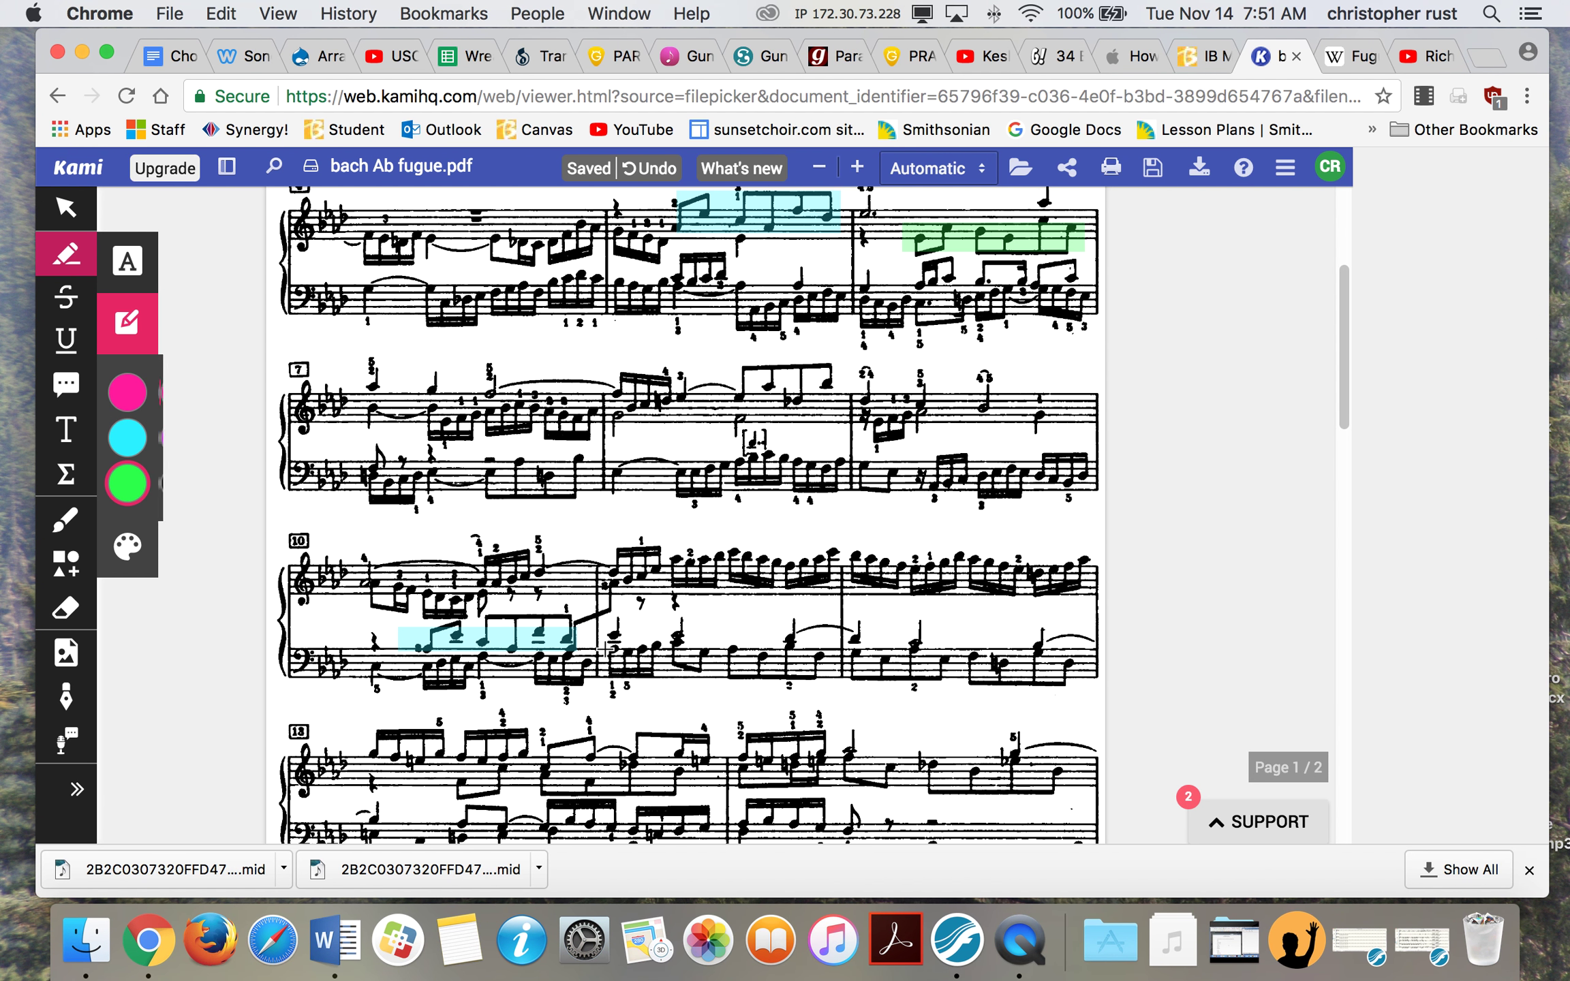
drag(662, 644, 833, 691)
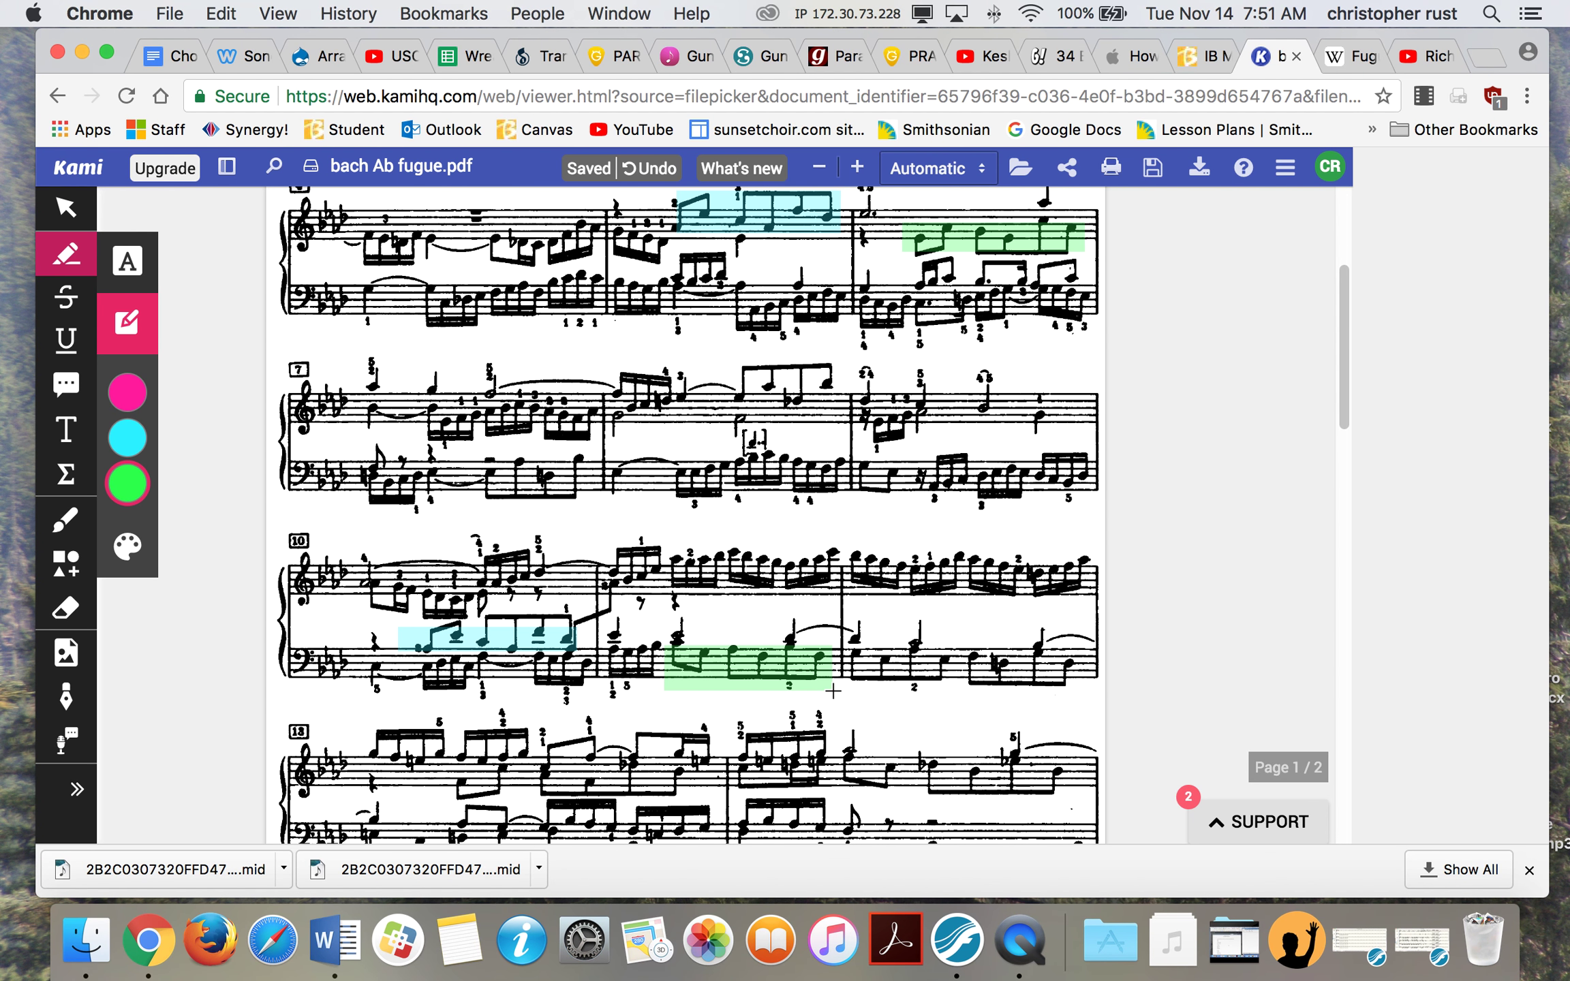
Step: Box-highlight the entry in green across the treble staff in the second half of the measure 13–14 system
drag(838, 756, 1079, 799)
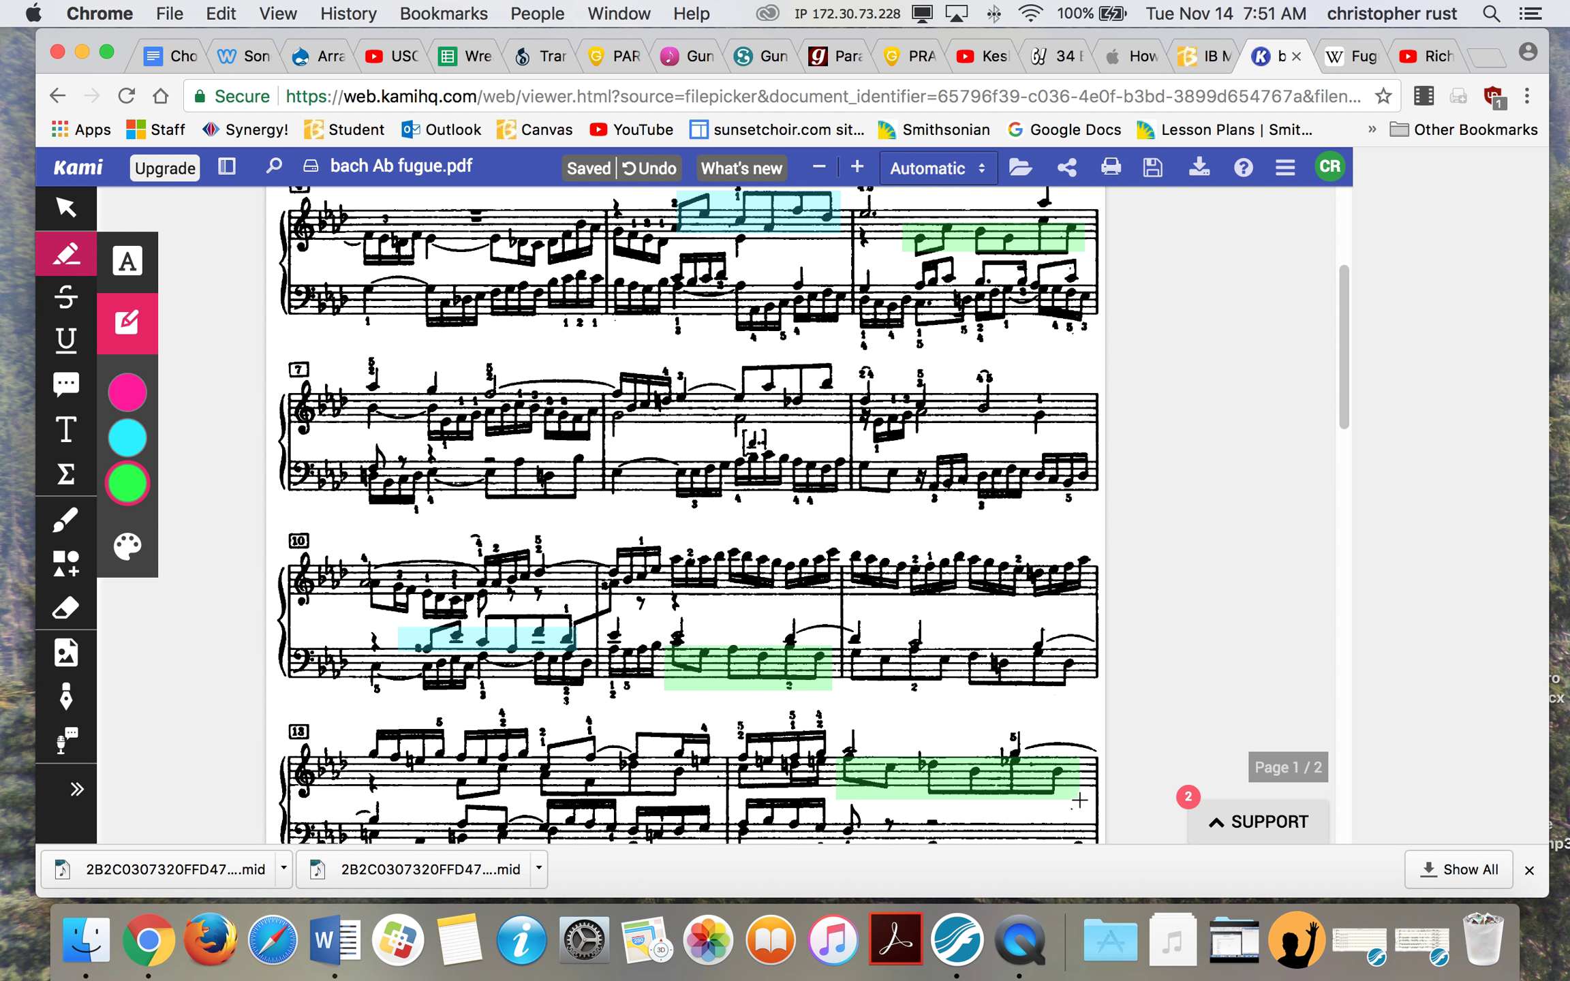
click(712, 681)
scroll(712, 685, down, 3)
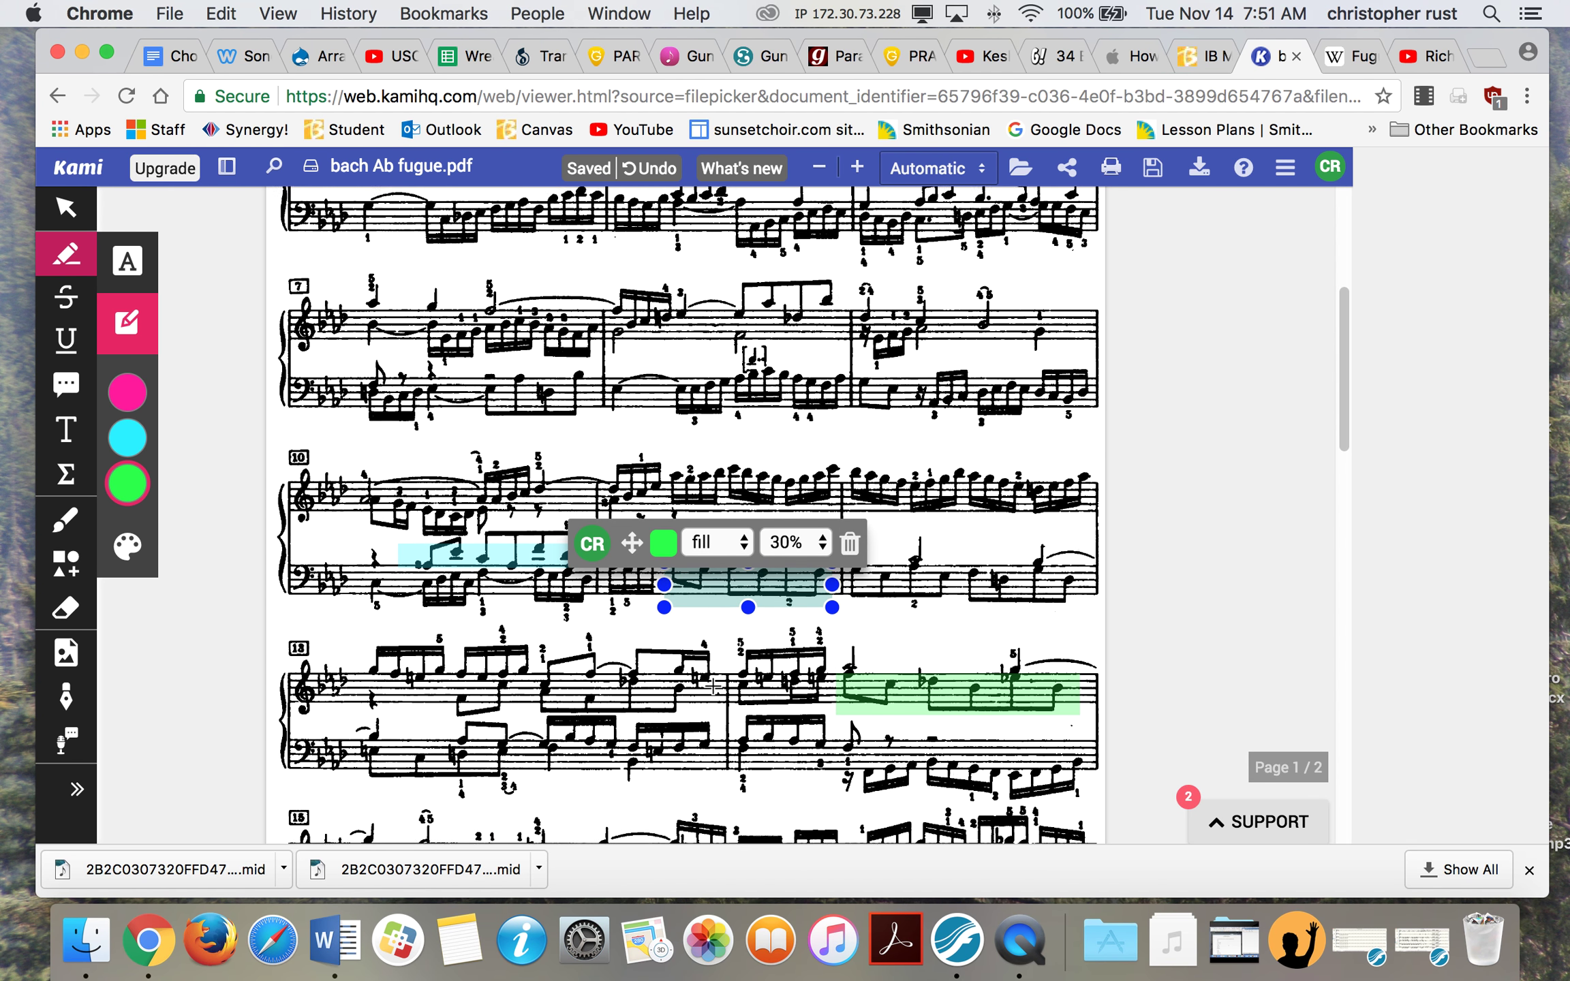
click(675, 705)
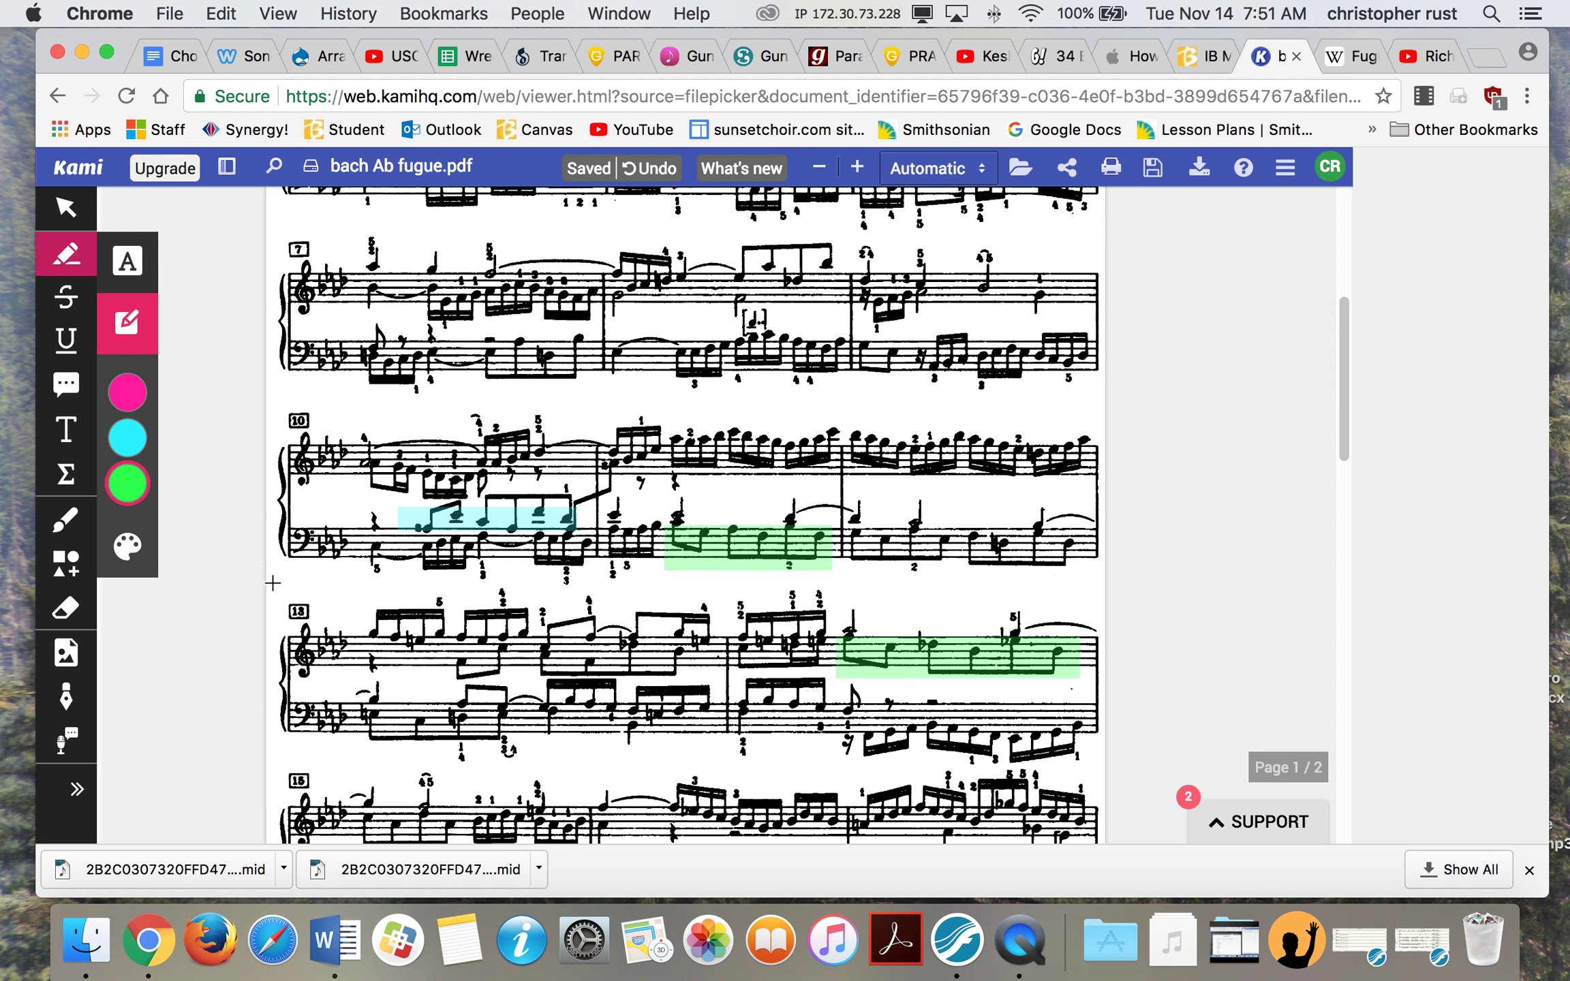
Step: Box-highlight entries in blue in the lower treble voice of measure 13 and between the staves of measure 17
click(127, 438)
mouse_move(446, 647)
mouse_down()
mouse_move(500, 675)
mouse_move(706, 673)
mouse_up()
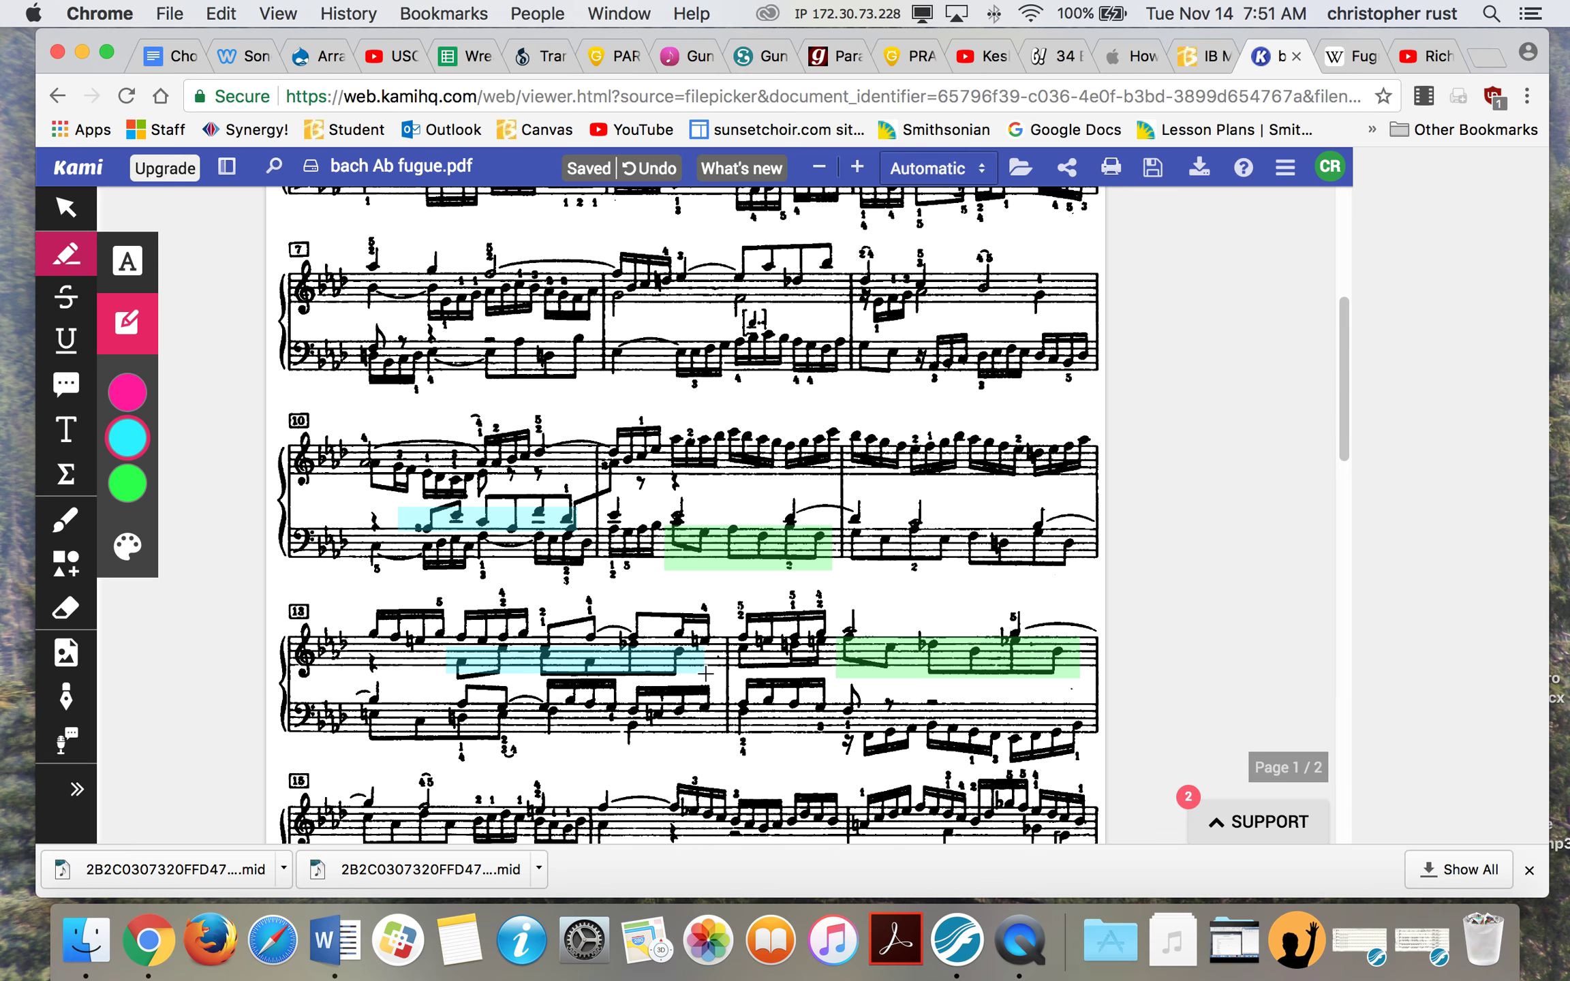
scroll(706, 673, down, 5)
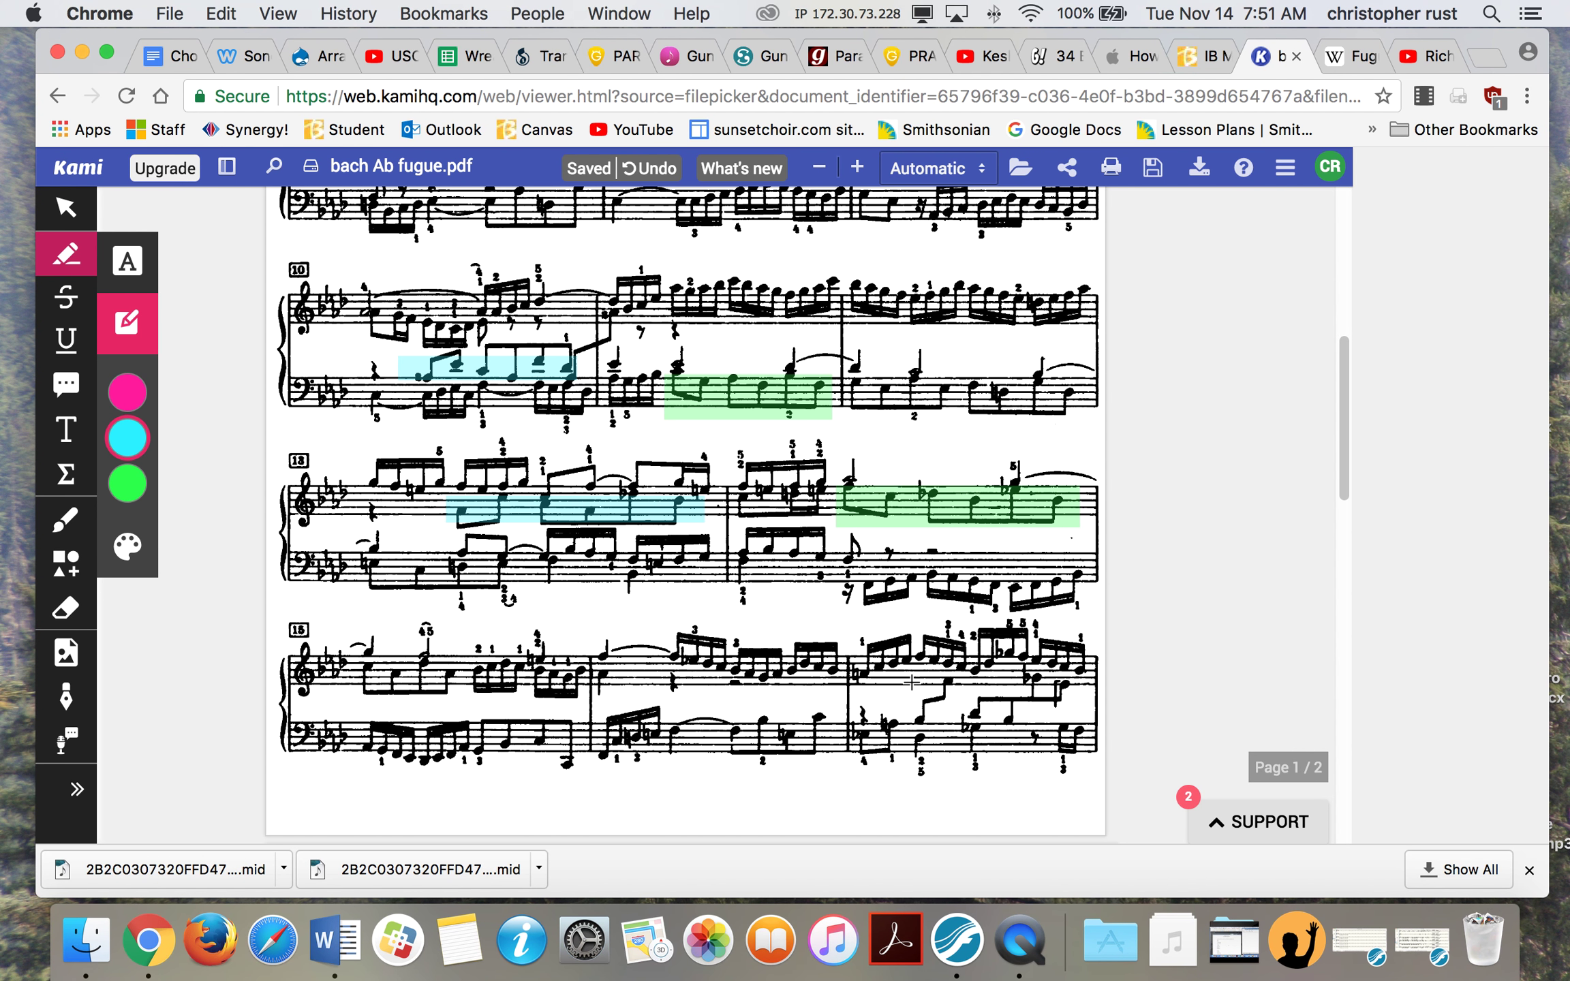
drag(900, 680, 1098, 723)
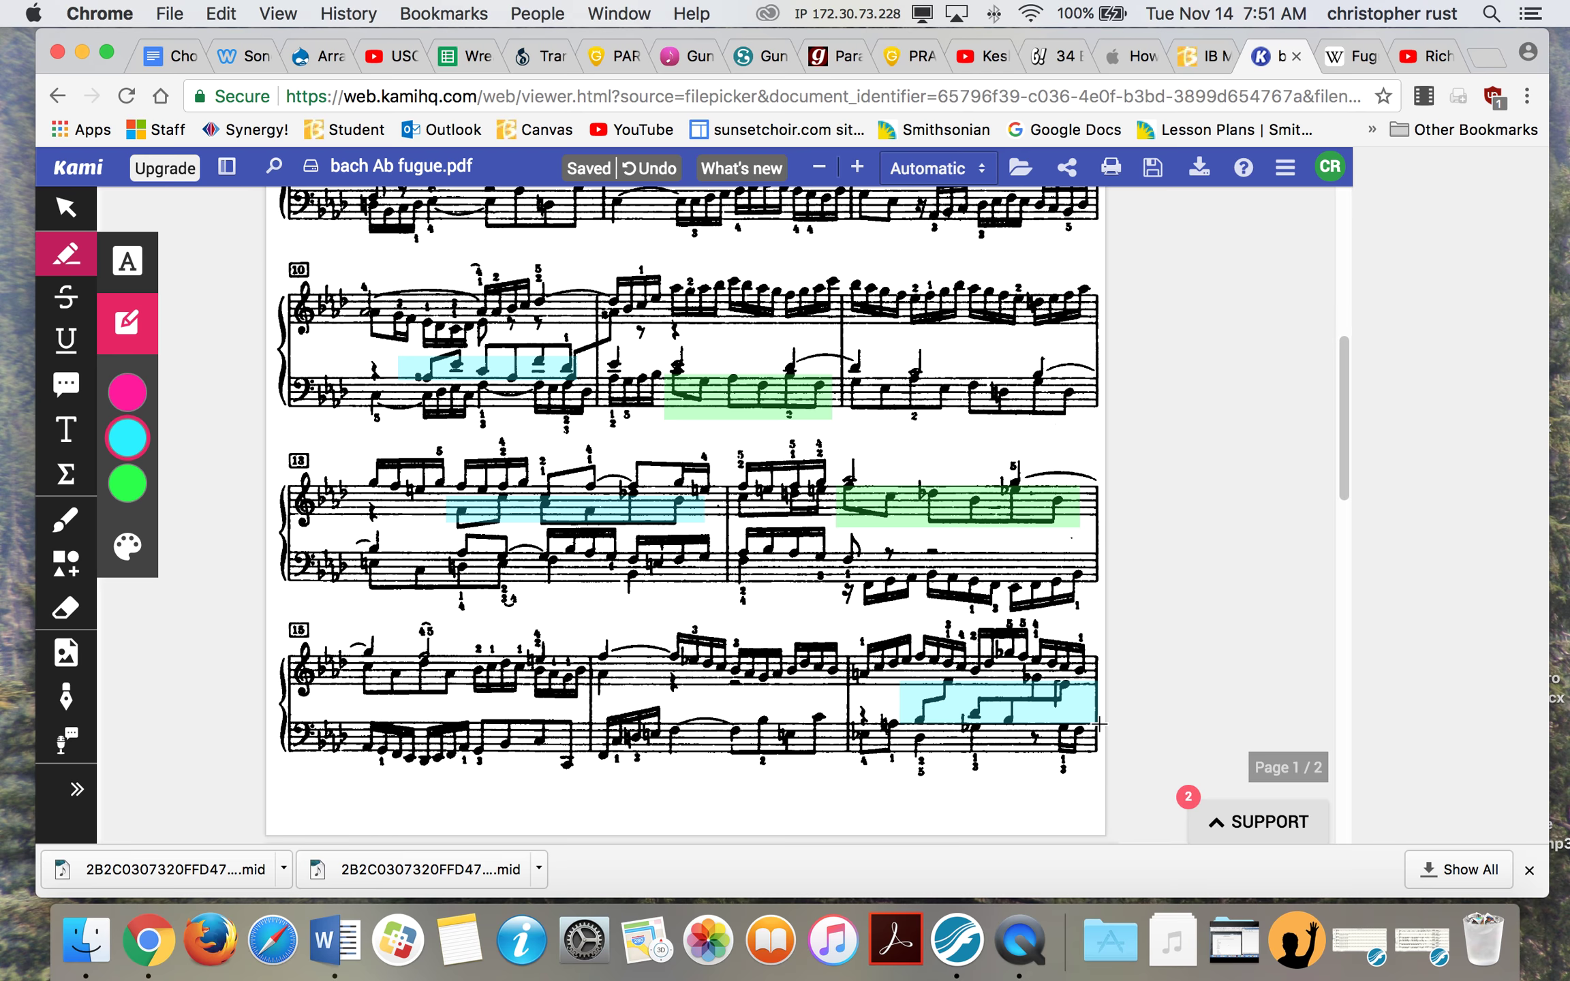
Step: Box-highlight the entry in green in the lower treble voice of measure 18, at the start of page 2
scroll(688, 664, down, 8)
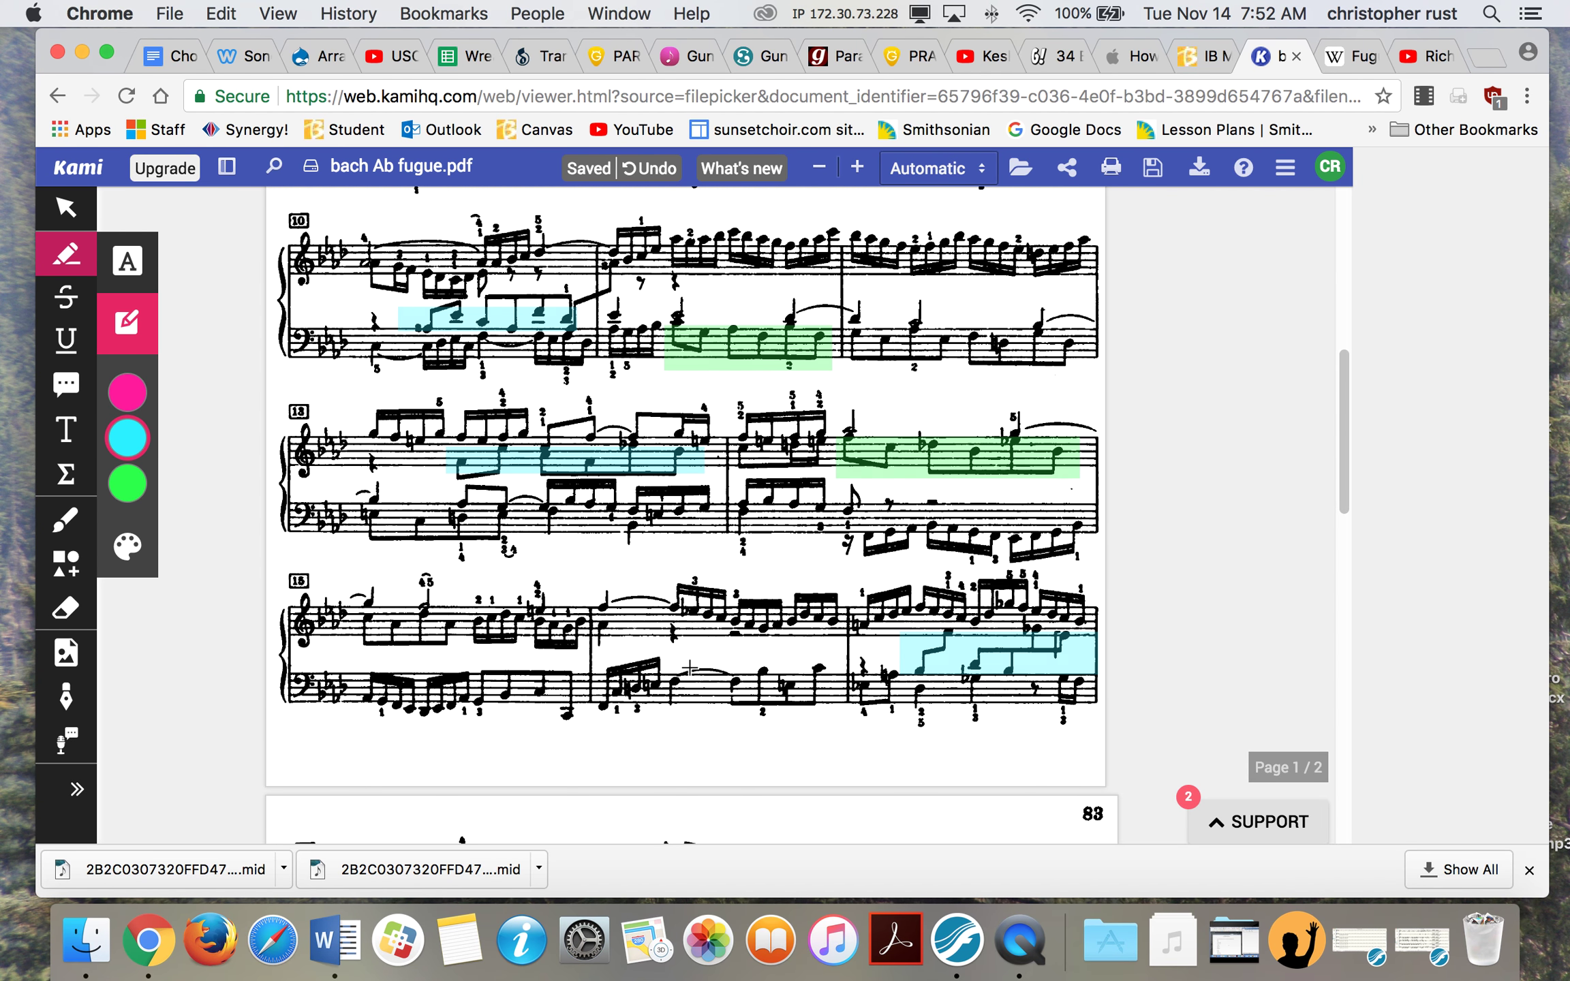
scroll(692, 675, down, 5)
scroll(692, 674, up, 2)
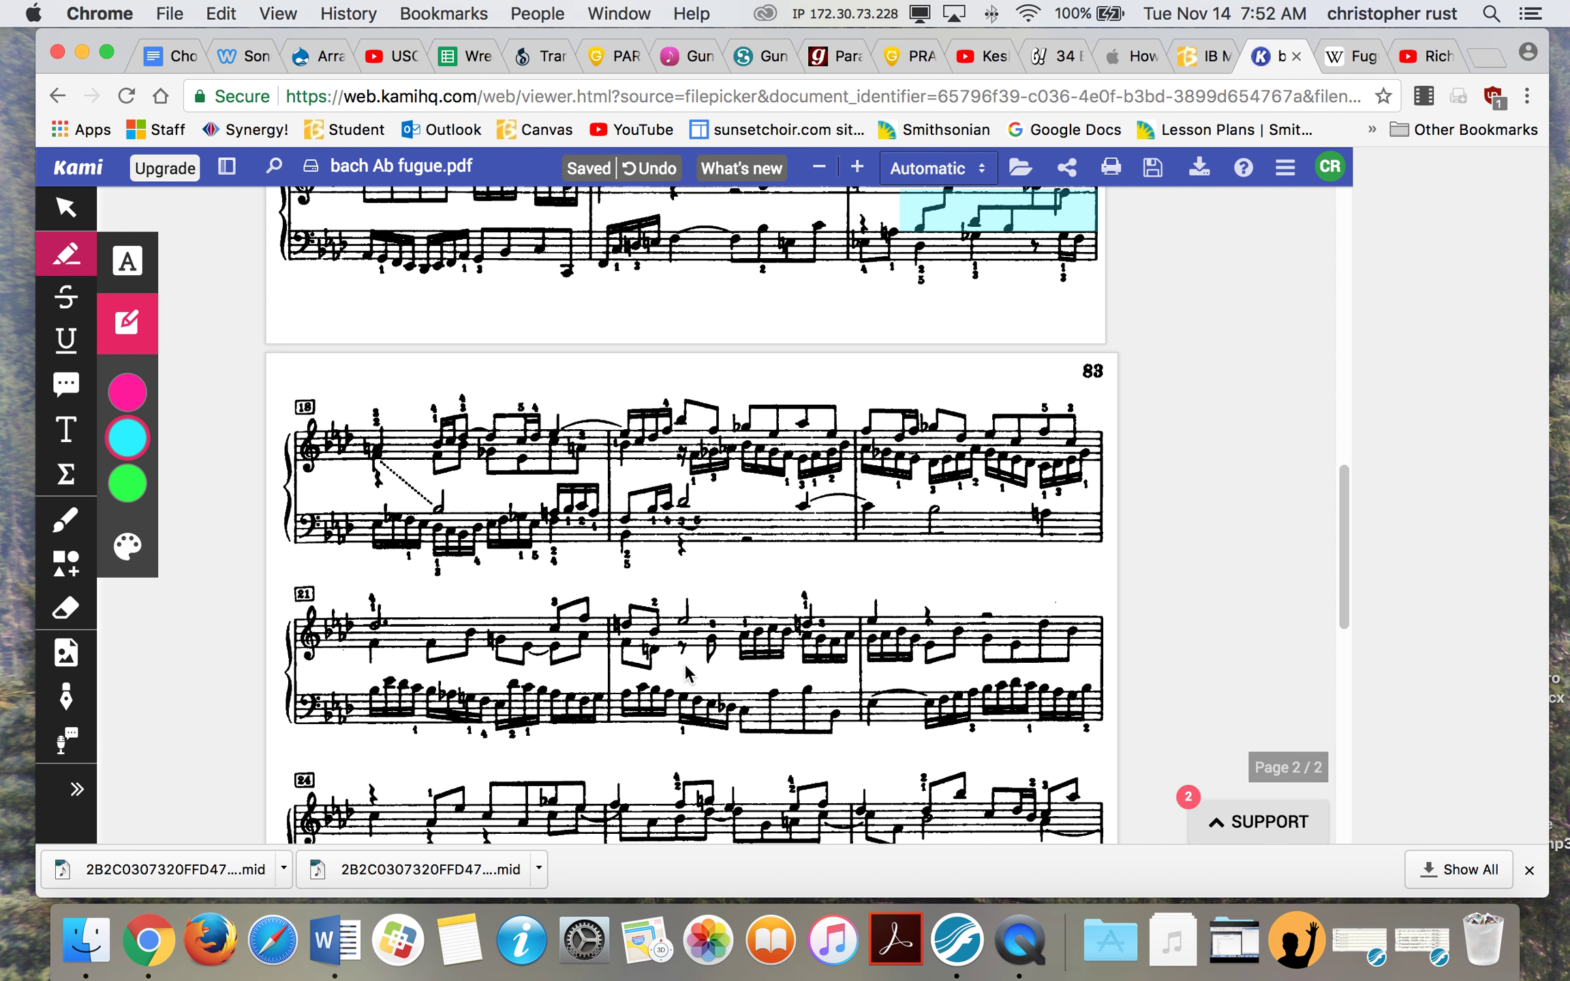
click(129, 483)
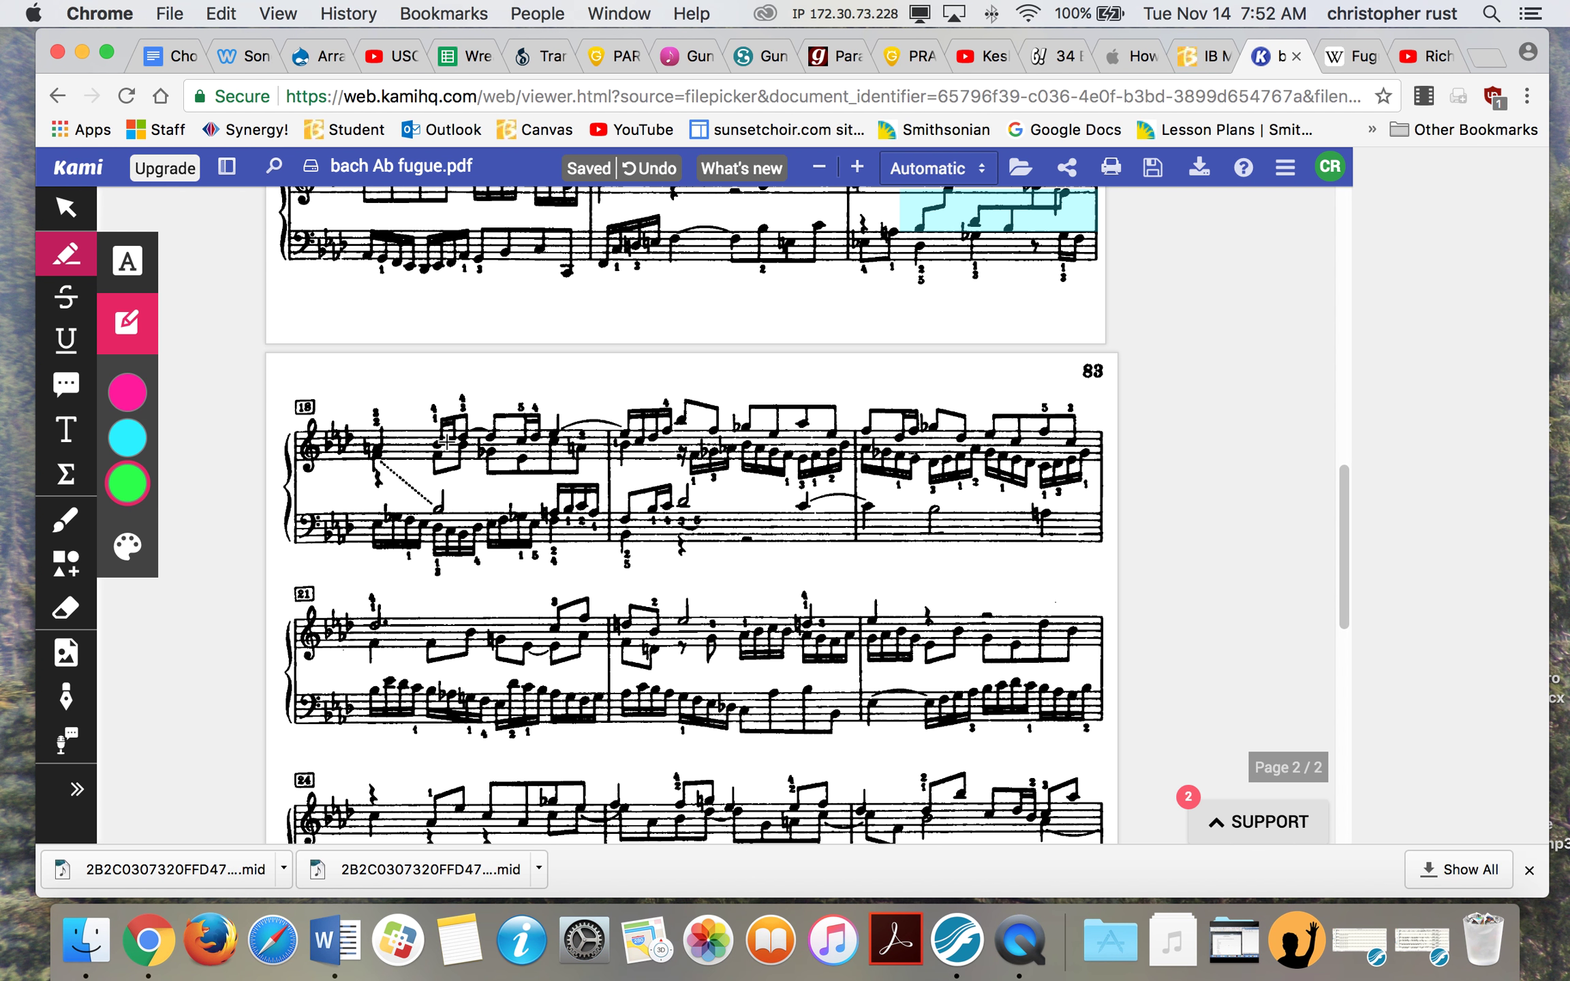
drag(420, 452, 614, 477)
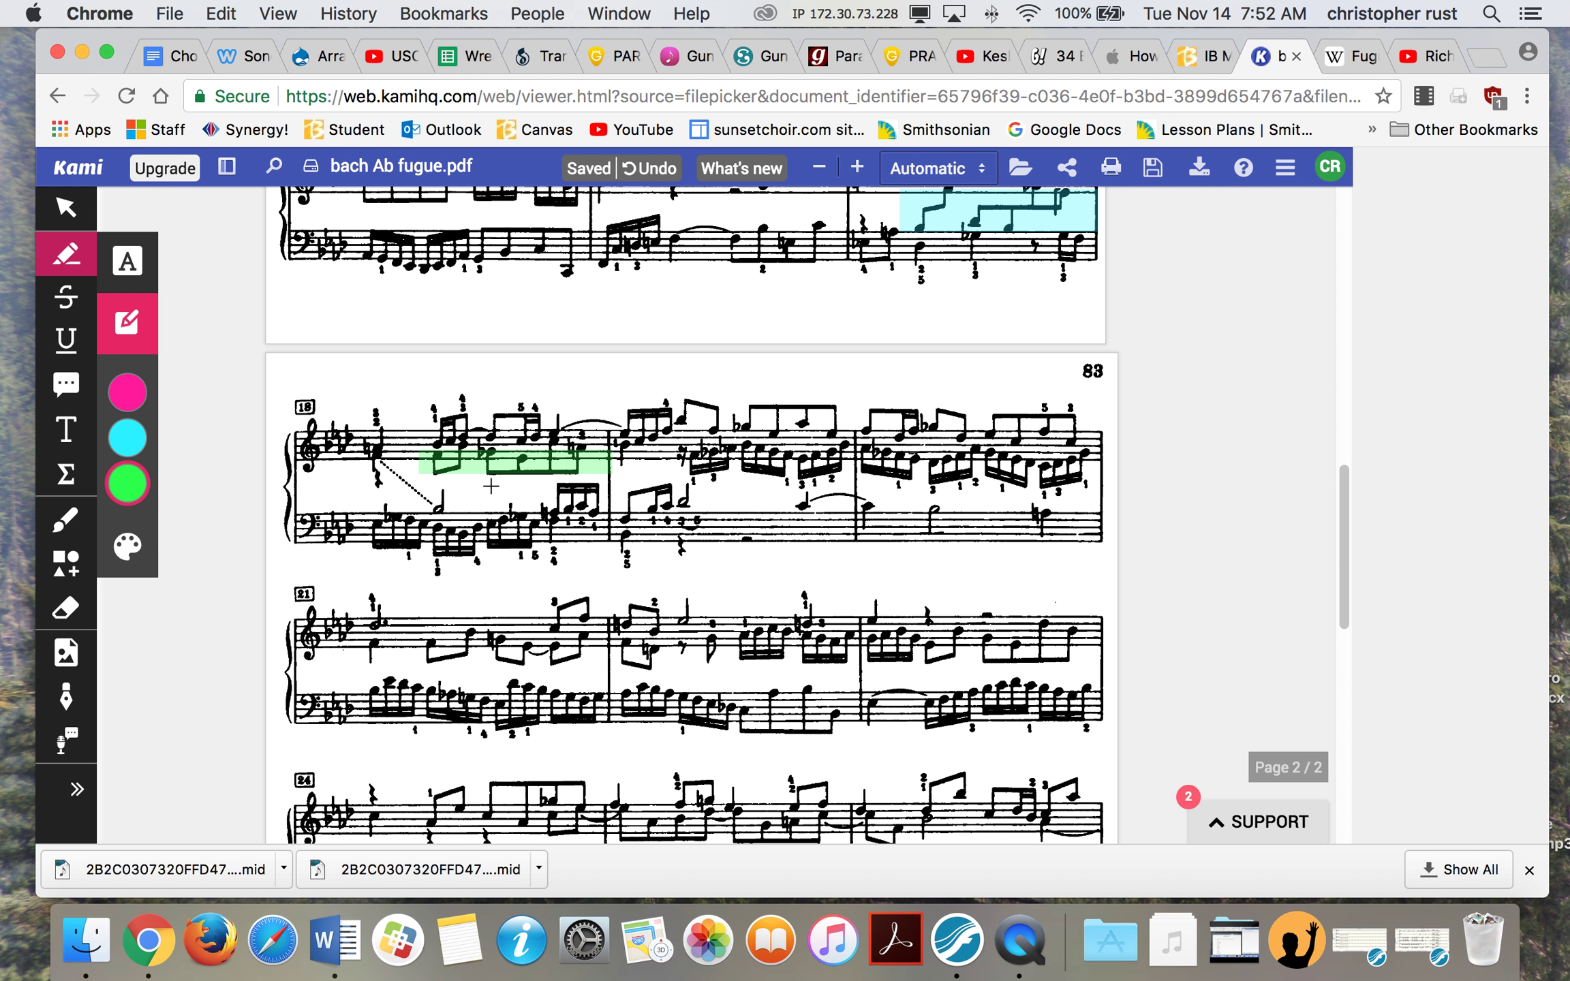
Step: Box-highlight the upper treble voice in blue in measure 19 and in green in measure 20
click(127, 438)
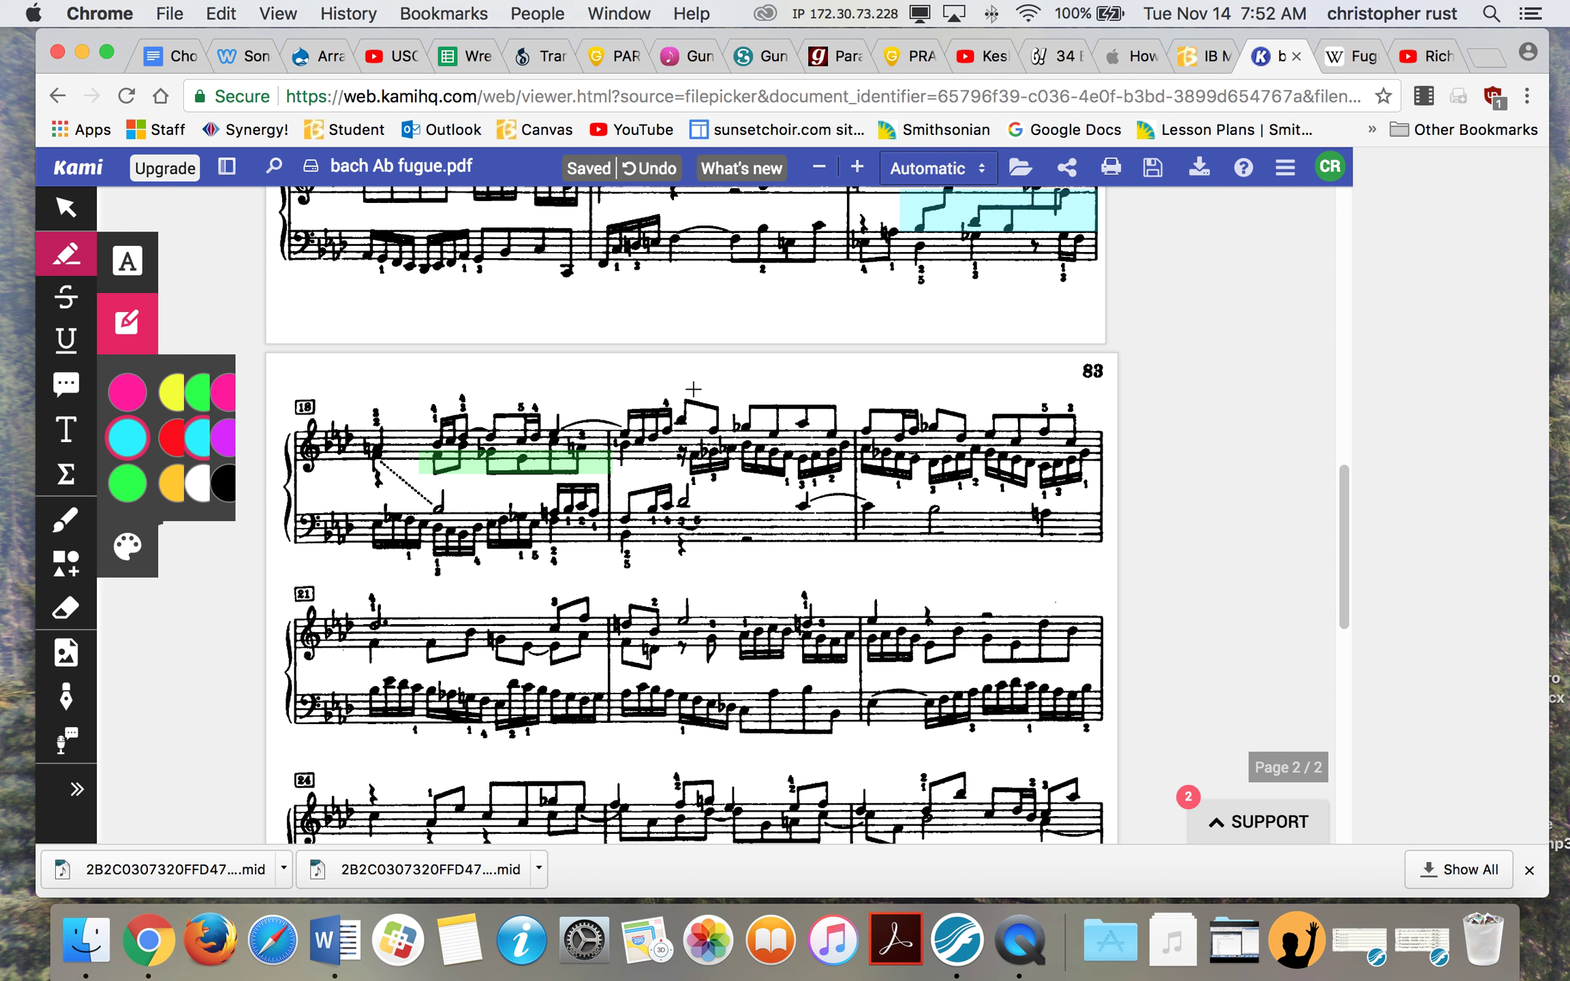
drag(671, 390, 845, 443)
click(130, 483)
drag(926, 402, 1096, 450)
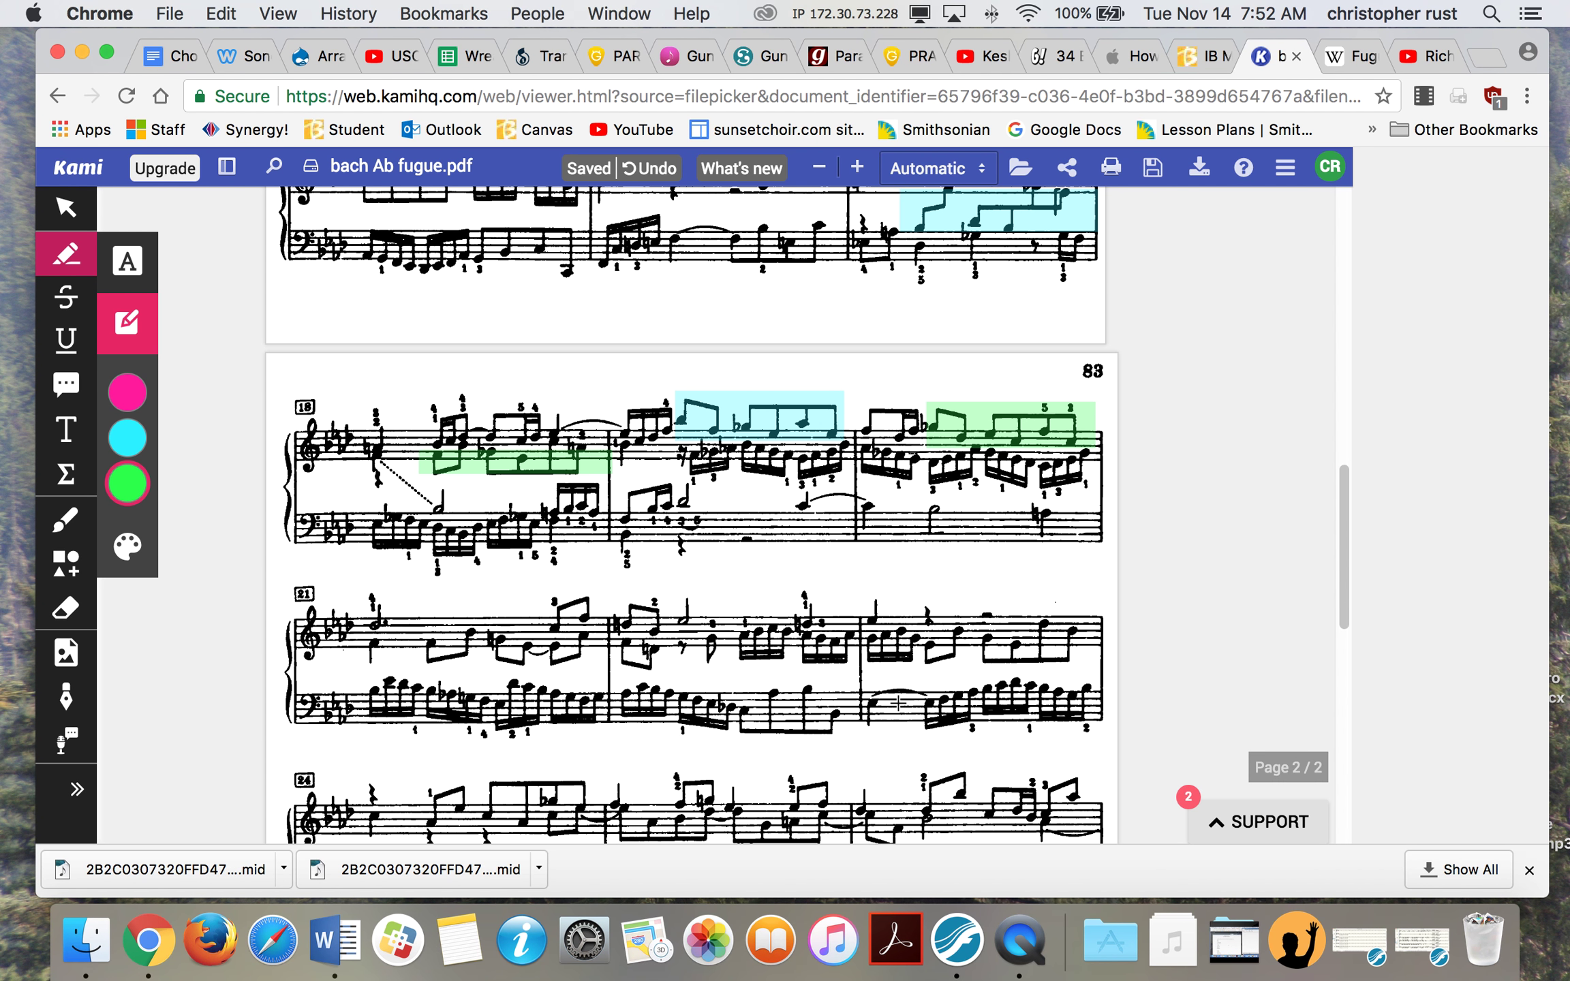
Step: Box-highlight the lower treble voice in blue in the second half of measure 23 and the upper treble voice in green in measure 24
click(126, 436)
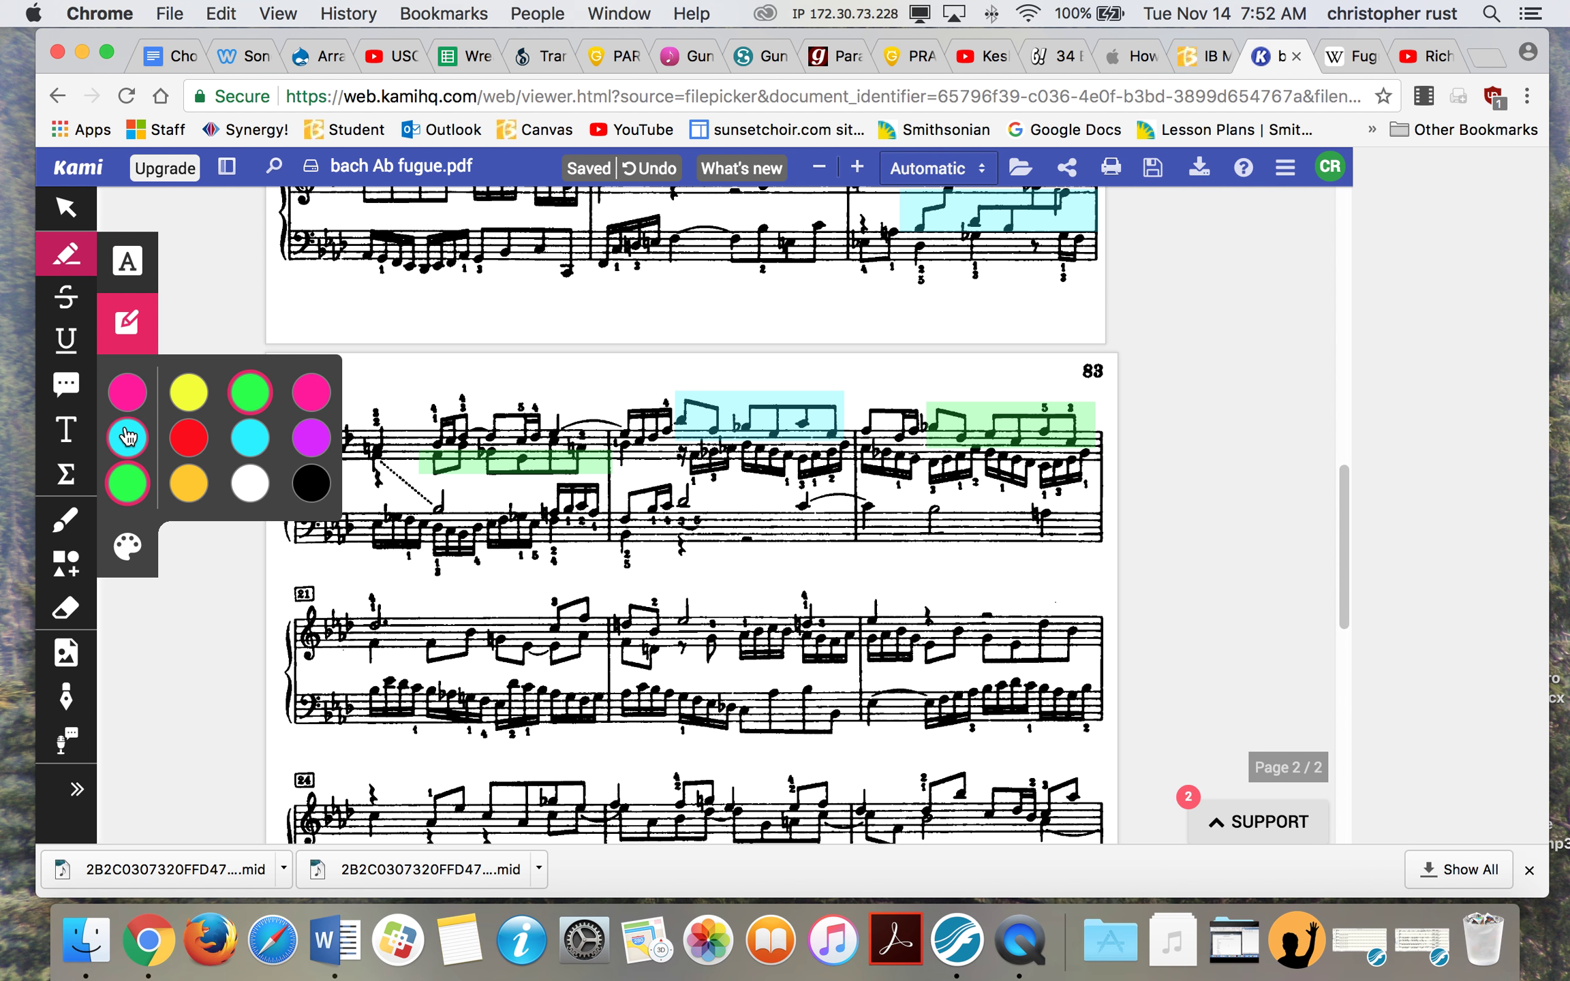
drag(922, 615, 1102, 661)
scroll(535, 634, down, 5)
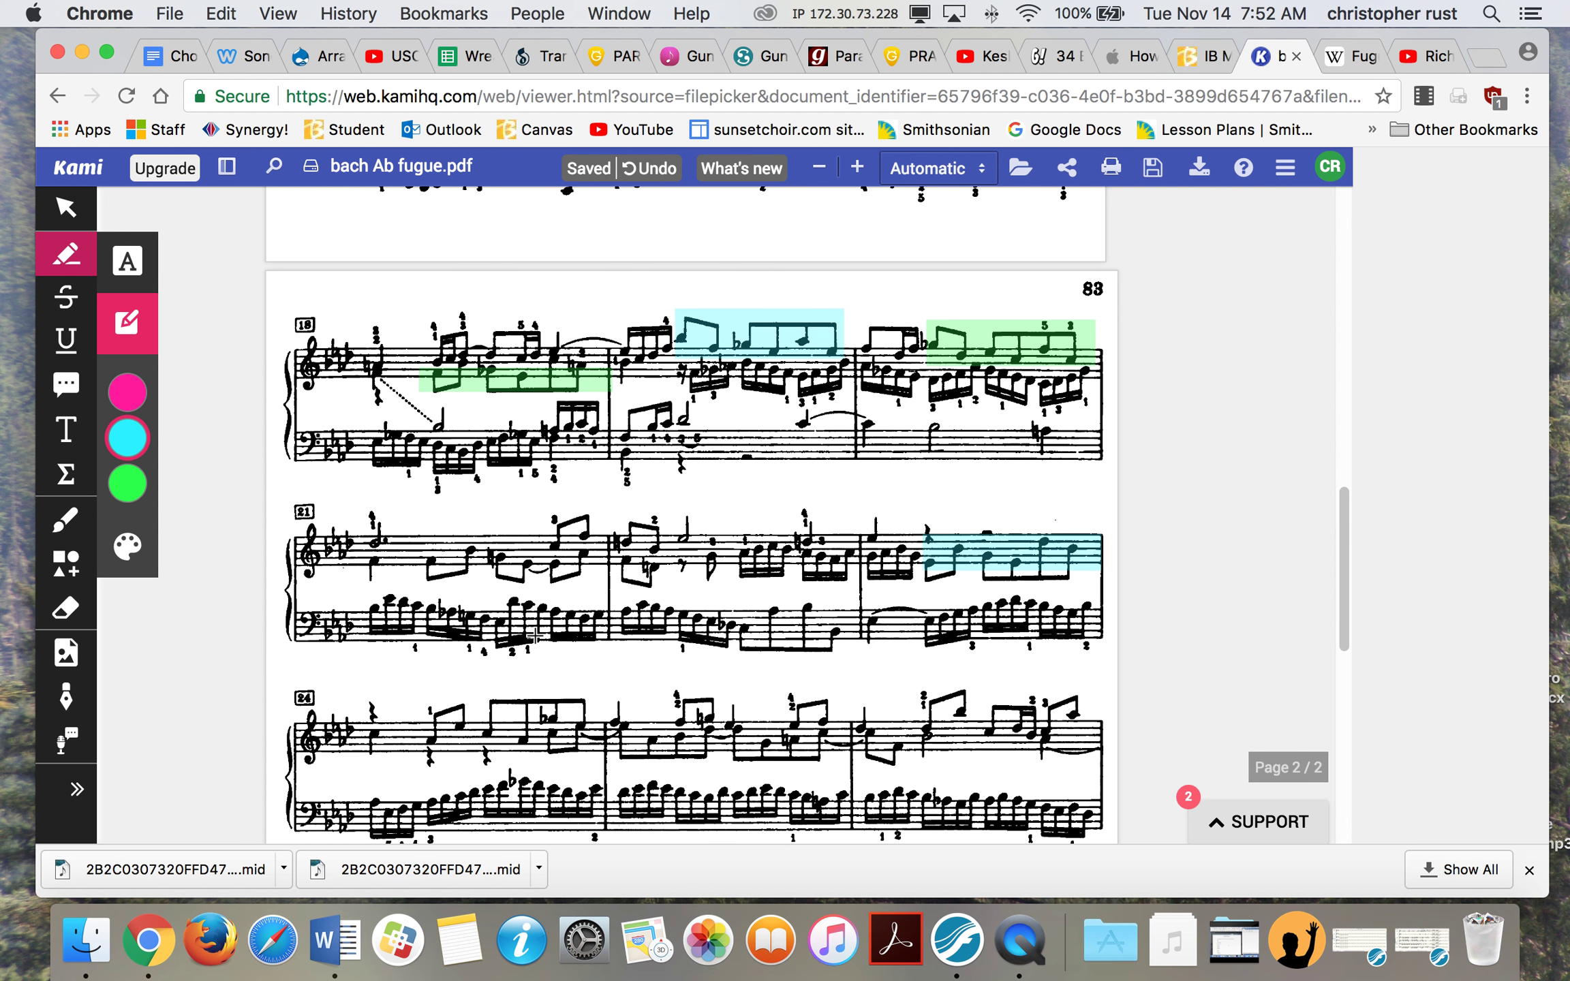
click(127, 484)
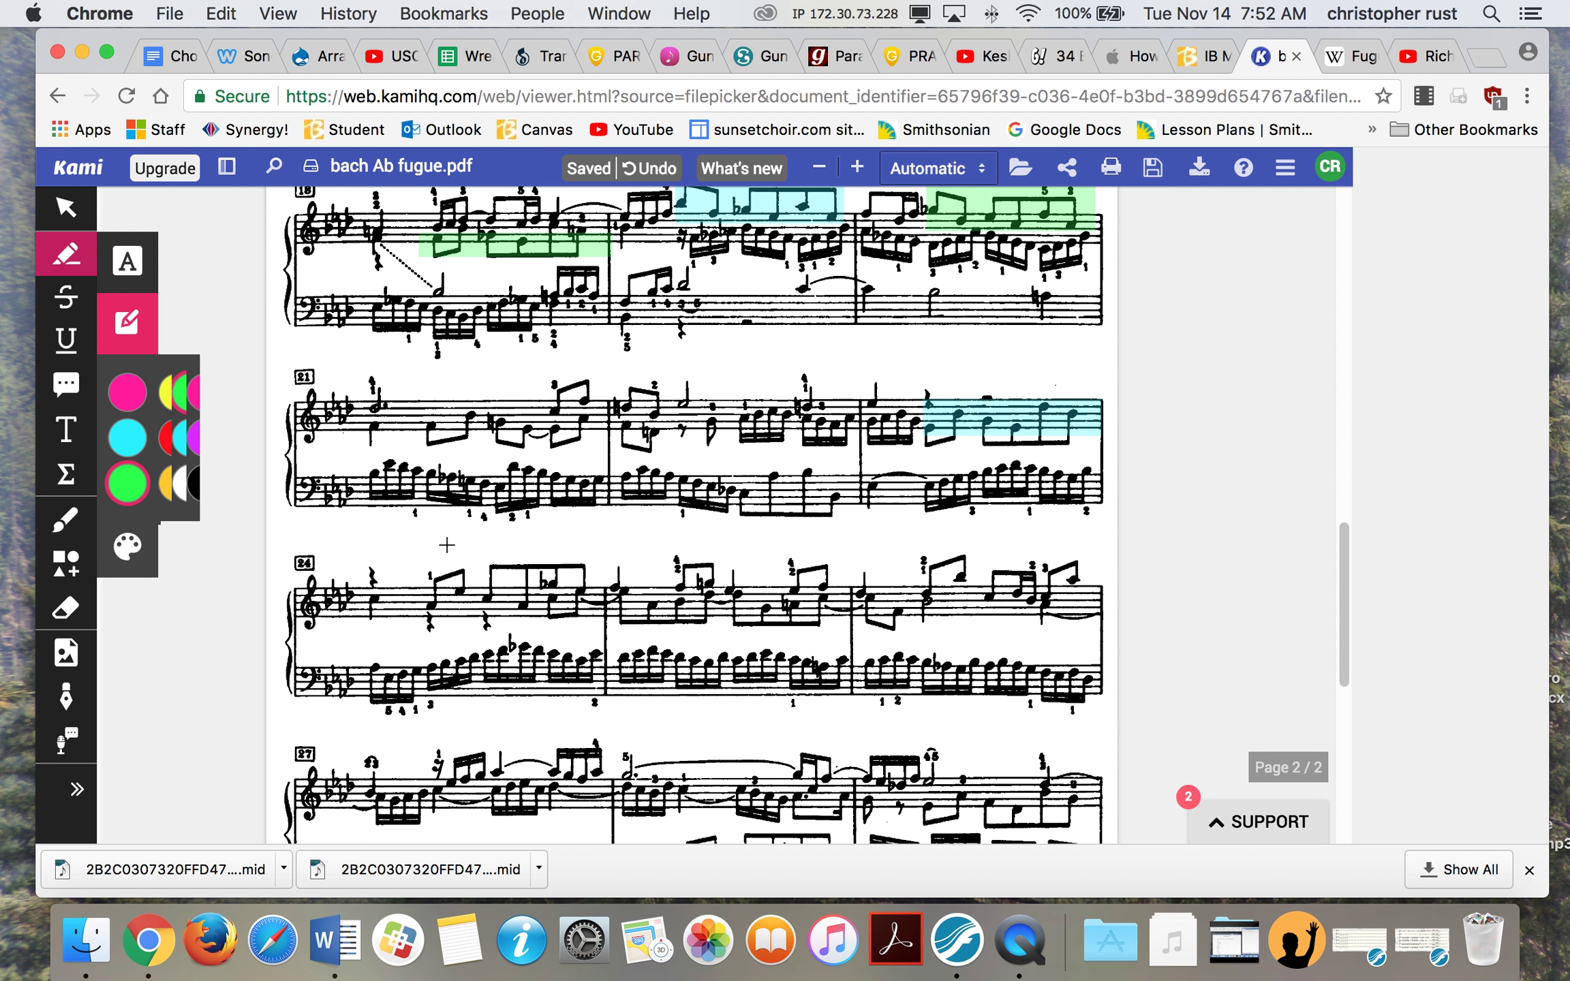
drag(412, 577, 605, 596)
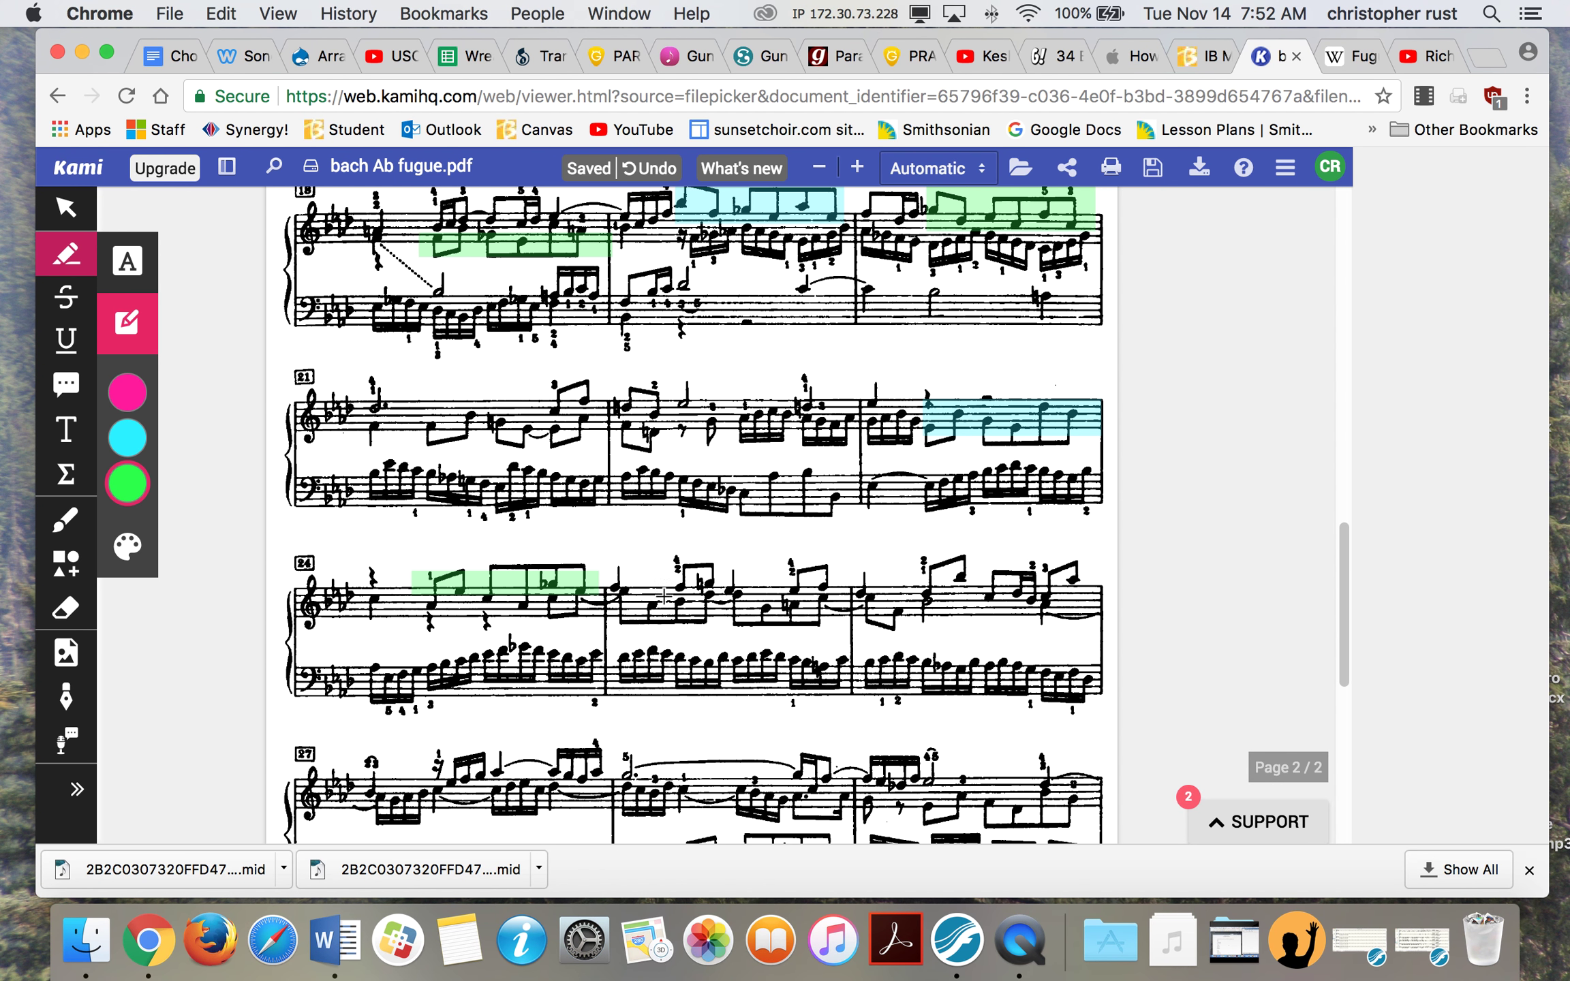
Step: Box-highlight the bass entry in blue in measure 27 and the upper voice of the bass staff in green in measure 28
scroll(716, 605, down, 5)
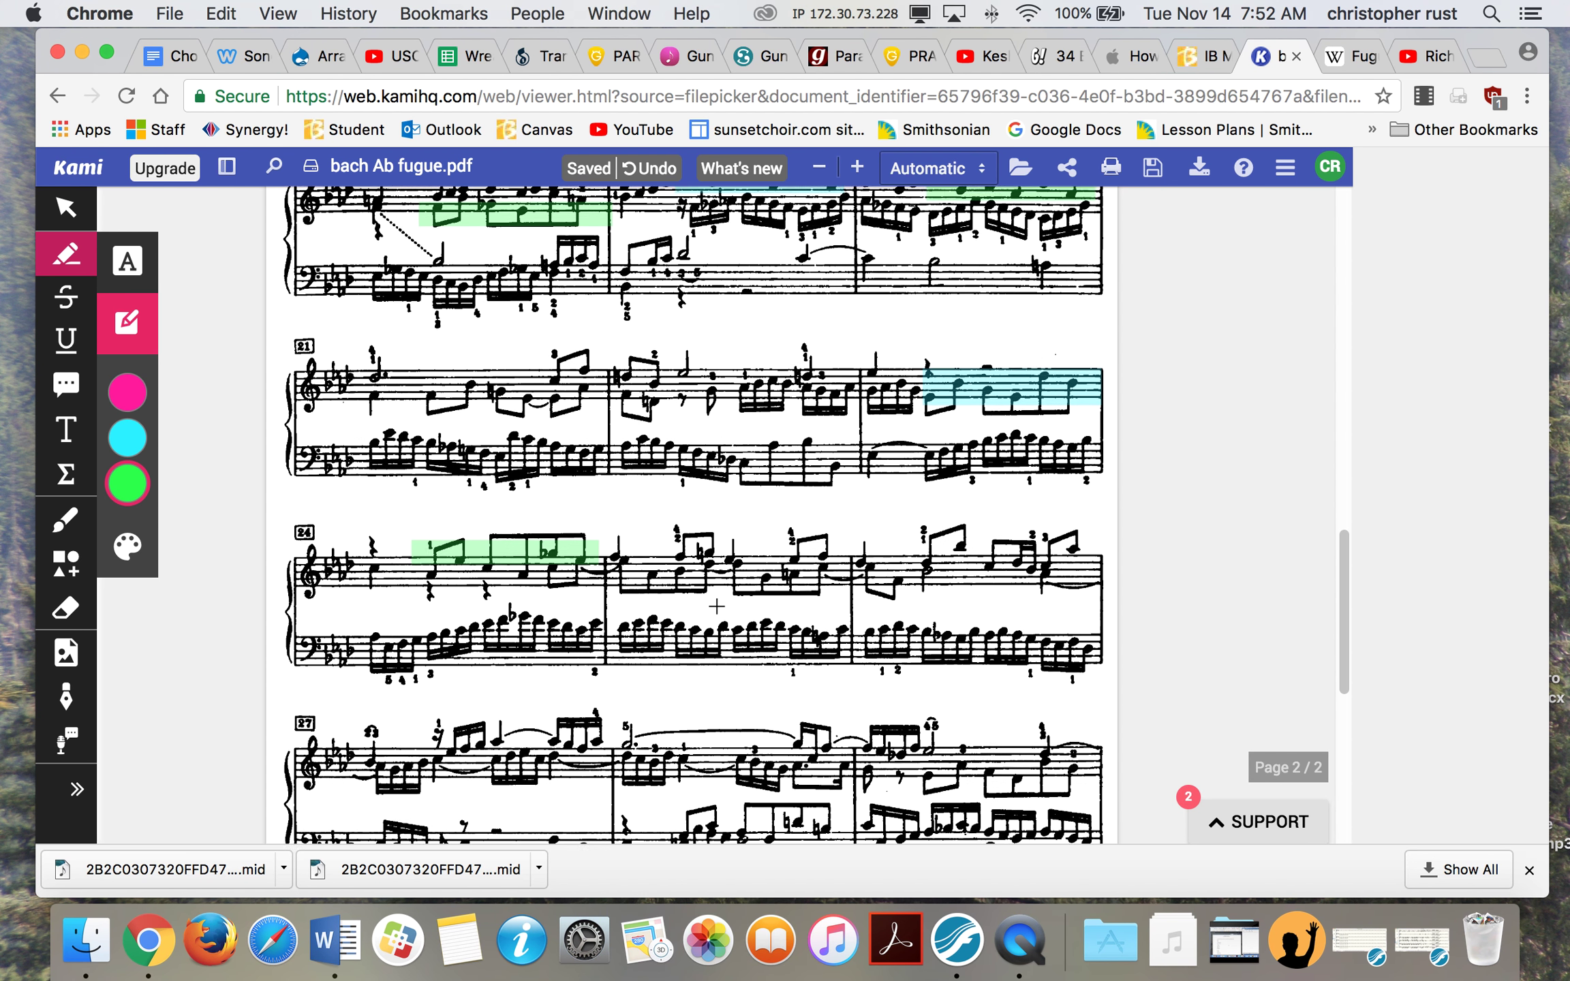
scroll(424, 653, down, 5)
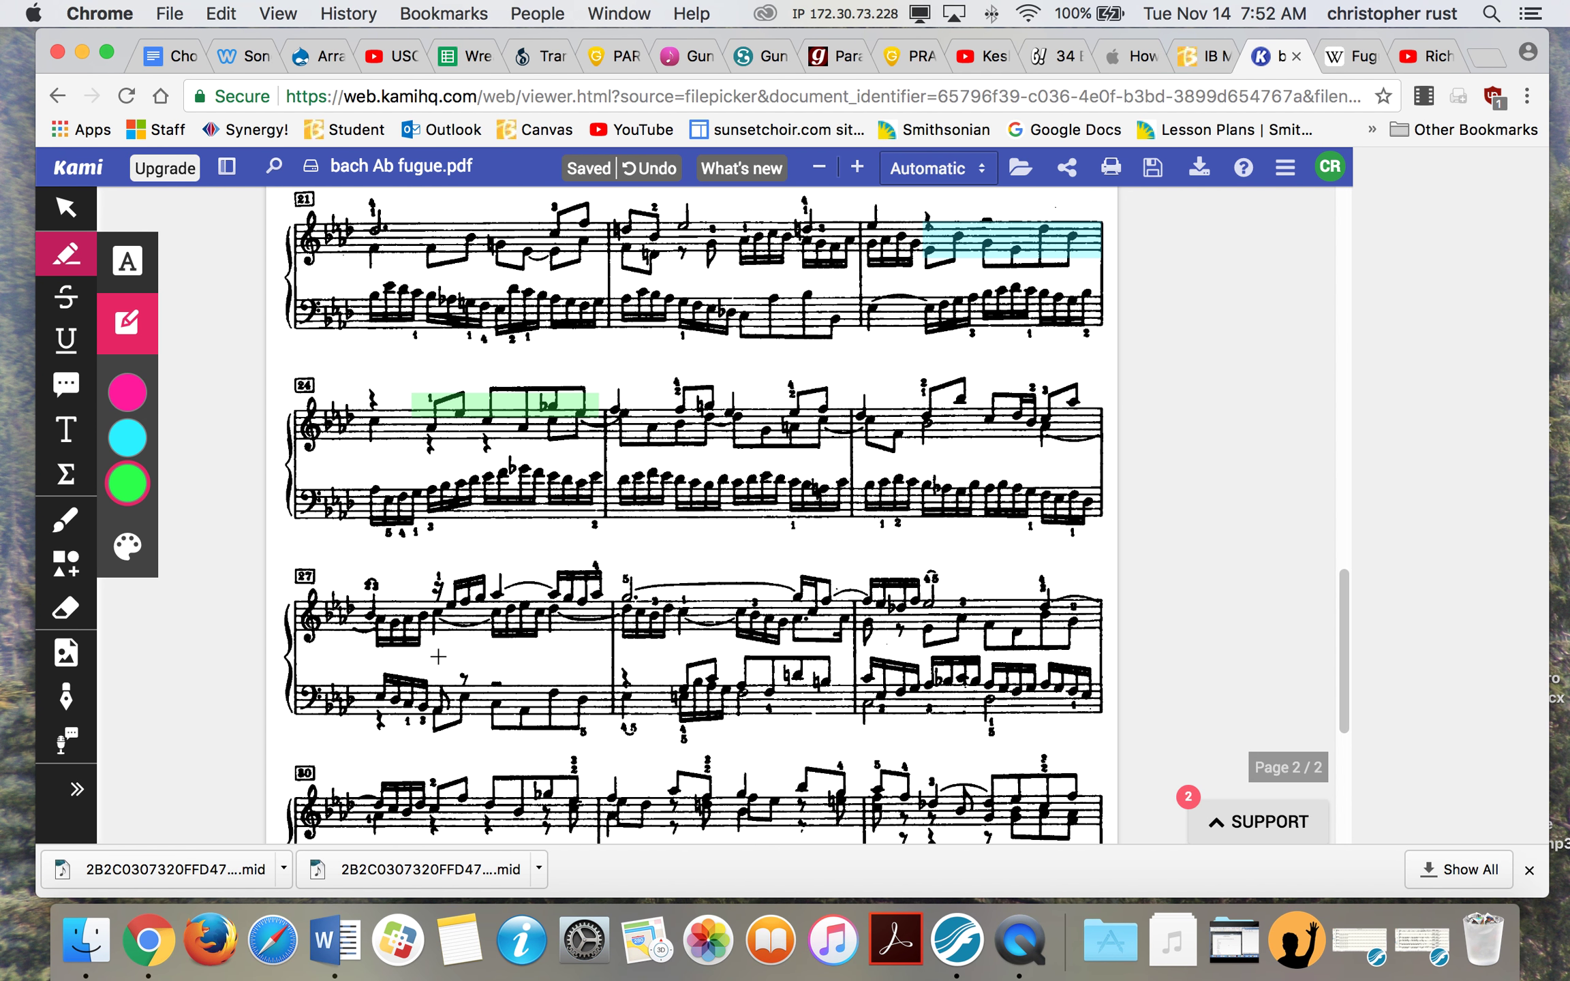
click(142, 451)
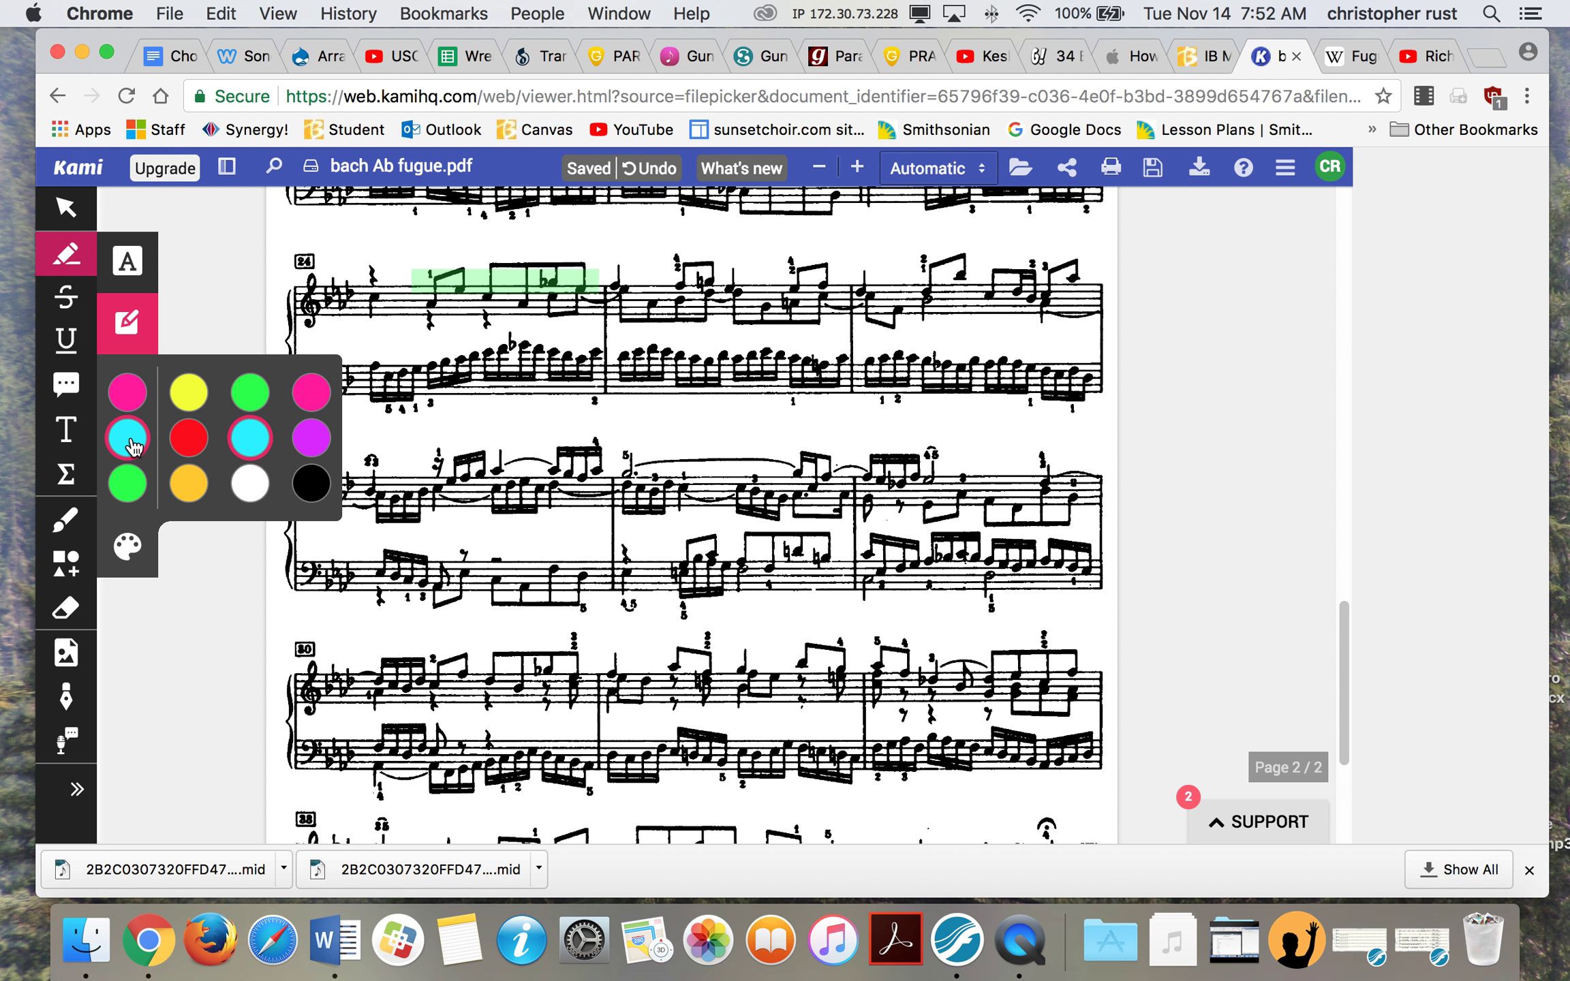
drag(428, 563, 610, 611)
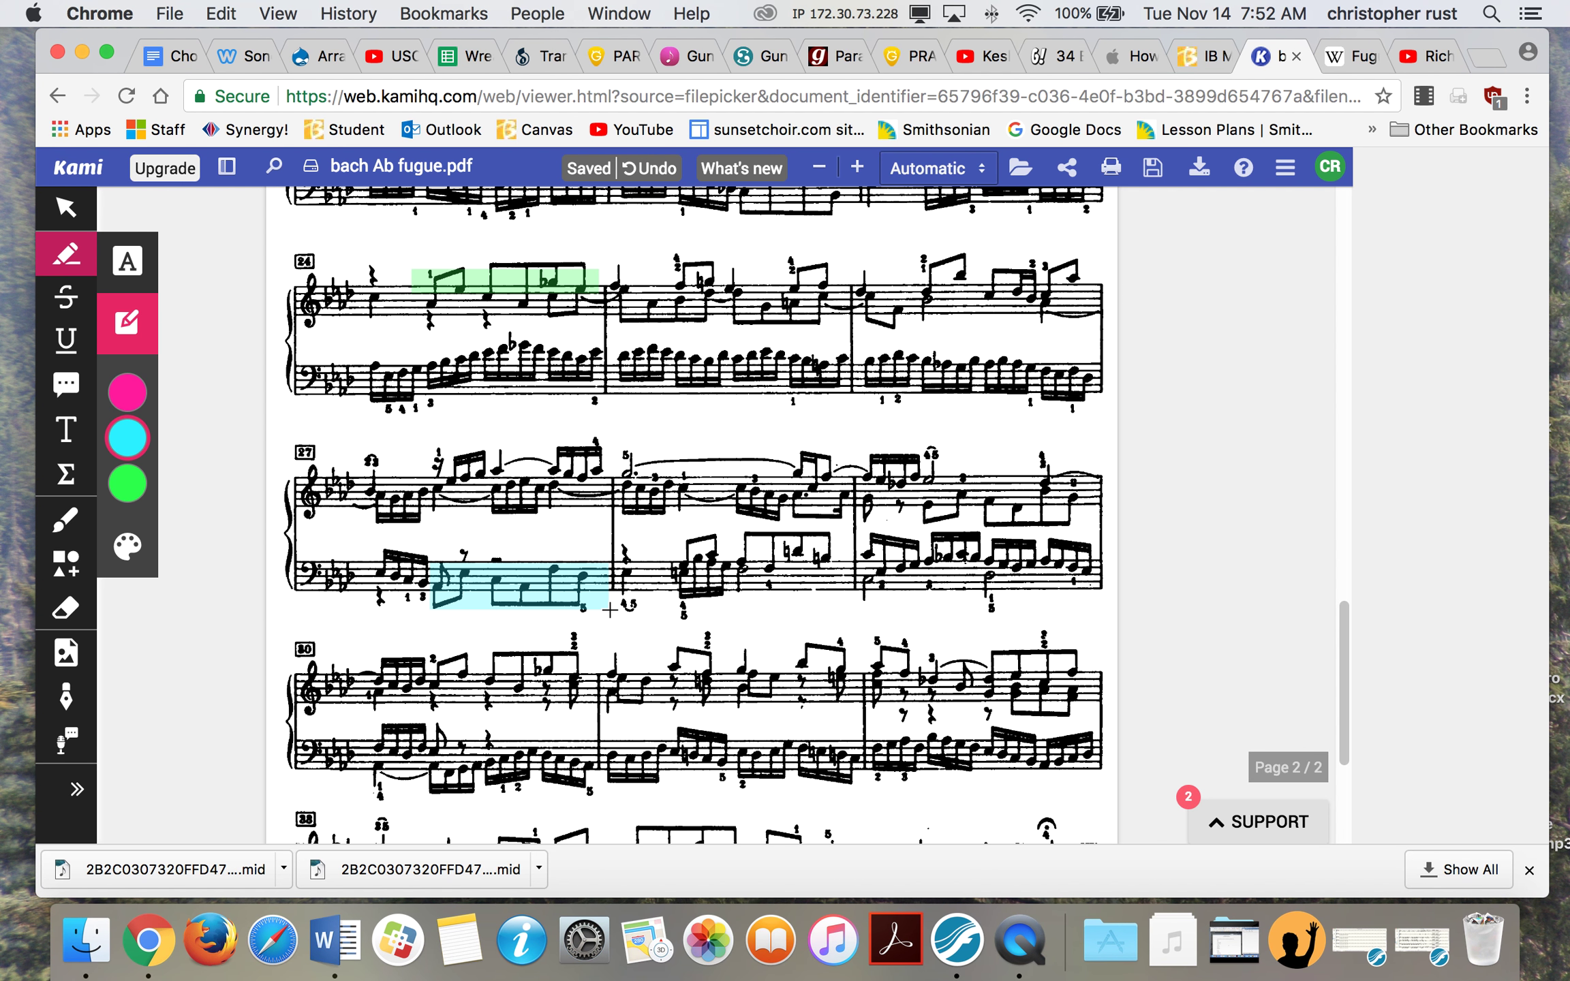
click(127, 483)
drag(682, 539, 848, 562)
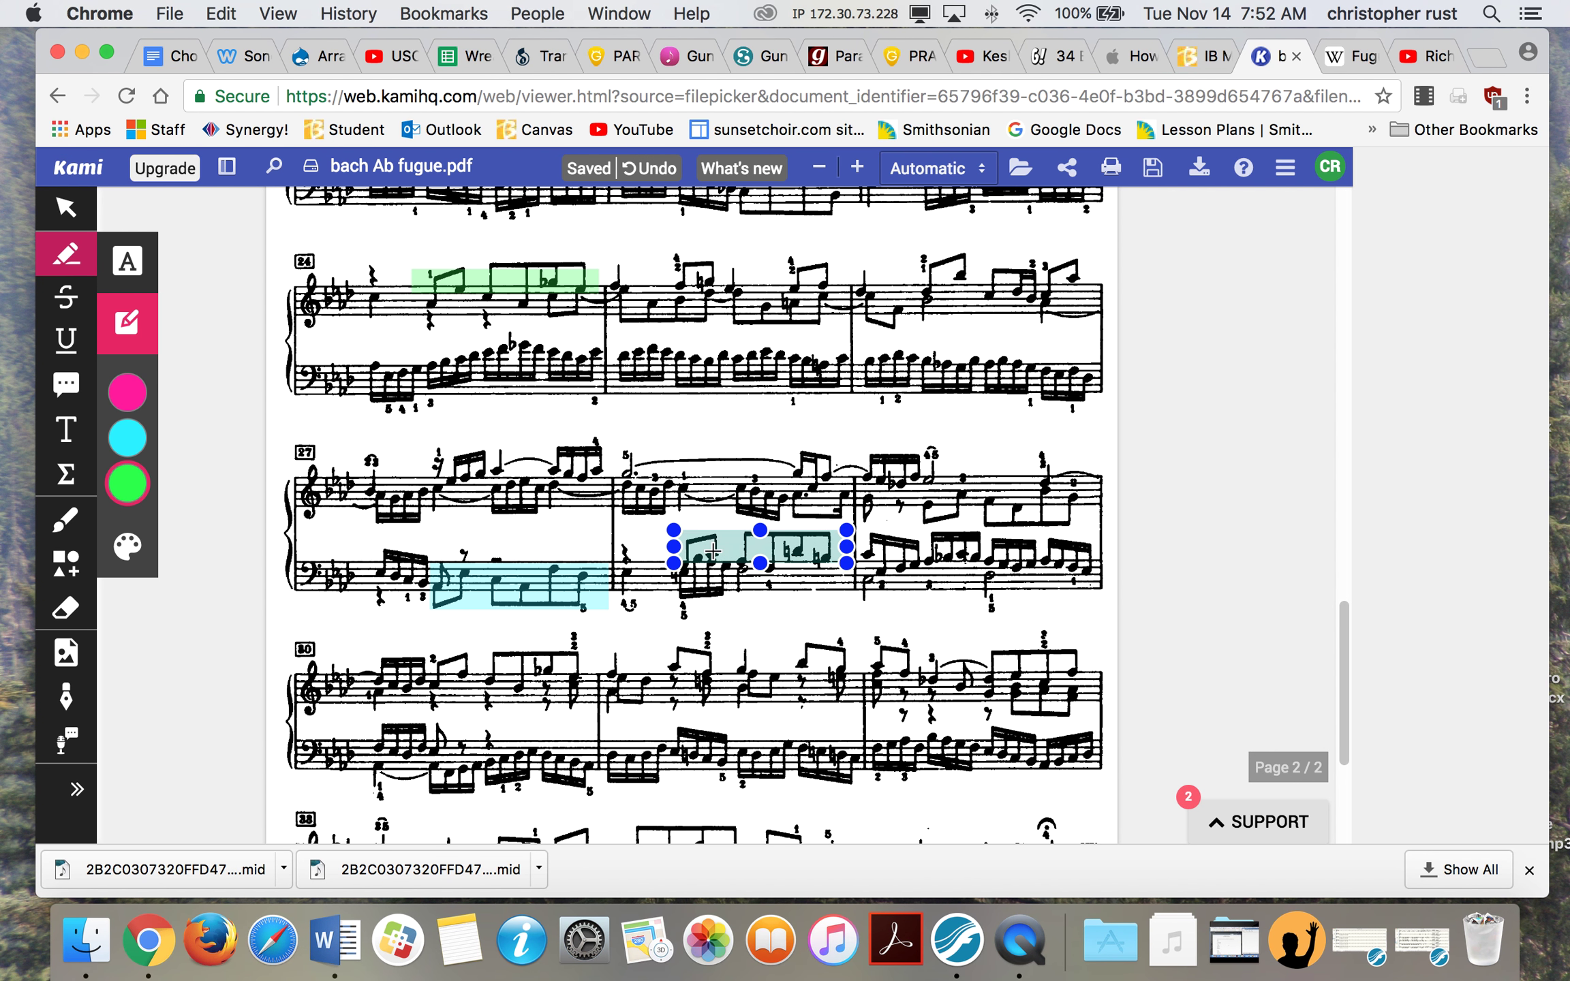
click(716, 549)
click(746, 559)
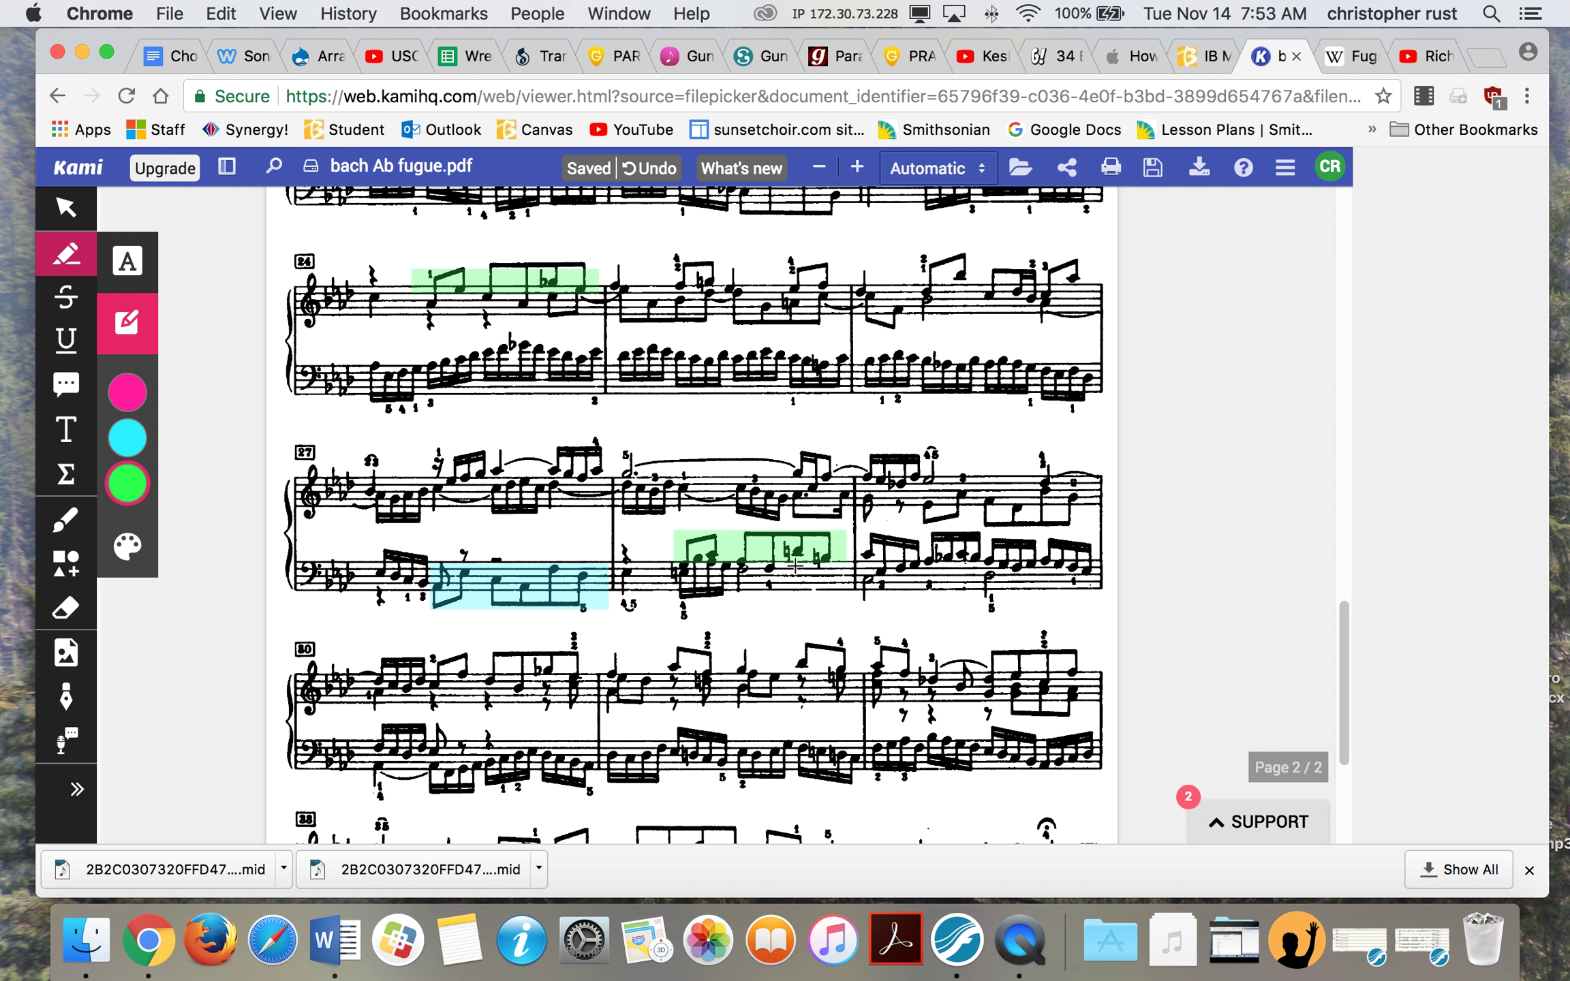
click(794, 566)
click(833, 574)
Step: Box-highlight the lower treble voice in blue in measure 29 and the upper treble voice in green in measure 30
click(130, 440)
drag(916, 487, 1099, 527)
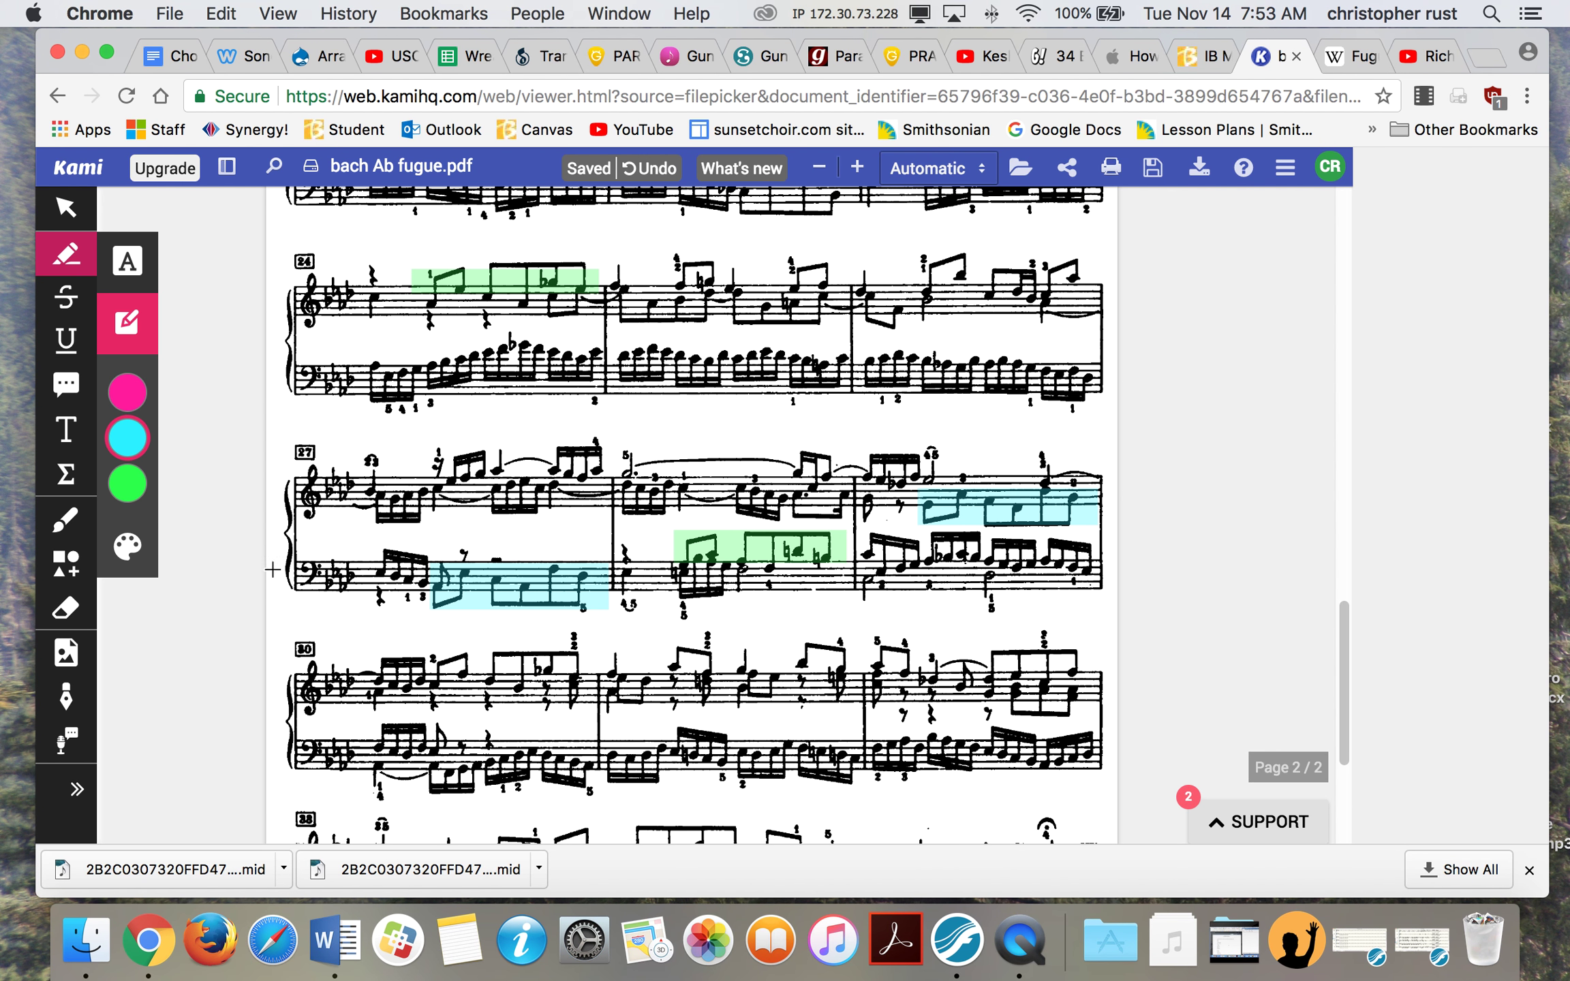
click(127, 484)
drag(428, 656, 592, 683)
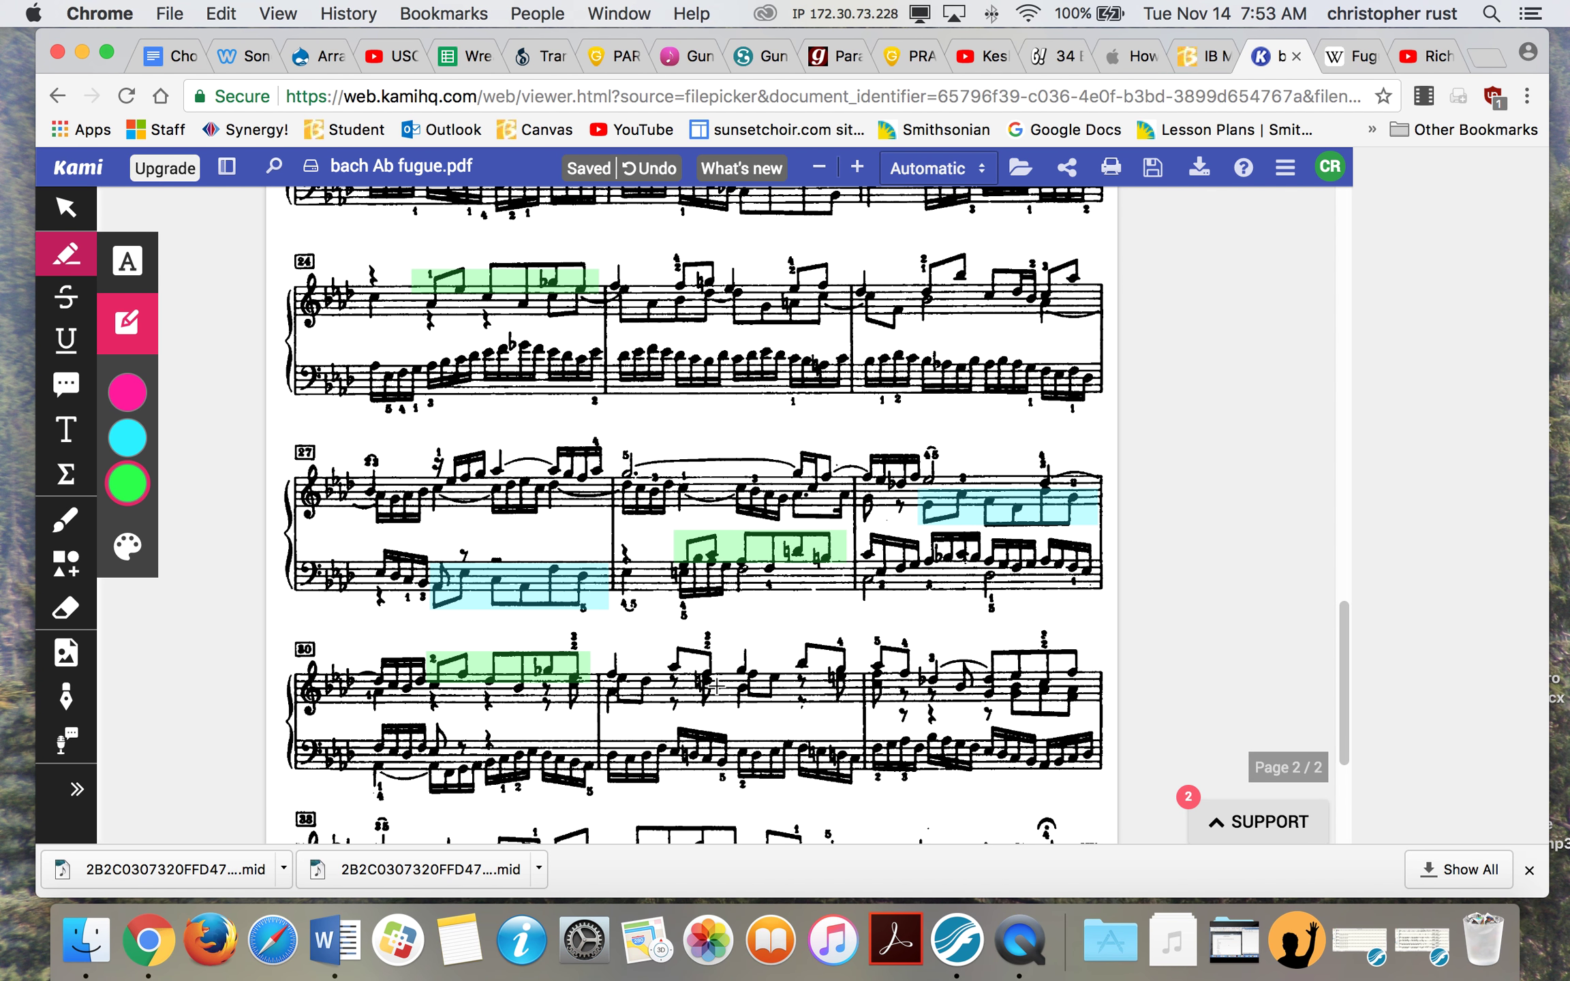
Step: Check the rest of the score for entries, and review the highlighted entries on page 1 in measures 10–11 and 13–14
scroll(722, 681, down, 5)
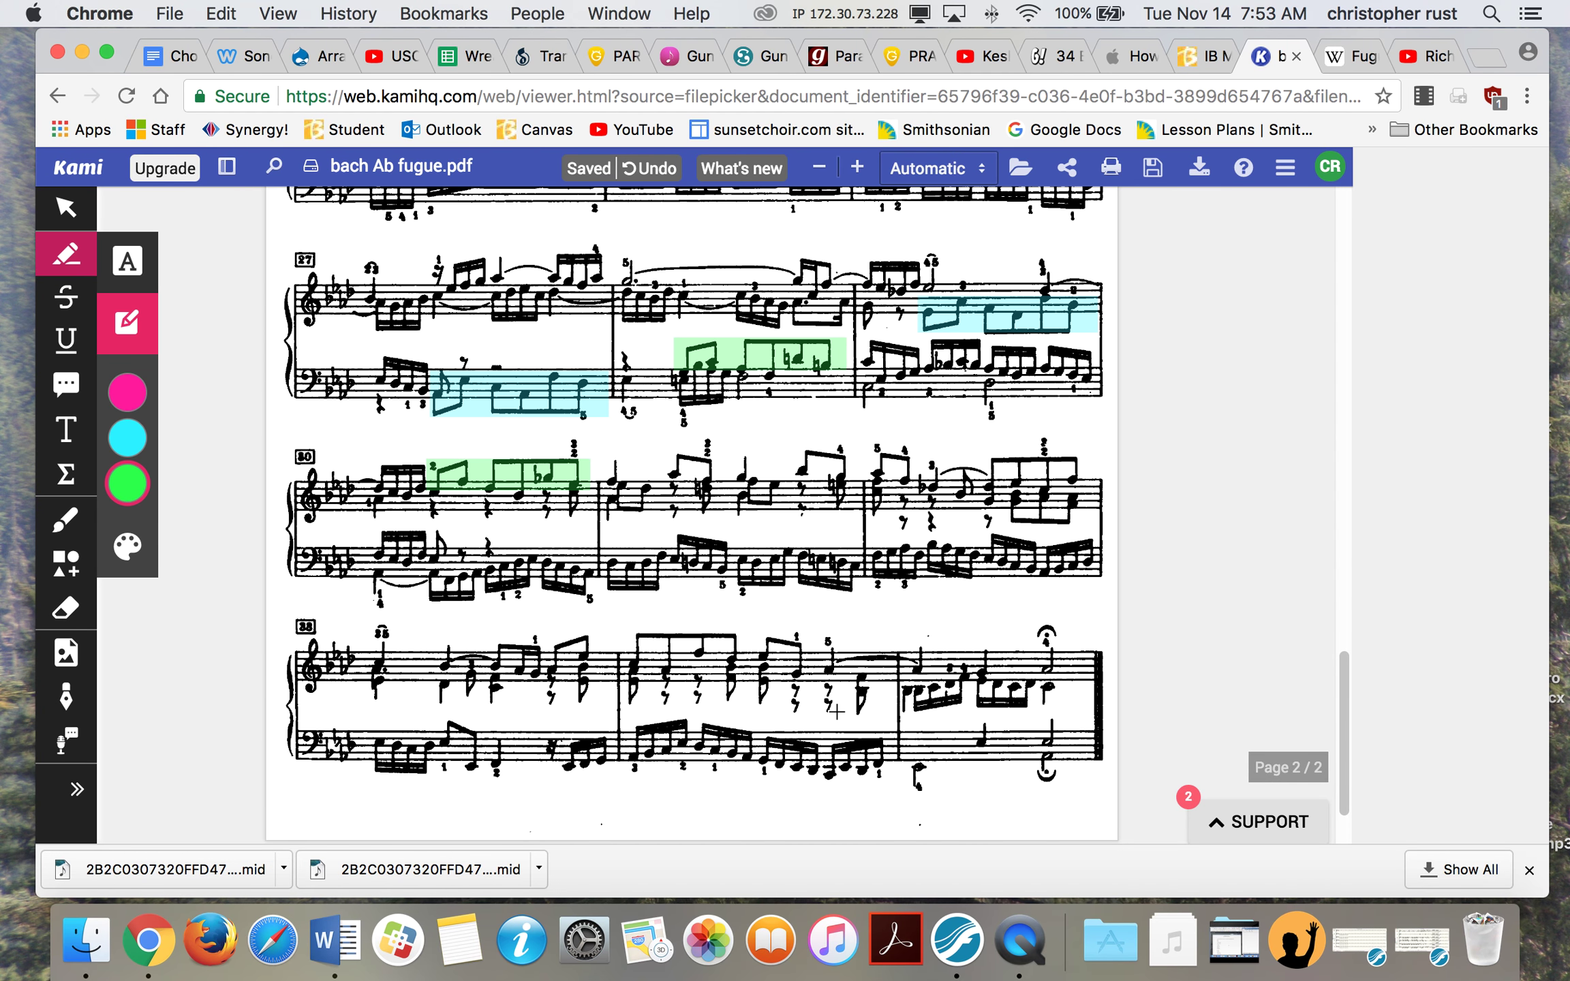
scroll(836, 711, up, 20)
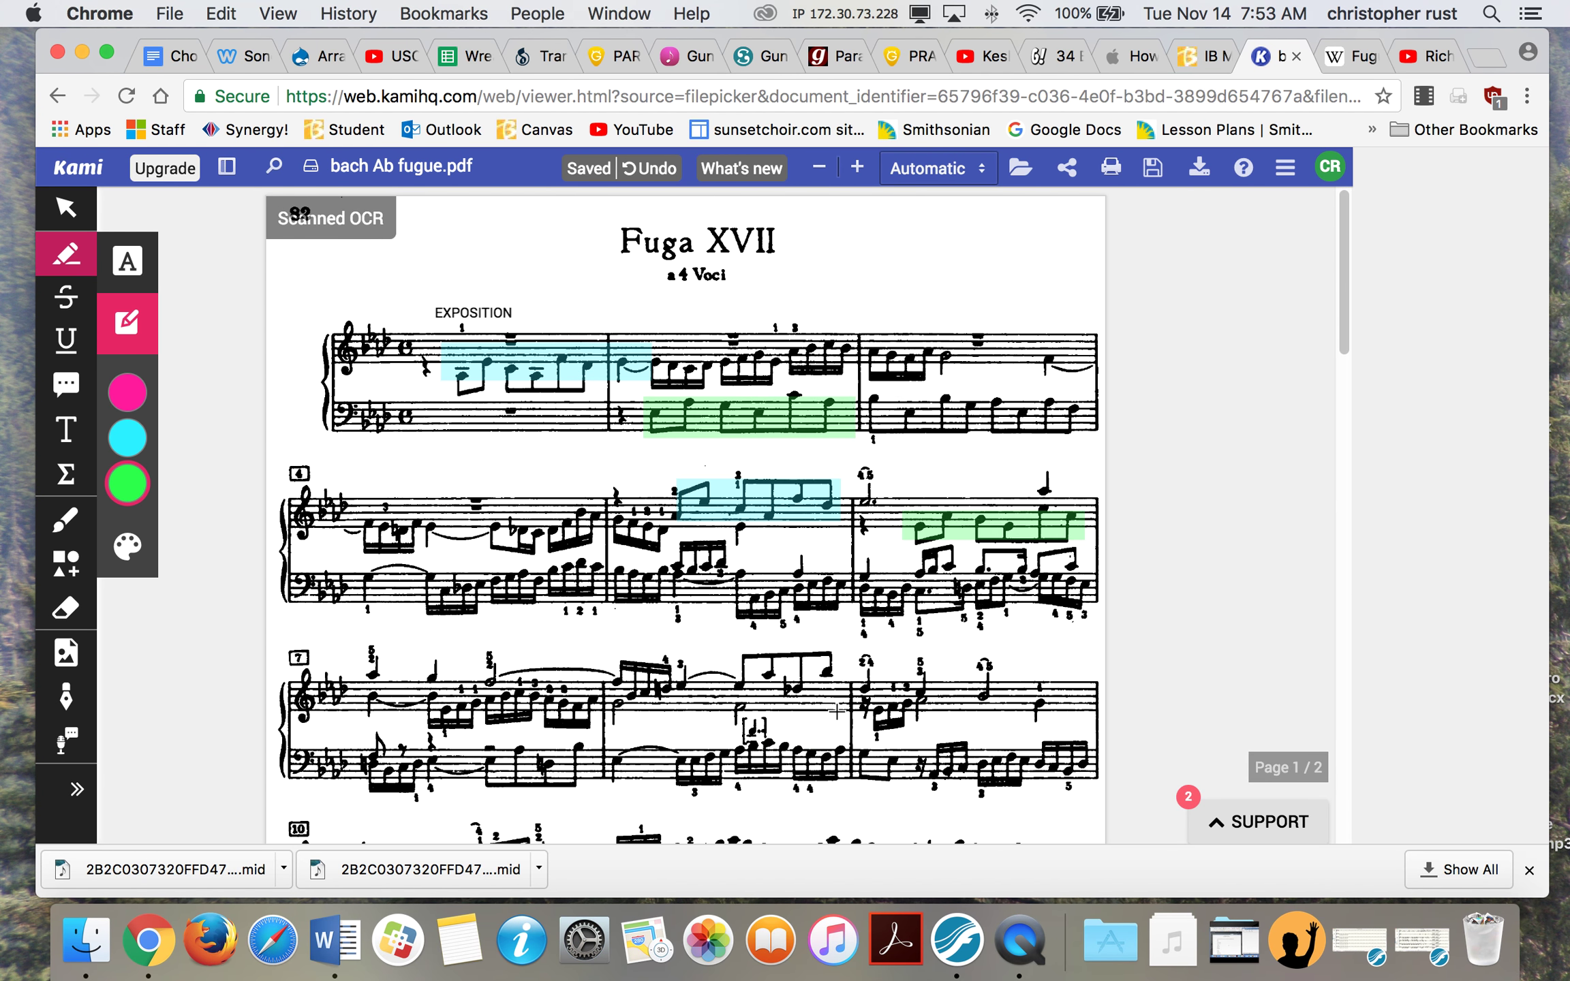
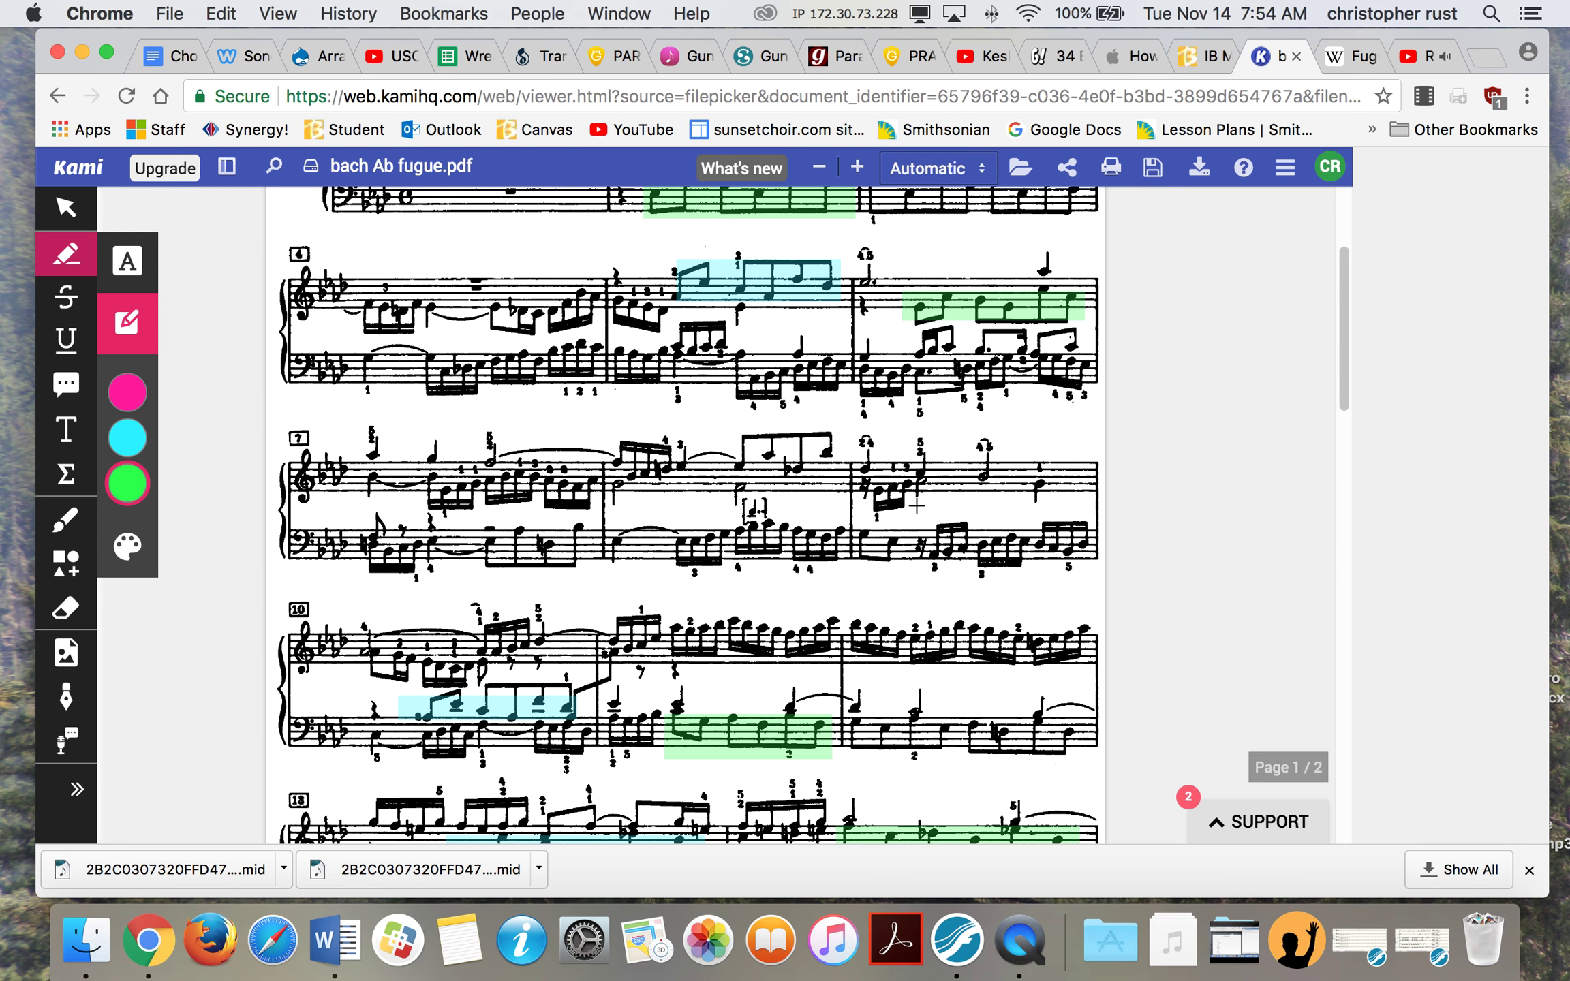
scroll(917, 507, down, 3)
click(430, 637)
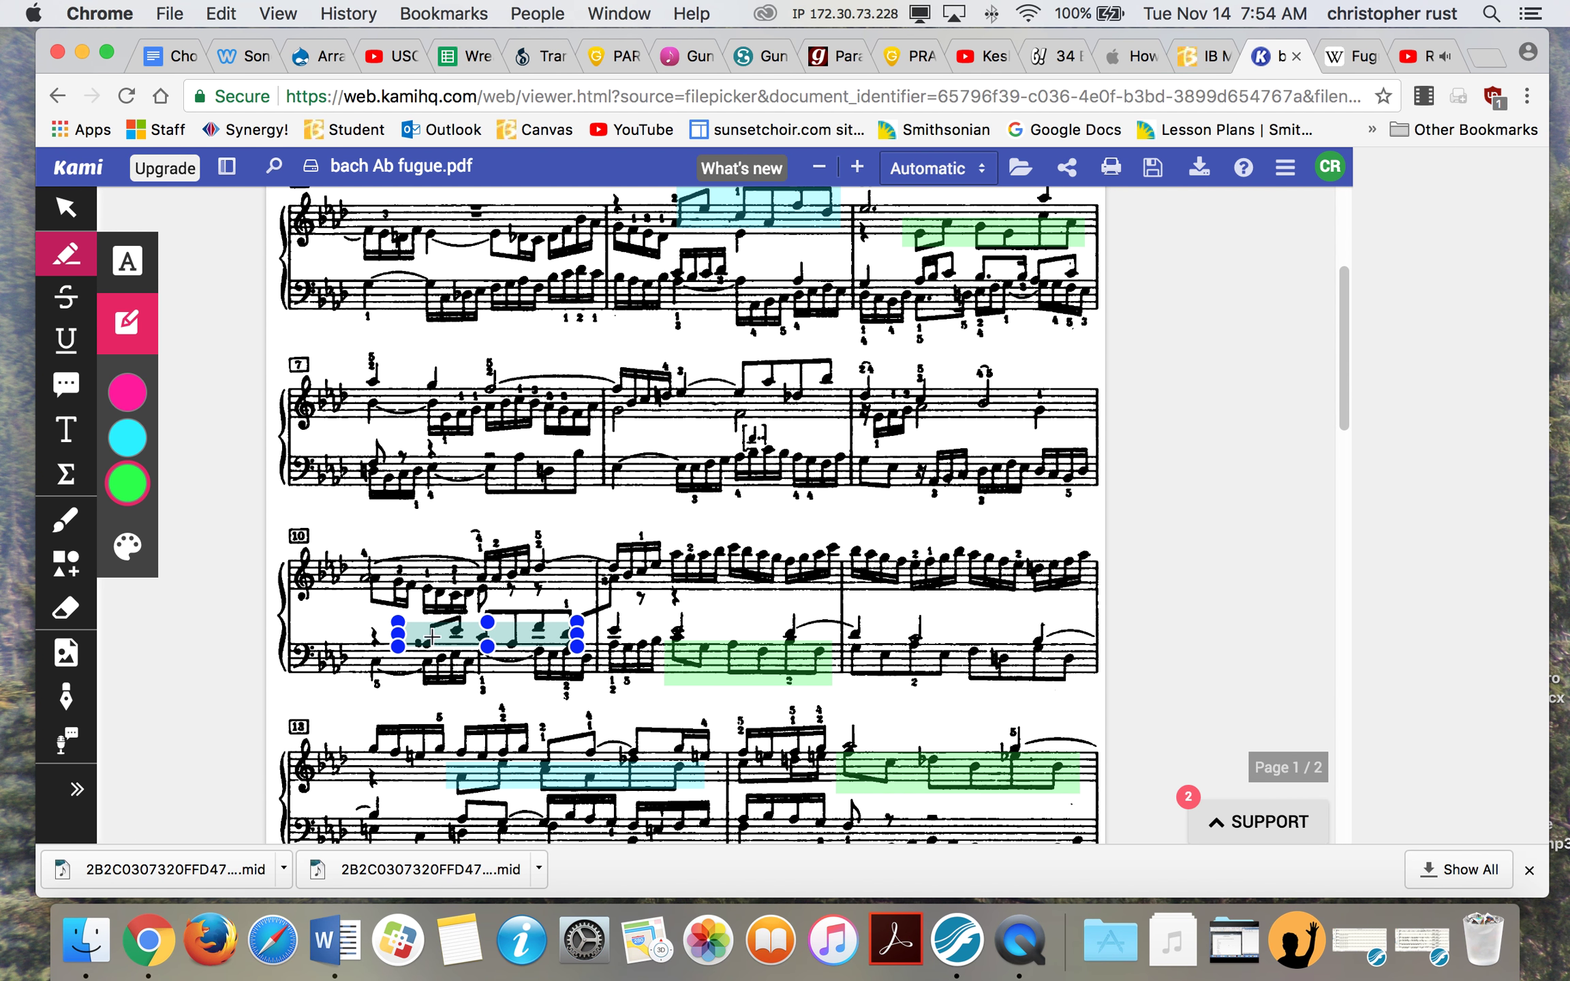
click(509, 651)
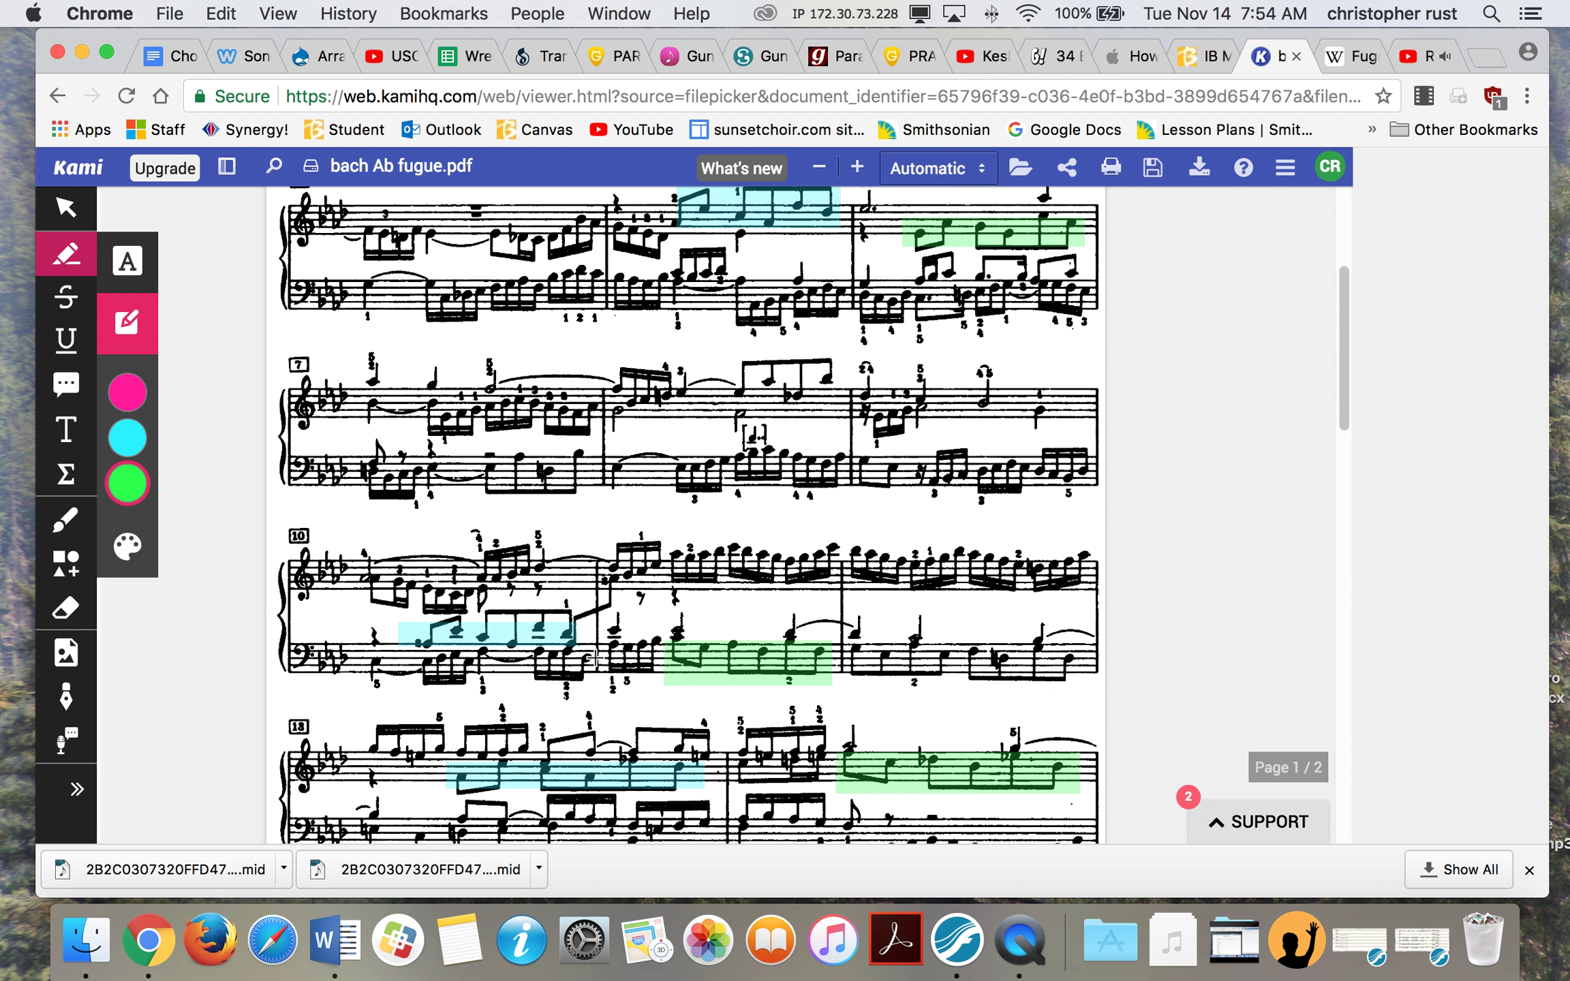
click(681, 649)
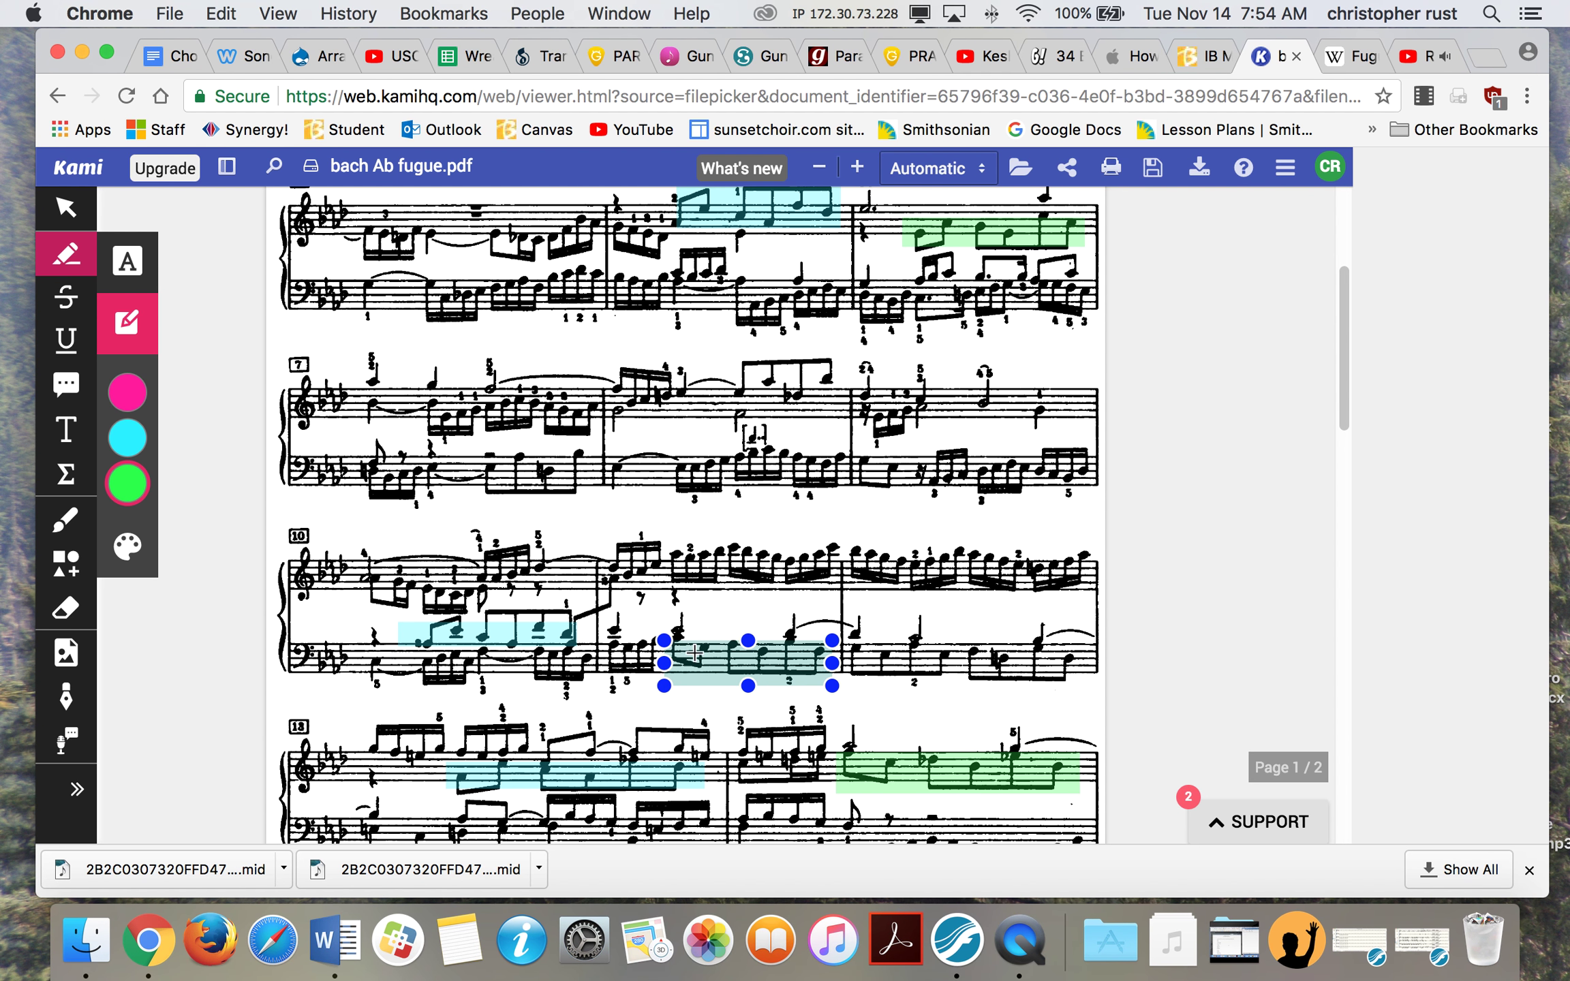
click(883, 643)
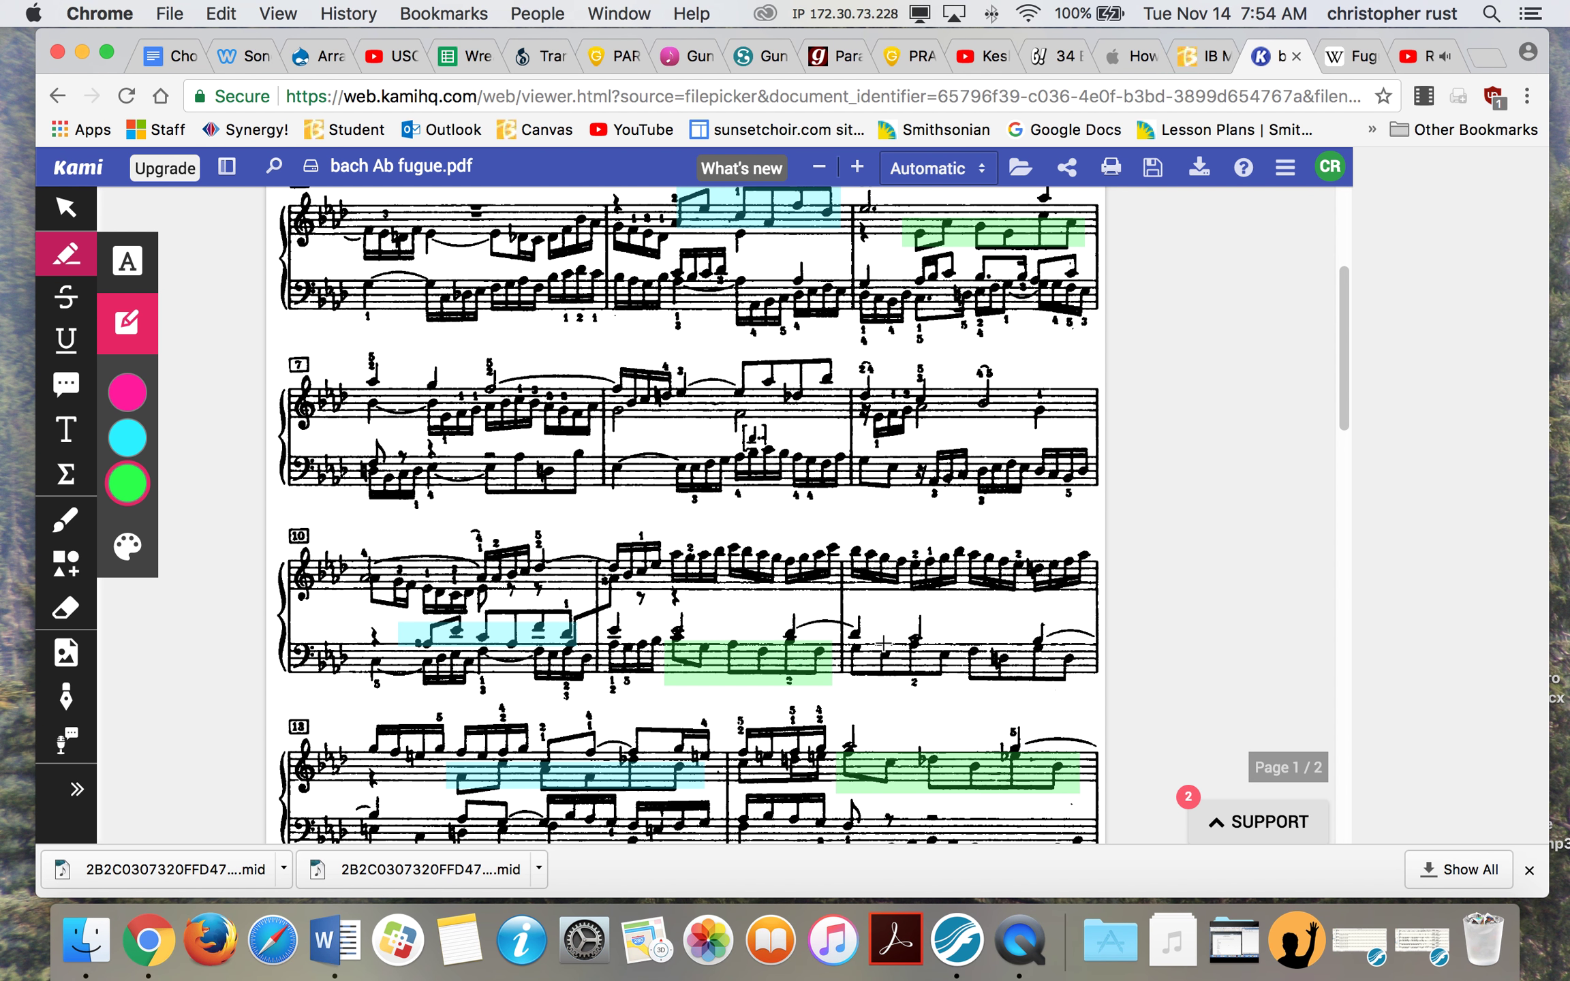
scroll(886, 643, down, 5)
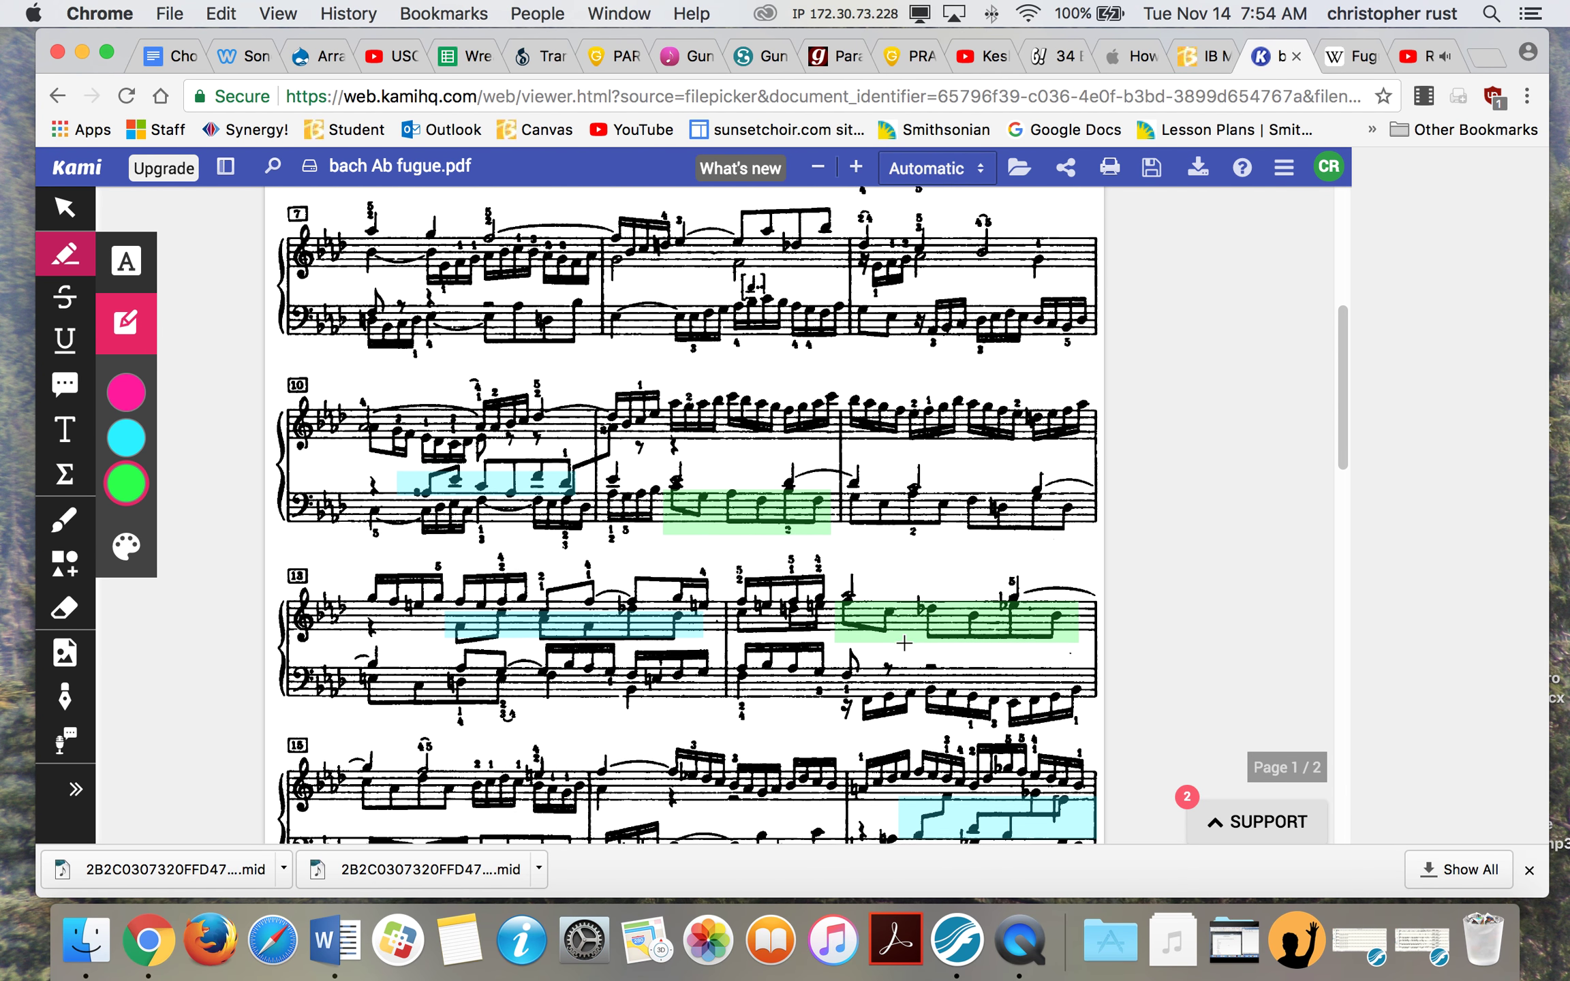
scroll(904, 643, down, 5)
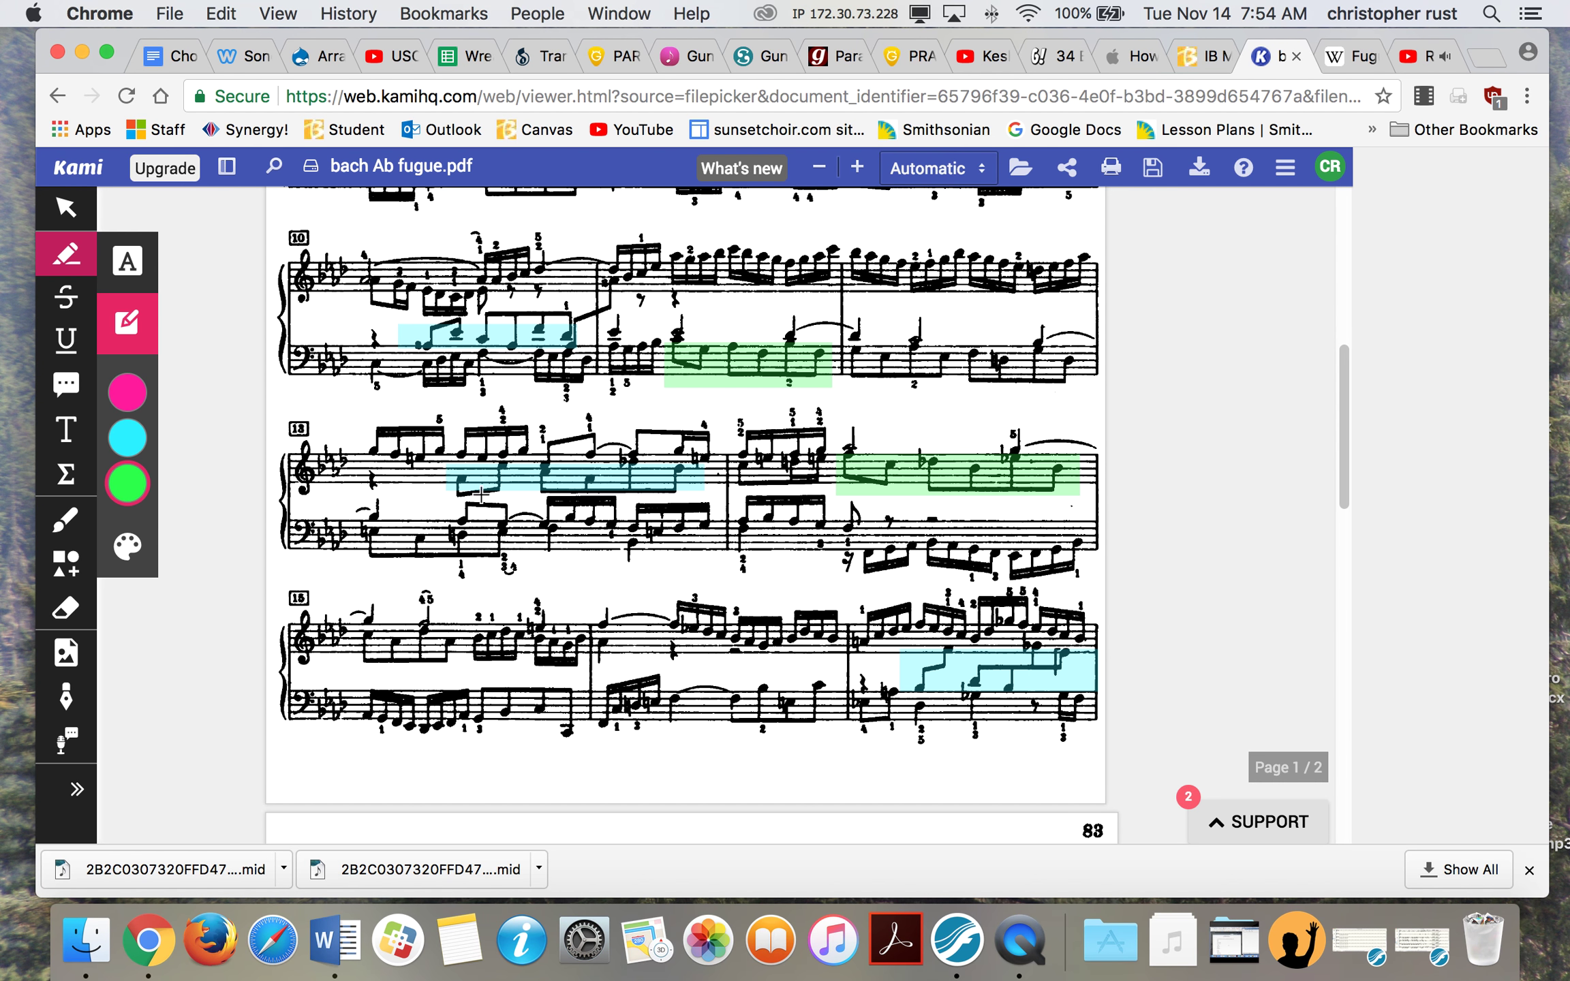
click(481, 494)
click(548, 479)
click(625, 480)
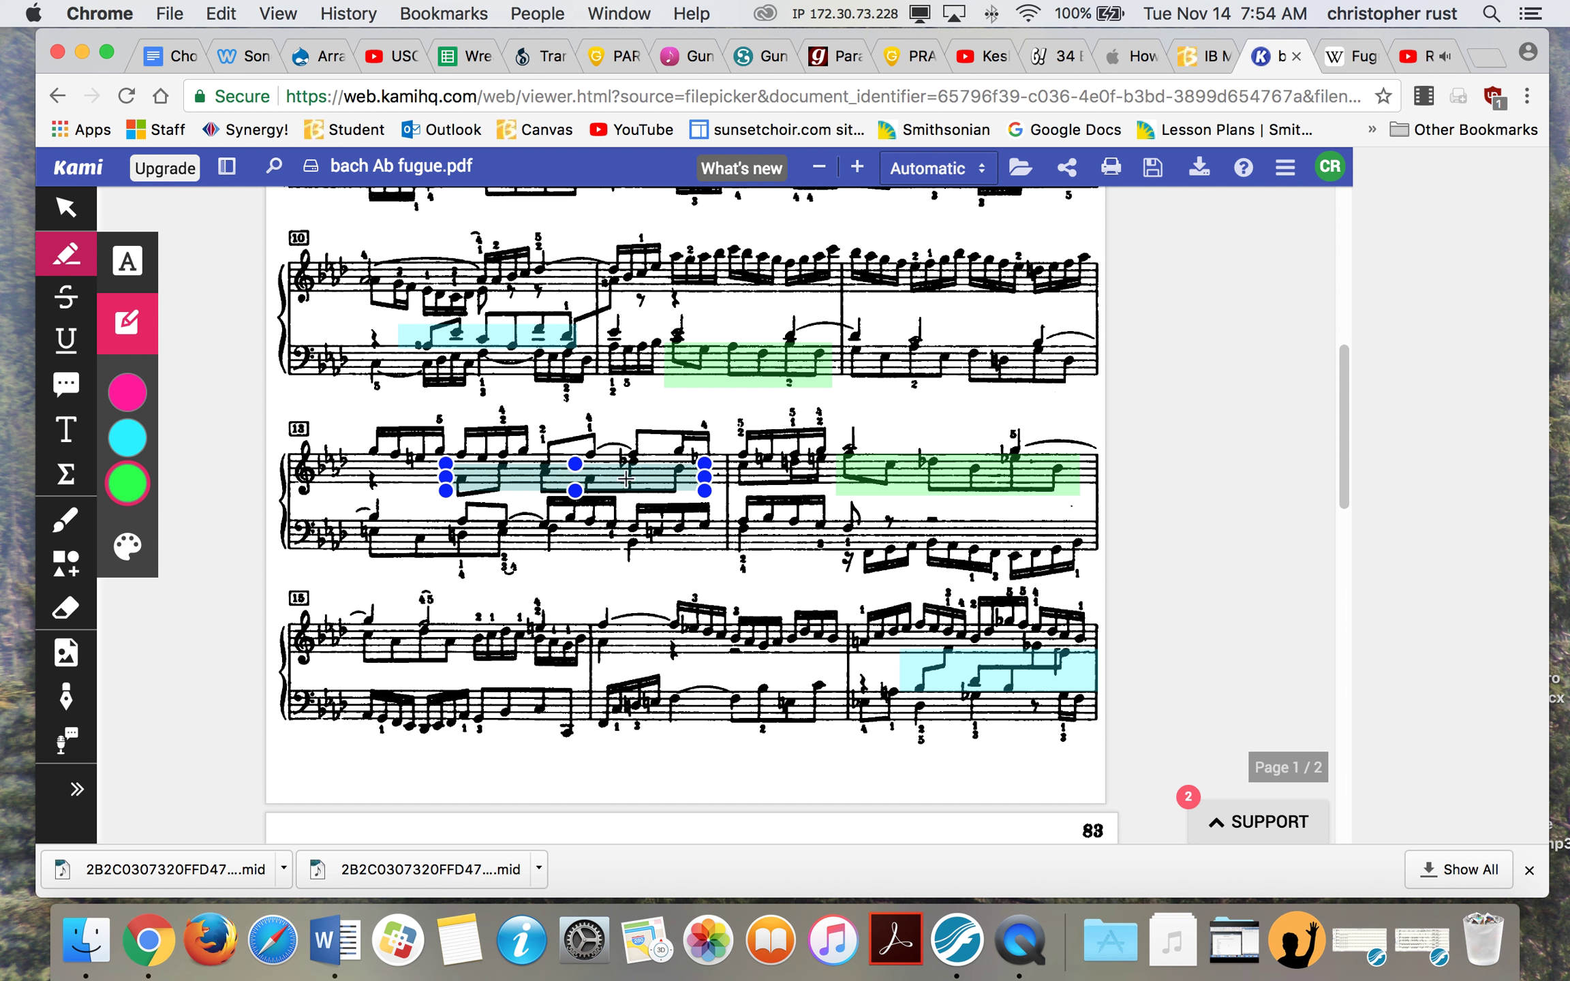
click(765, 480)
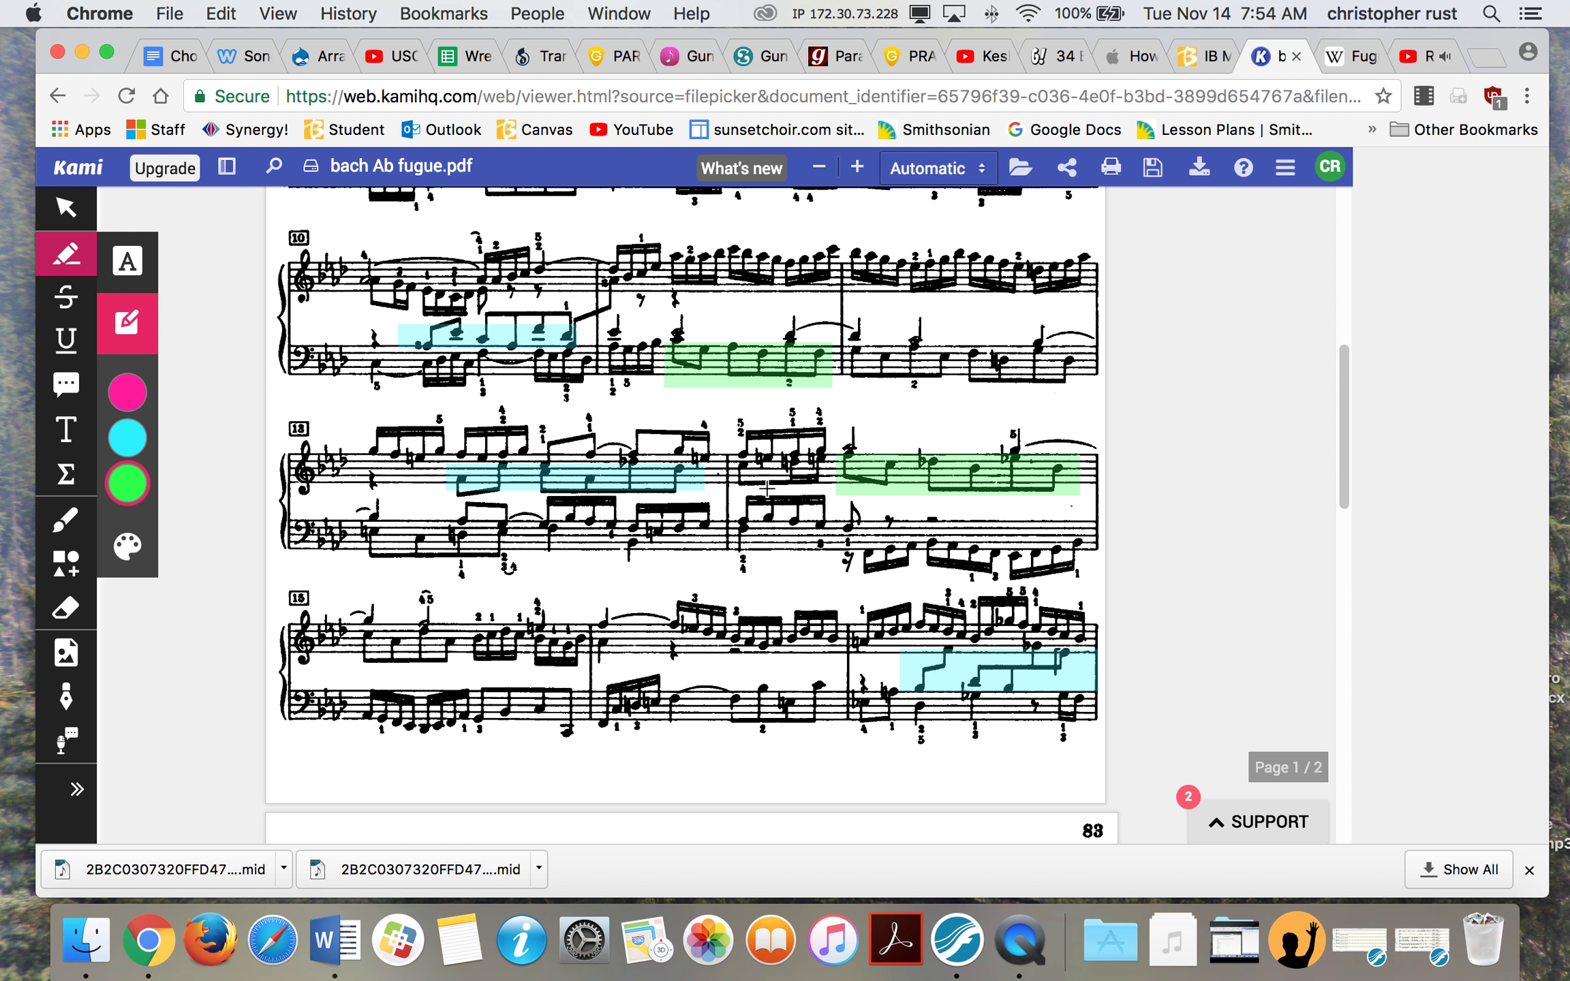
click(860, 486)
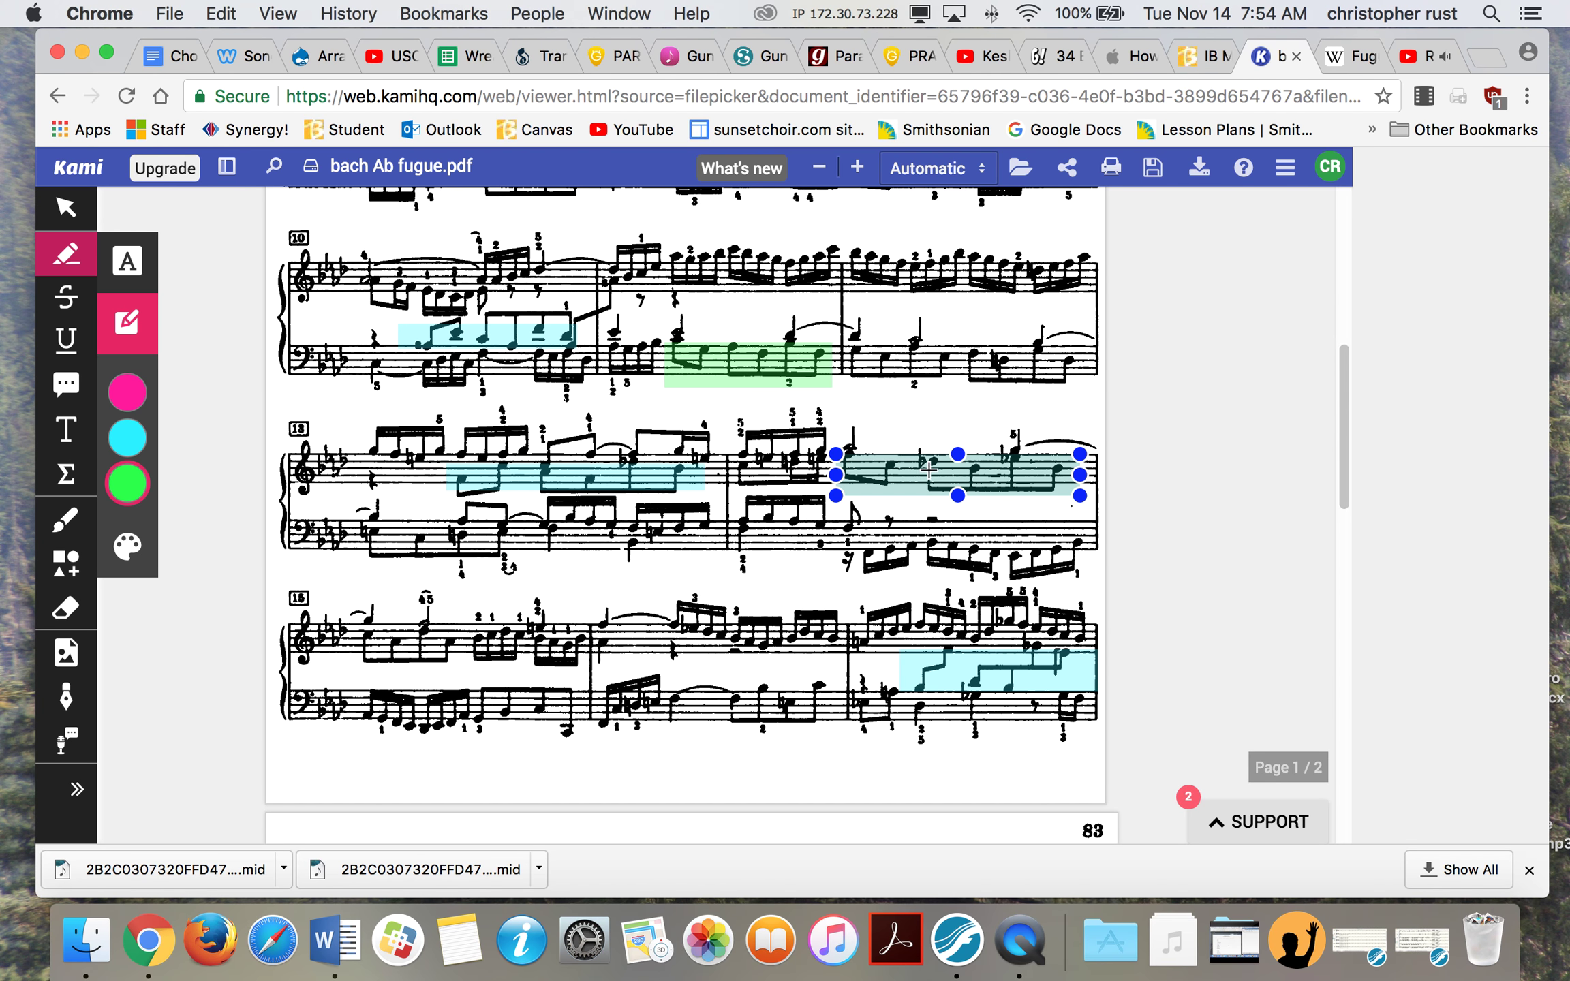
click(709, 612)
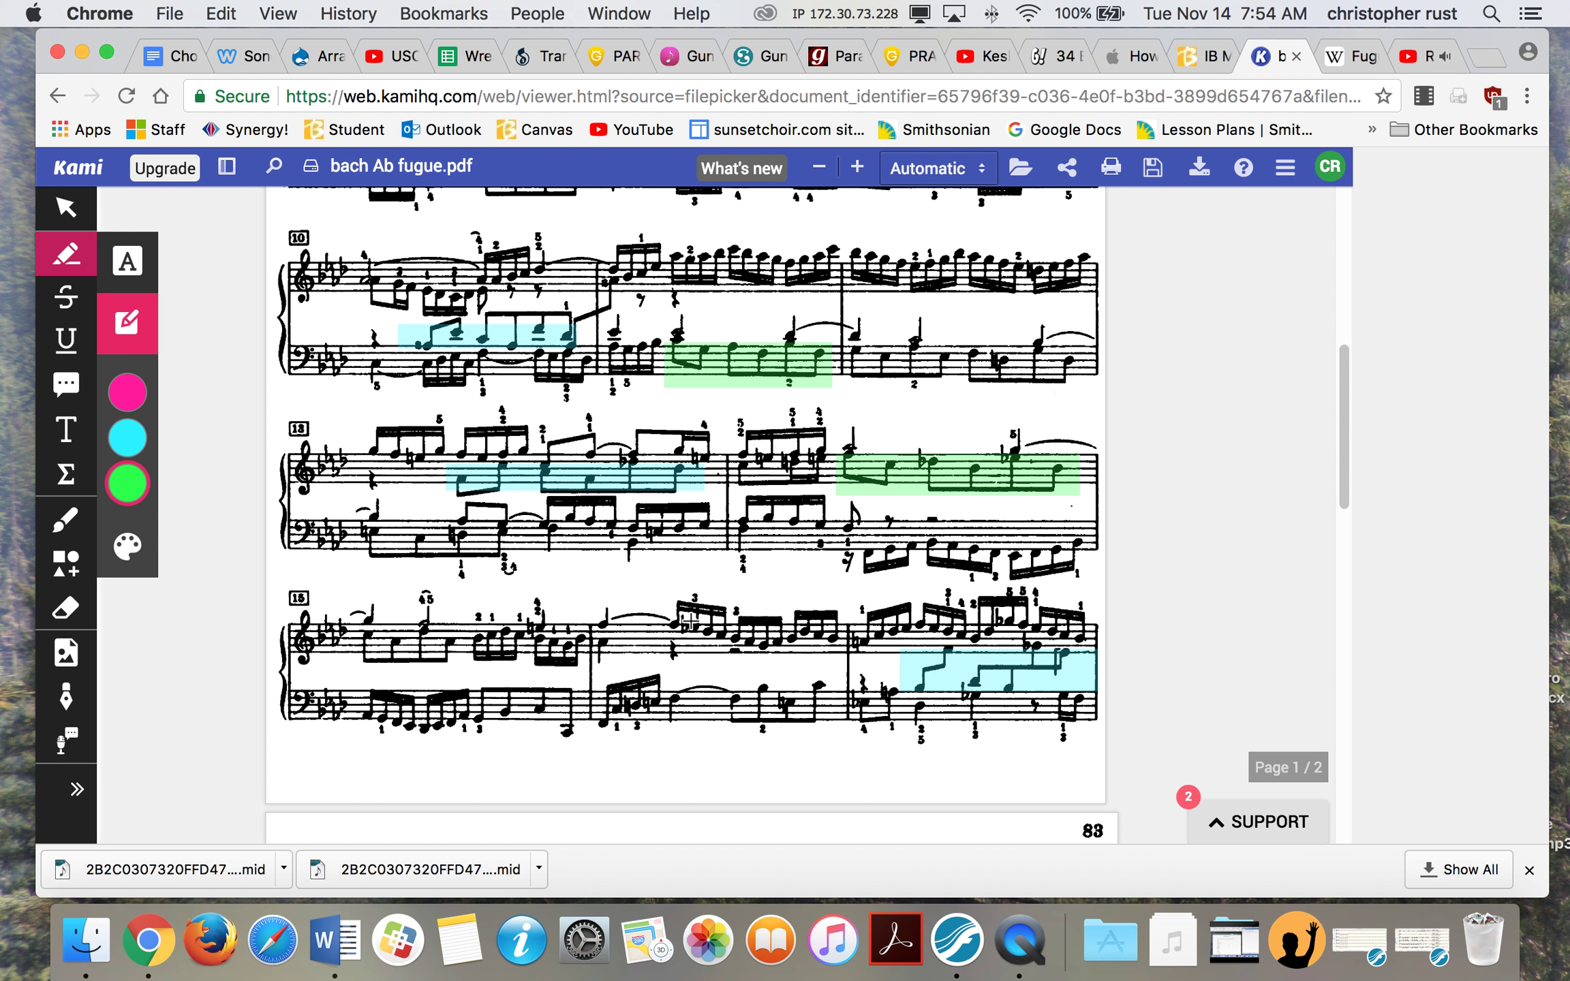
Step: Review the highlighted entries from the end of page 1 in measure 17 through measures 18–20 on page 2
scroll(691, 639, down, 3)
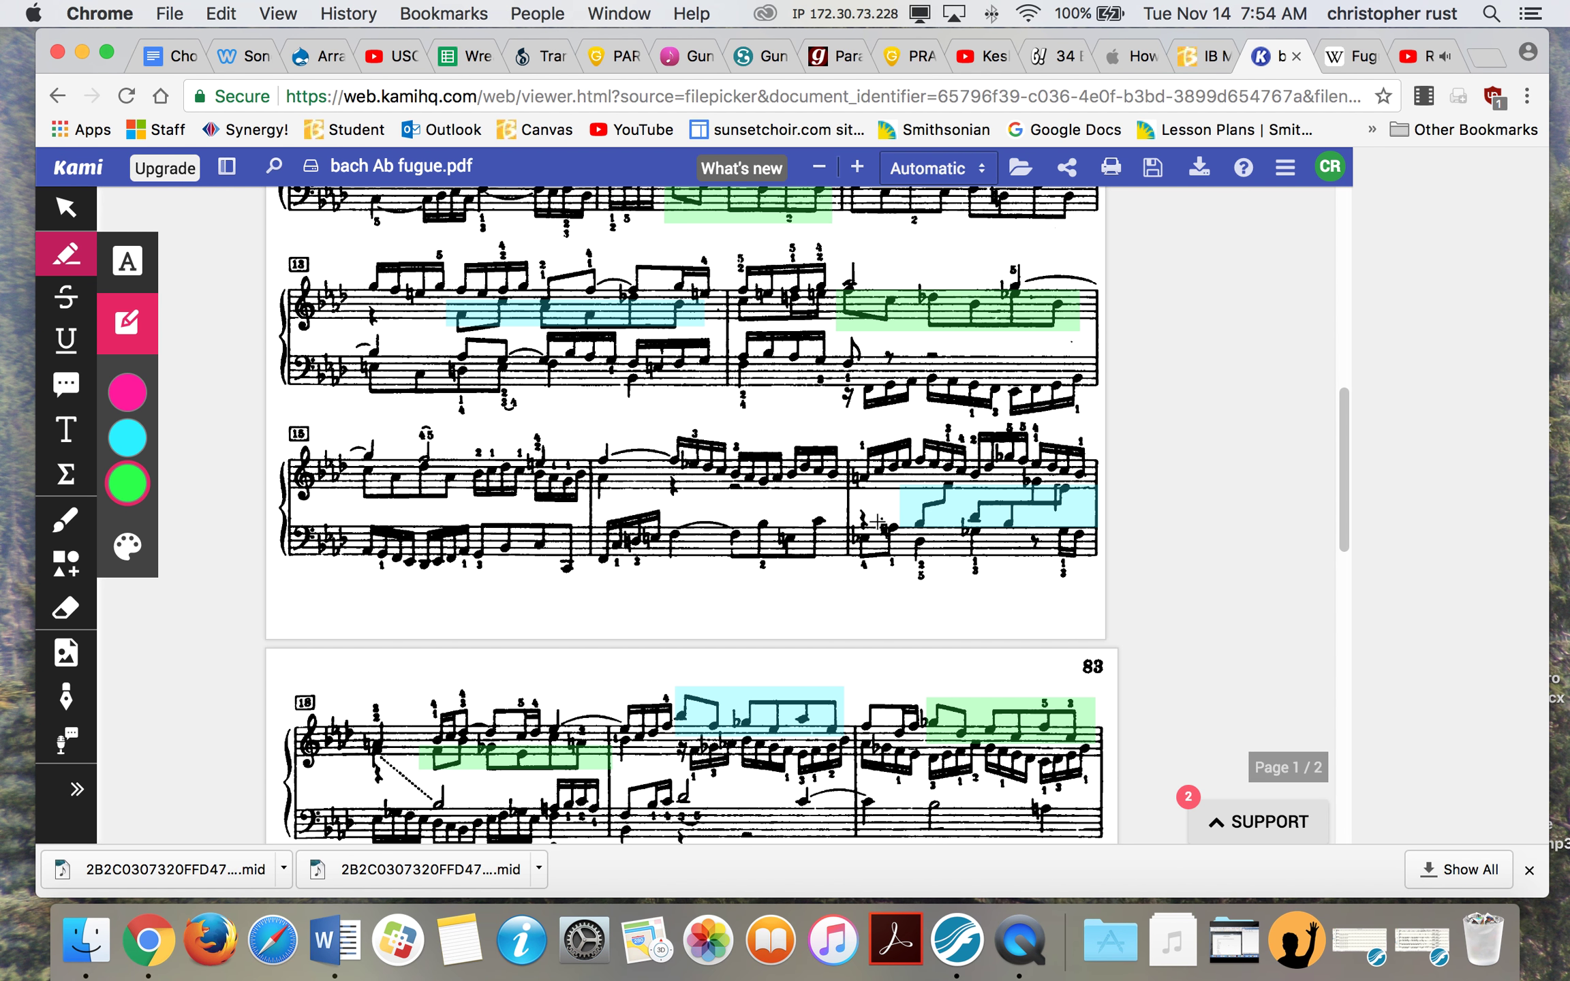
click(947, 491)
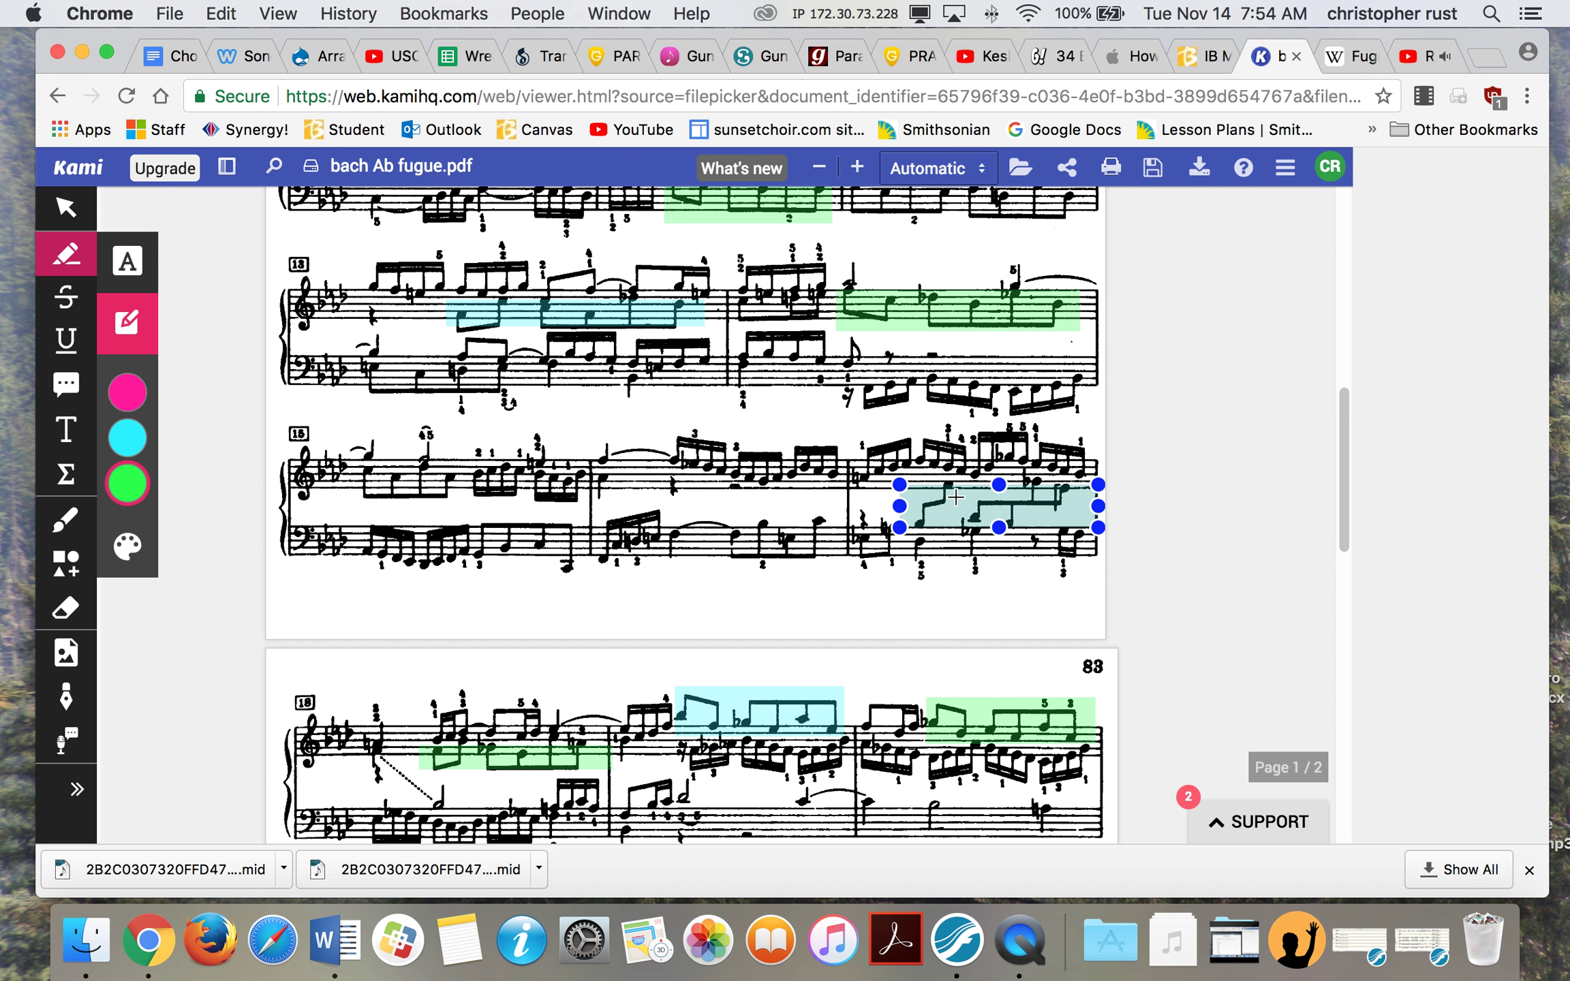
click(965, 564)
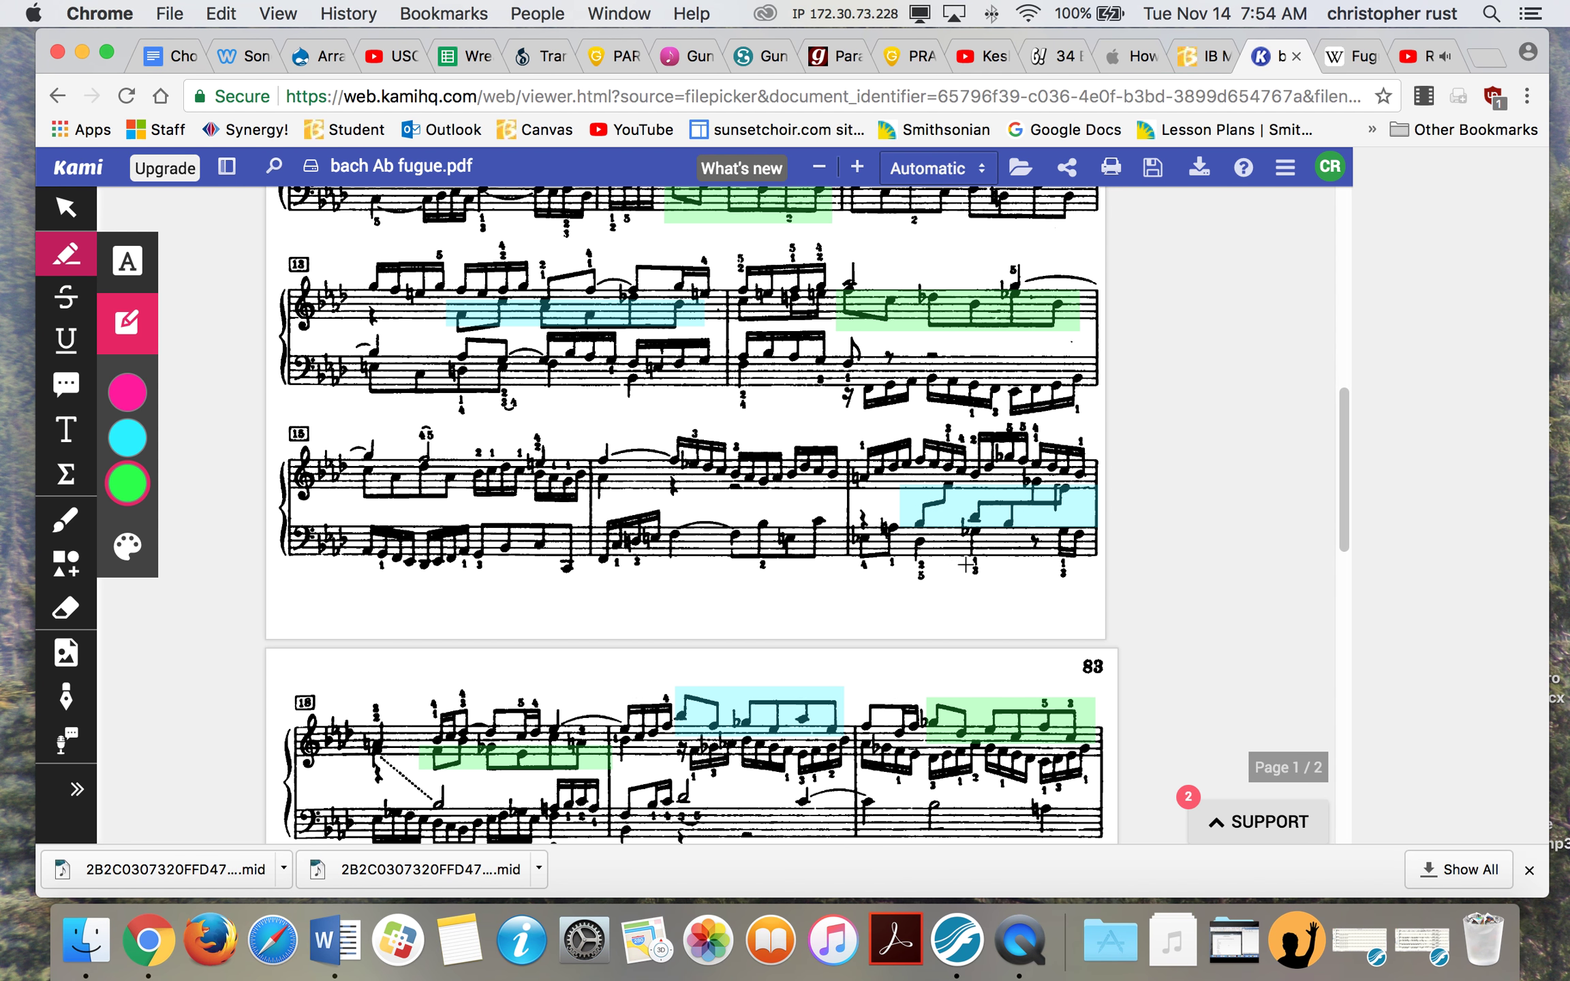
scroll(422, 745, down, 3)
click(504, 676)
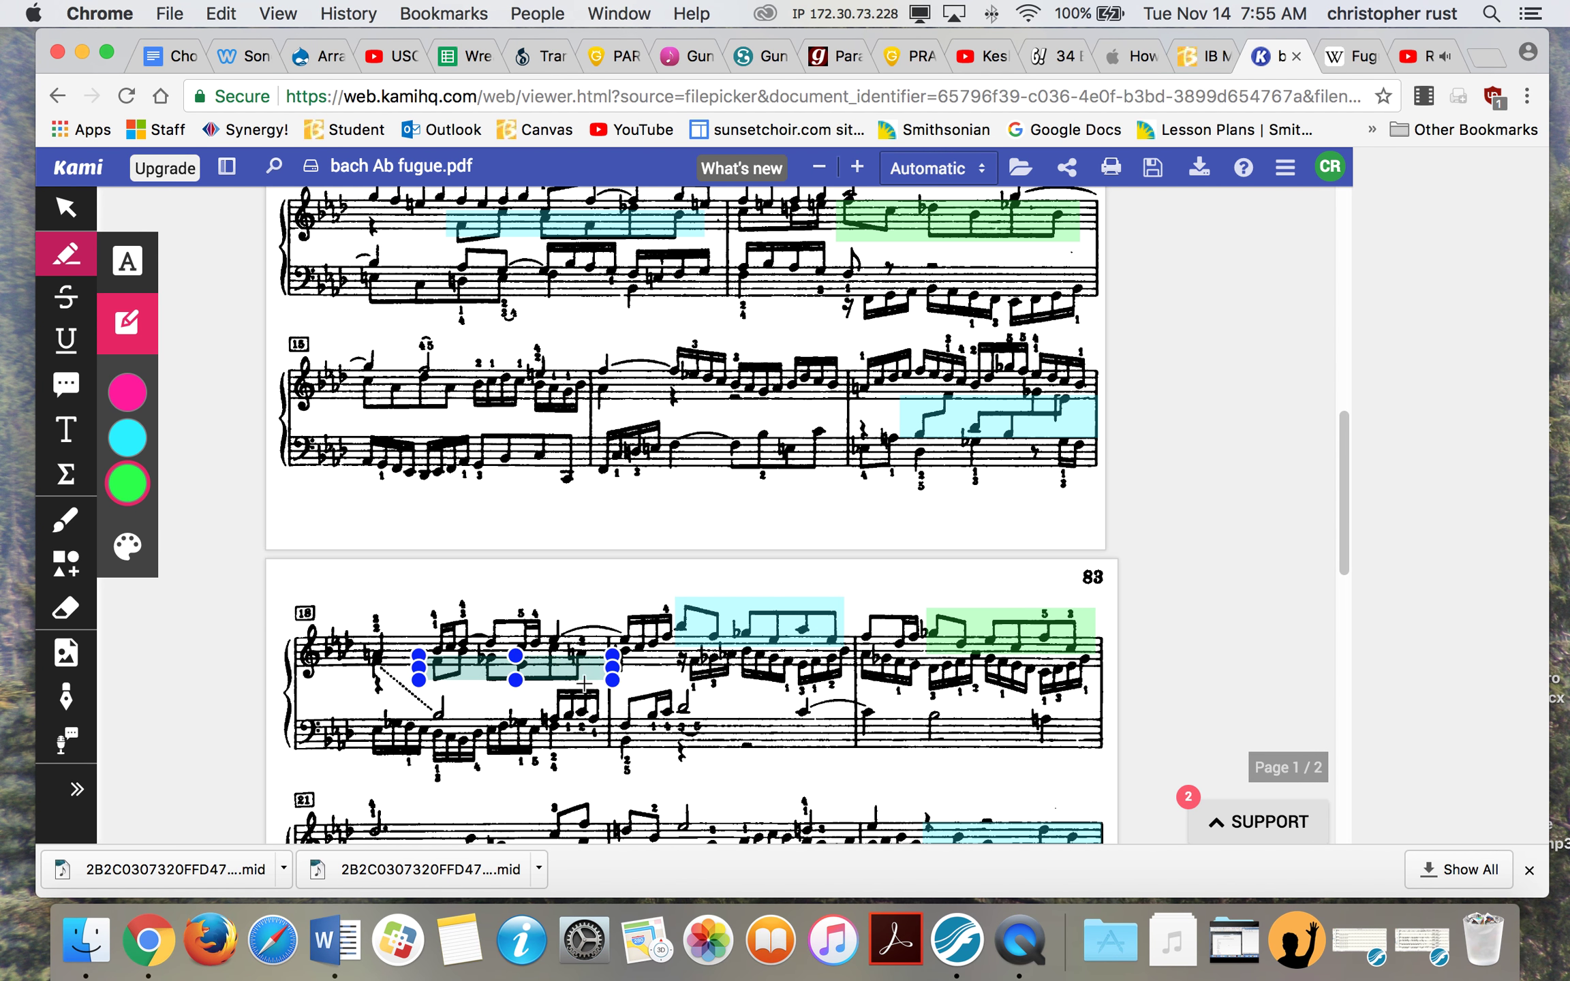
click(603, 718)
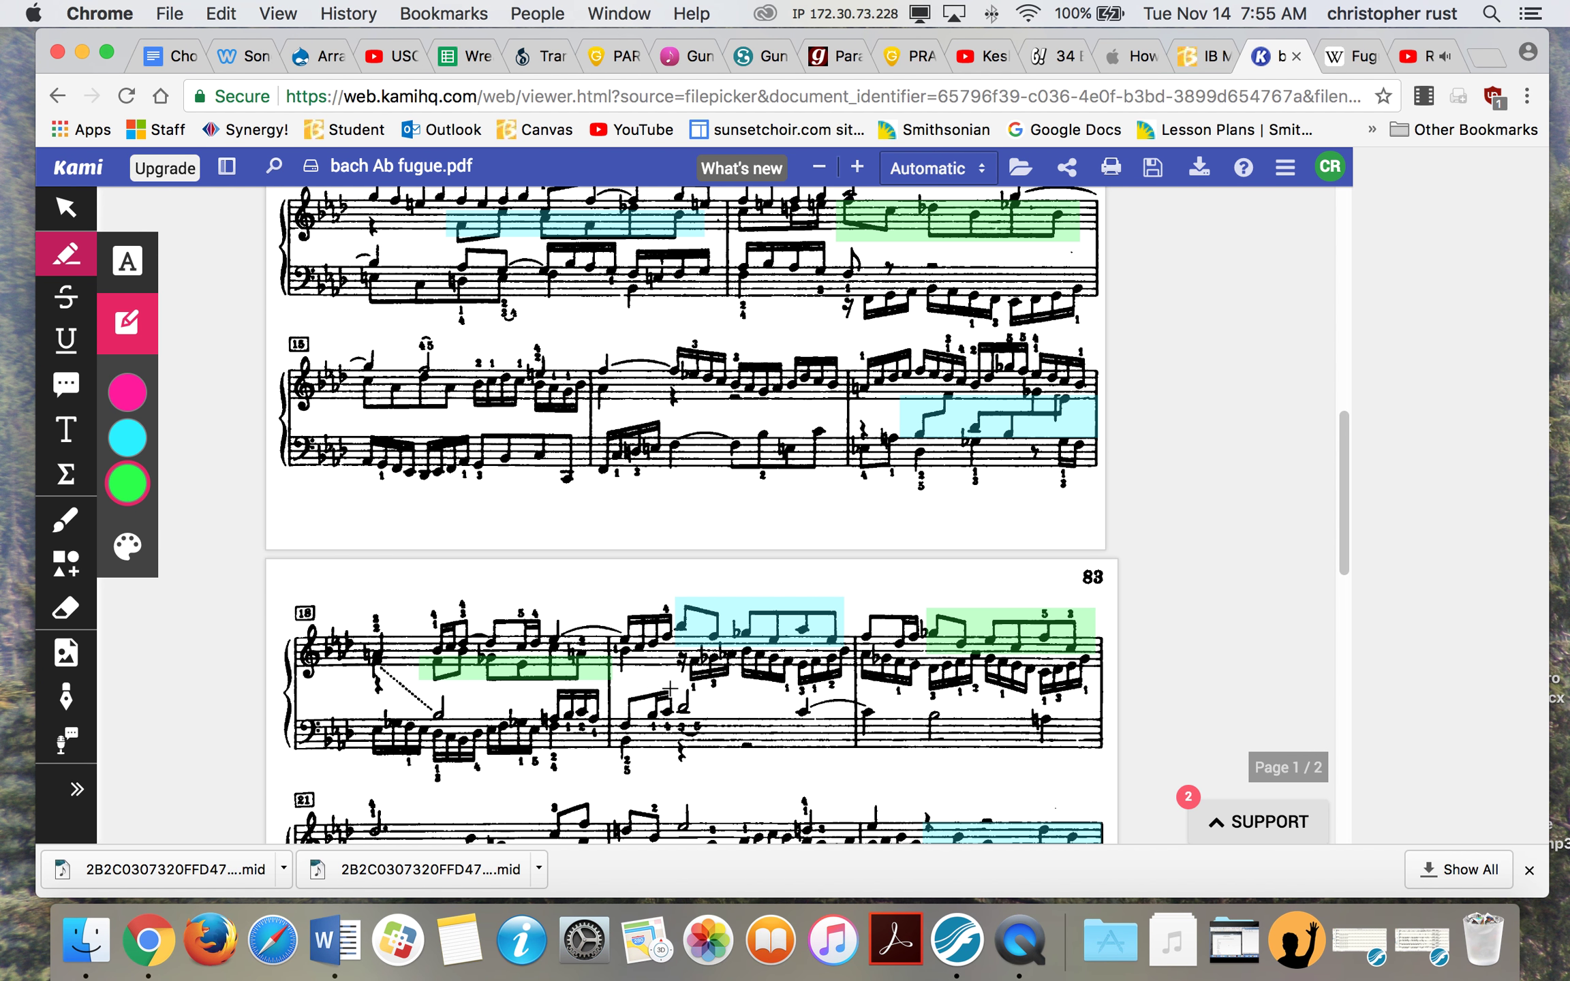
click(700, 613)
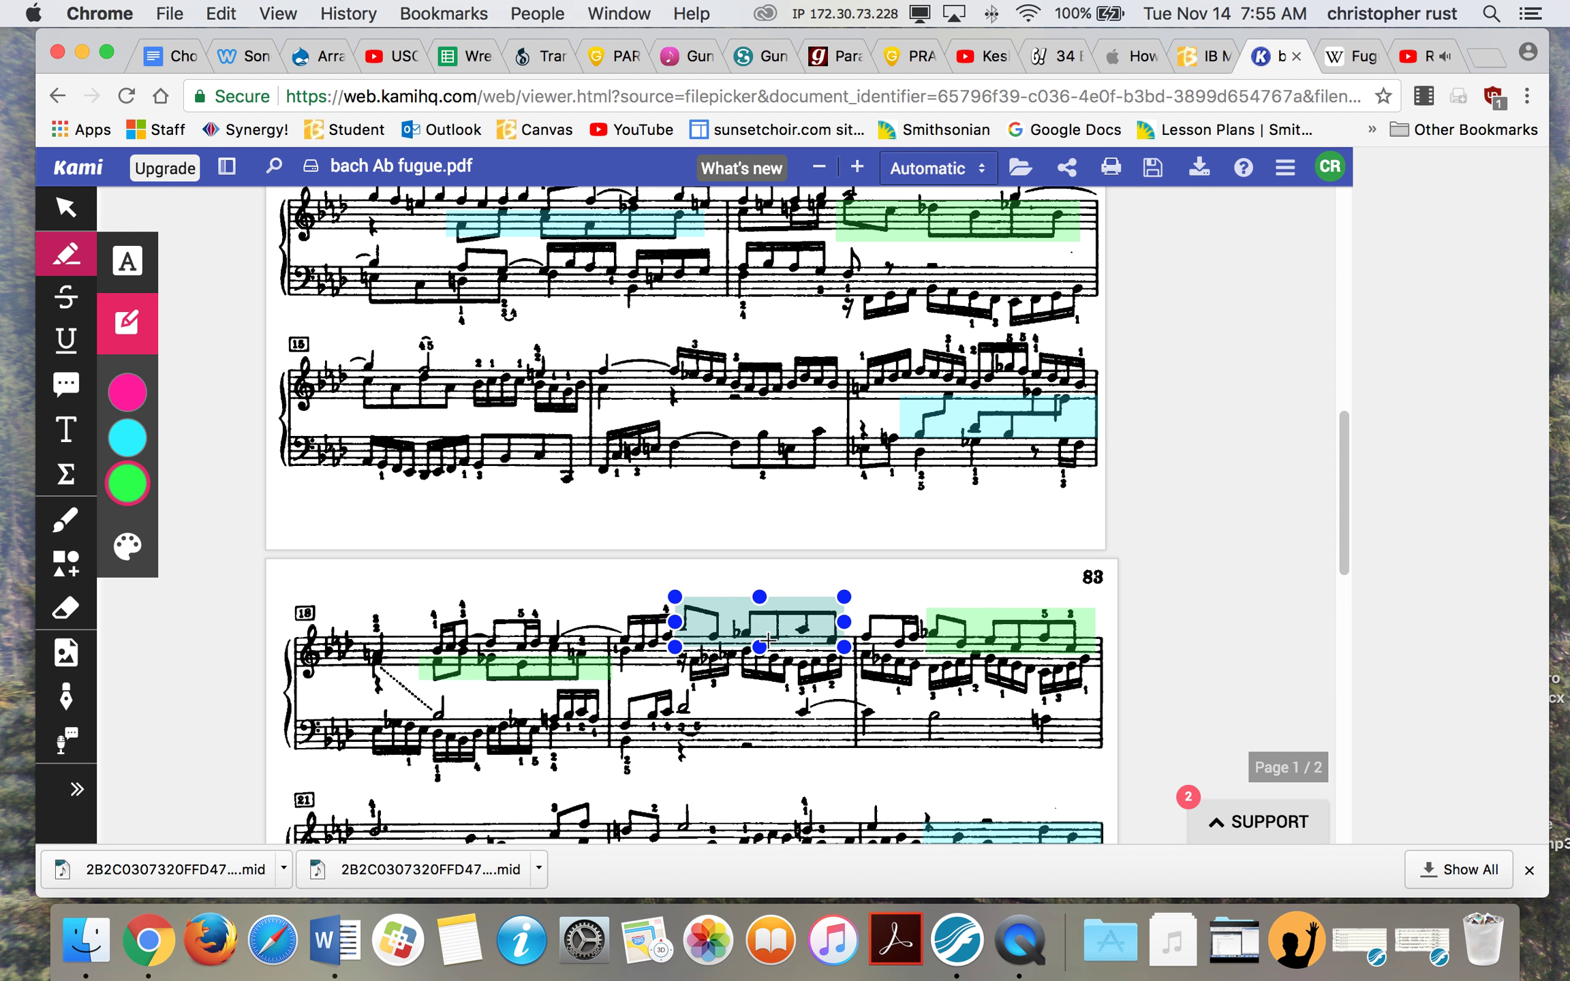
click(837, 678)
scroll(840, 685, down, 3)
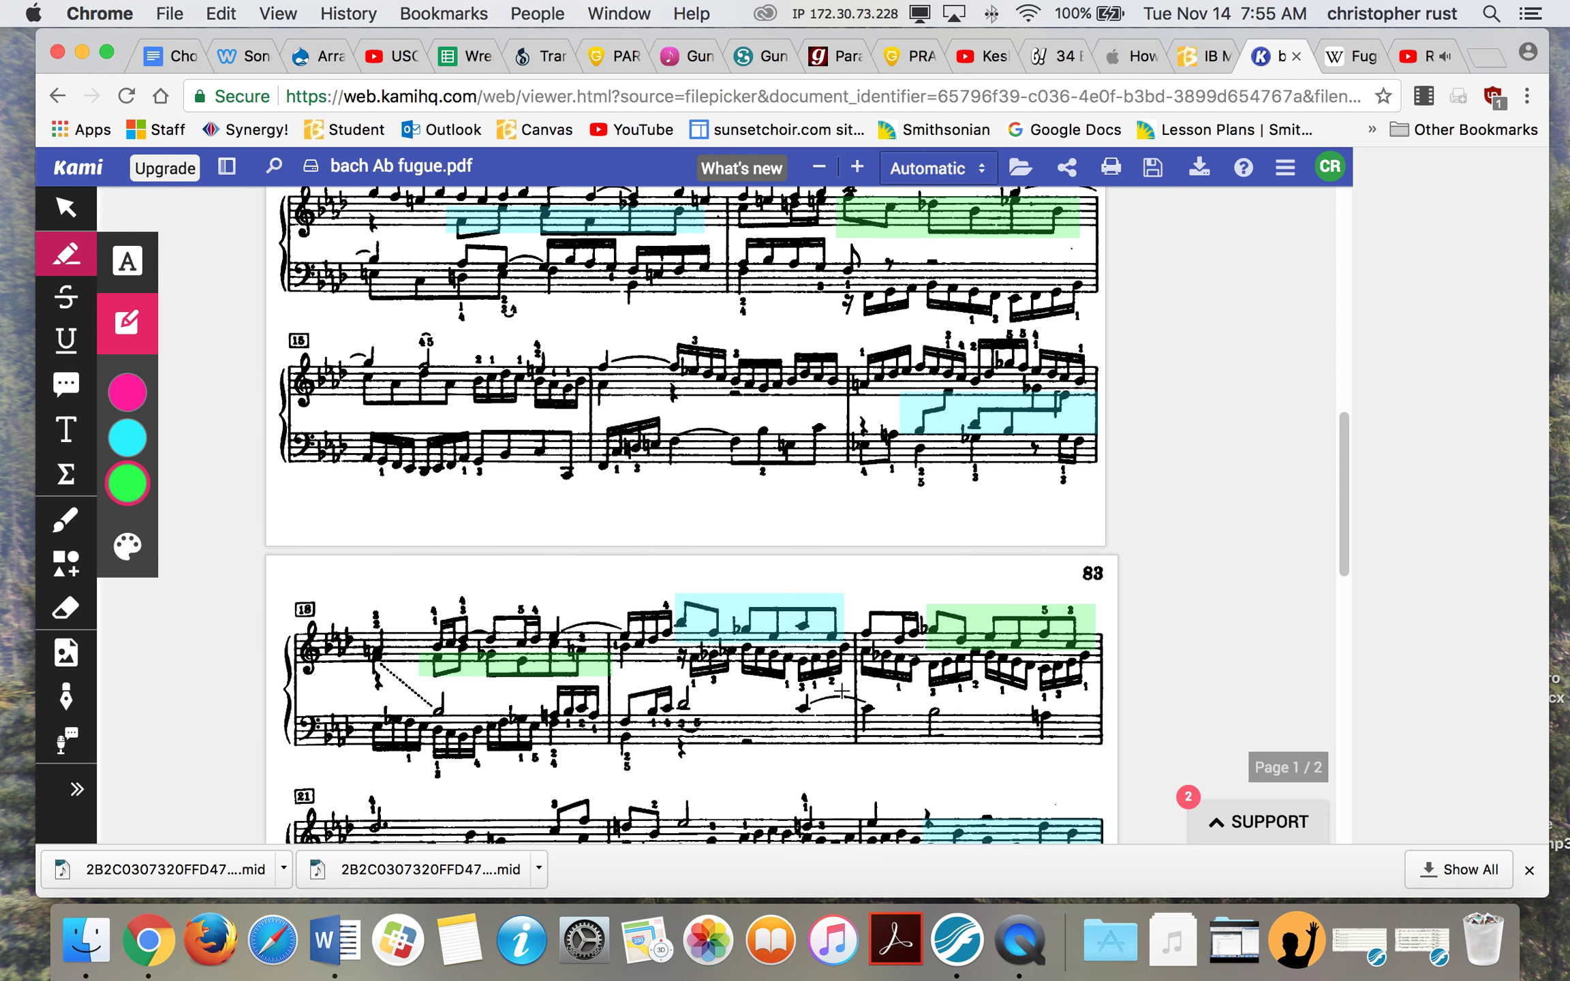
click(939, 496)
click(971, 522)
click(997, 515)
click(1030, 522)
click(1030, 521)
click(1024, 572)
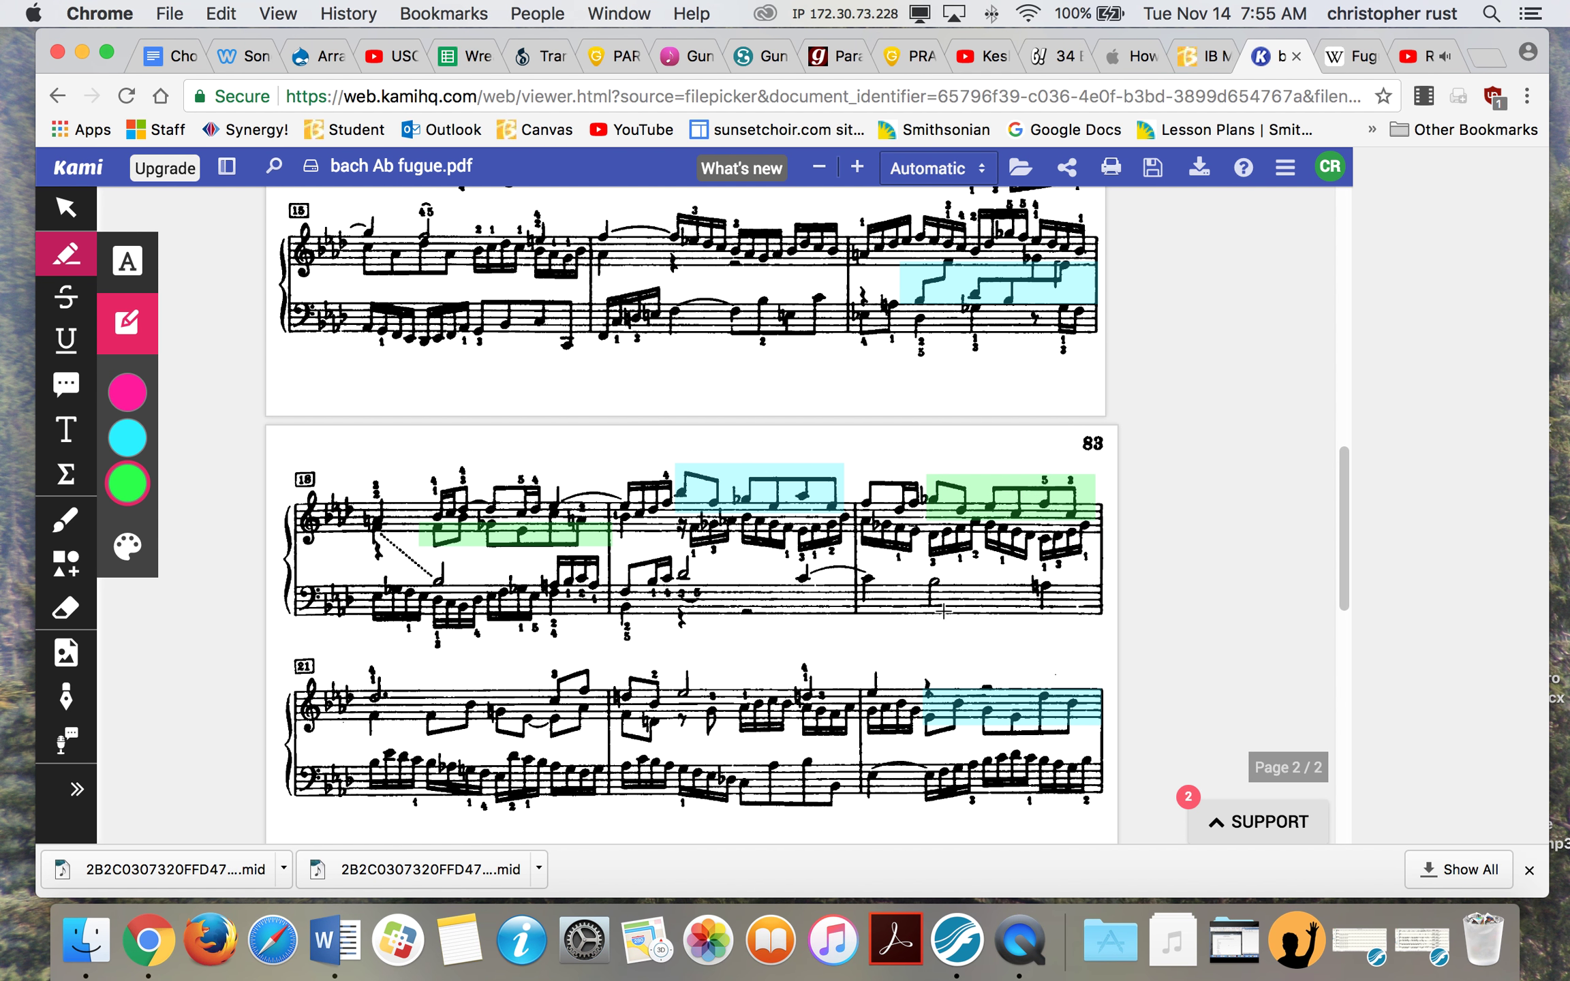
Step: Box-highlight in blue the lower and upper treble voices across measures 21–22 and the bass entry in measure 22
scroll(633, 674, down, 5)
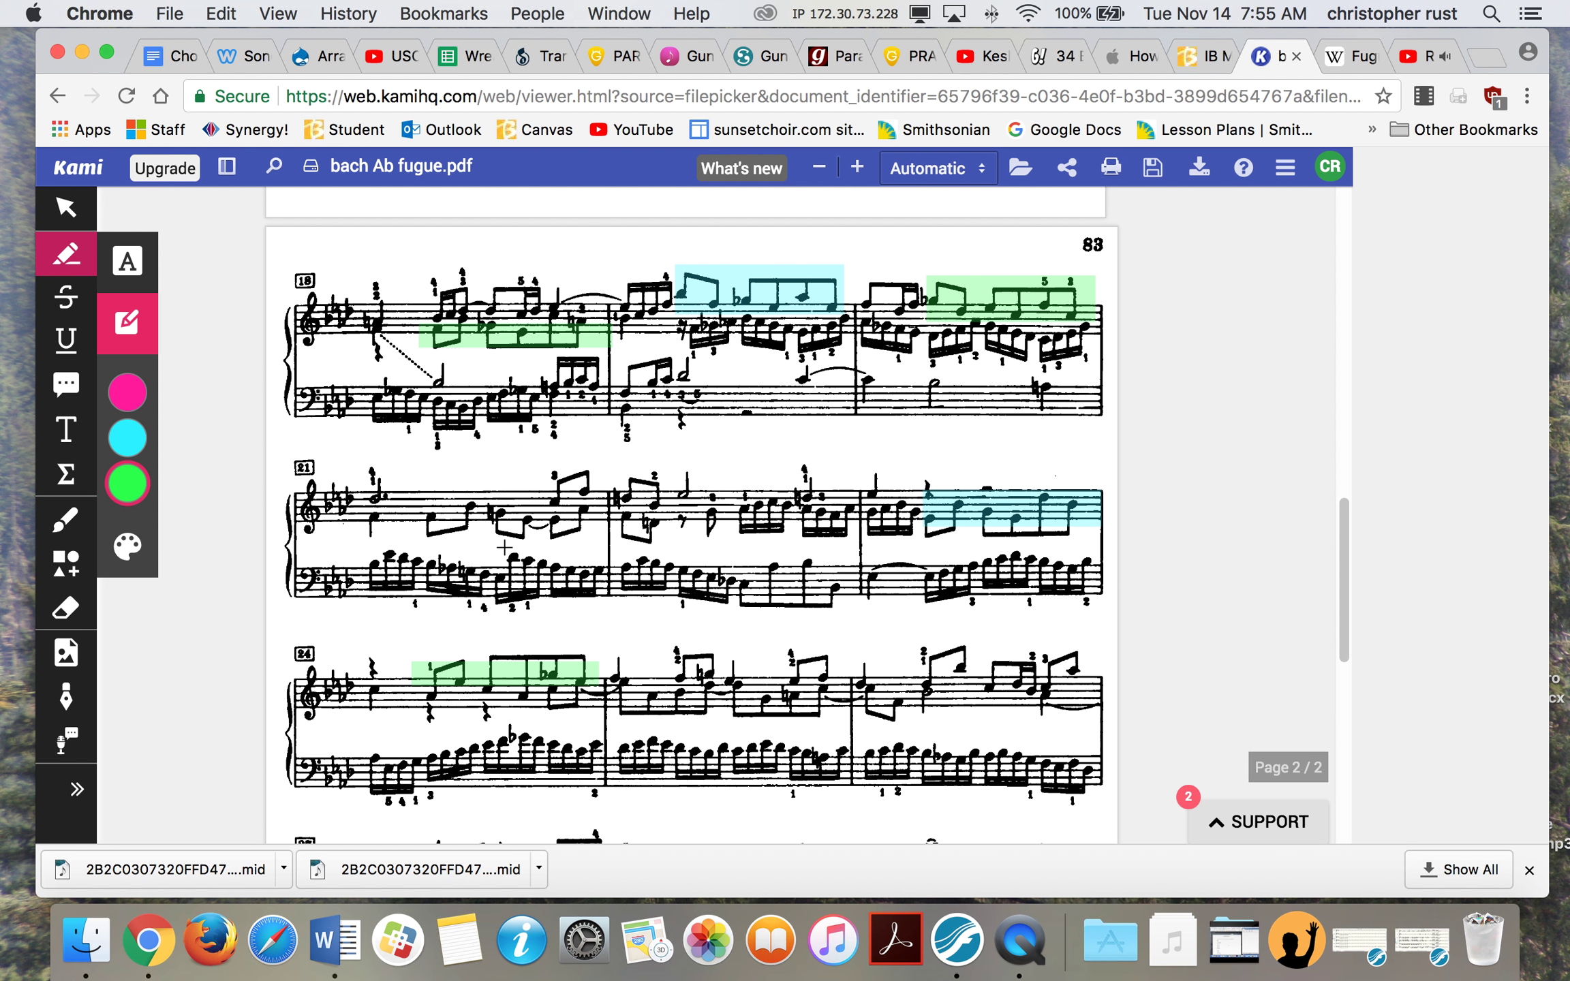
click(127, 438)
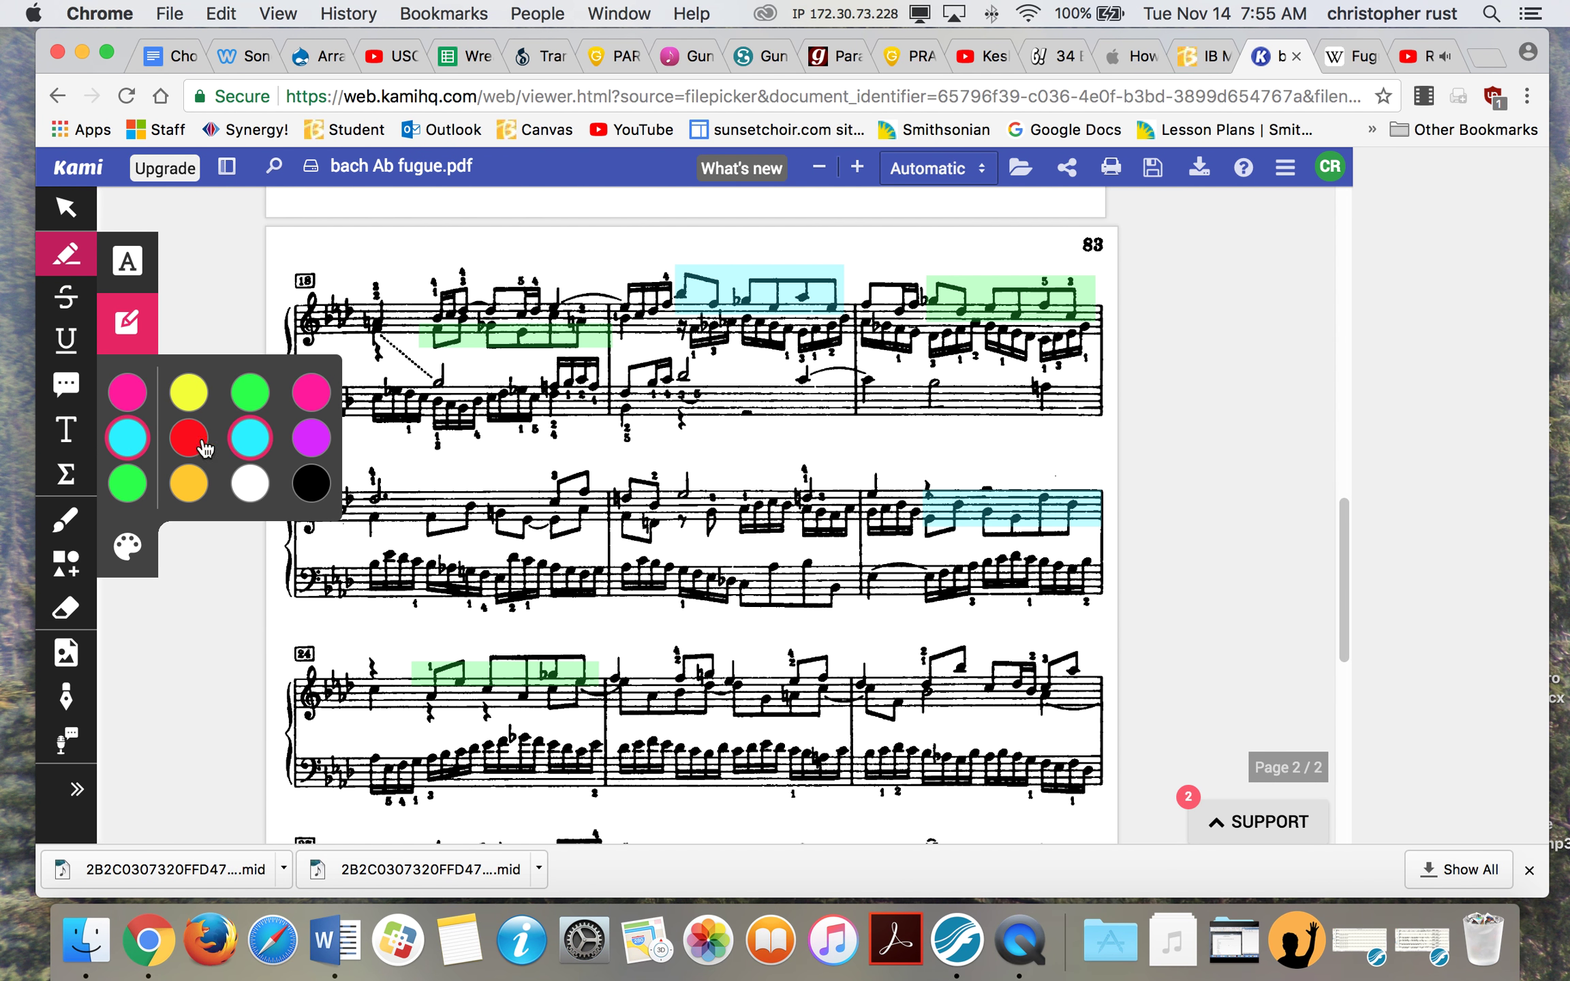
mouse_move(412, 491)
mouse_down()
mouse_move(520, 527)
mouse_move(673, 511)
mouse_up()
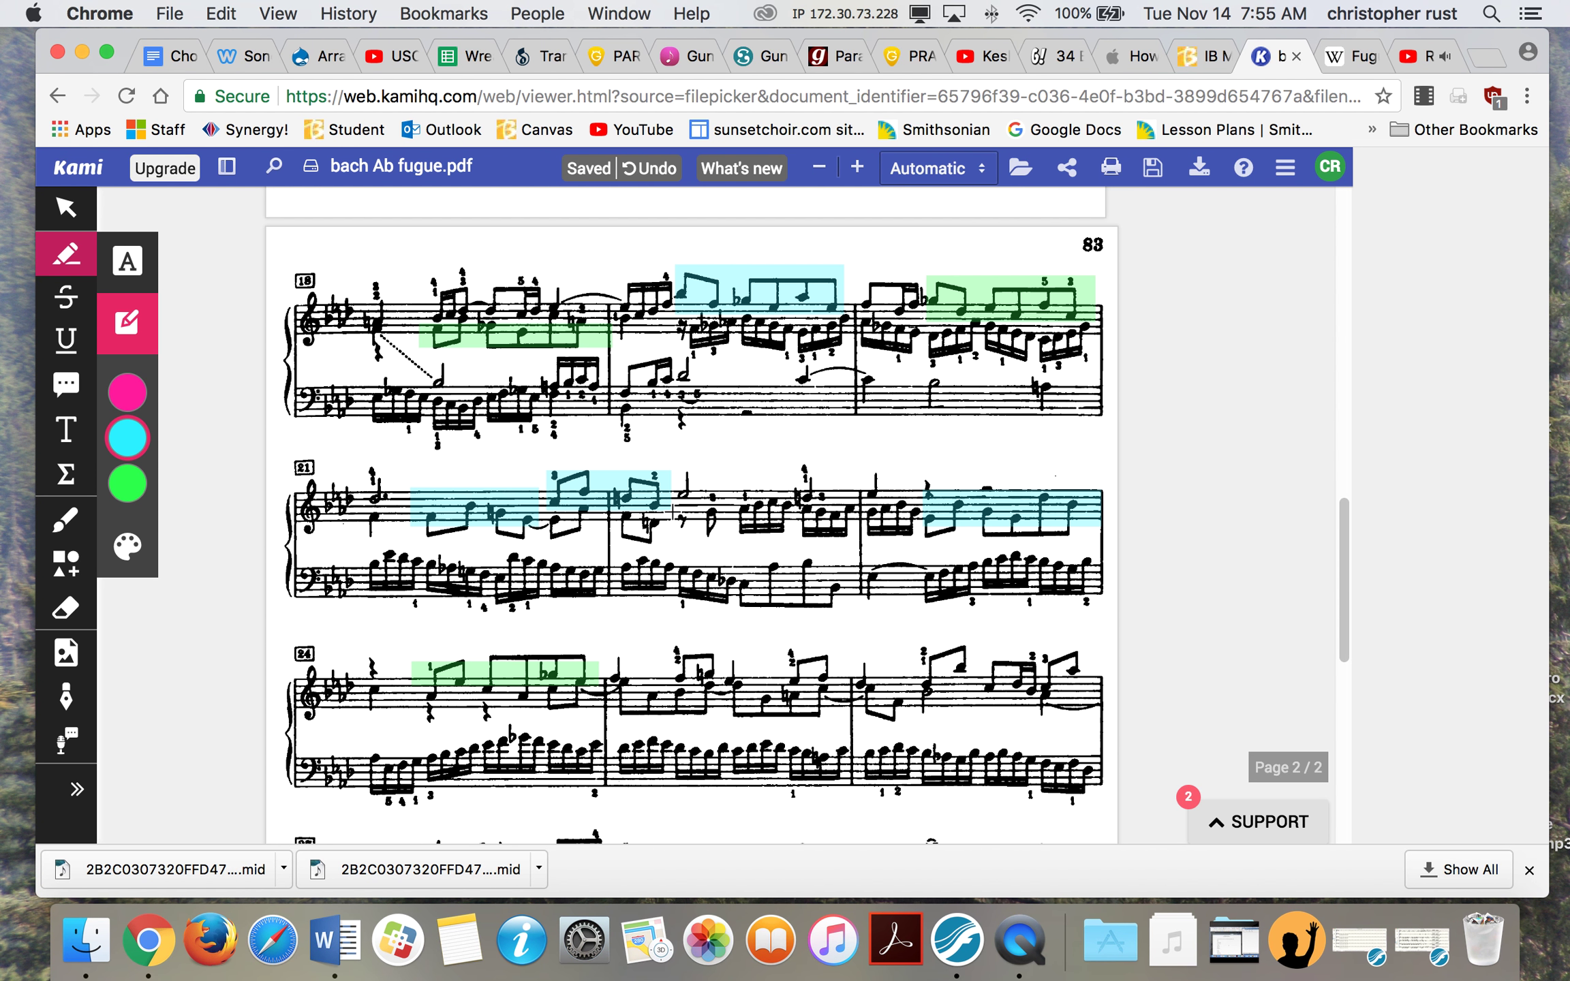
mouse_move(740, 577)
mouse_down()
mouse_move(791, 606)
mouse_move(850, 608)
mouse_up()
Step: Review the highlighted entries in measures 24 and 27–30, and check the remaining measures to the end of the score
scroll(850, 609, down, 5)
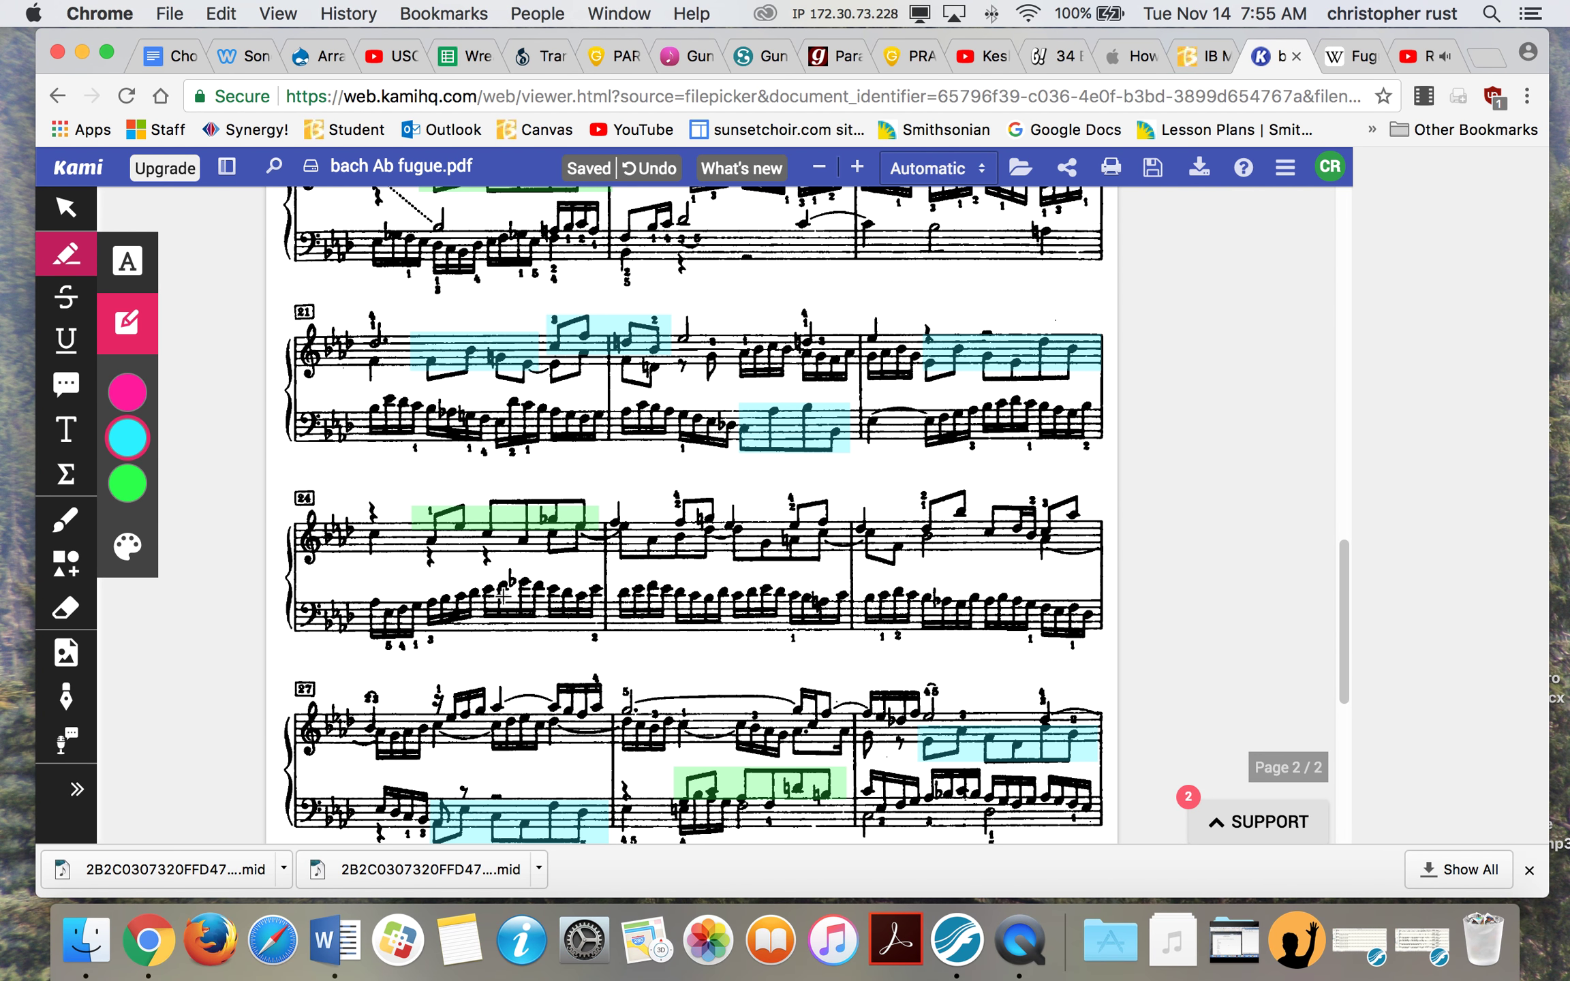
click(549, 521)
click(552, 521)
scroll(725, 536, down, 3)
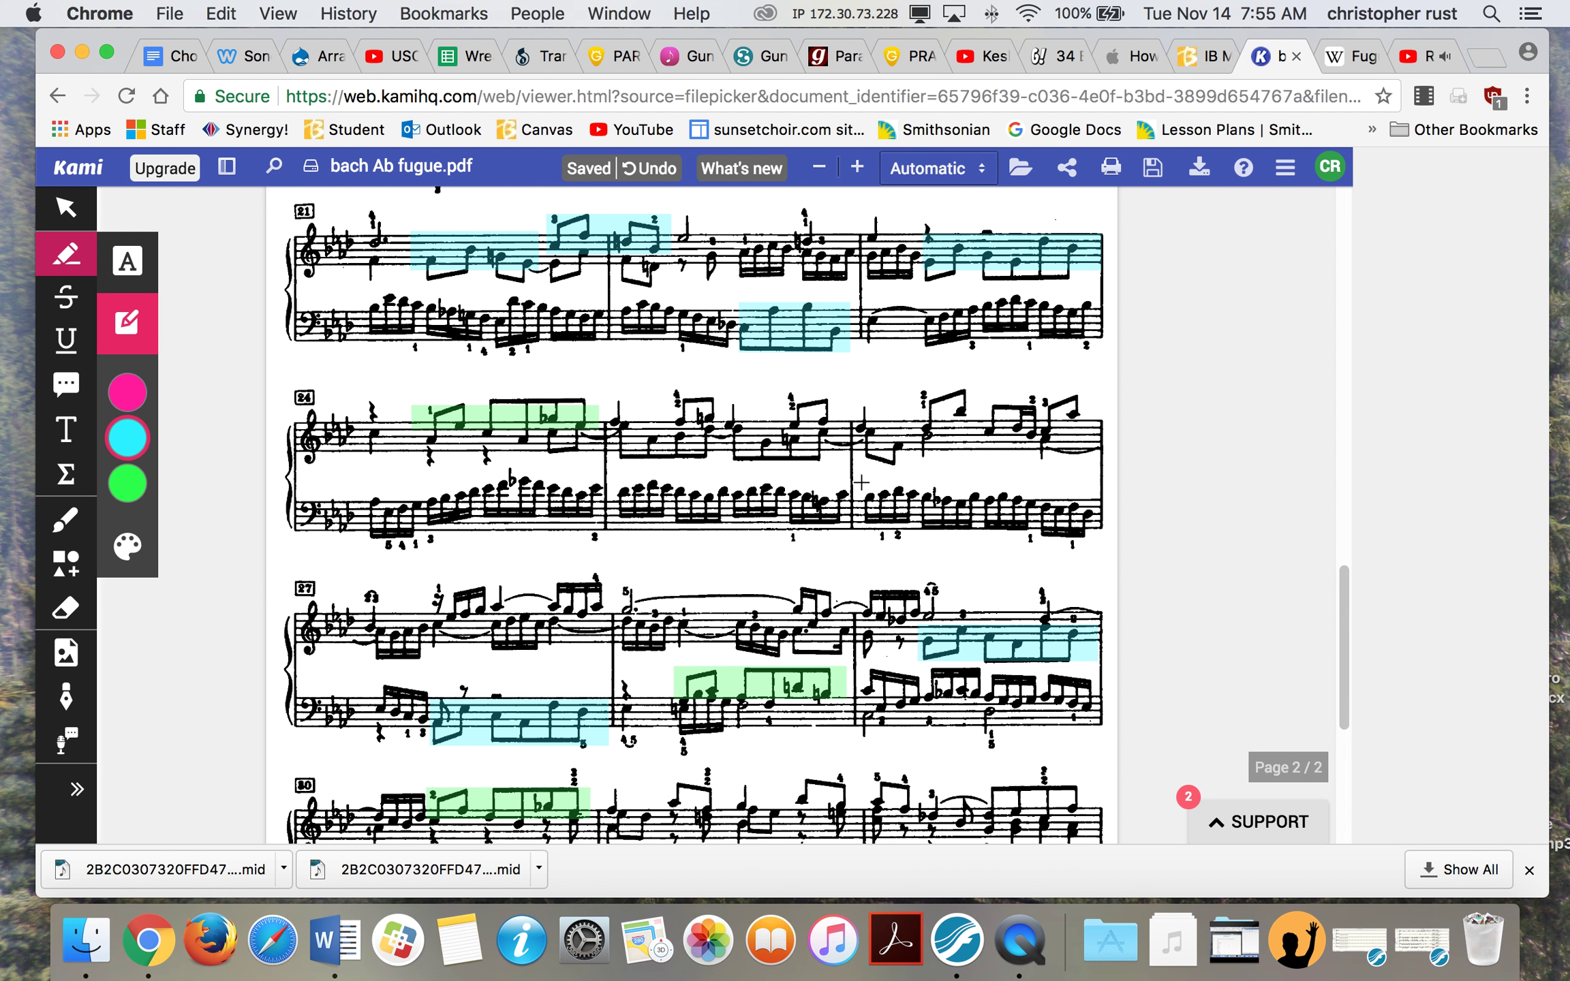
click(549, 726)
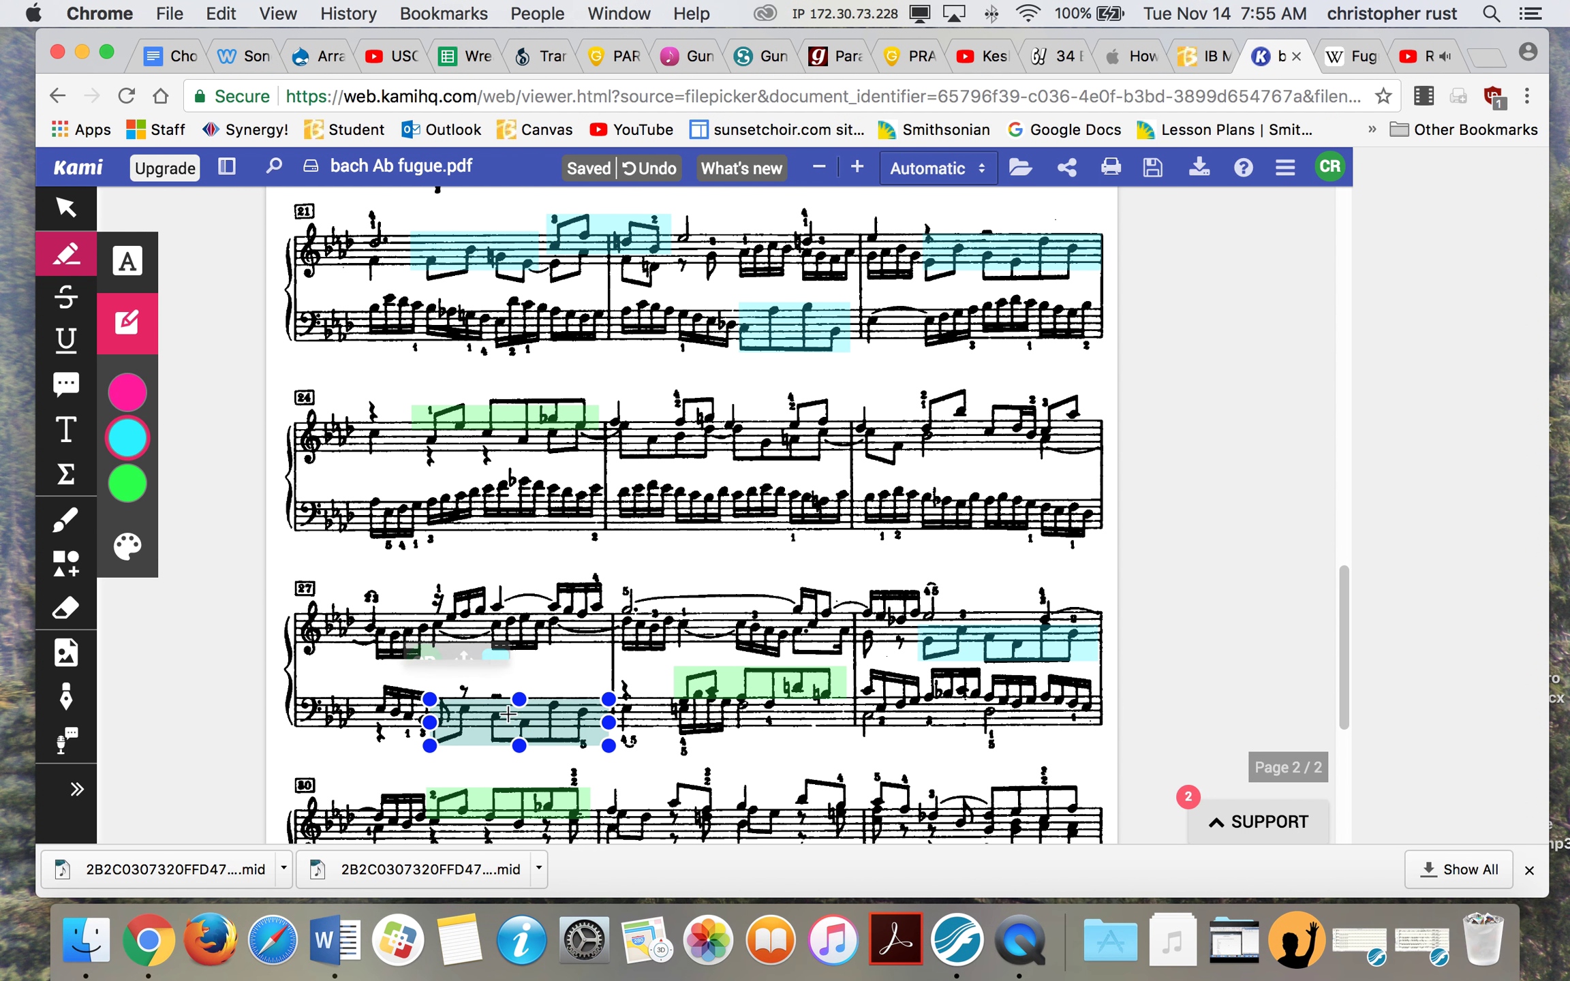
click(647, 758)
scroll(650, 757, down, 5)
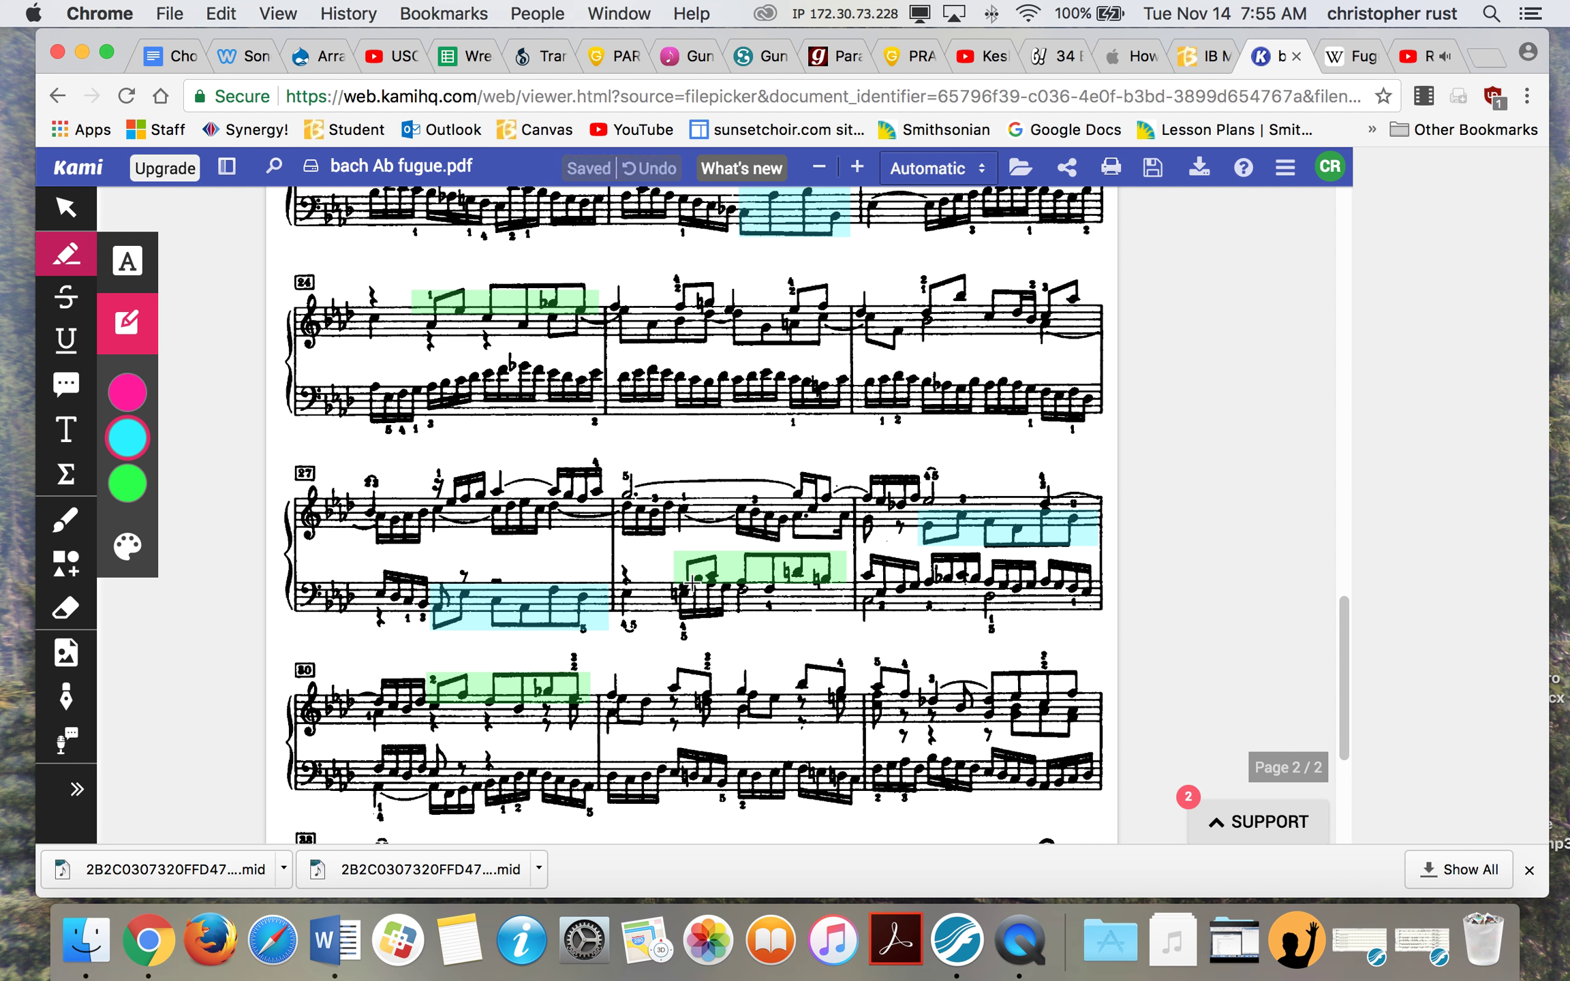
click(685, 578)
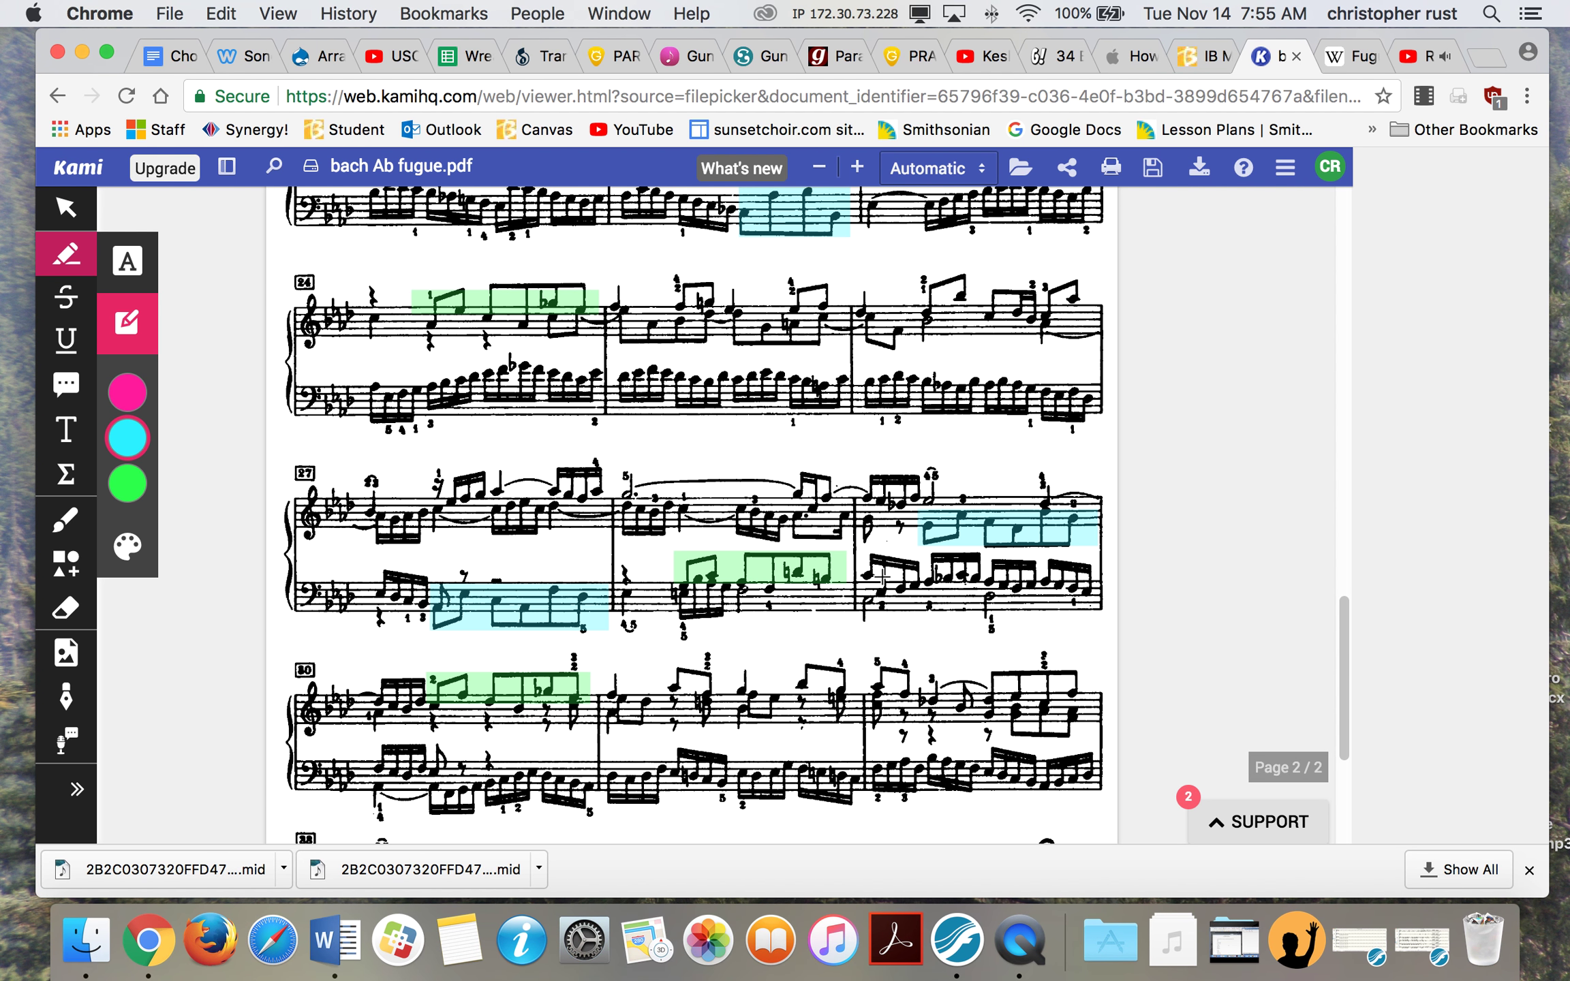
click(935, 523)
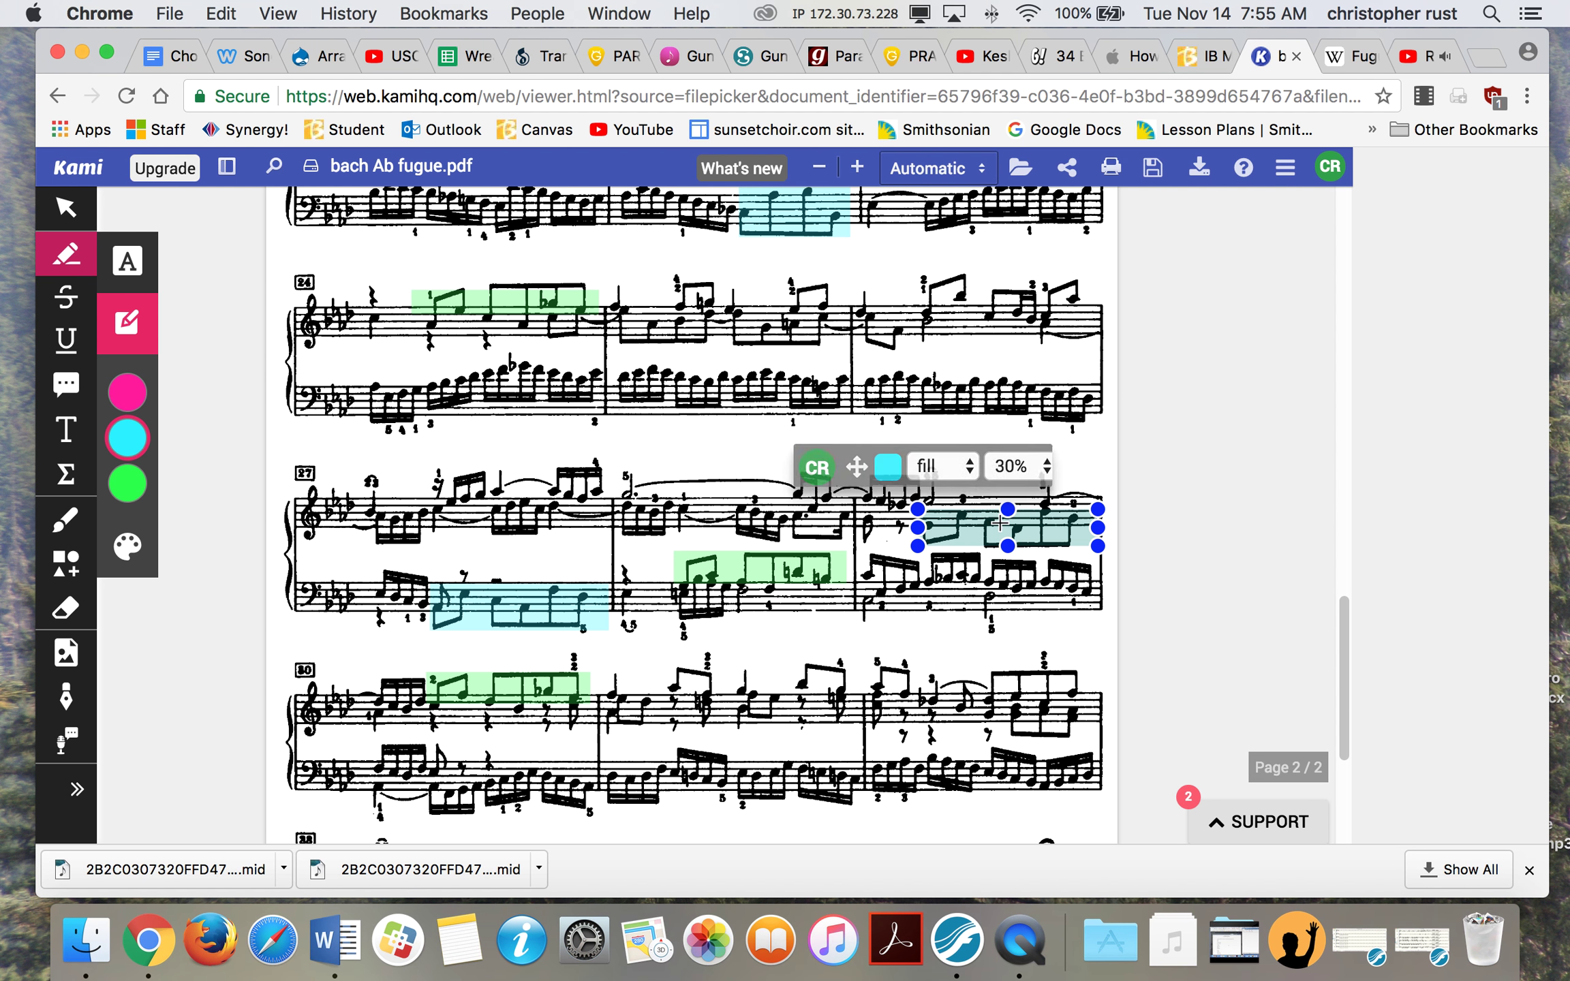
key(Escape)
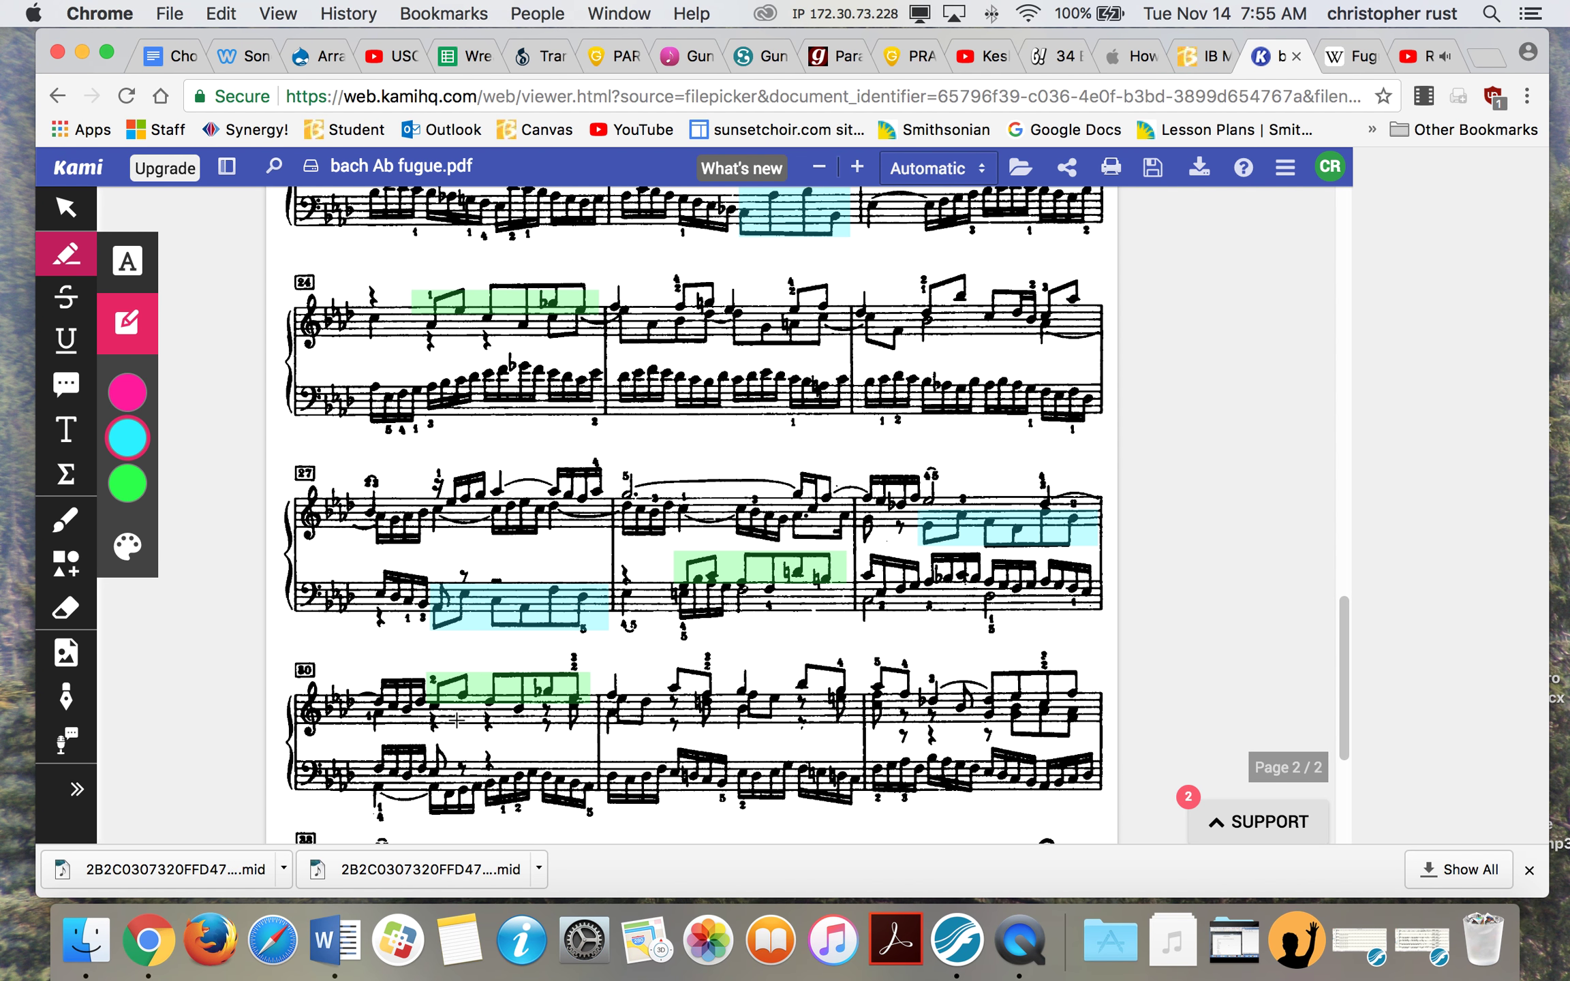
scroll(456, 719, down, 3)
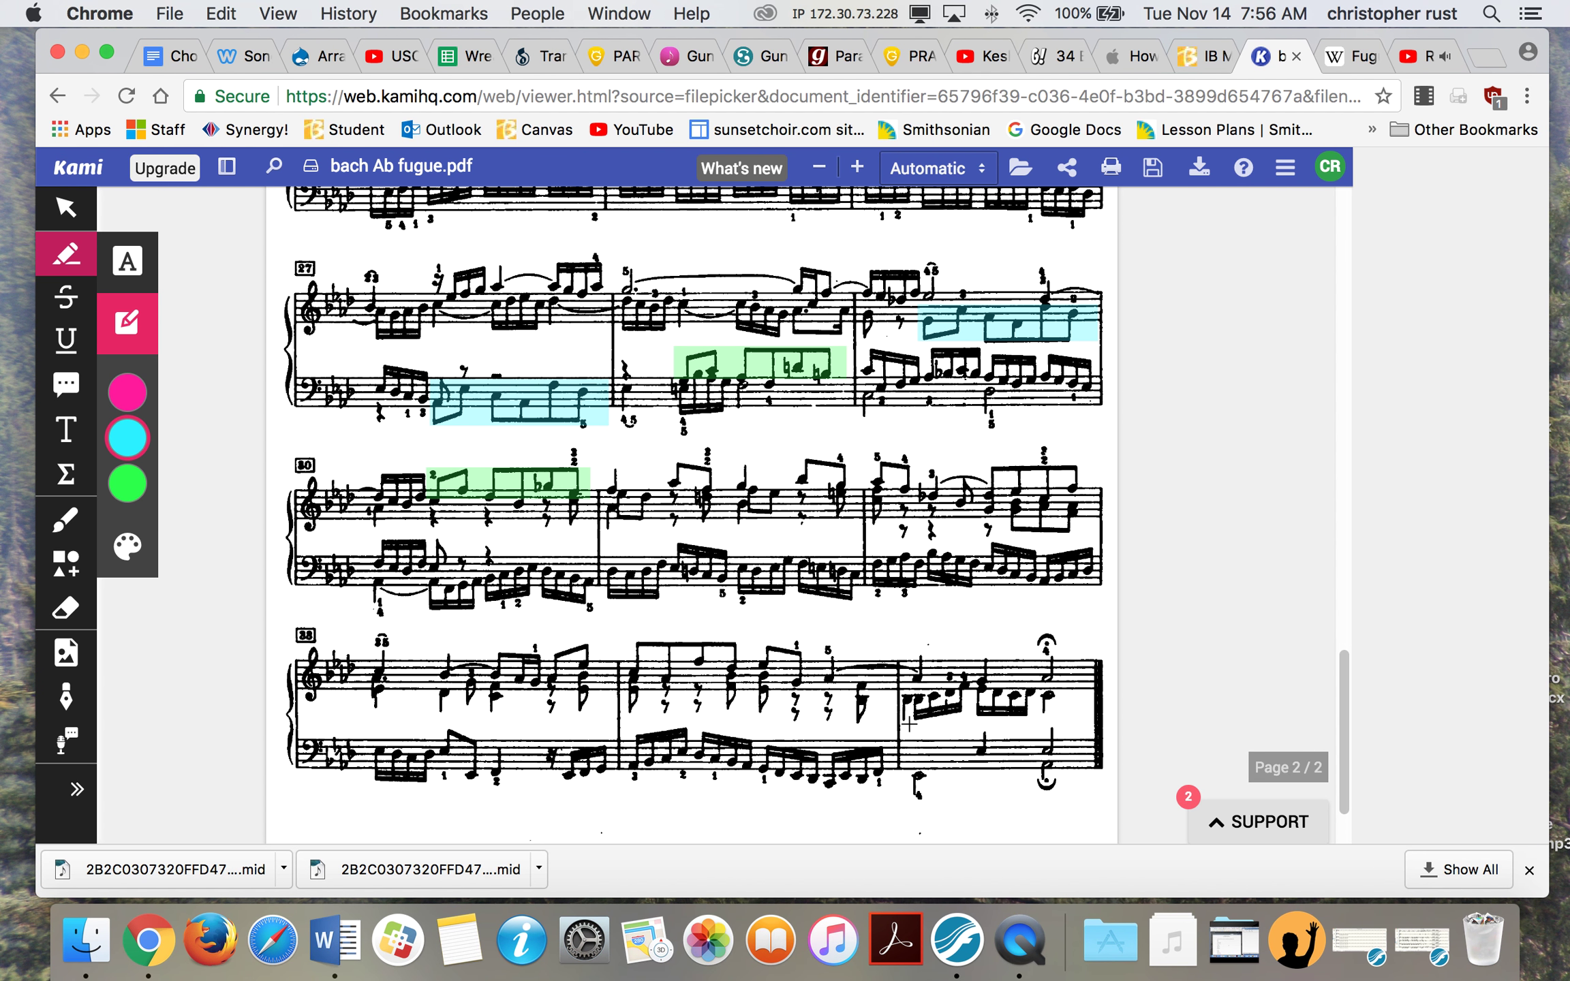
Step: Pause the Richter recording of the fugue on YouTube and return to the start of the score in Kami
click(1442, 65)
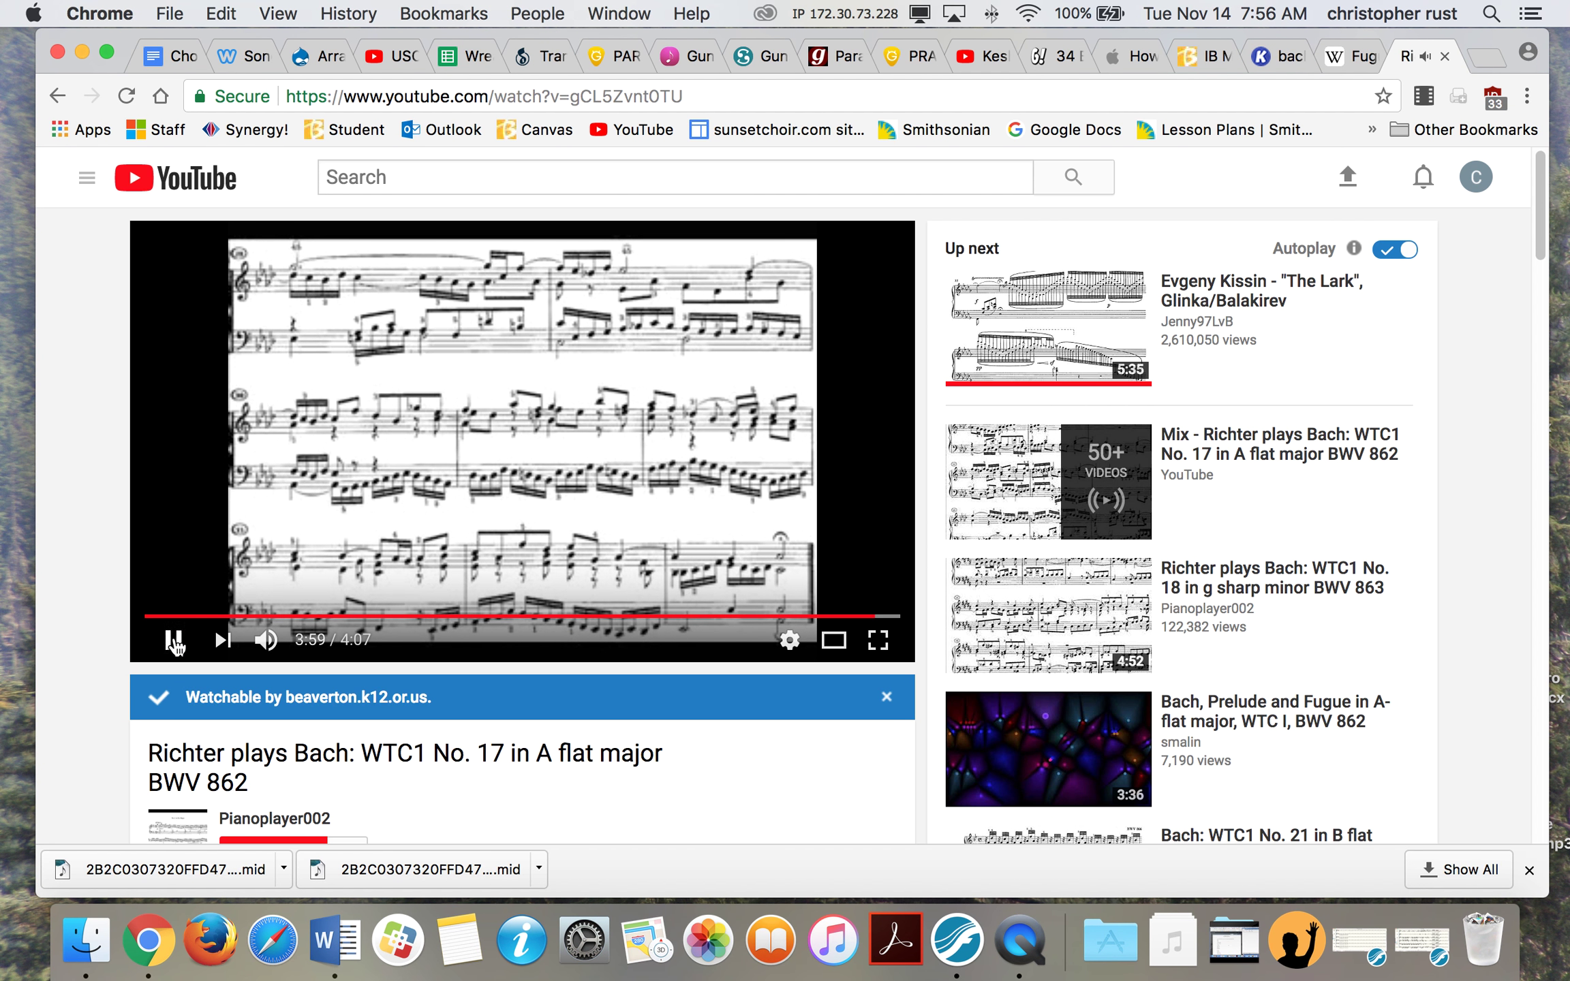
click(1285, 57)
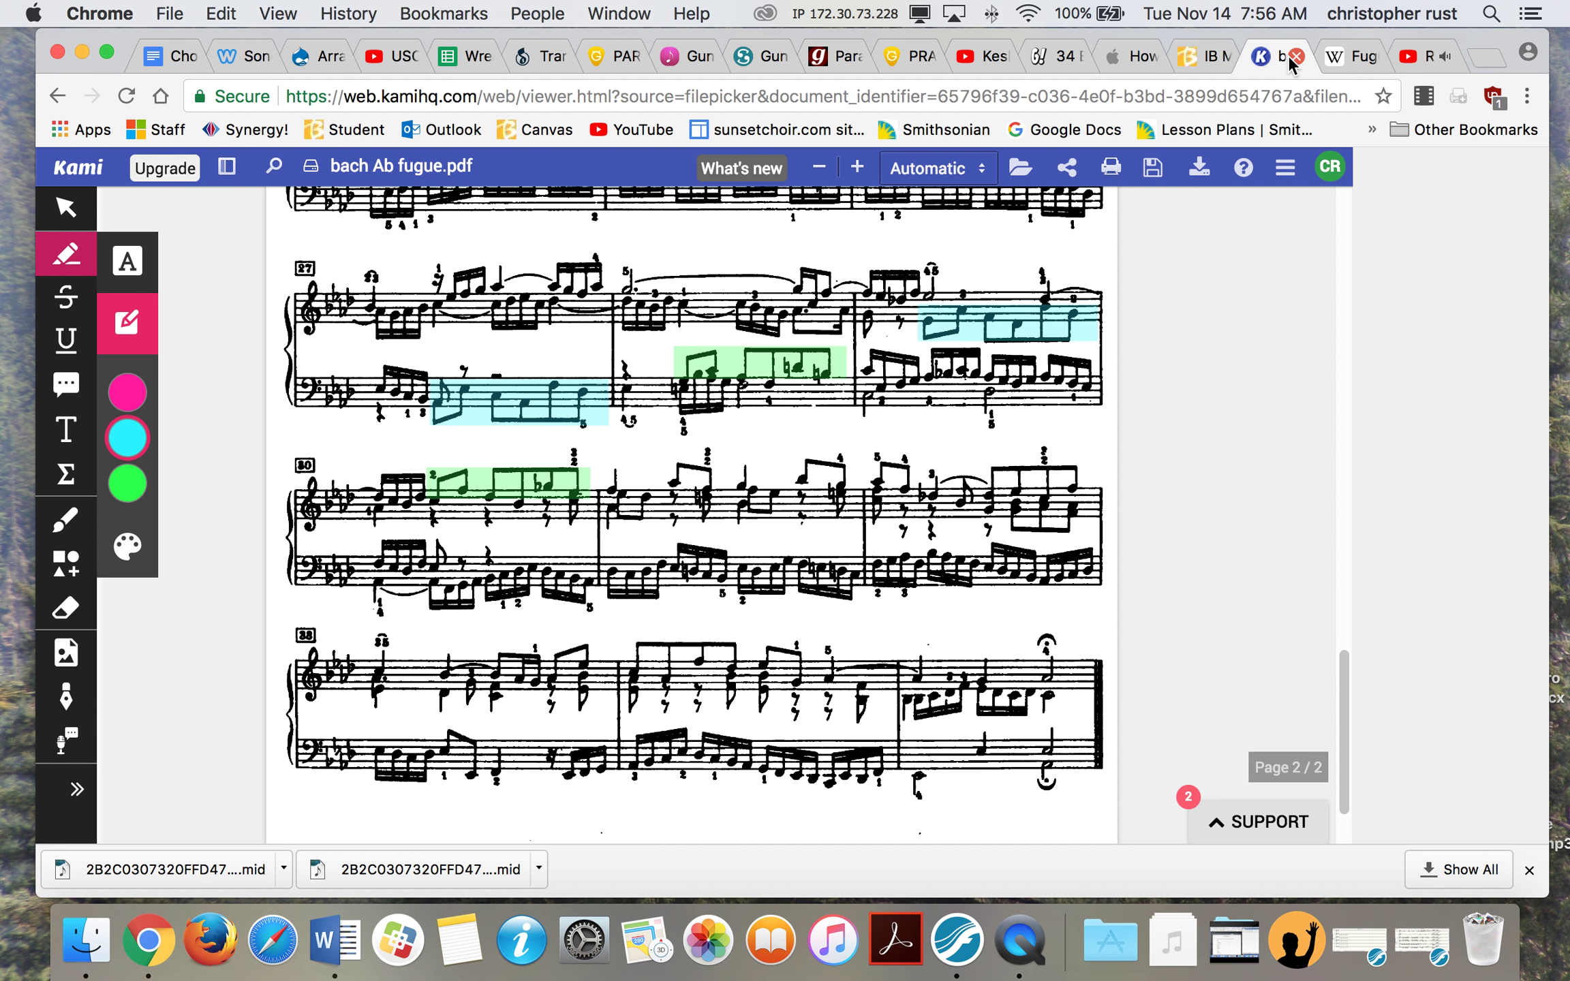
scroll(831, 716, up, 8)
scroll(832, 716, up, 10)
click(832, 716)
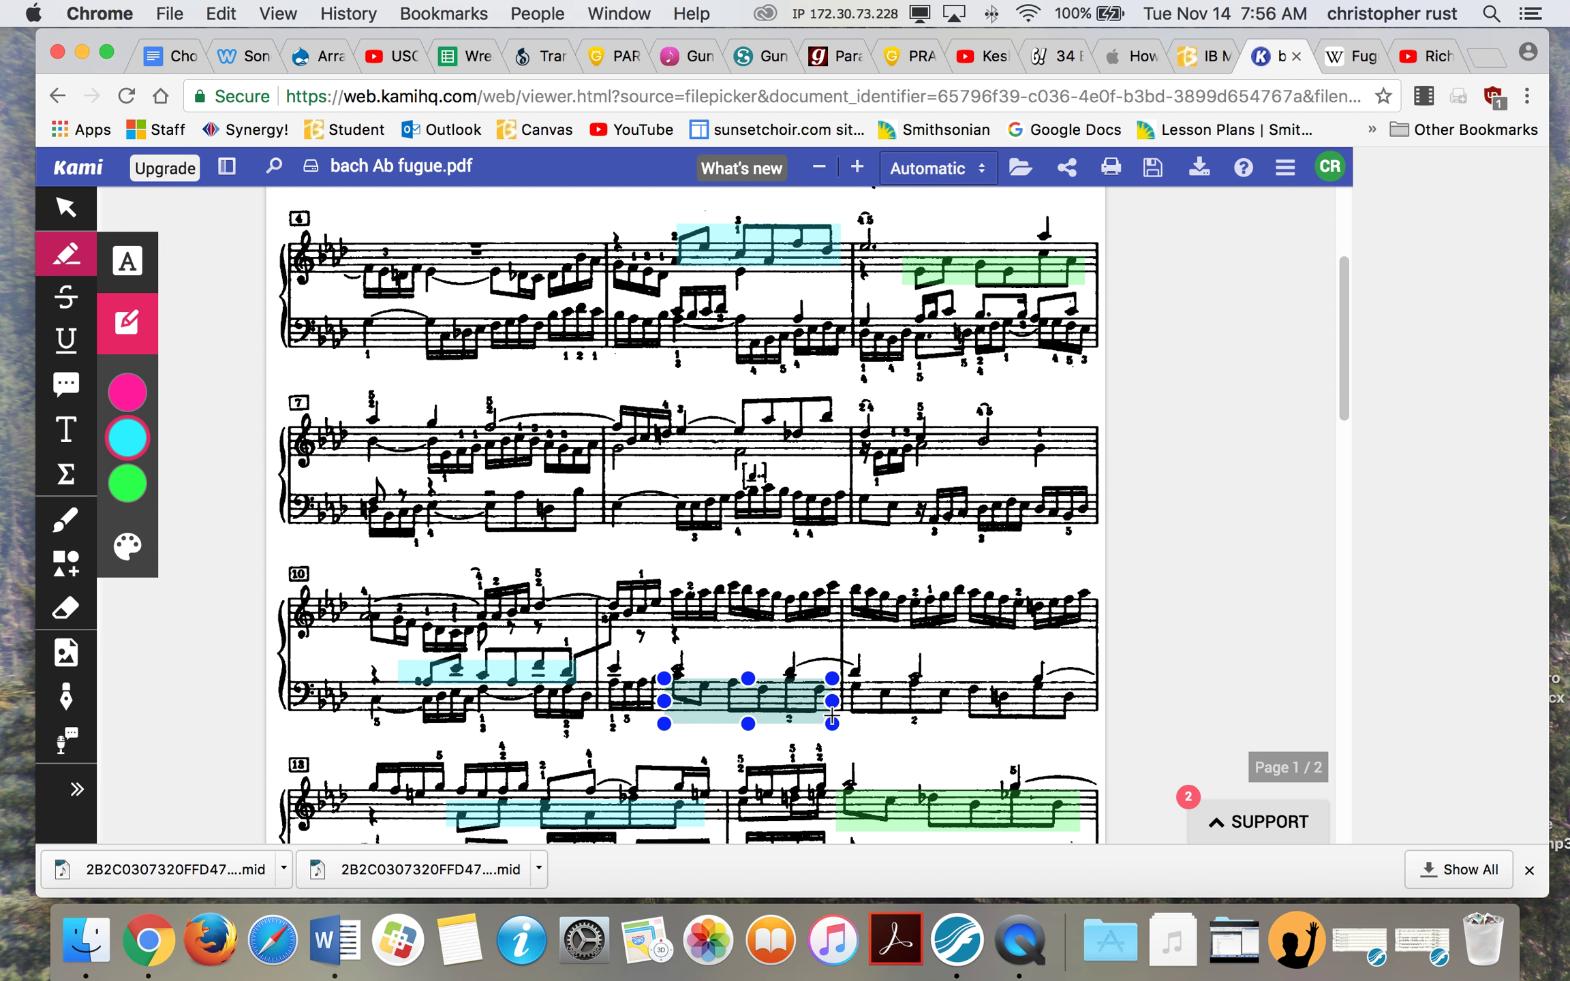
scroll(832, 715, up, 5)
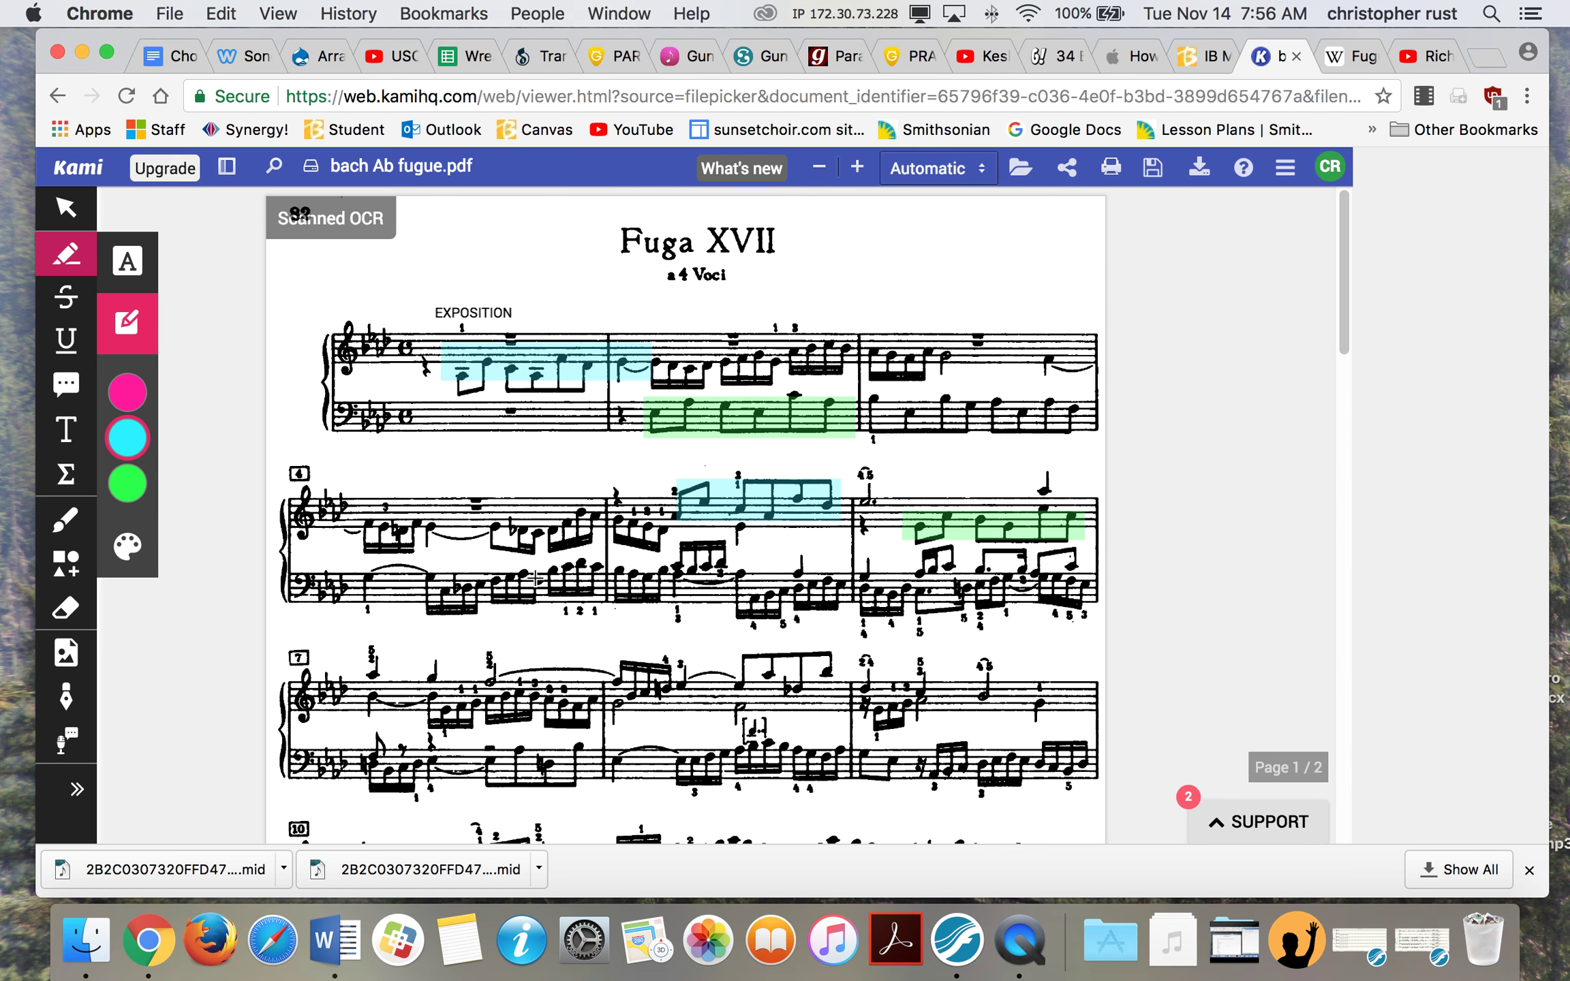
Step: Examine the highlighted subject and answer entries in the exposition, measures 1–6, and the passage that follows them
scroll(607, 565, down, 3)
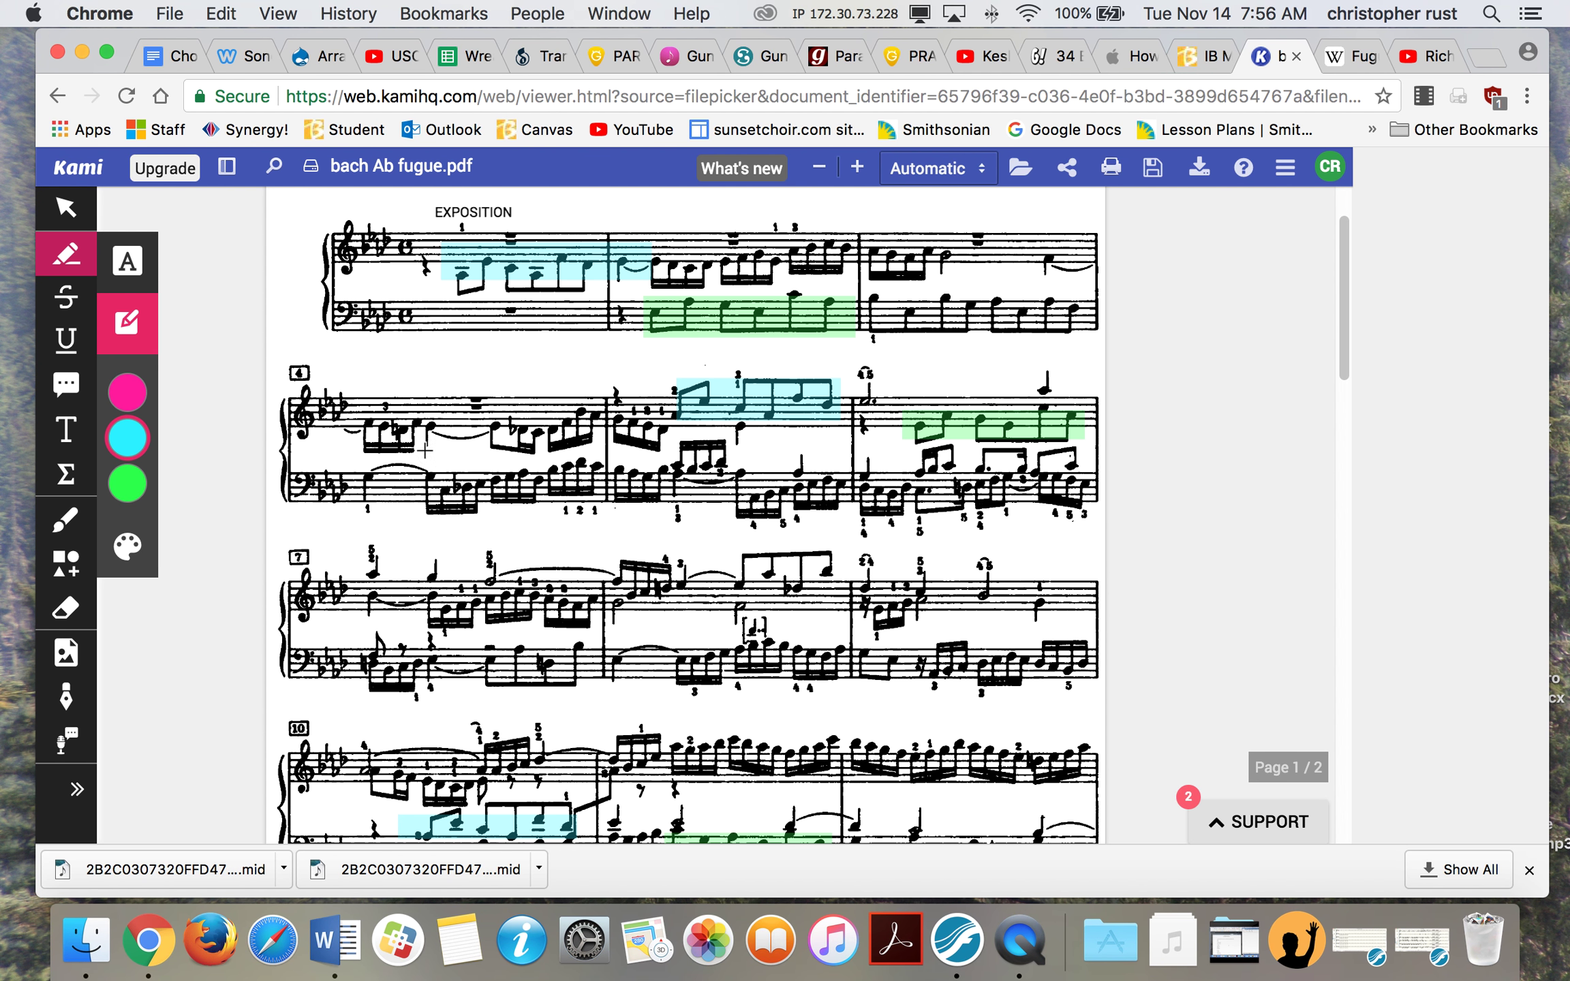
click(584, 251)
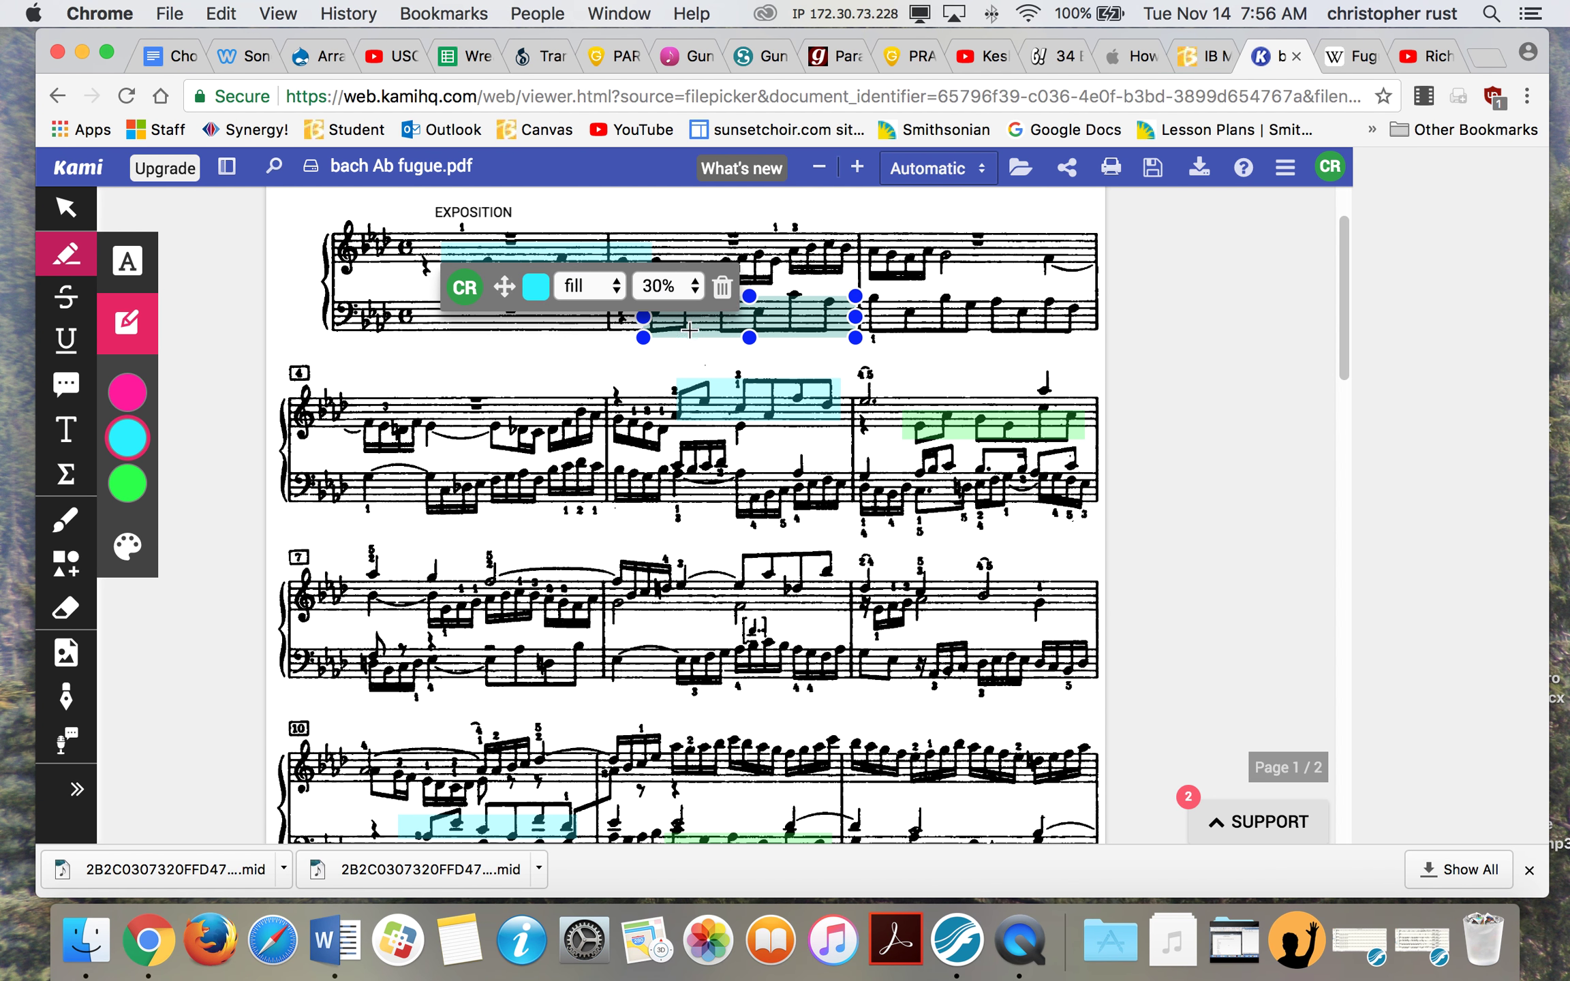
click(533, 340)
click(532, 283)
click(693, 320)
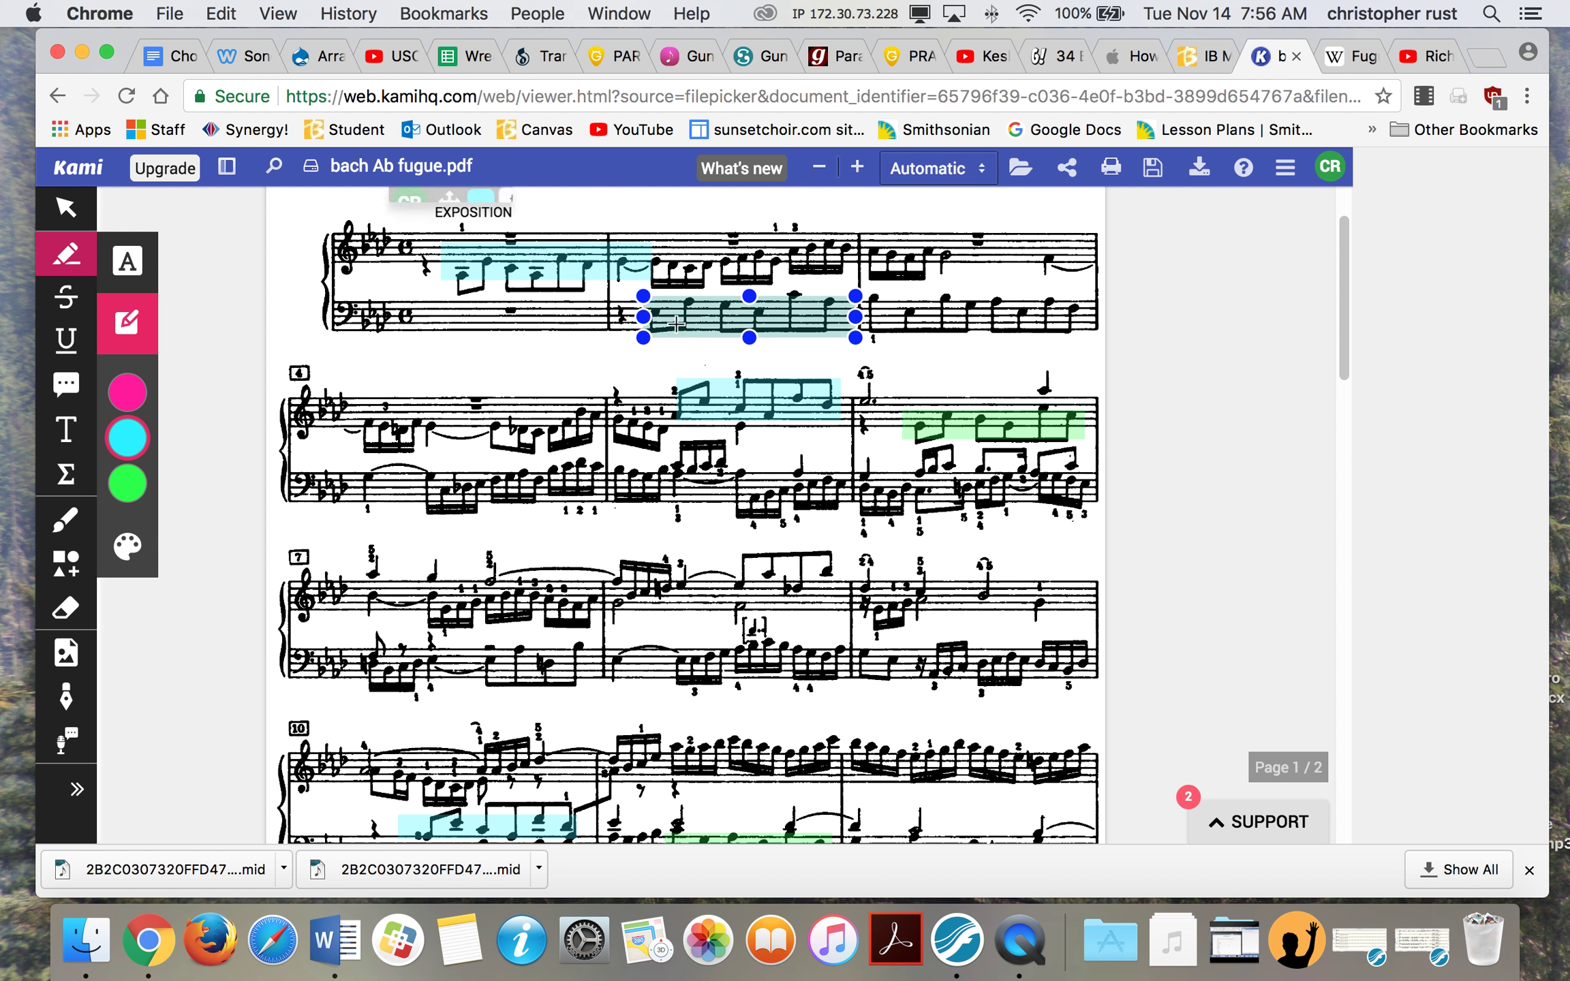
click(693, 343)
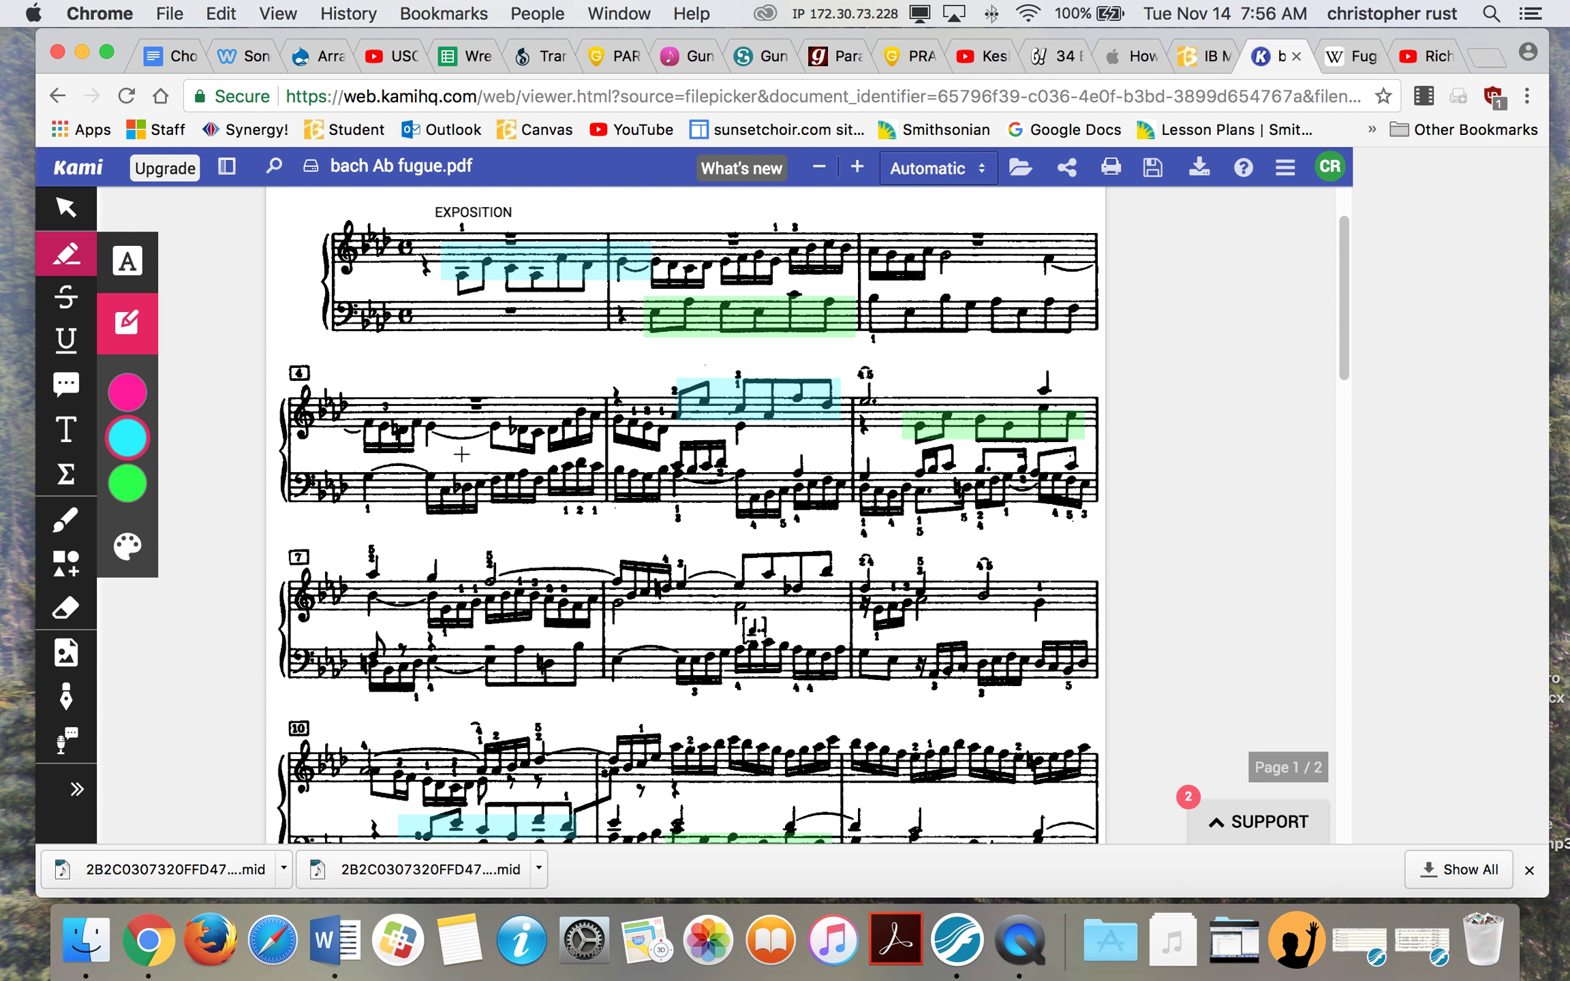
click(464, 285)
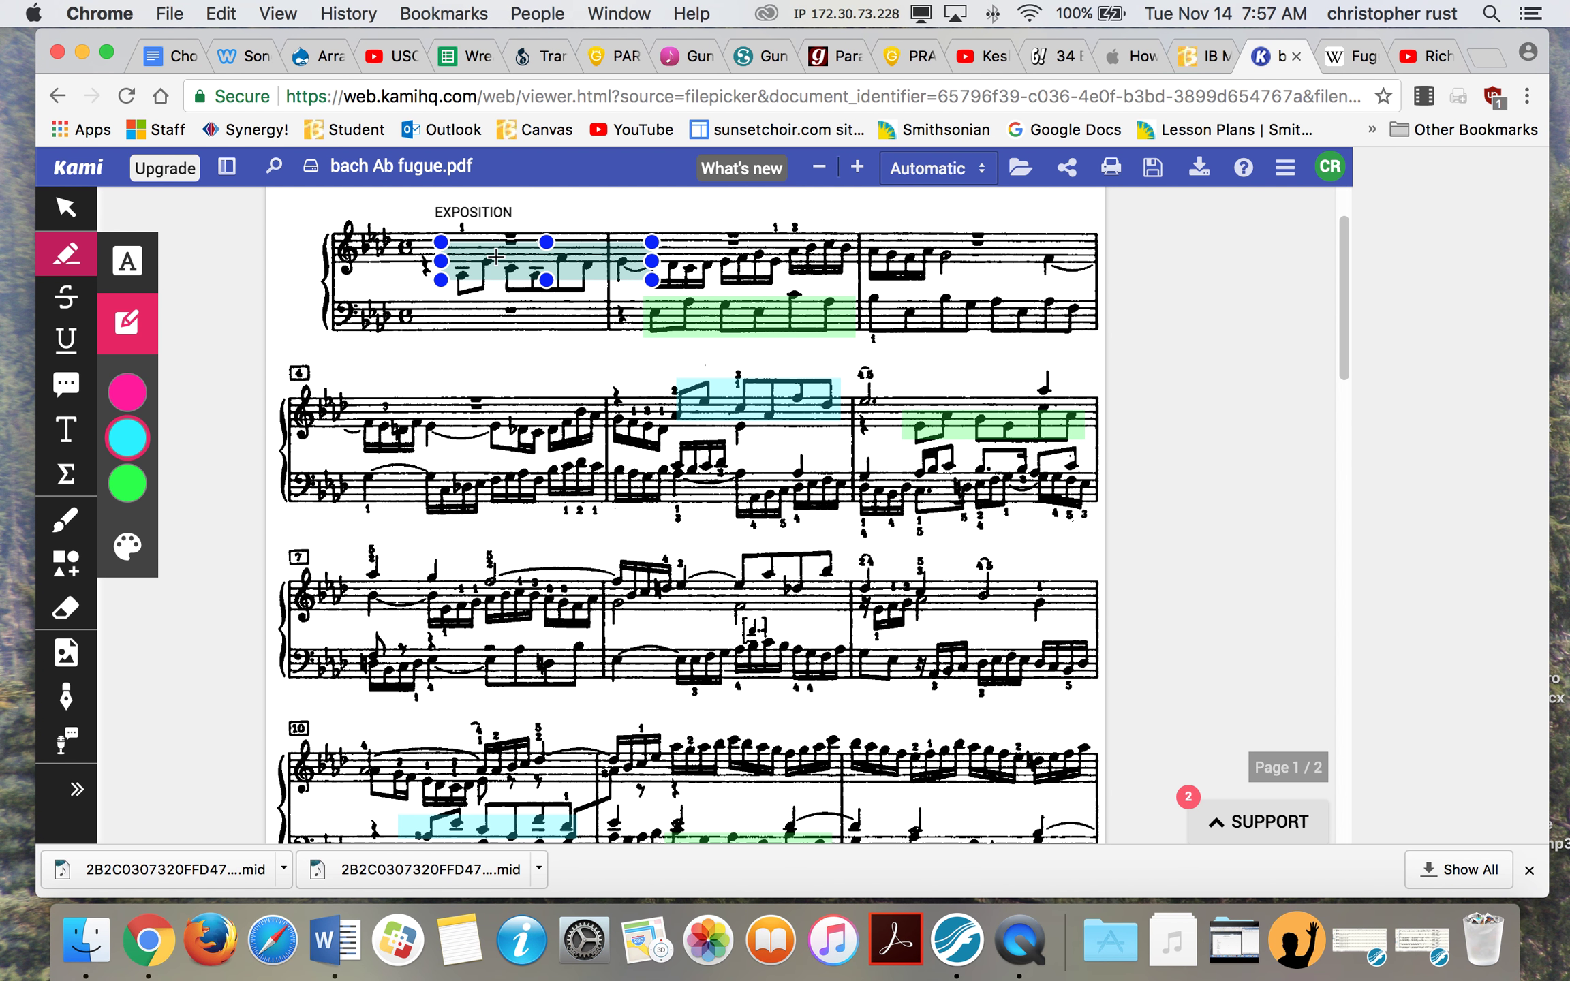
click(475, 427)
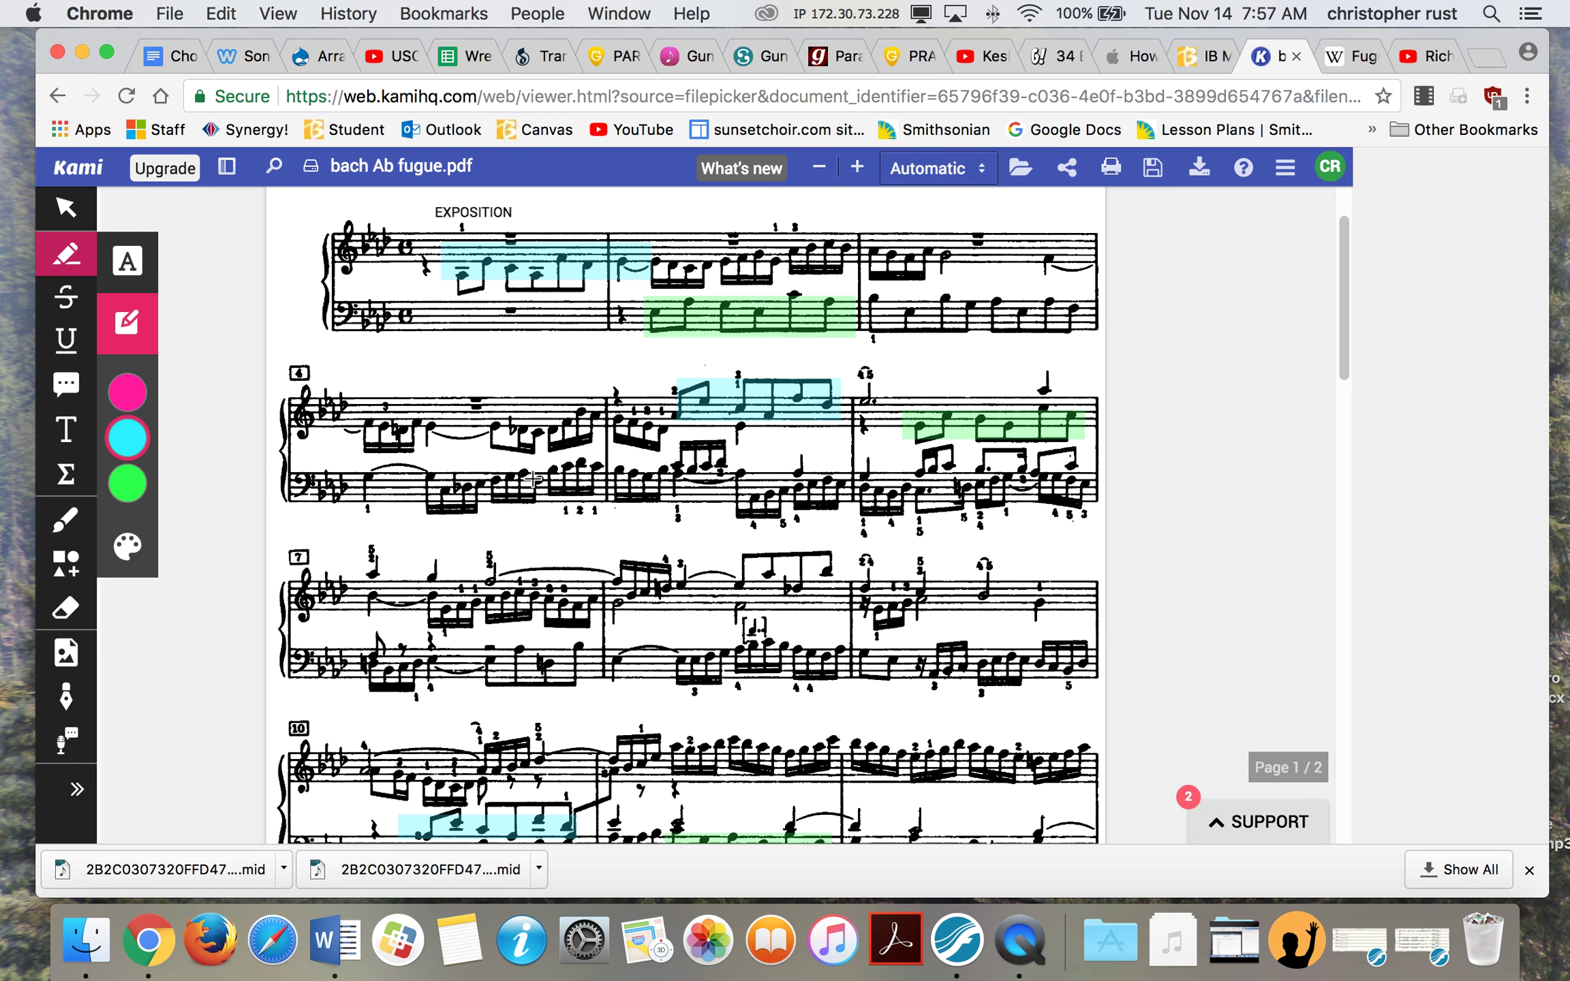
scroll(563, 466, down, 3)
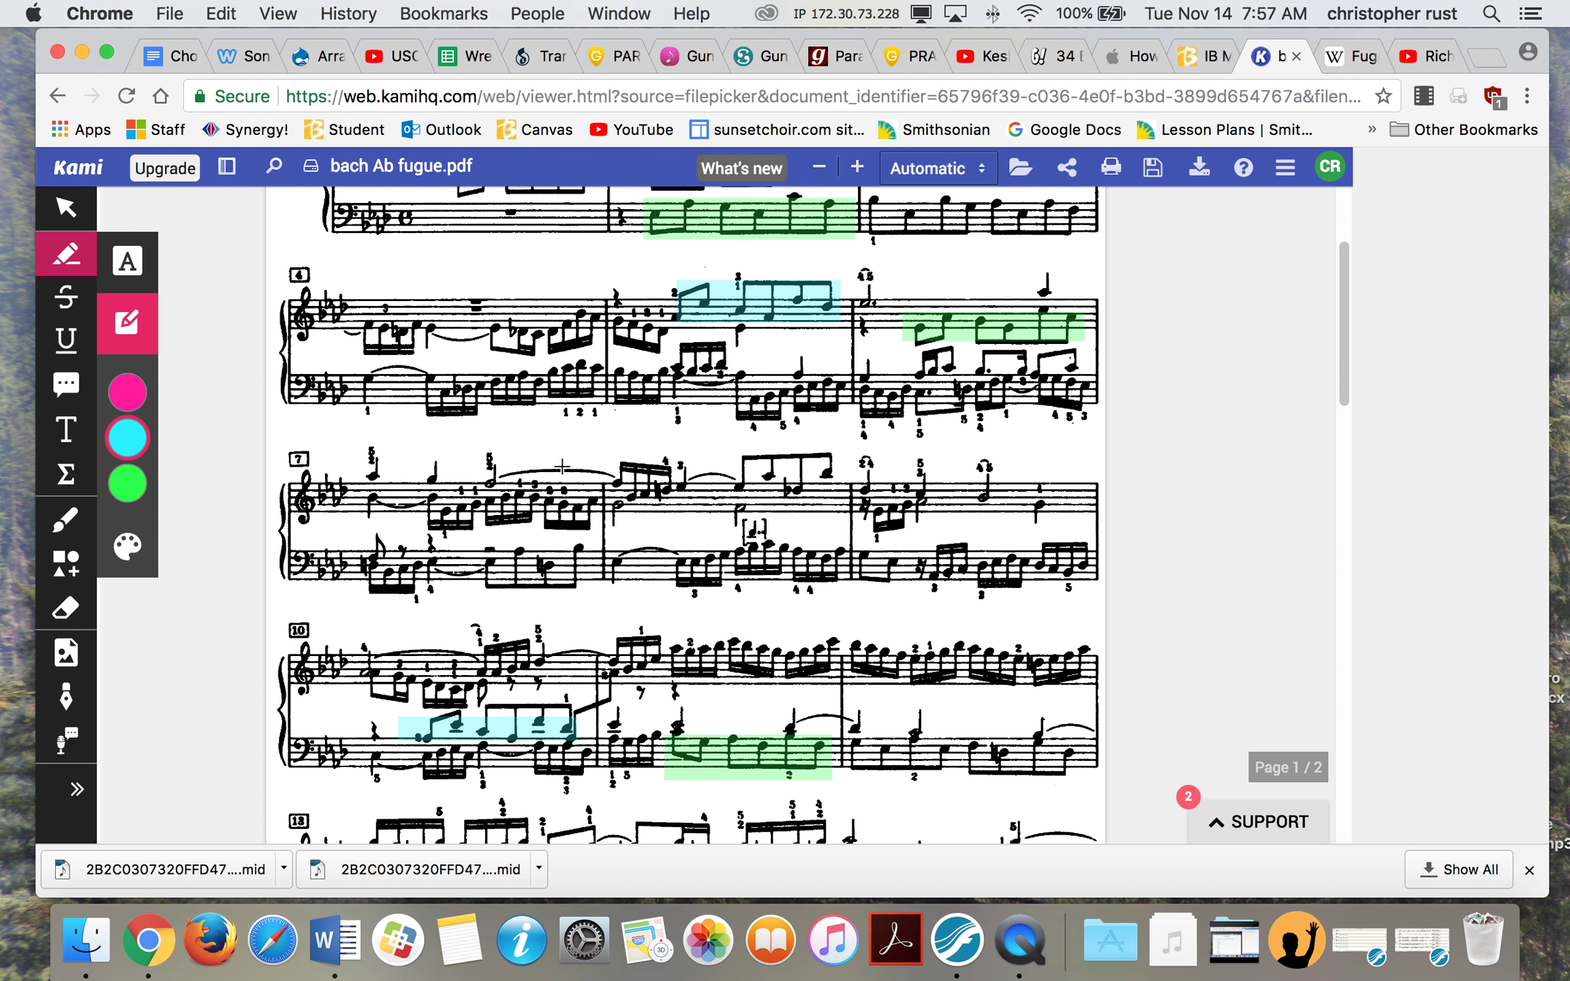
scroll(625, 461, up, 4)
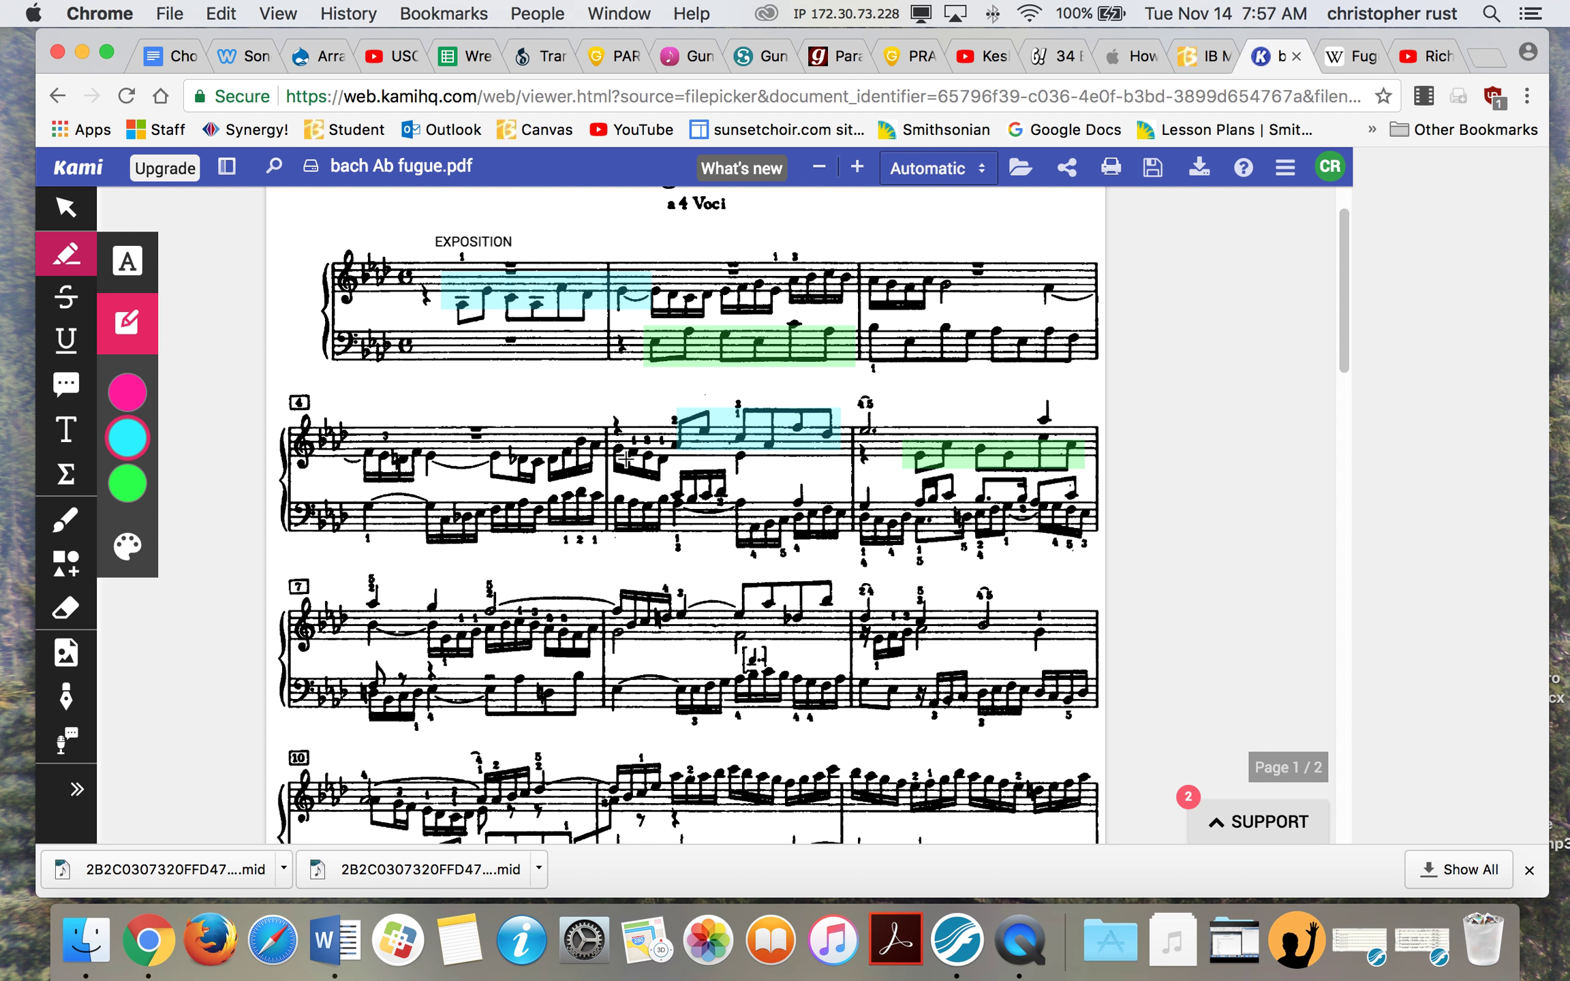
scroll(625, 459, down, 2)
Step: Add the text label "Ab:" below the bass staff in measure 1 to mark the home key
scroll(625, 458, up, 3)
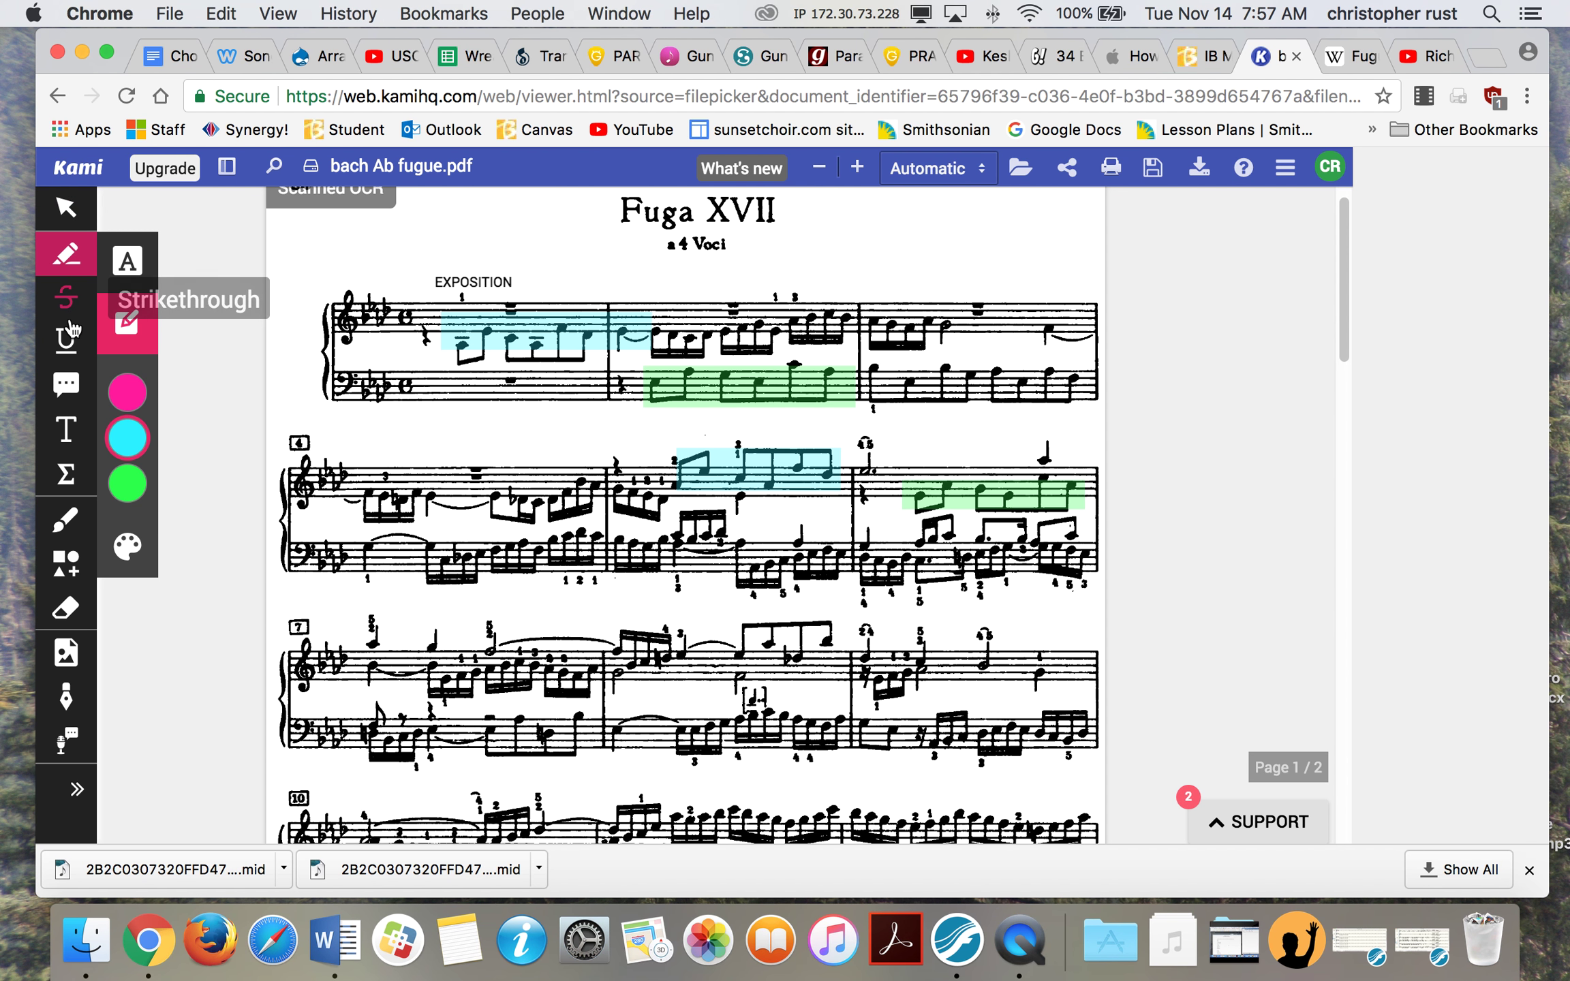
click(65, 431)
click(427, 416)
text(Ab:)
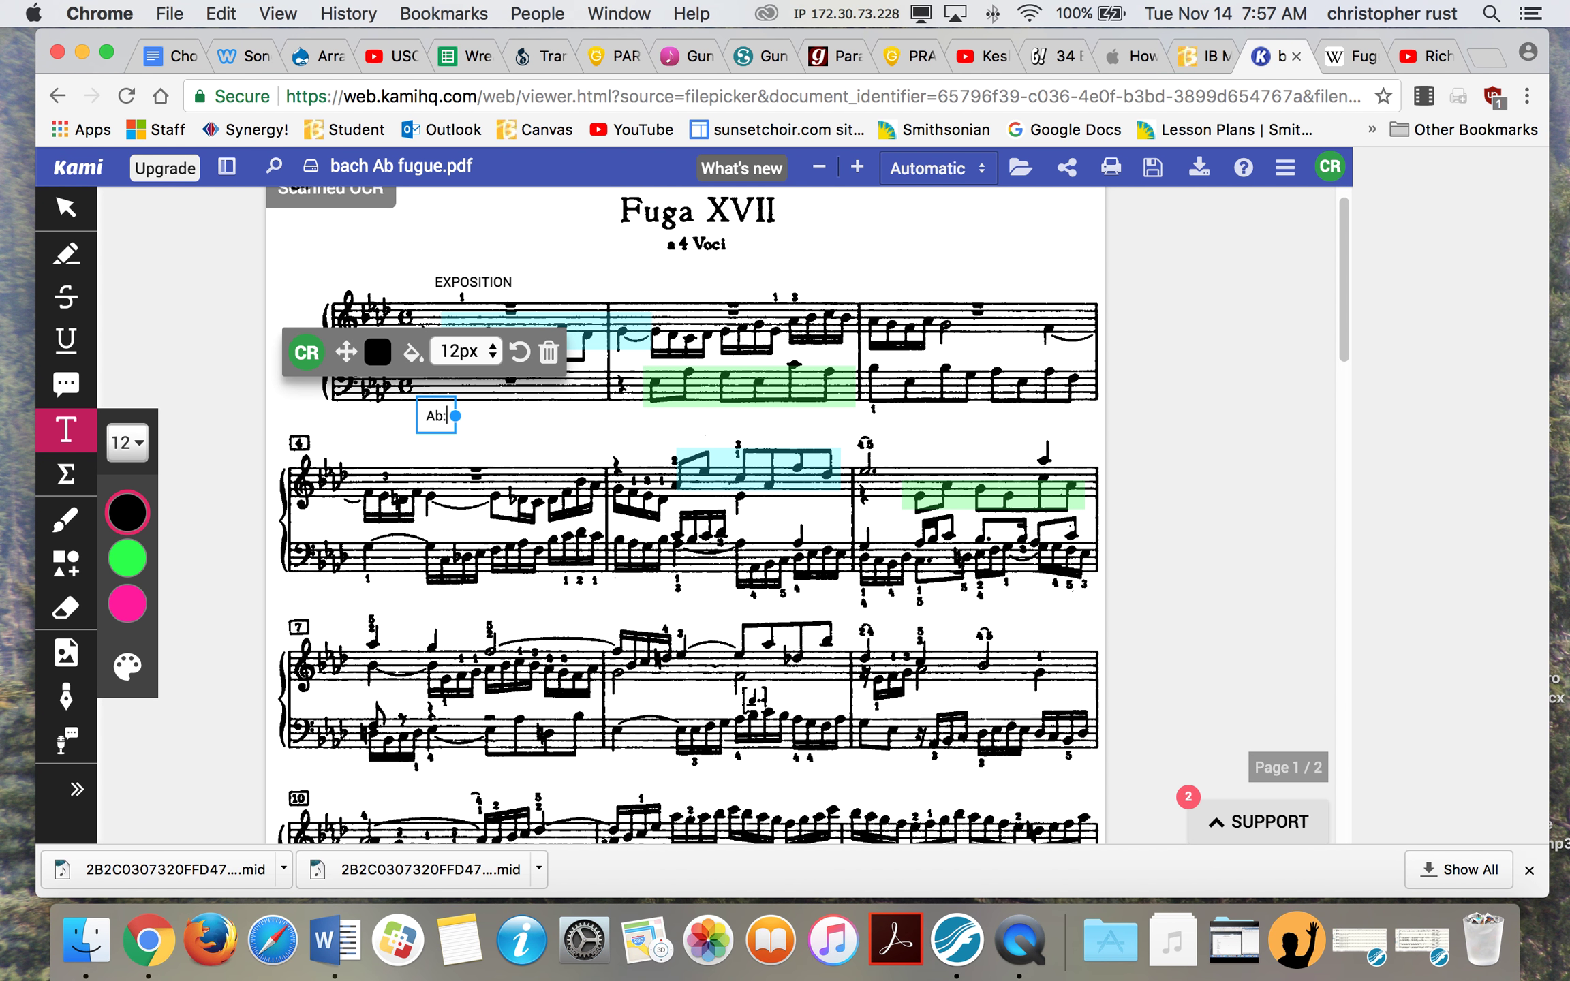
click(530, 441)
Step: Add the text "Well Tempered Clavier" beside the Fuga XVII title on page 1
scroll(678, 252, up, 1)
scroll(678, 252, up, 1)
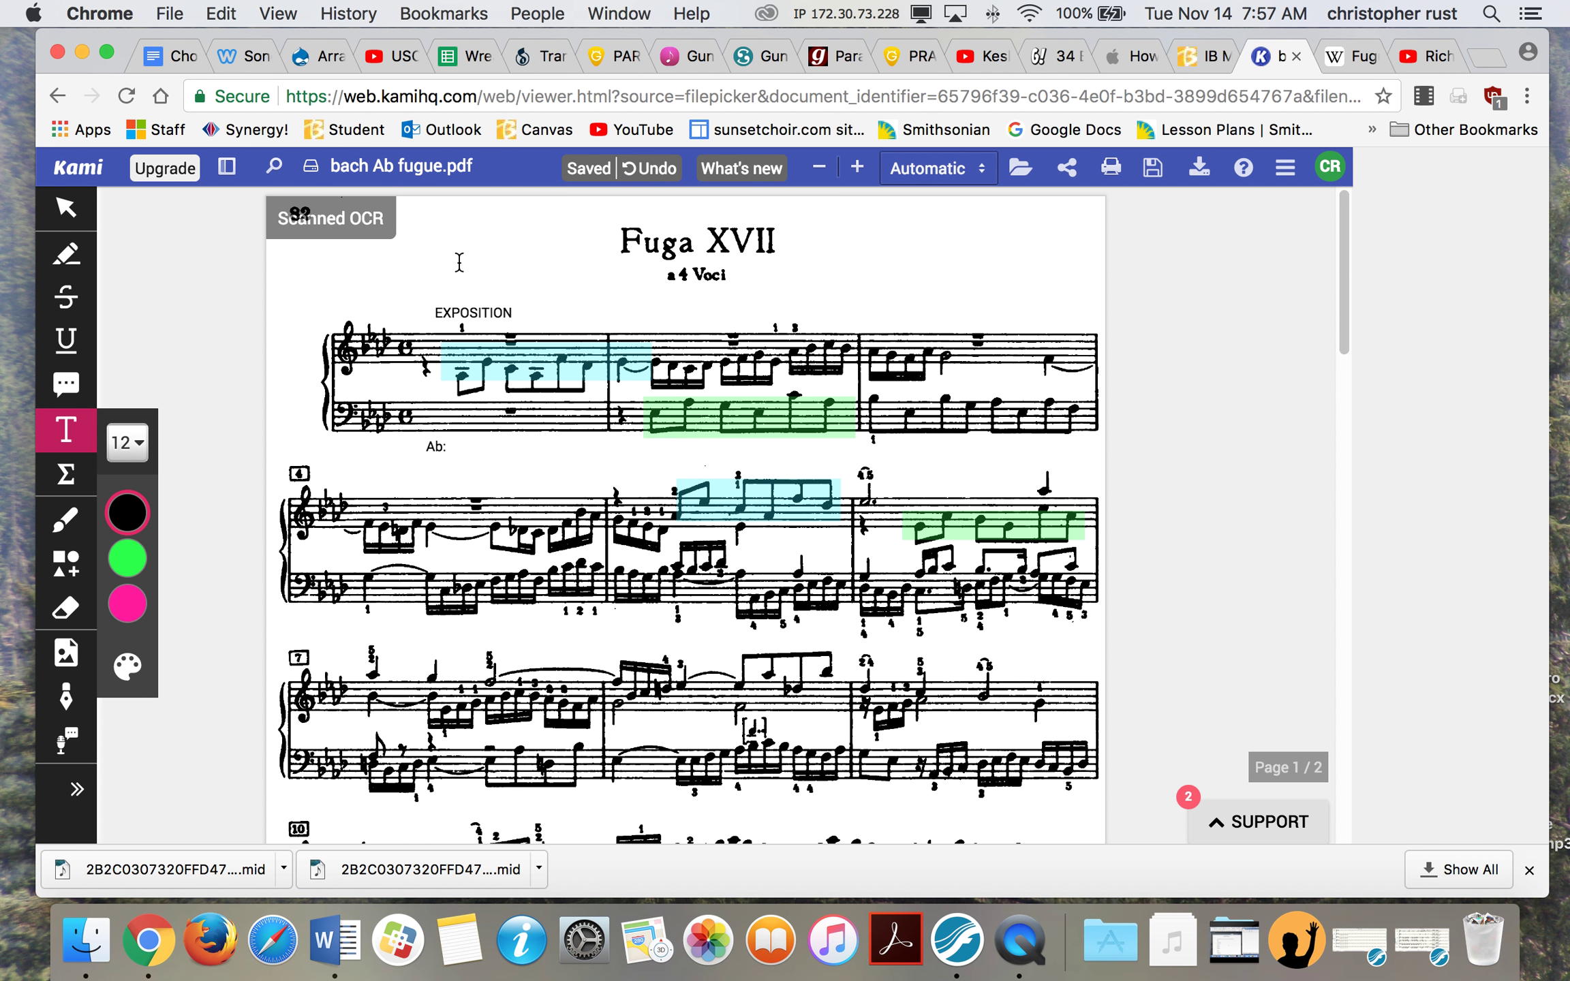
click(464, 220)
text(Well T)
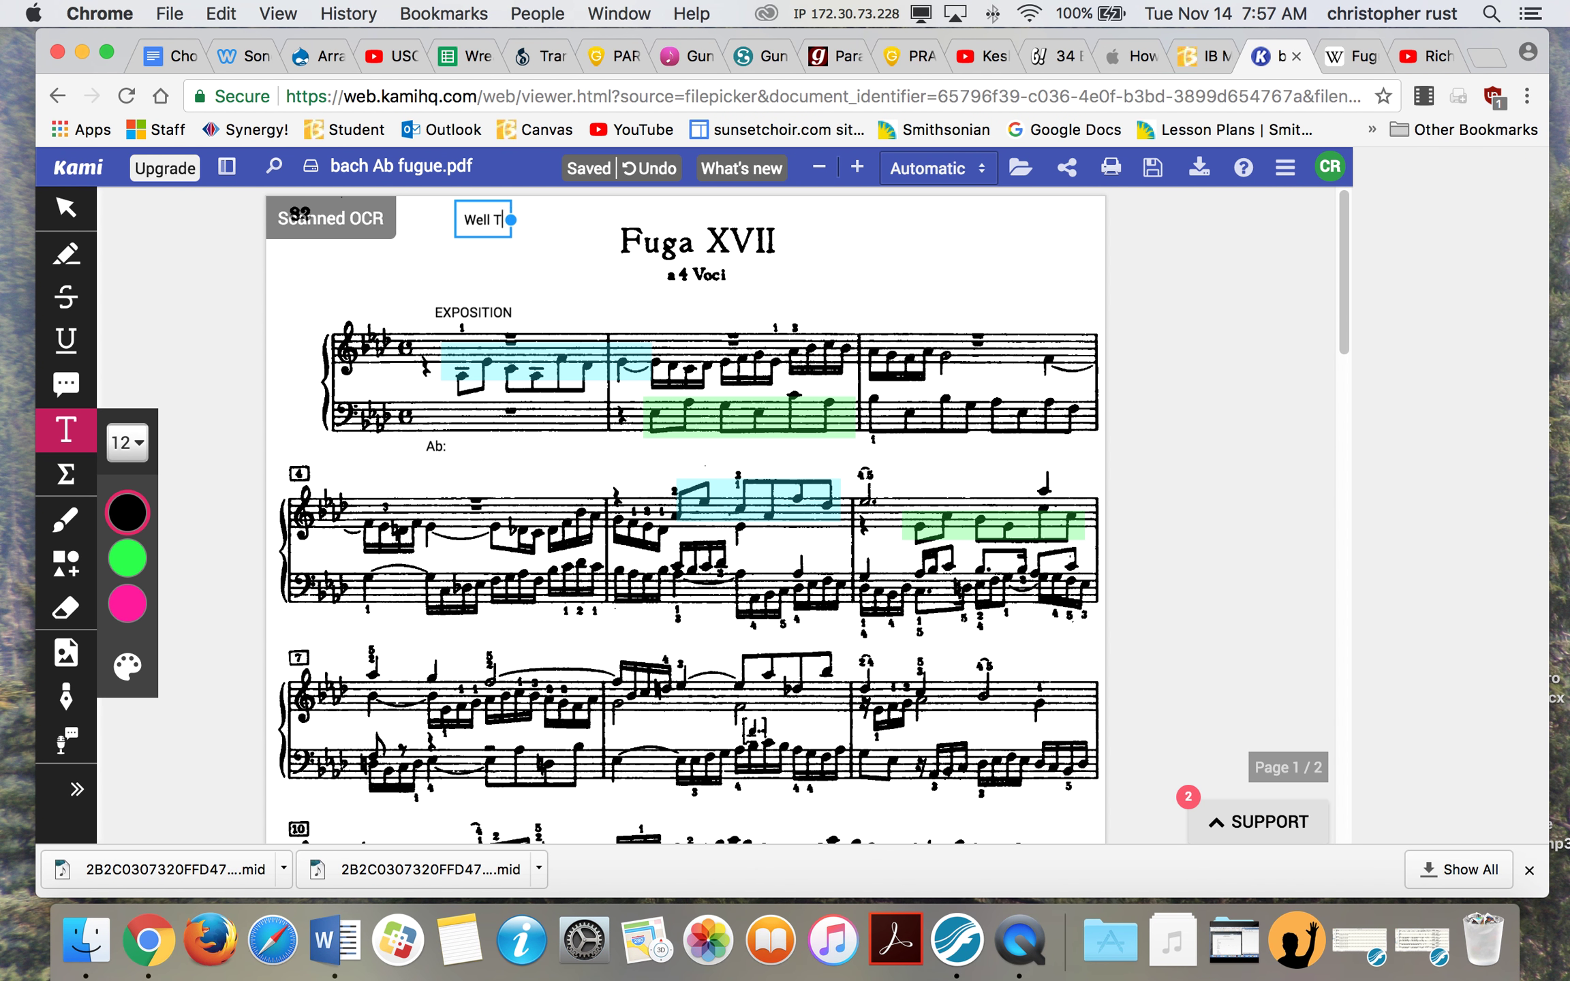
text(empered Clavie)
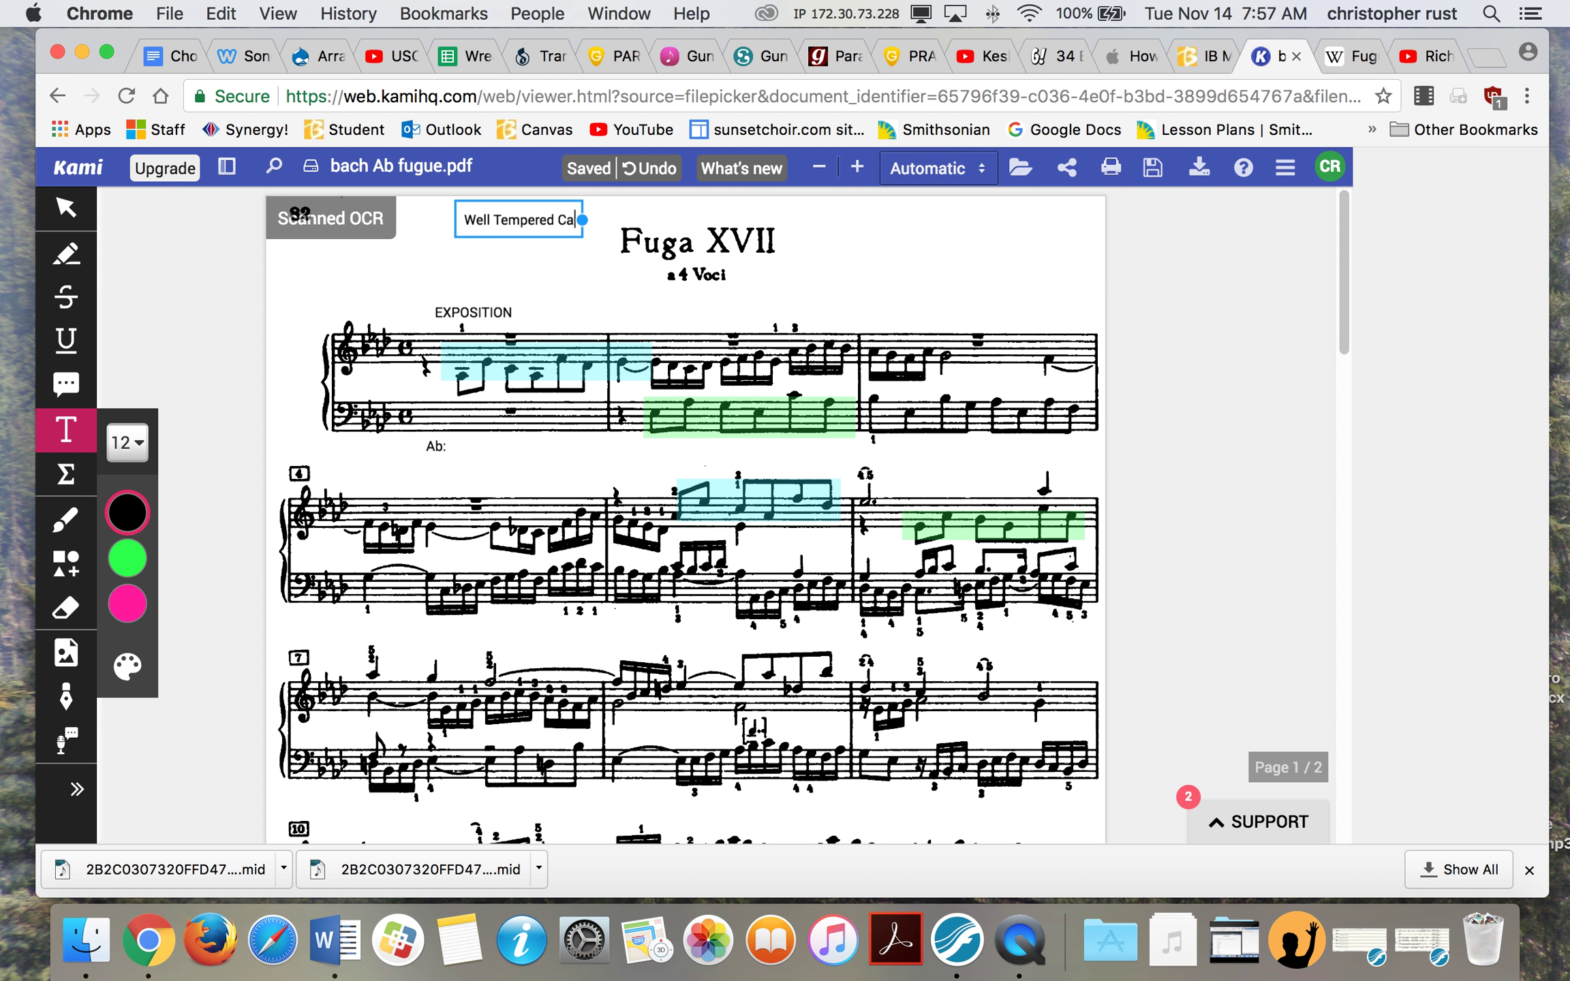
text(r)
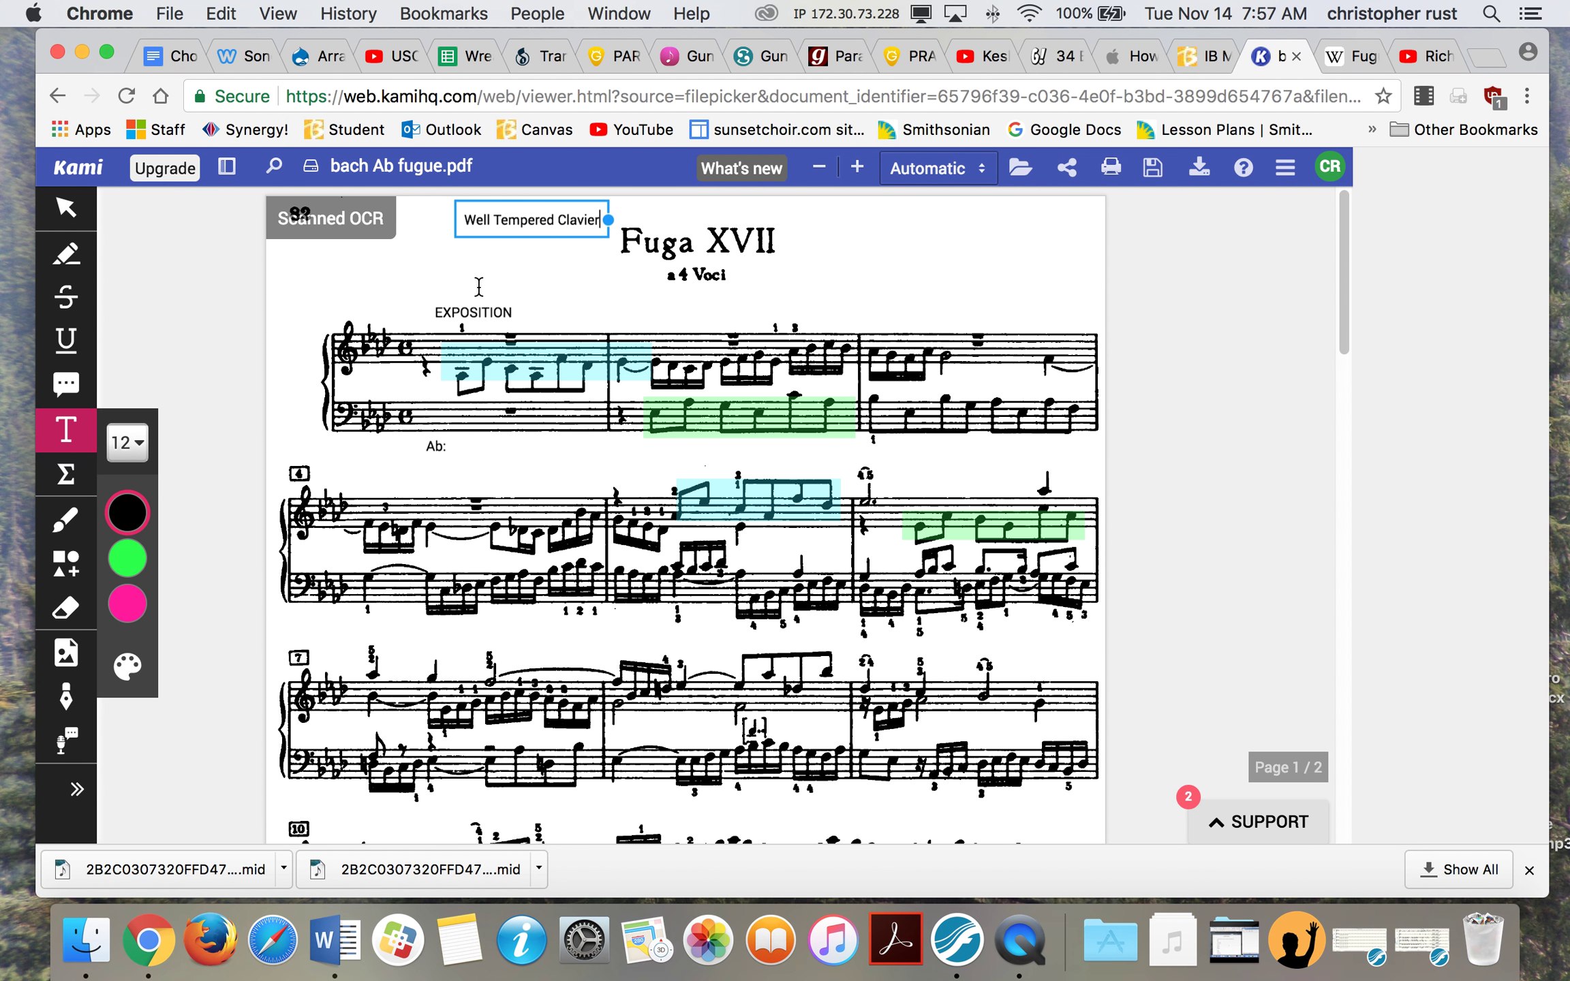
click(529, 220)
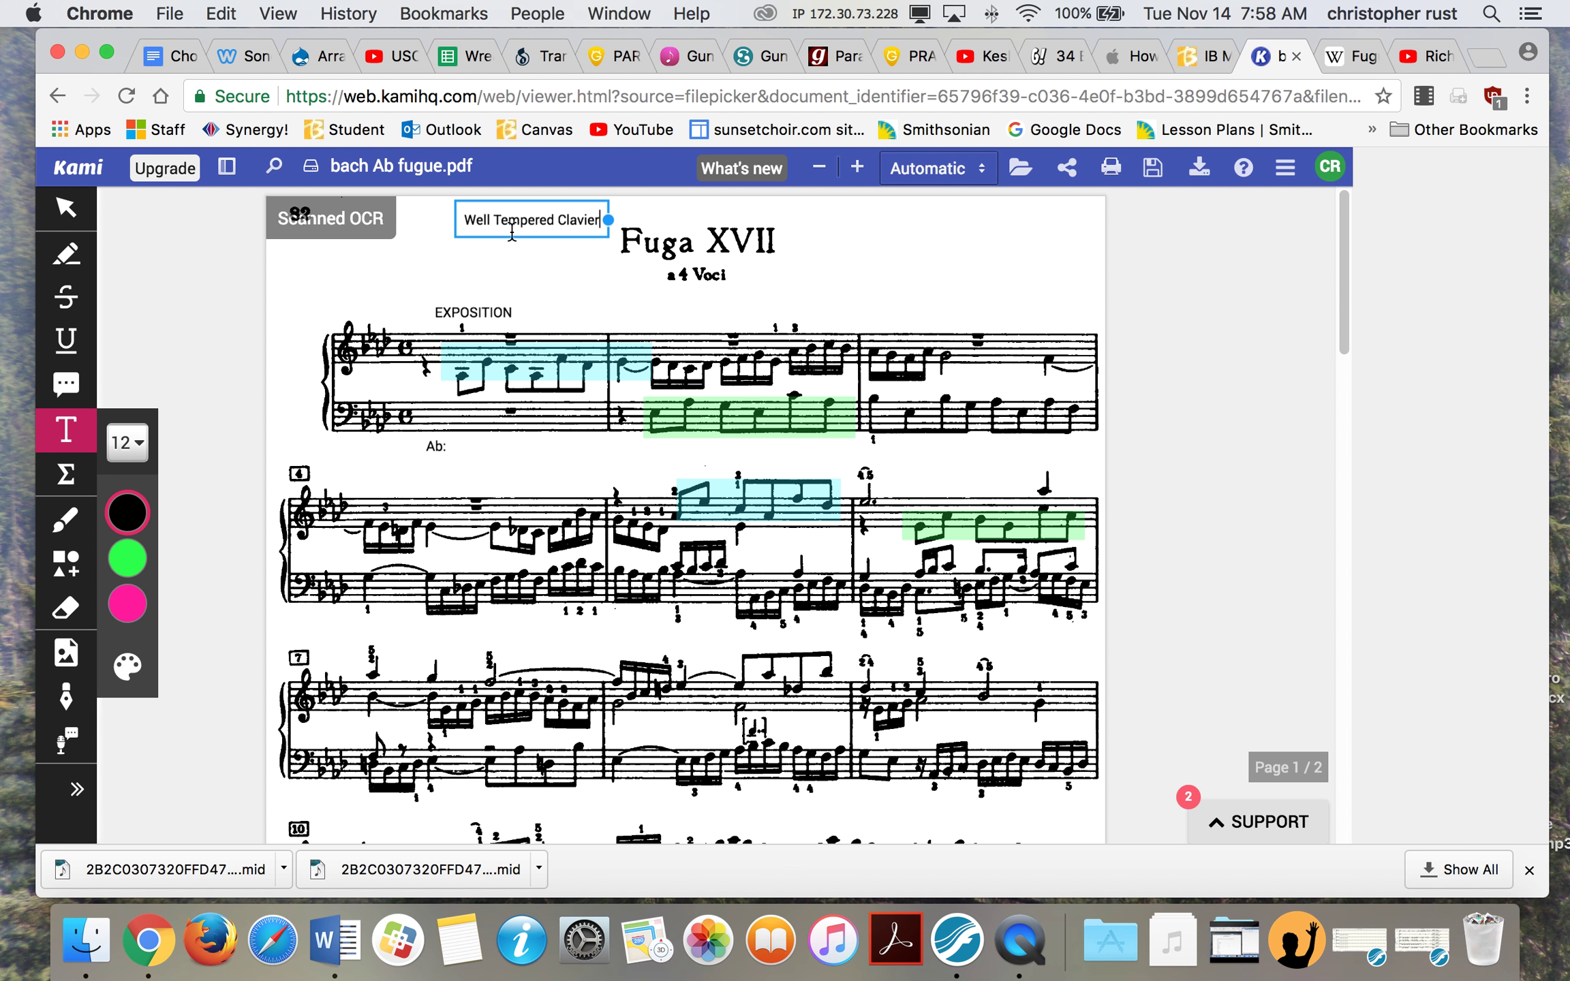
click(556, 228)
click(529, 229)
mouse_move(525, 219)
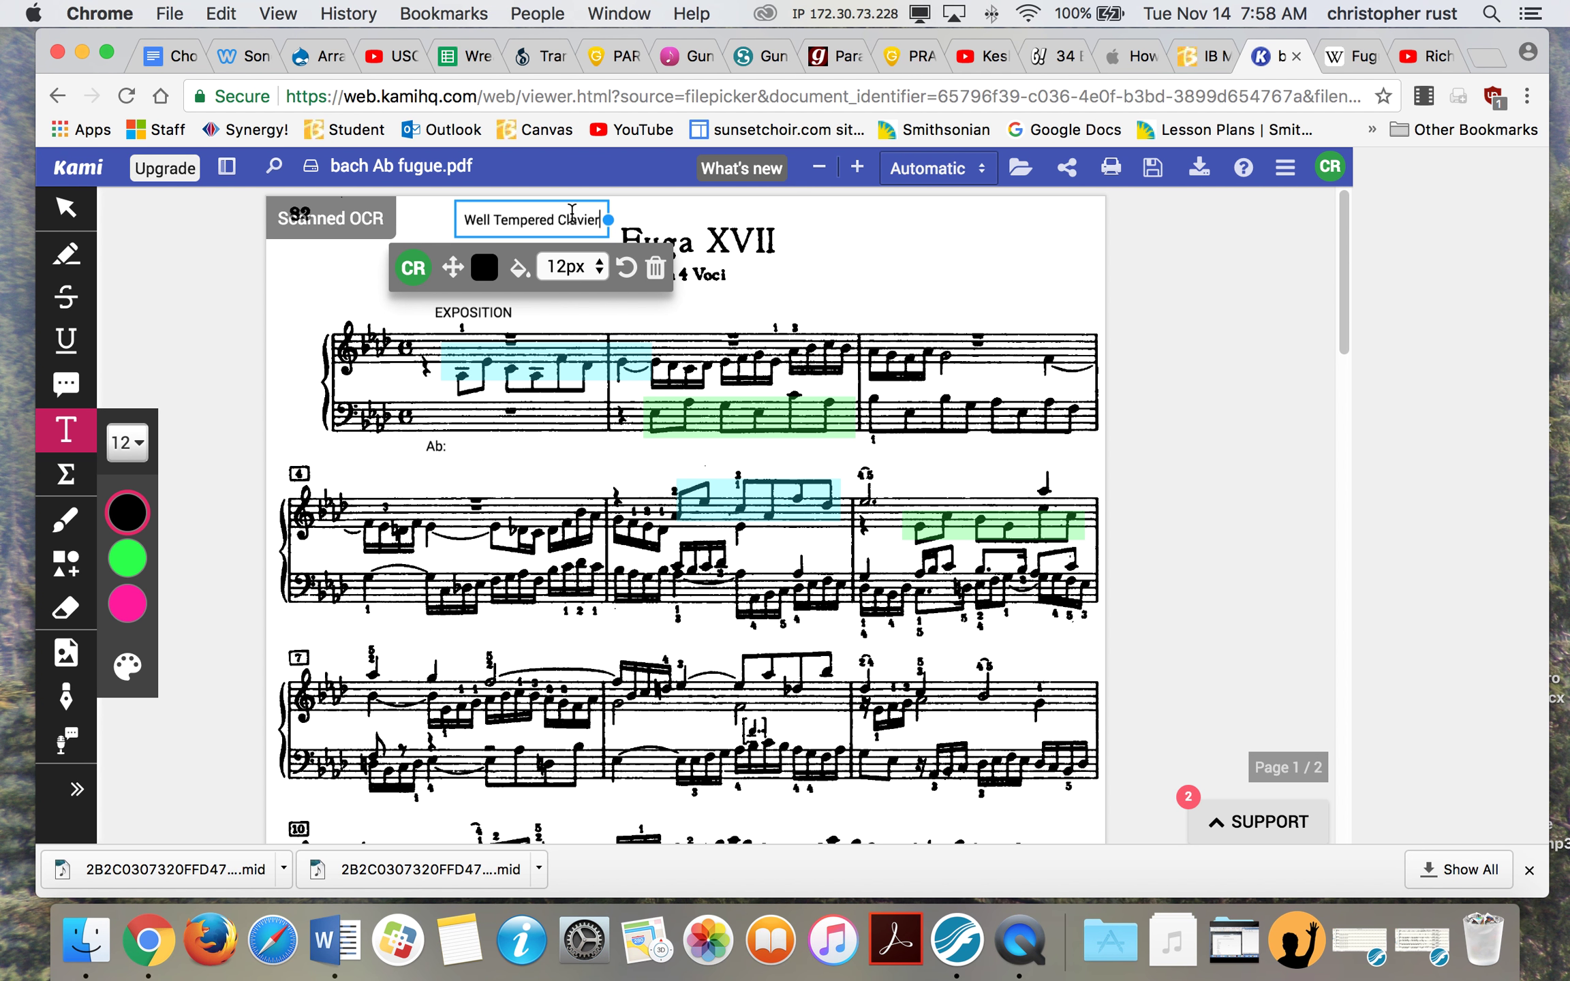
key(Escape)
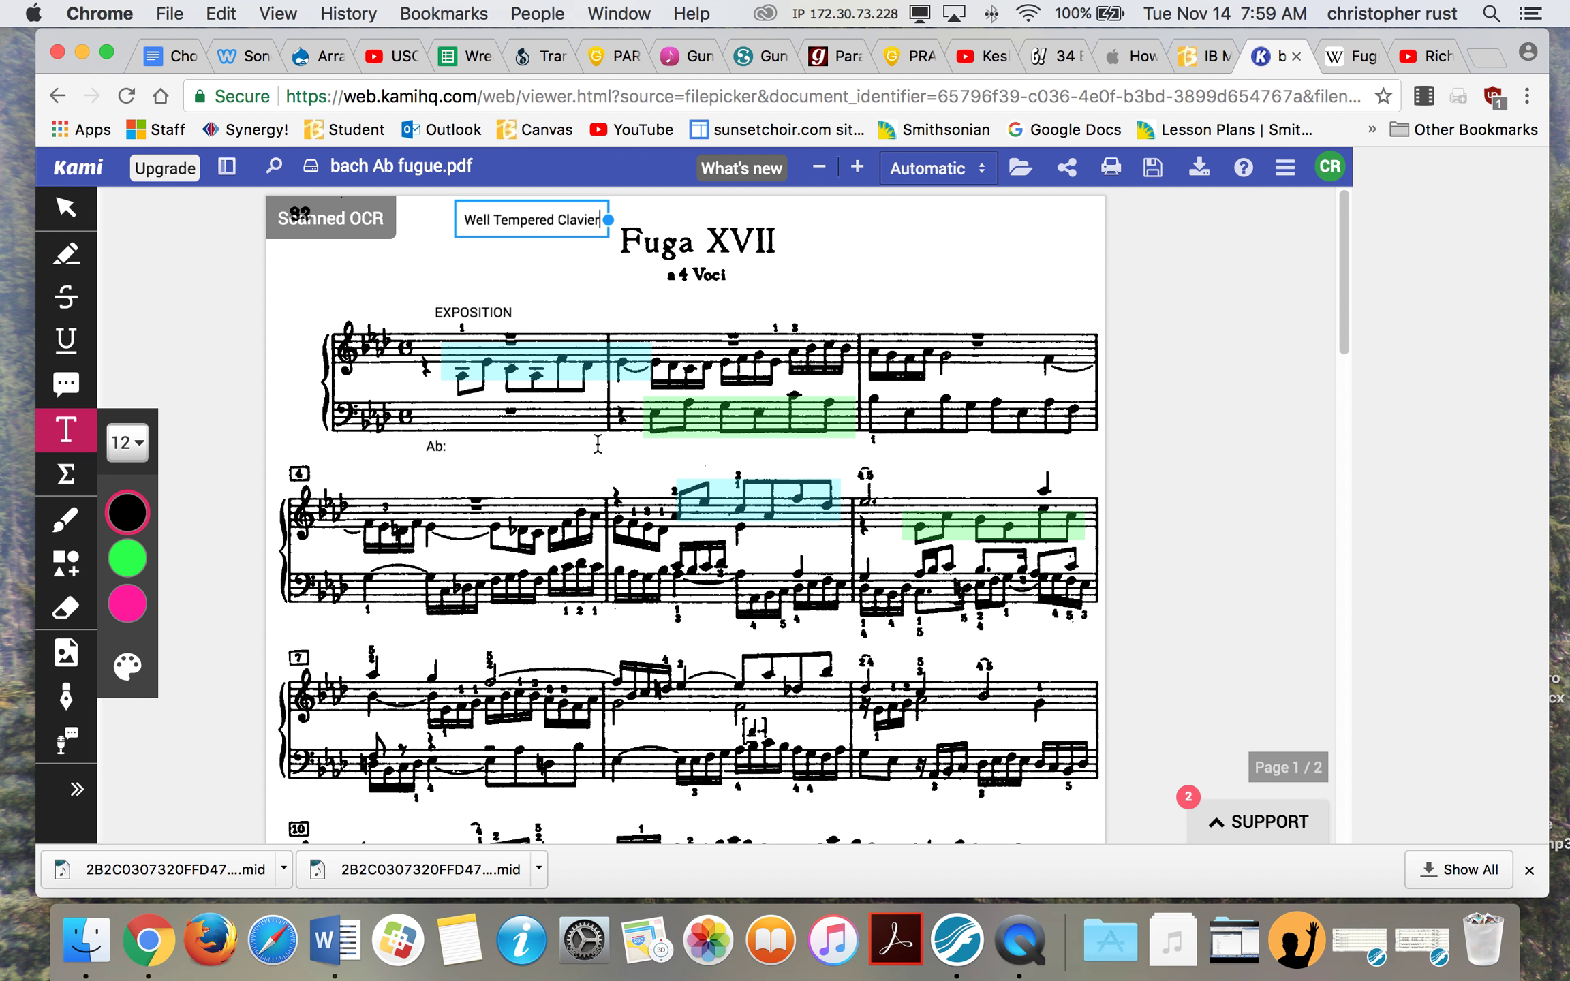
scroll(598, 445, down, 2)
scroll(597, 445, up, 2)
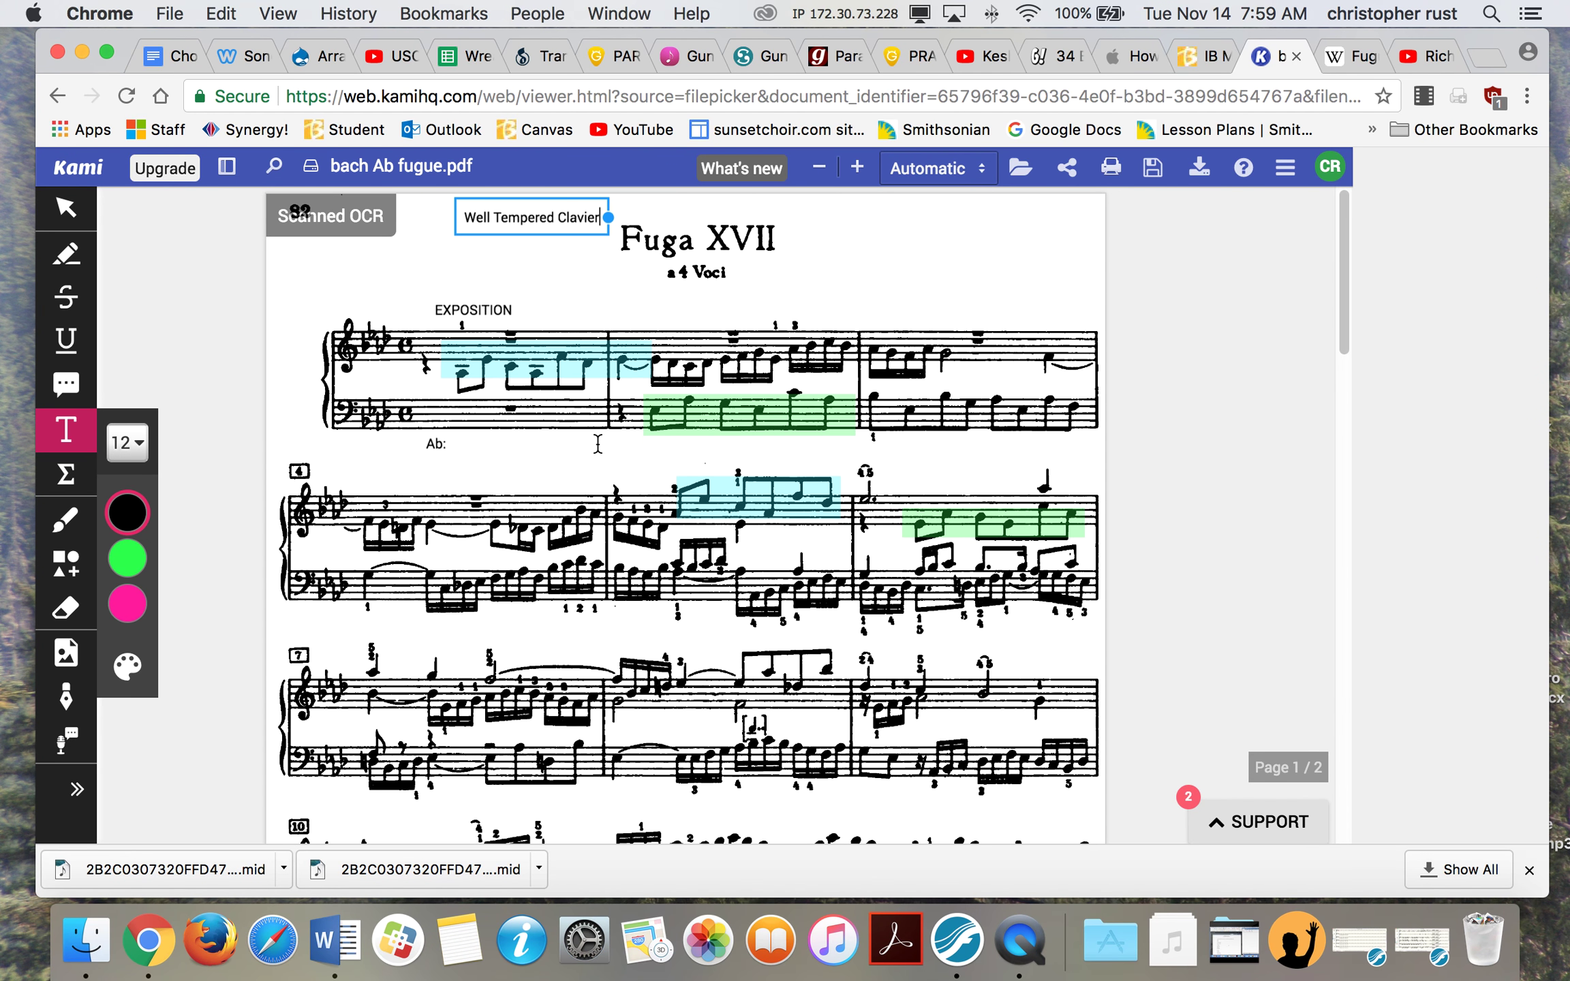
scroll(598, 444, down, 2)
scroll(598, 444, up, 2)
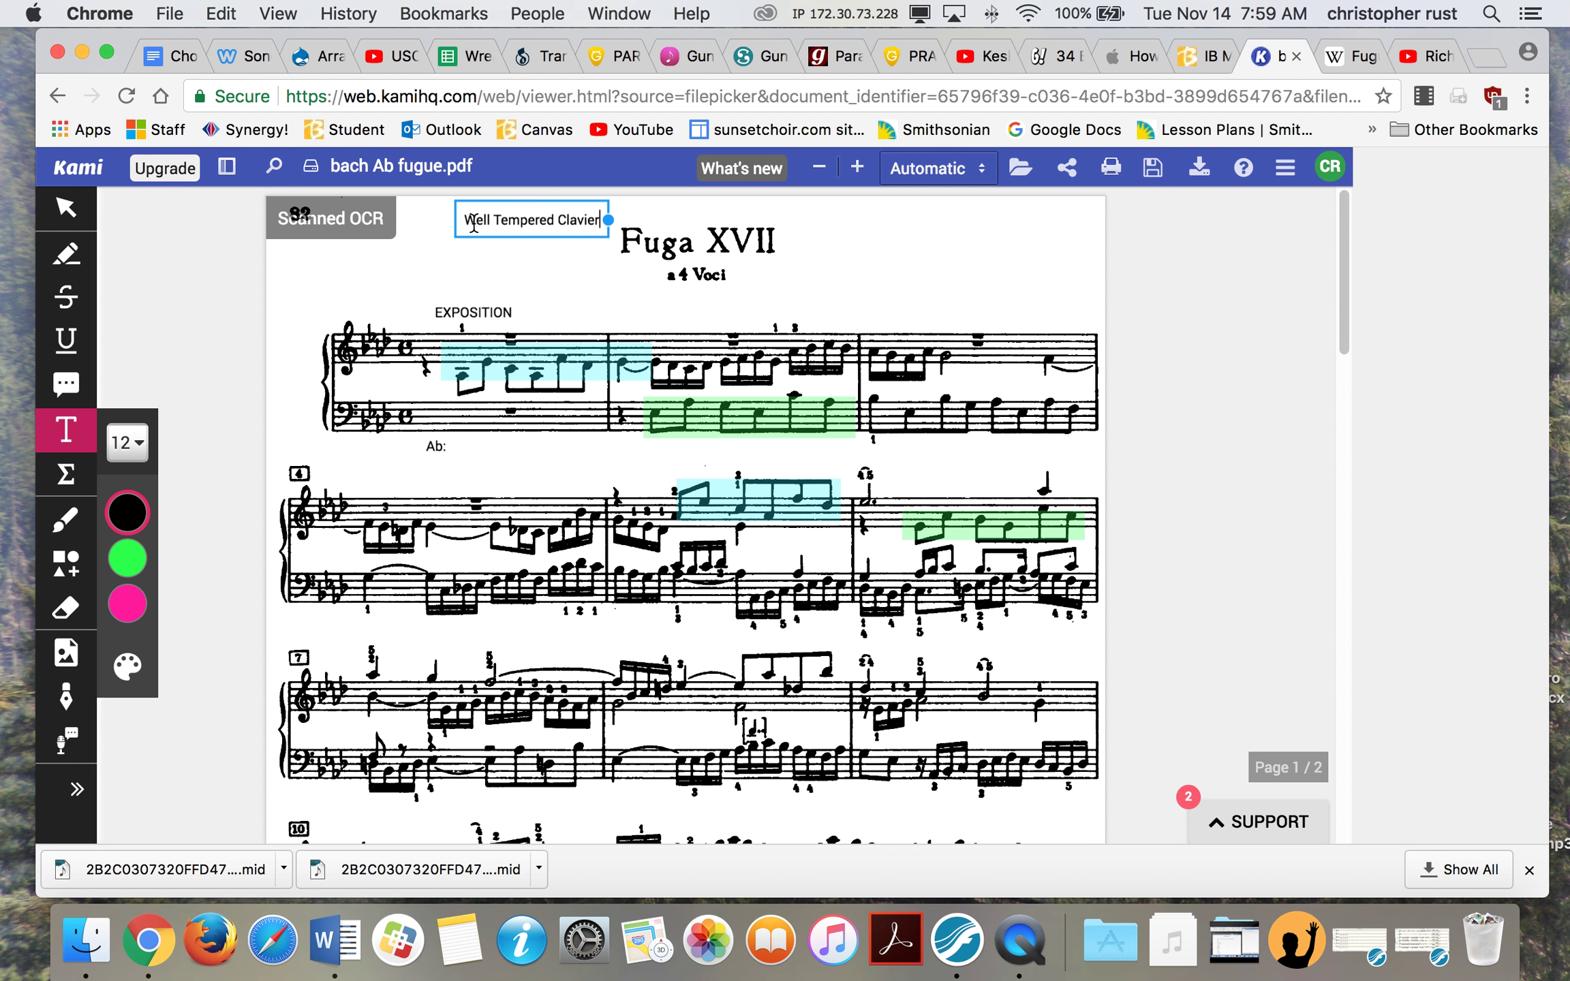
click(599, 220)
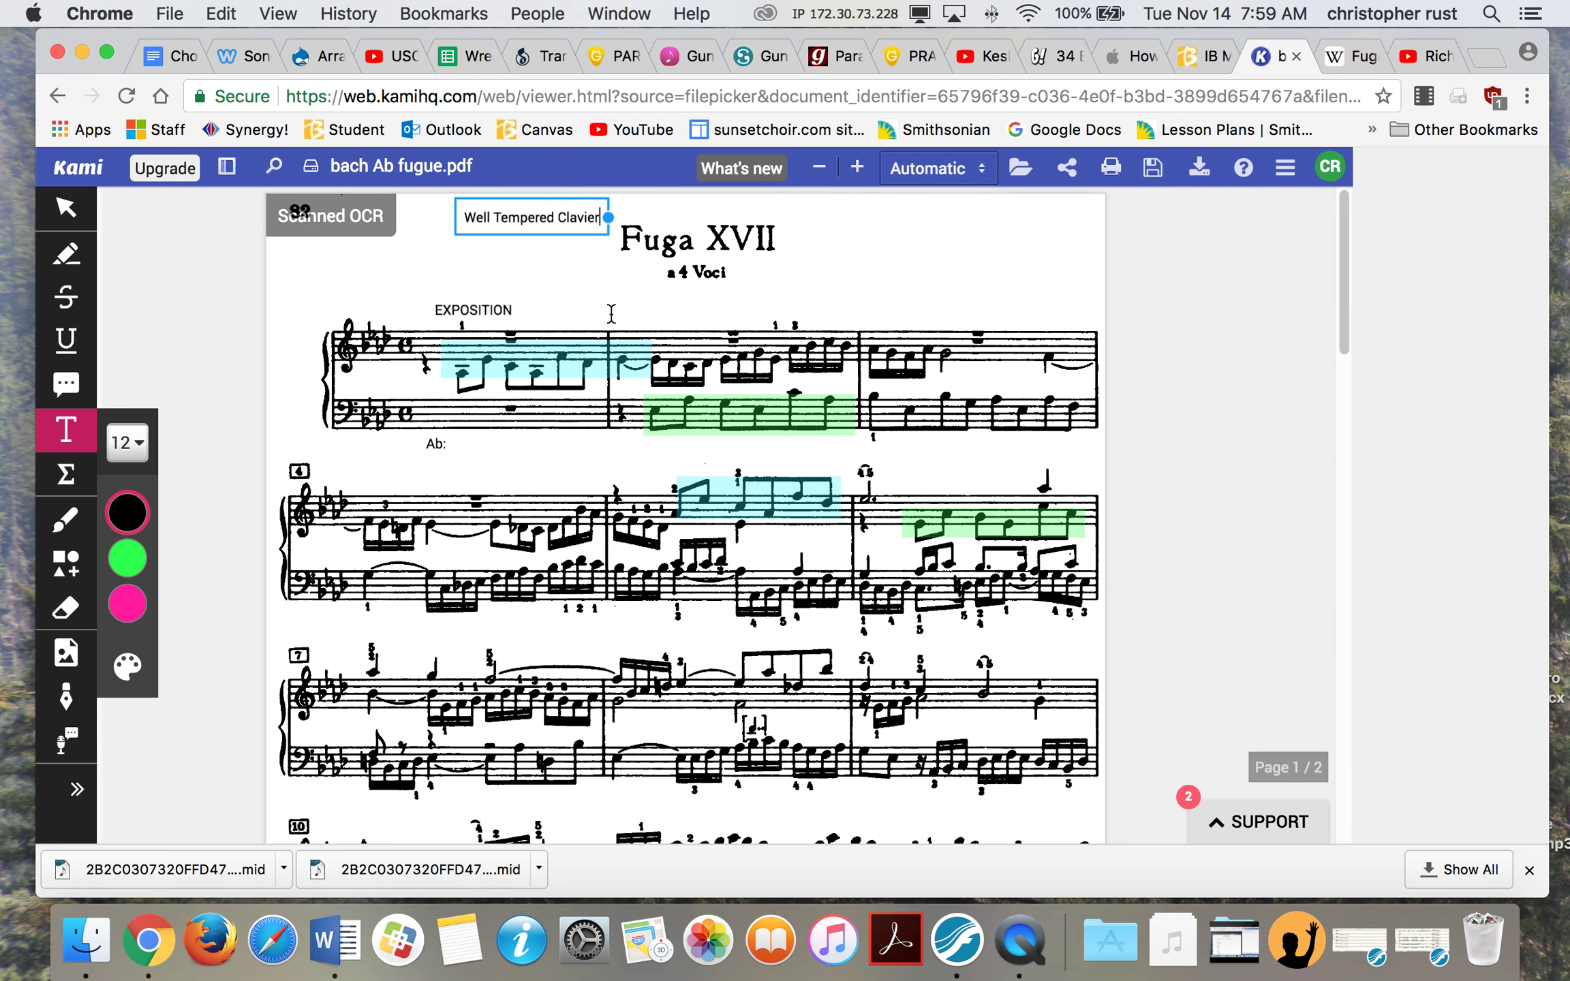
Step: Review the highlighted subject and answer entries in measures 1–6, then compare them with the music through measure 11
scroll(612, 313, down, 5)
scroll(611, 313, up, 5)
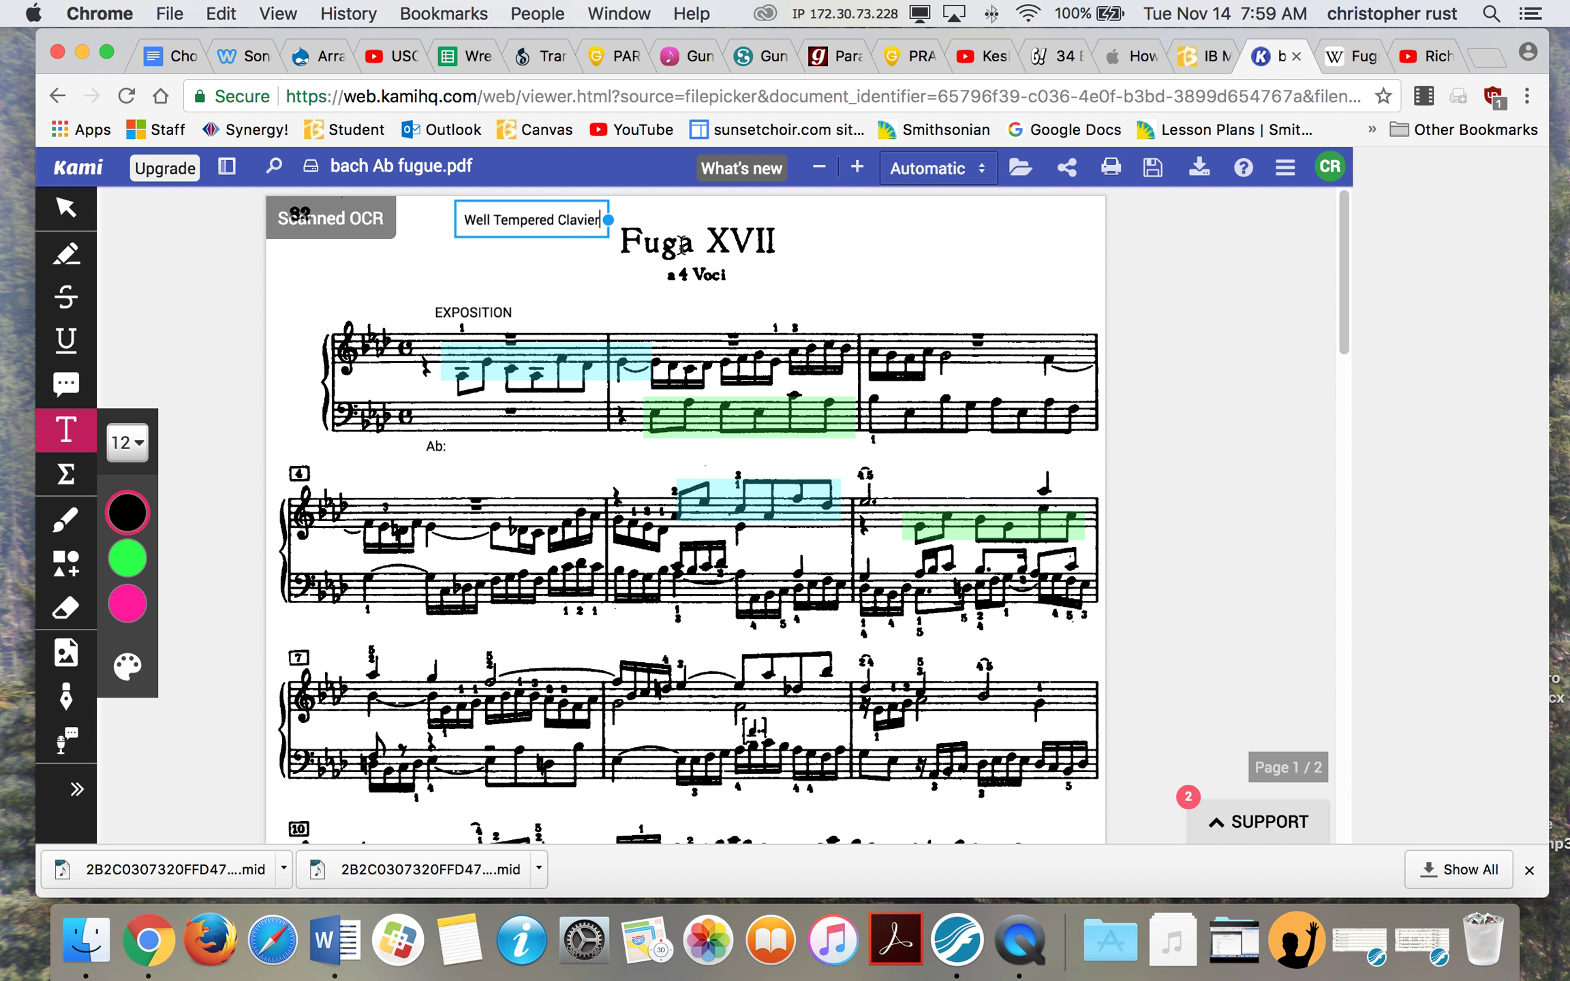
scroll(567, 328, down, 5)
scroll(567, 328, up, 1)
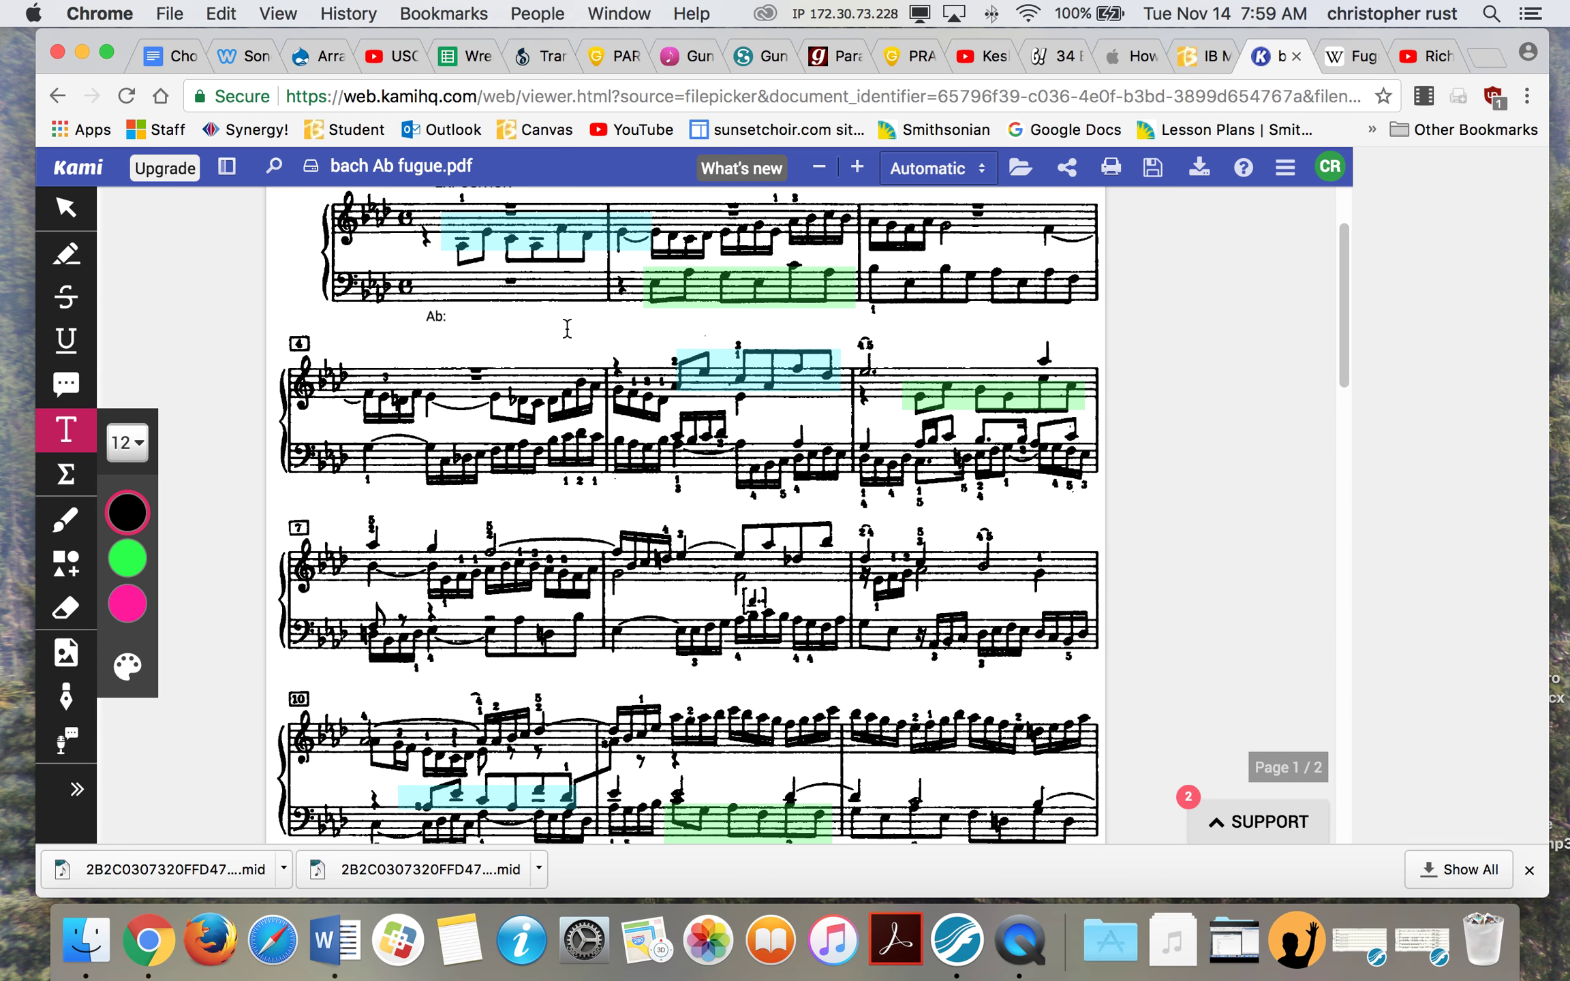
scroll(567, 329, up, 3)
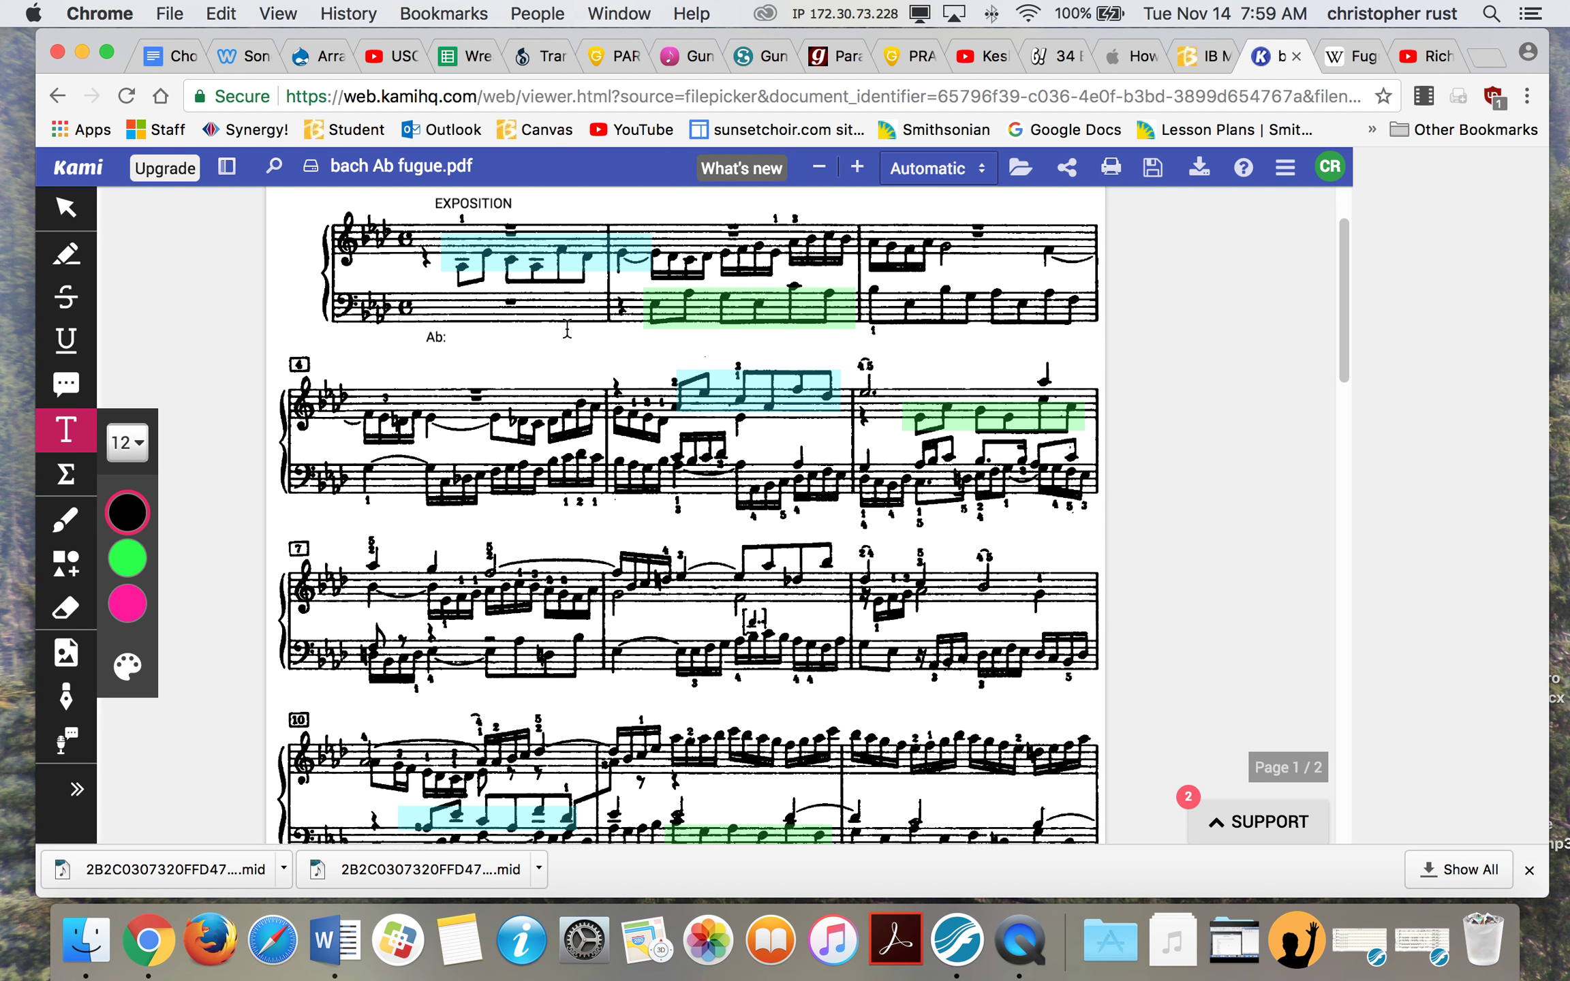
click(434, 375)
click(580, 362)
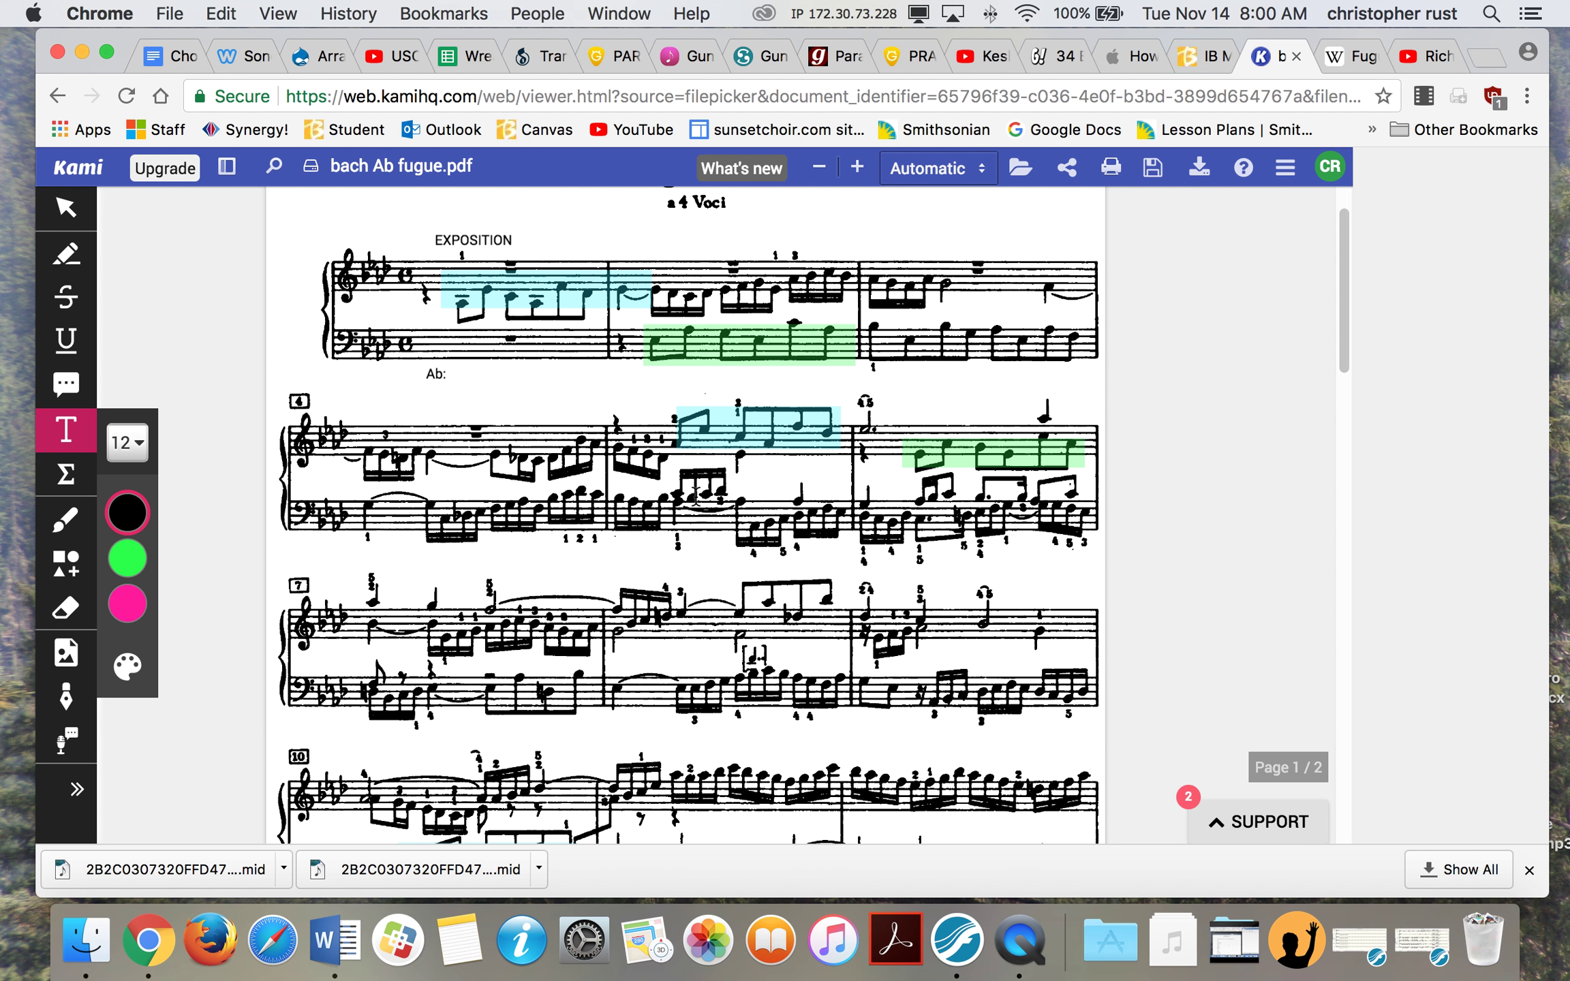
click(593, 300)
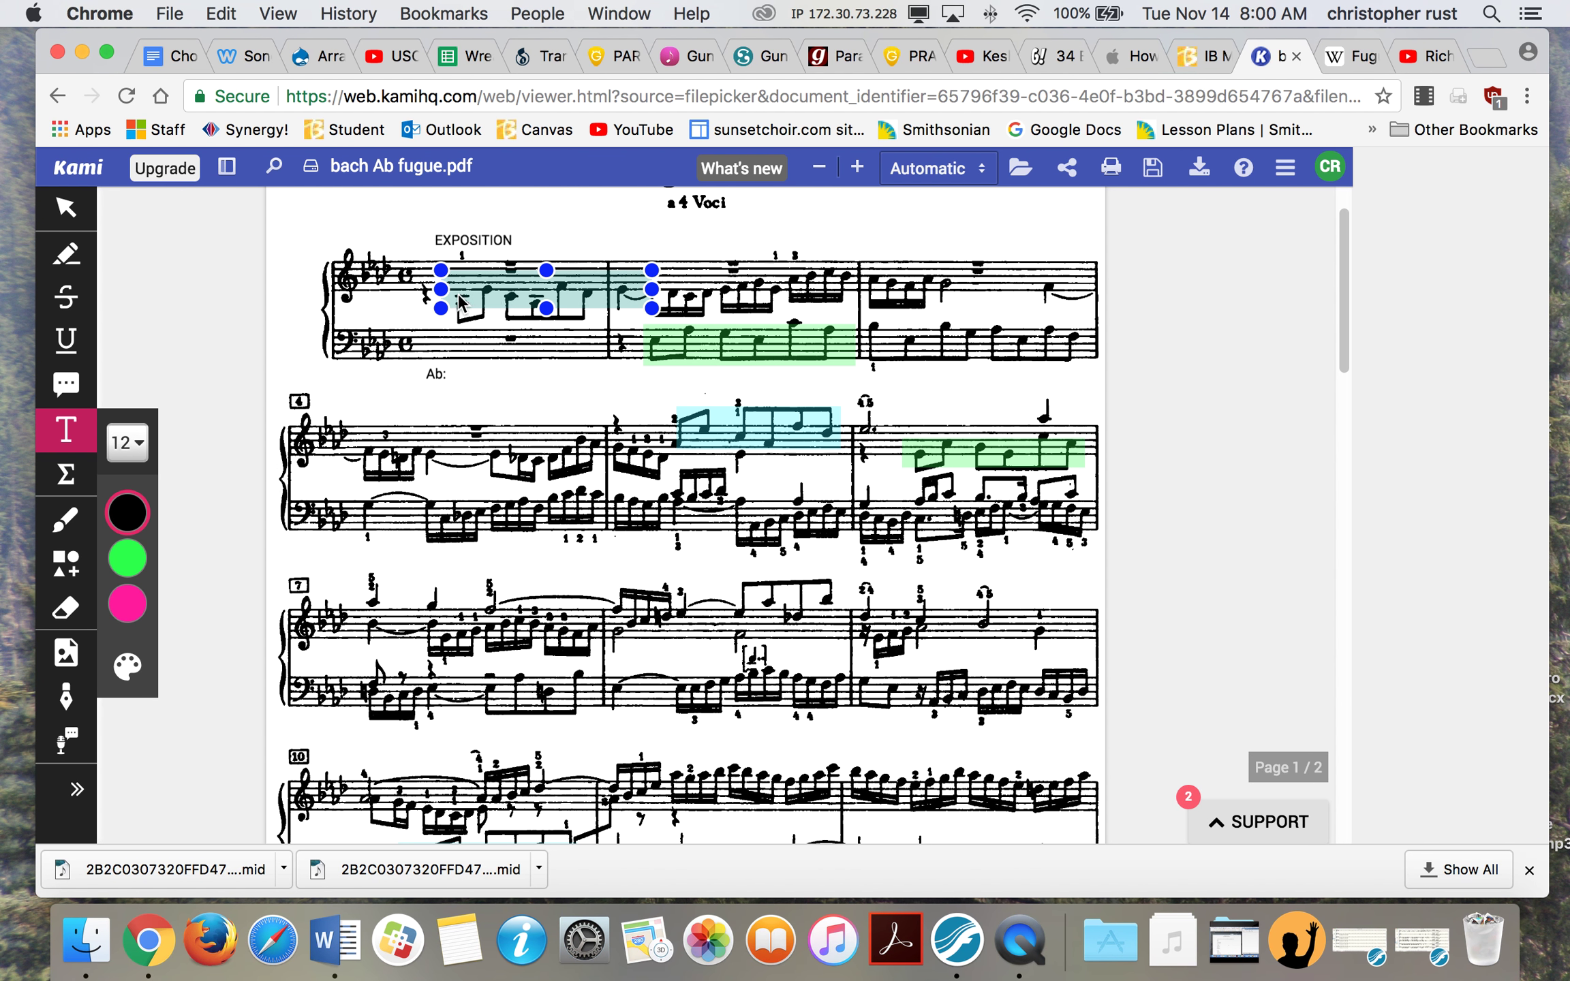
click(761, 338)
click(978, 318)
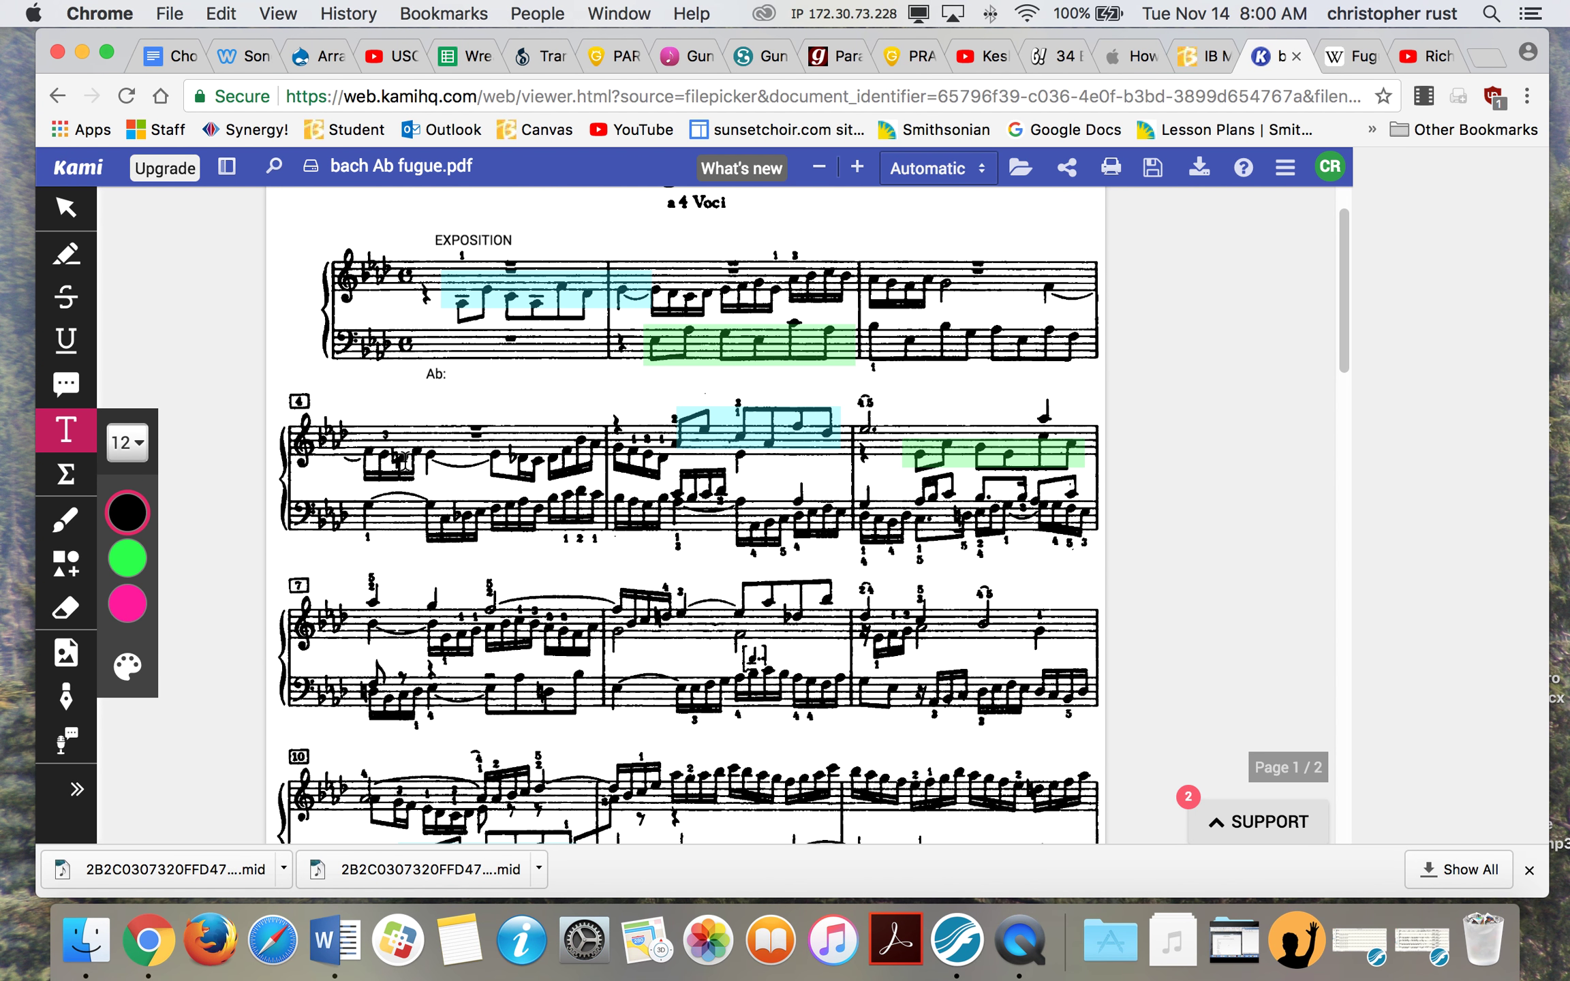
scroll(404, 469, down, 3)
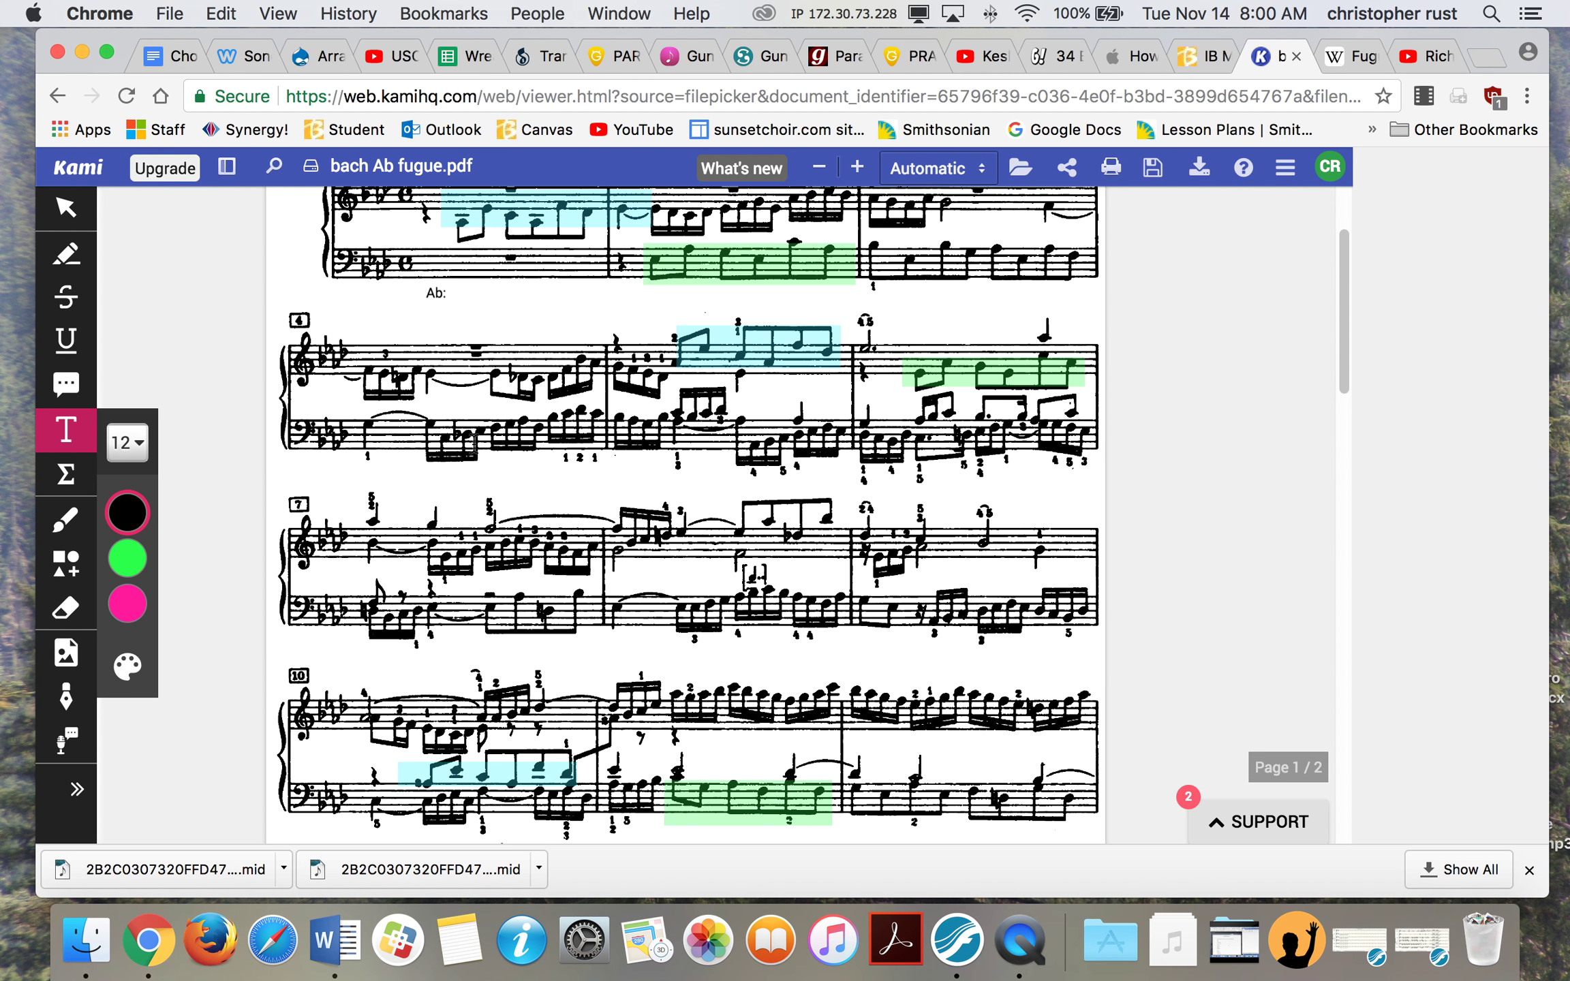
click(685, 364)
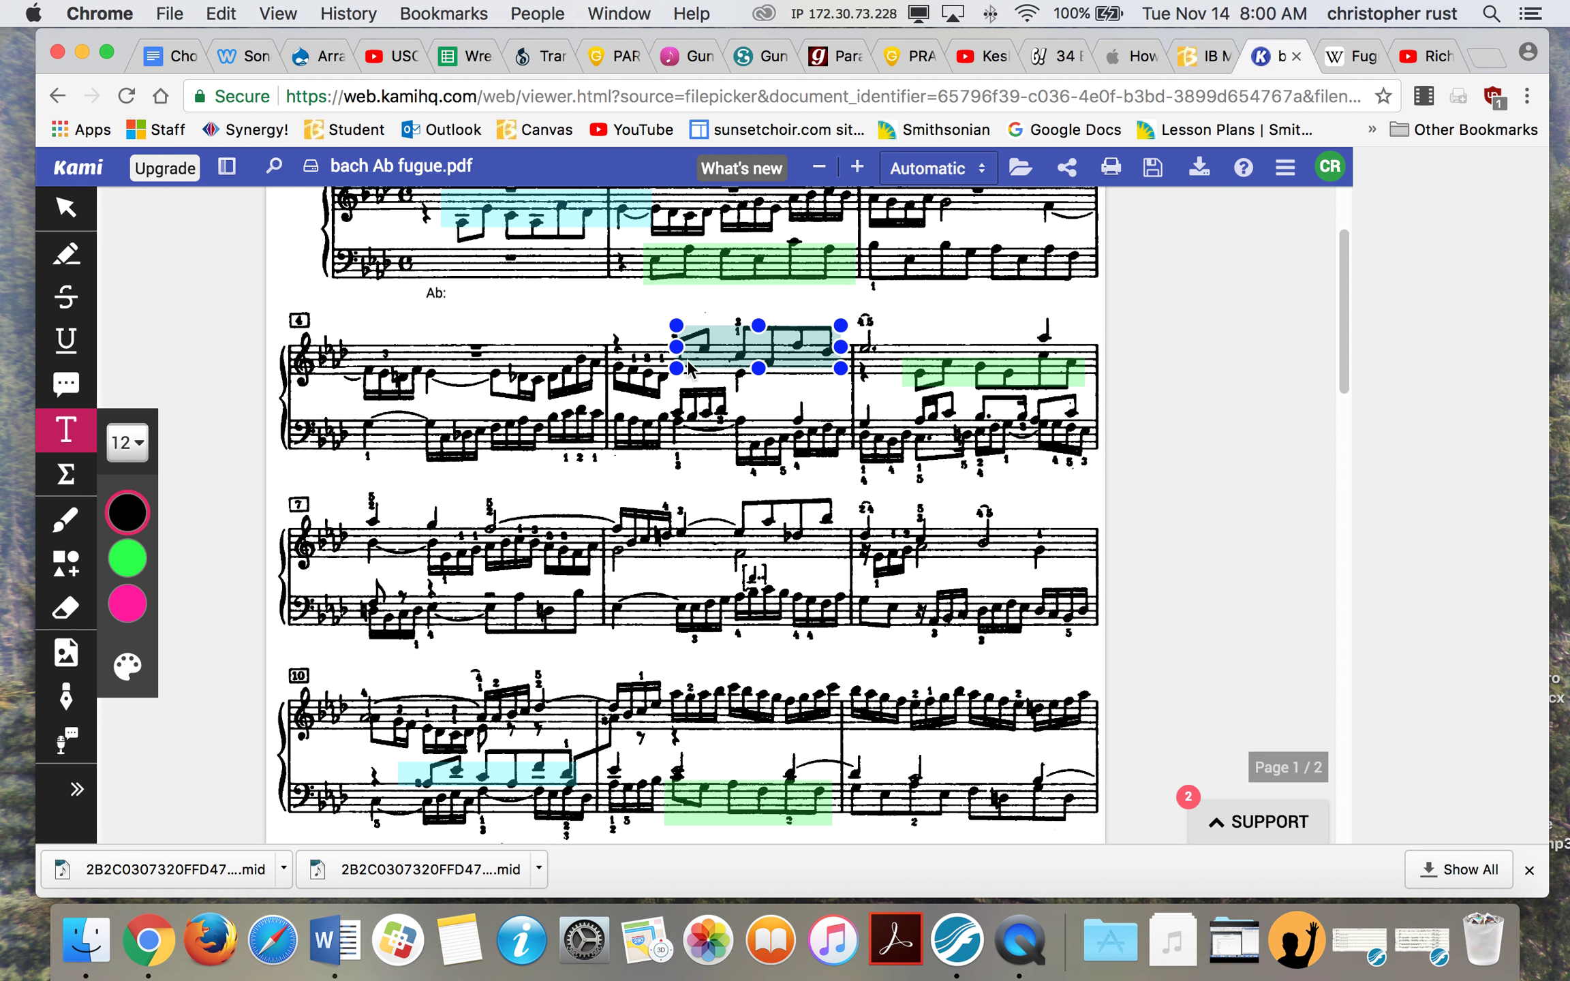
click(798, 402)
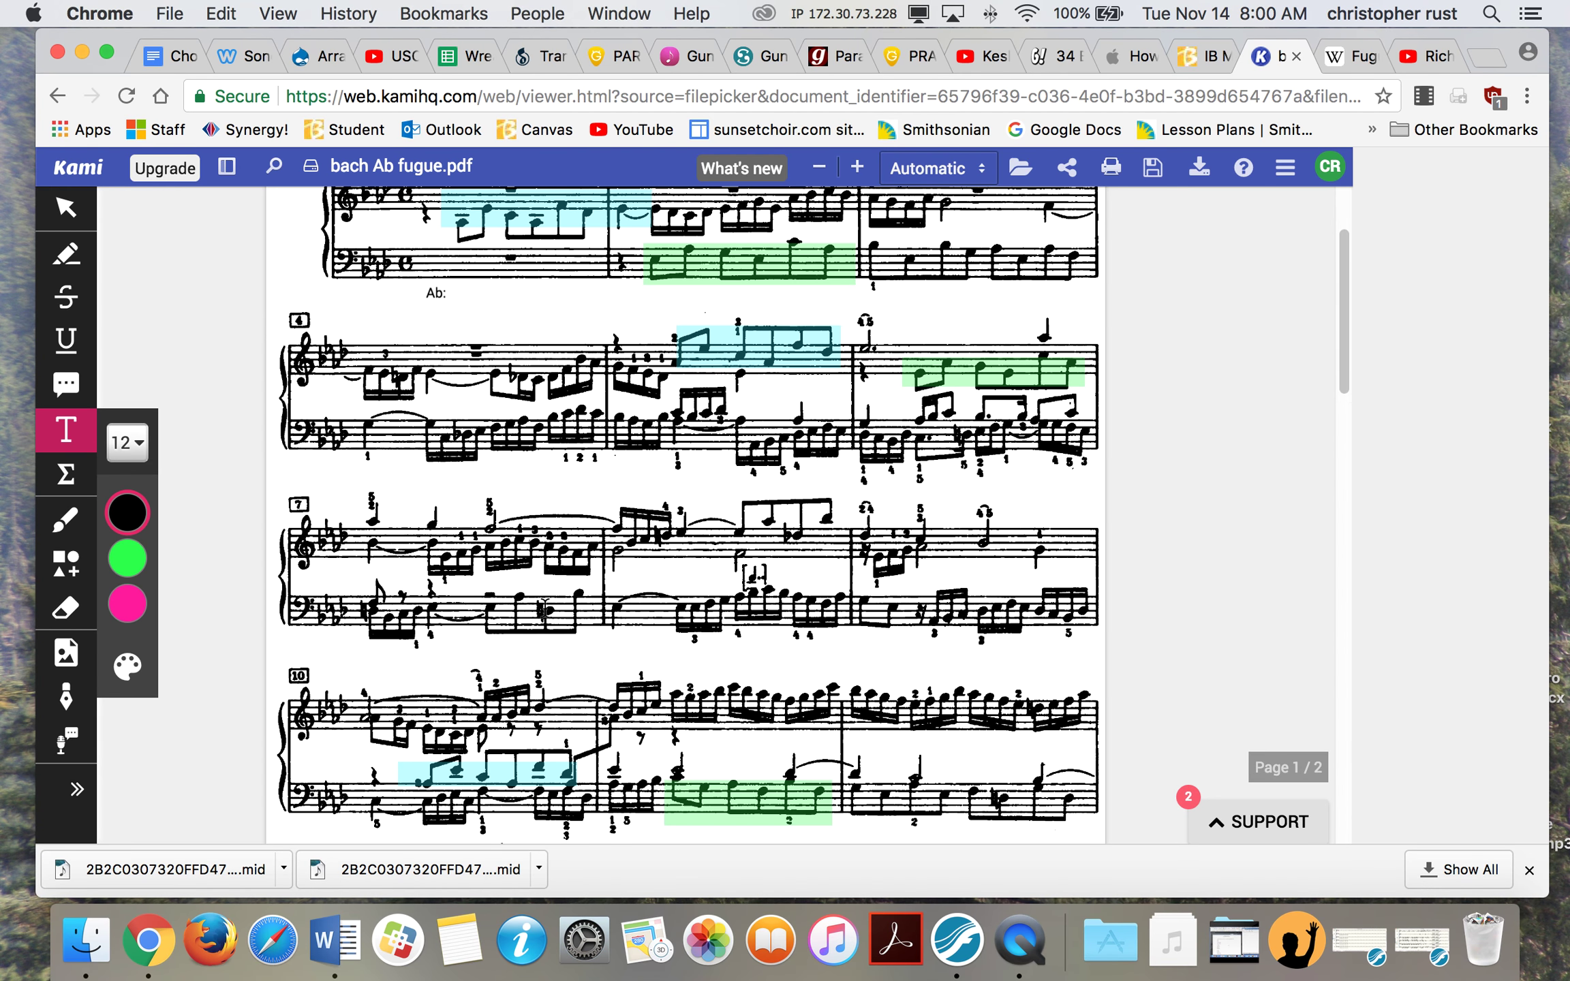
Step: Add the key label "Eb:" below the bass staff at the start of measure 8
click(613, 644)
text(Eb:)
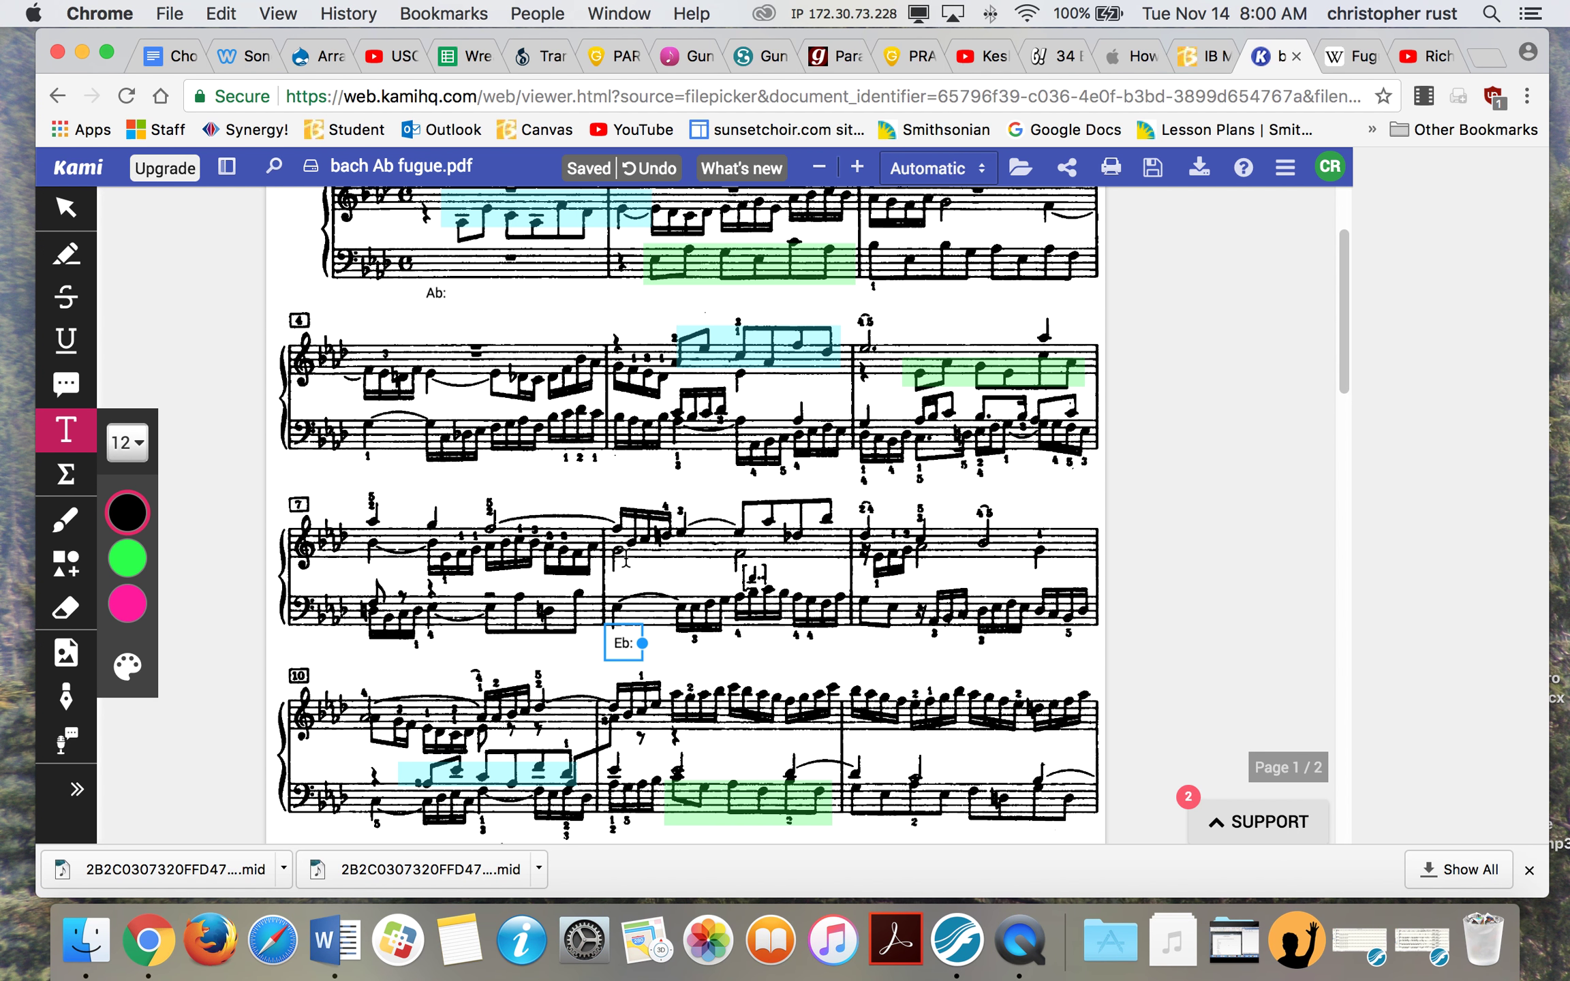
click(627, 630)
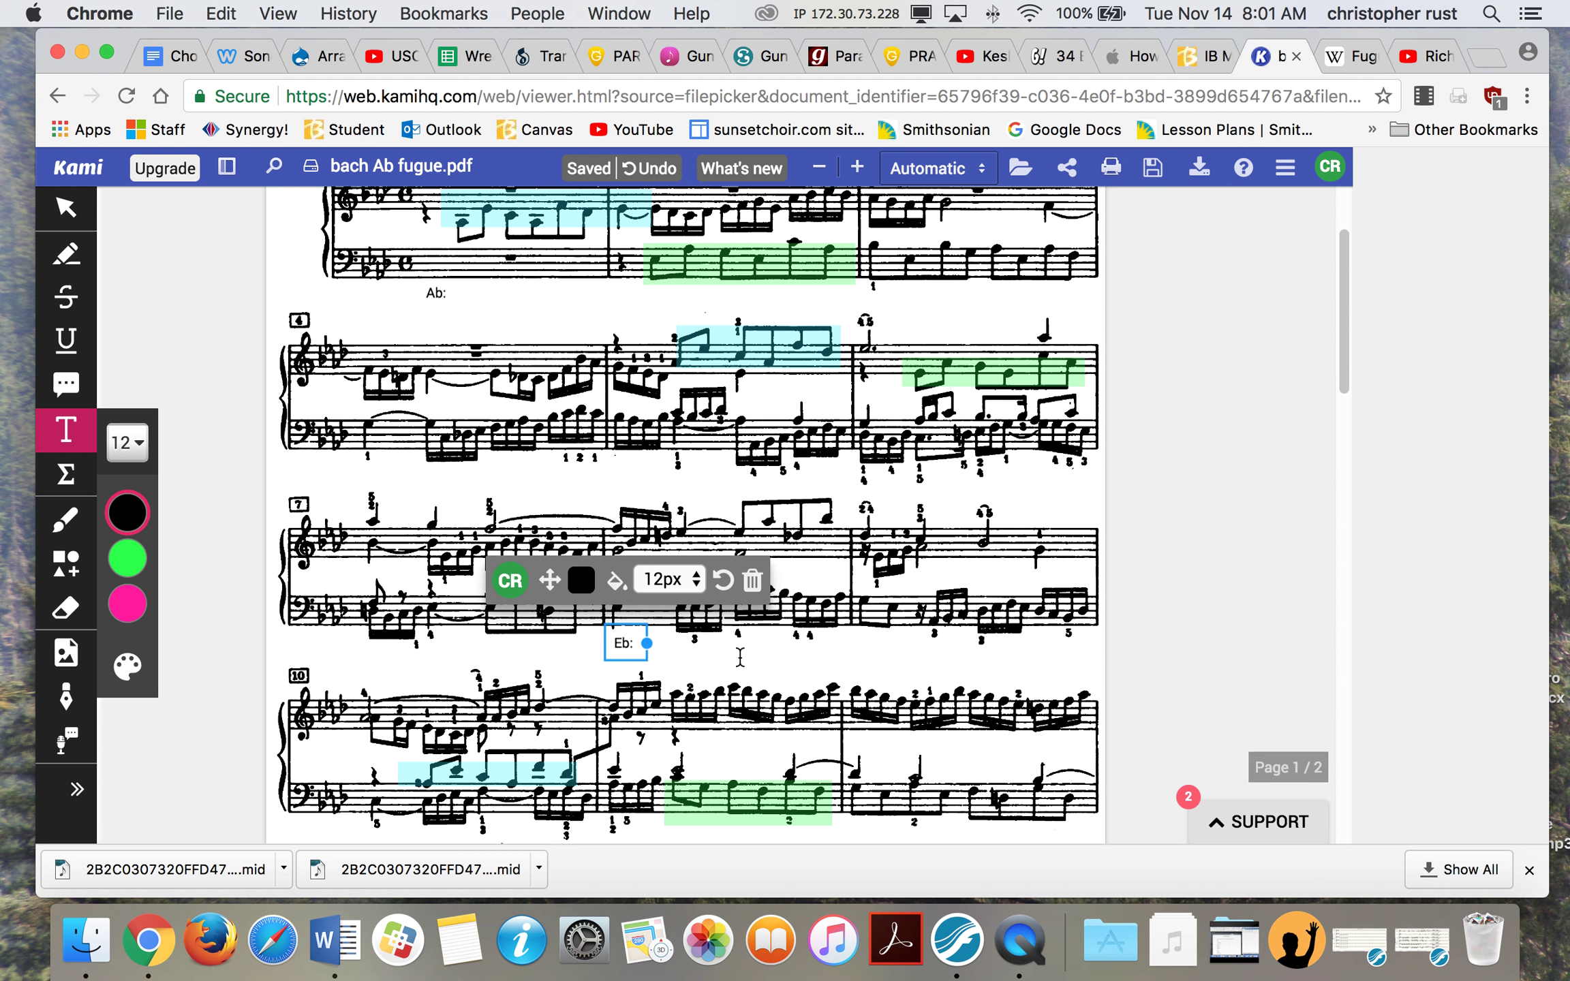
click(740, 657)
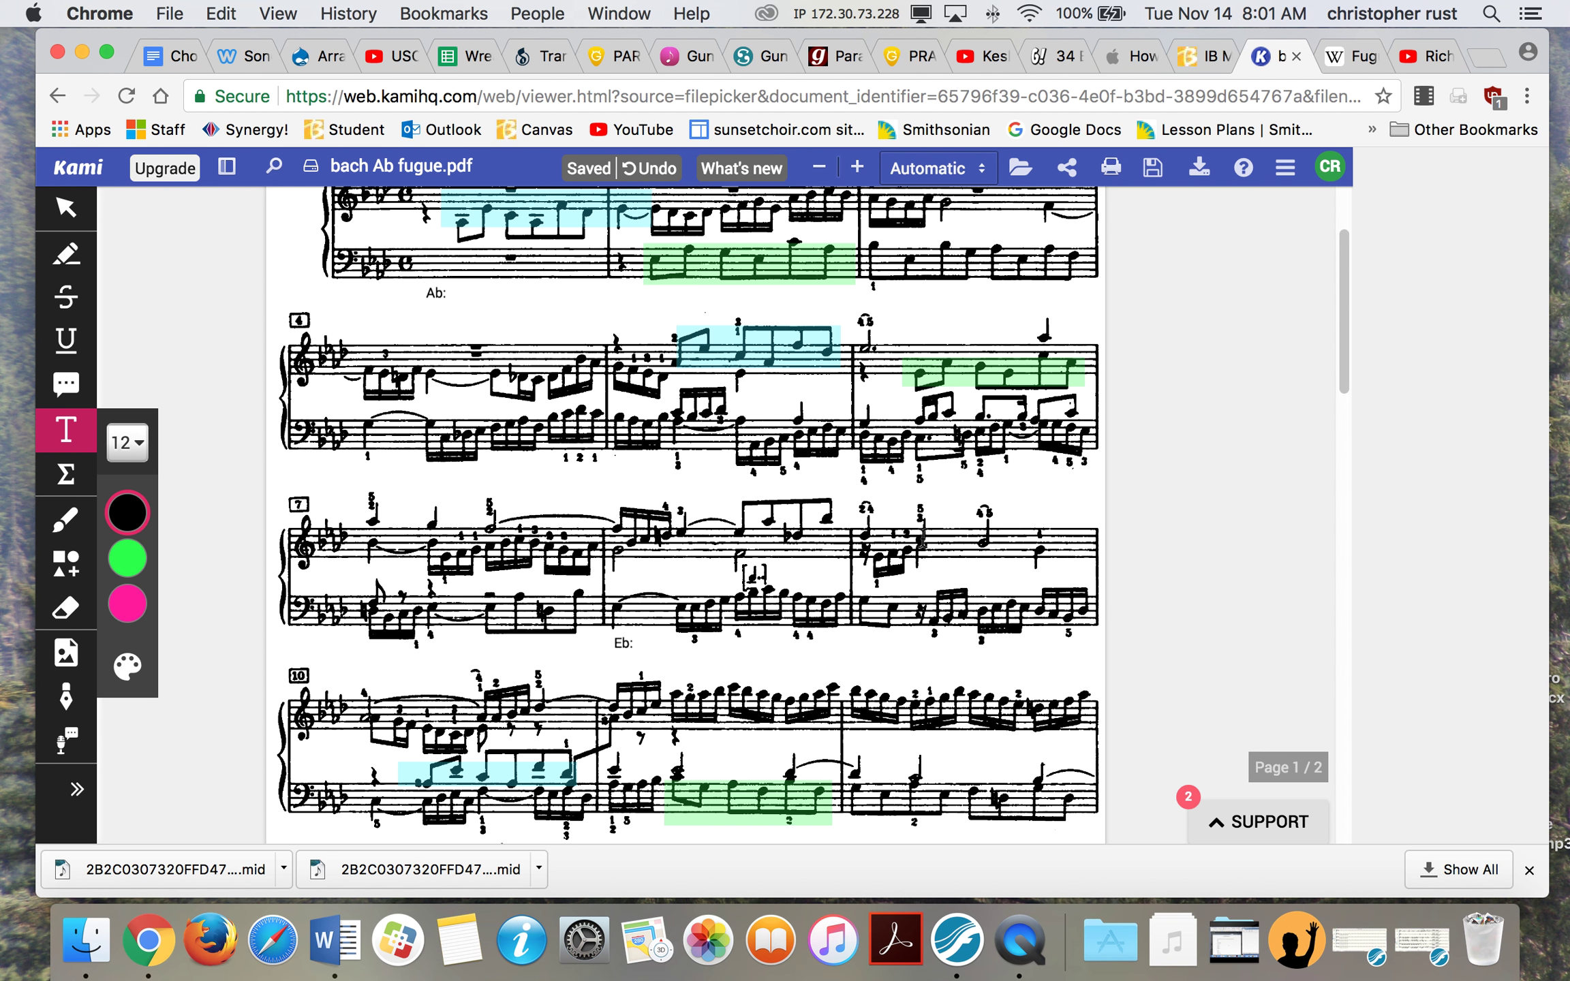
Step: Add the key label "Ab" below the bass staff in measure 9
click(918, 646)
text(Ab)
key(BackSpace)
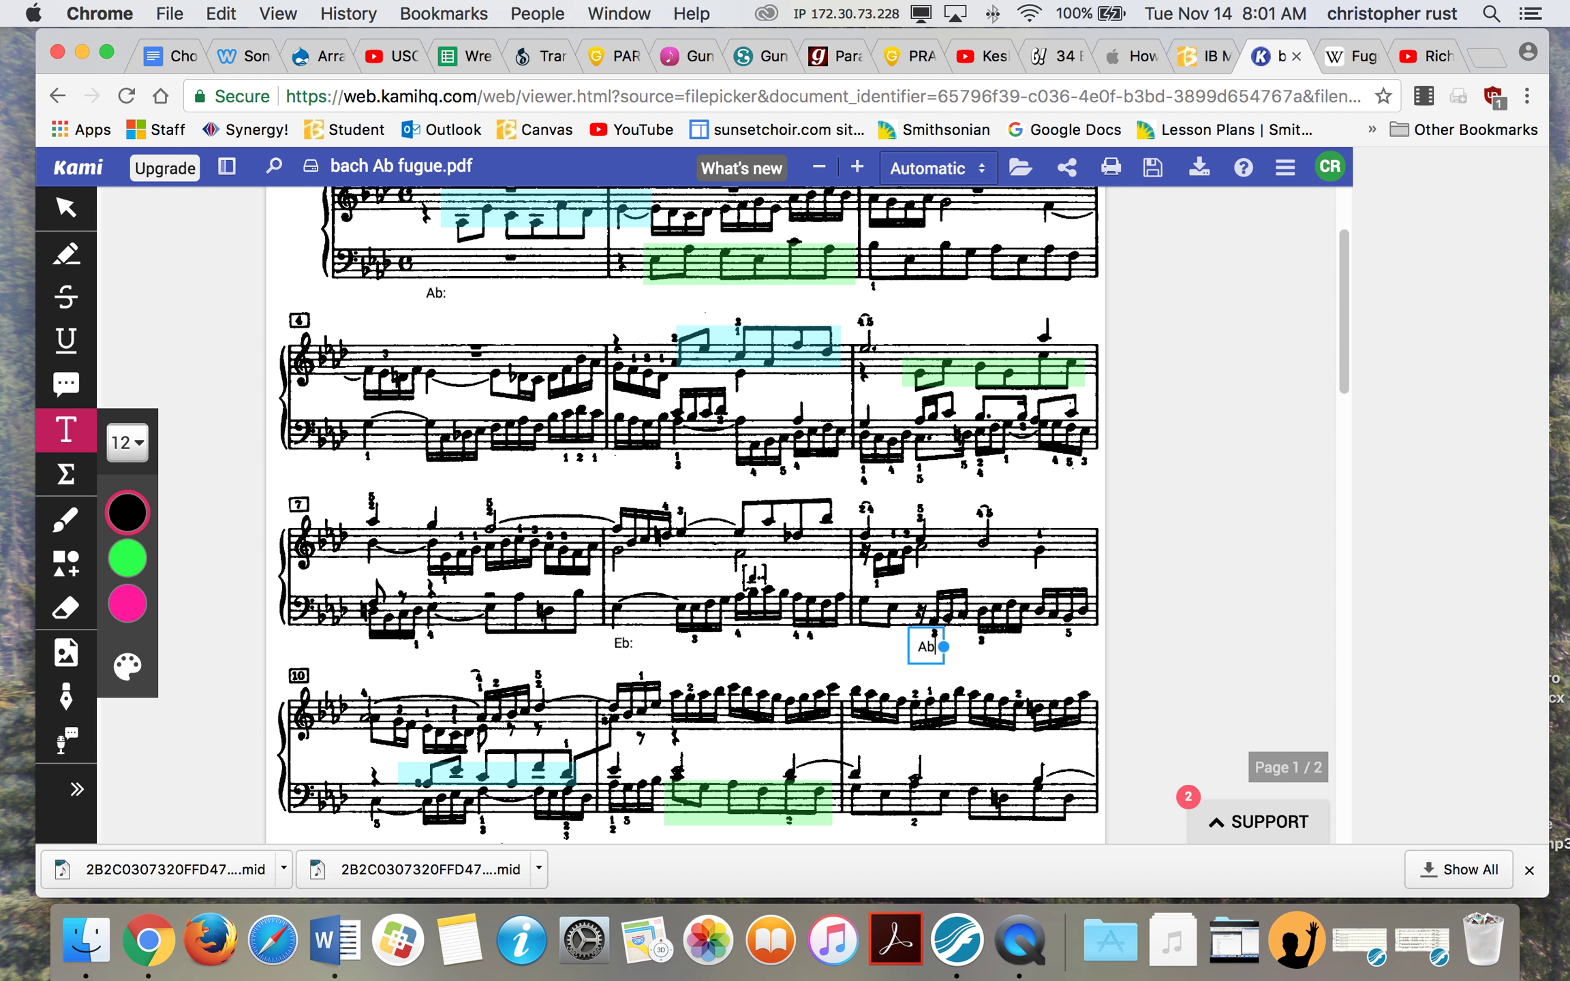
click(1007, 652)
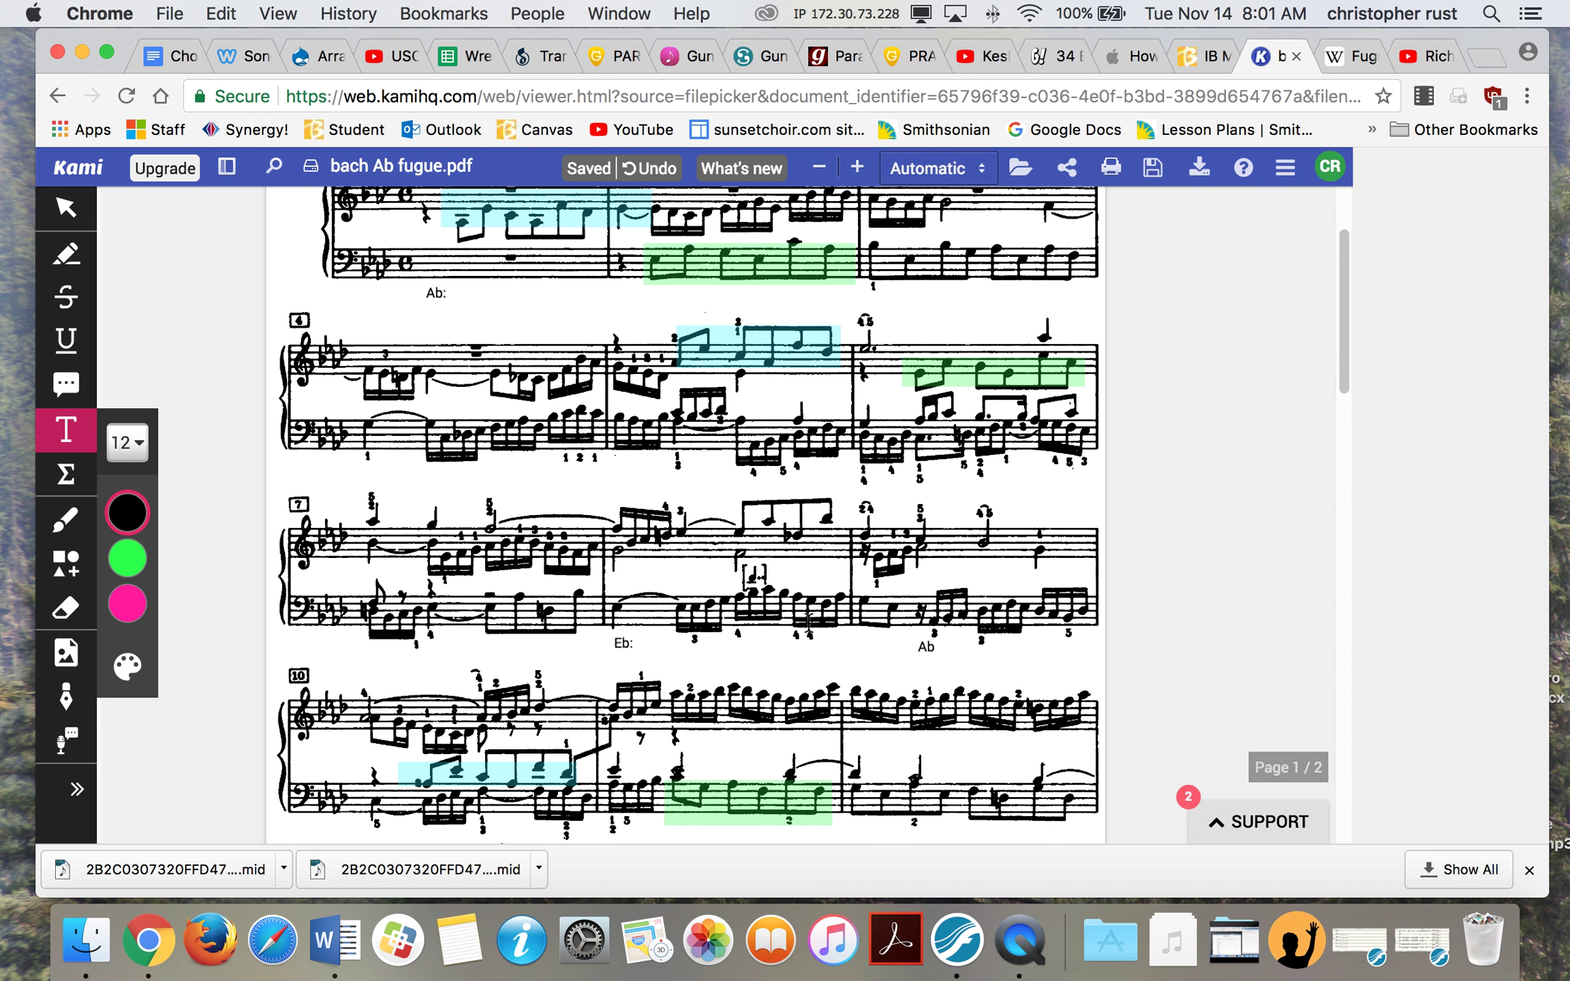
Step: Check the subject entries in measures 10 and 13, and add the key label "fm:" below the bass staff at the start of measure 14
scroll(720, 652, down, 5)
click(719, 650)
click(473, 621)
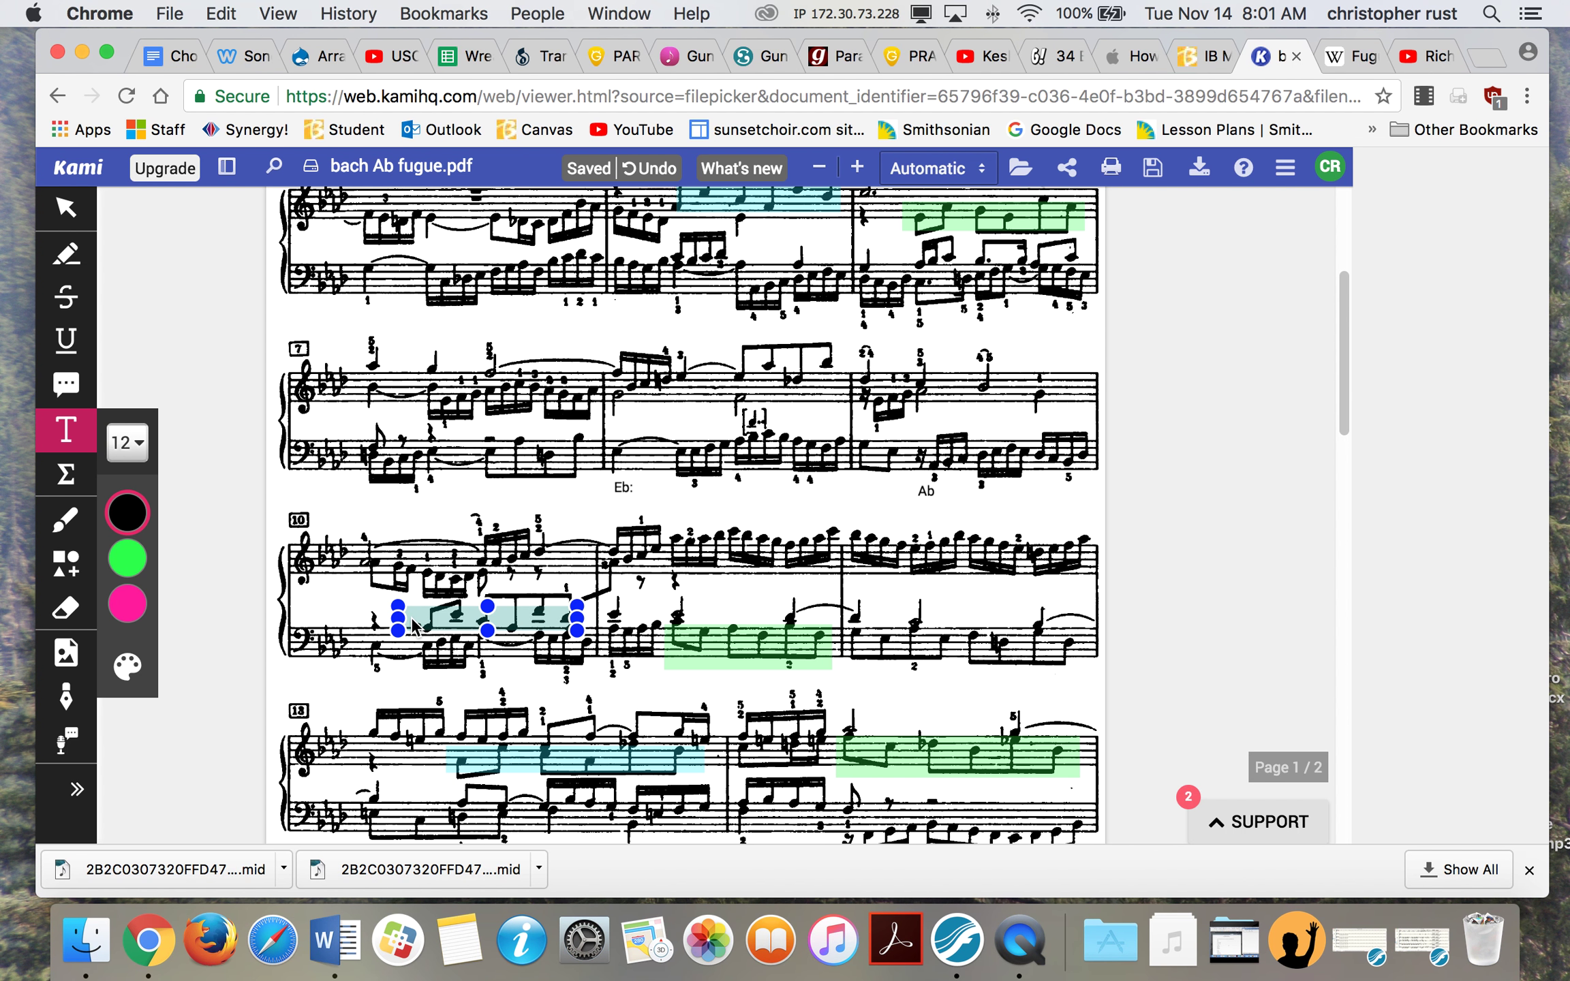
click(510, 629)
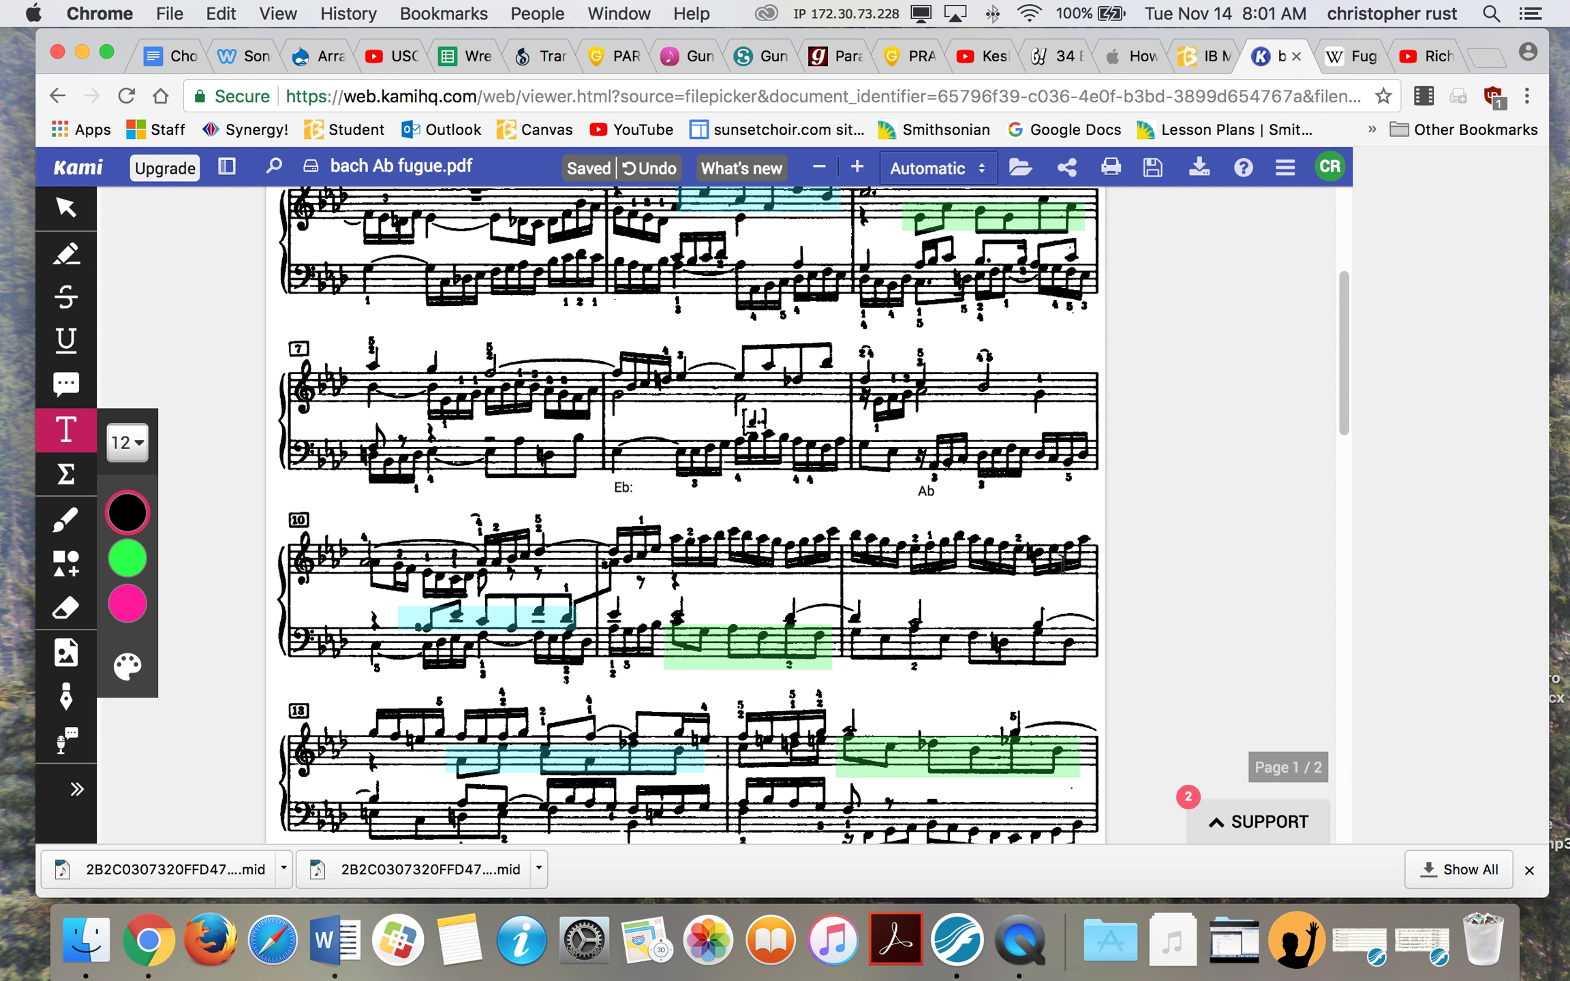
scroll(959, 542, down, 5)
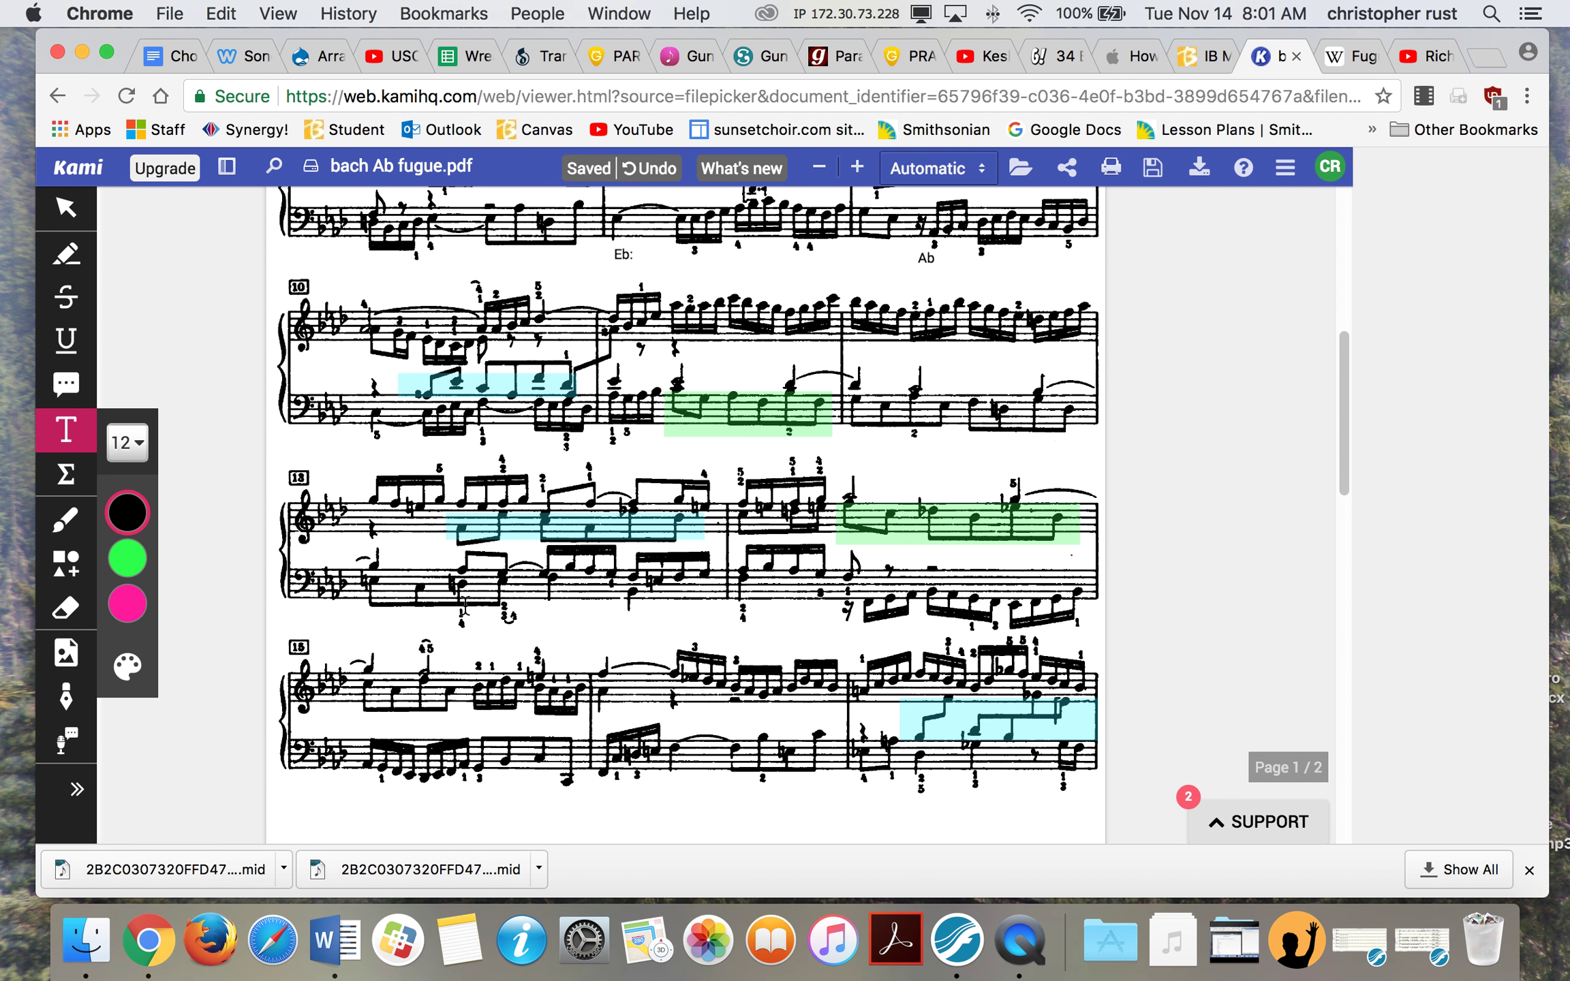
click(494, 529)
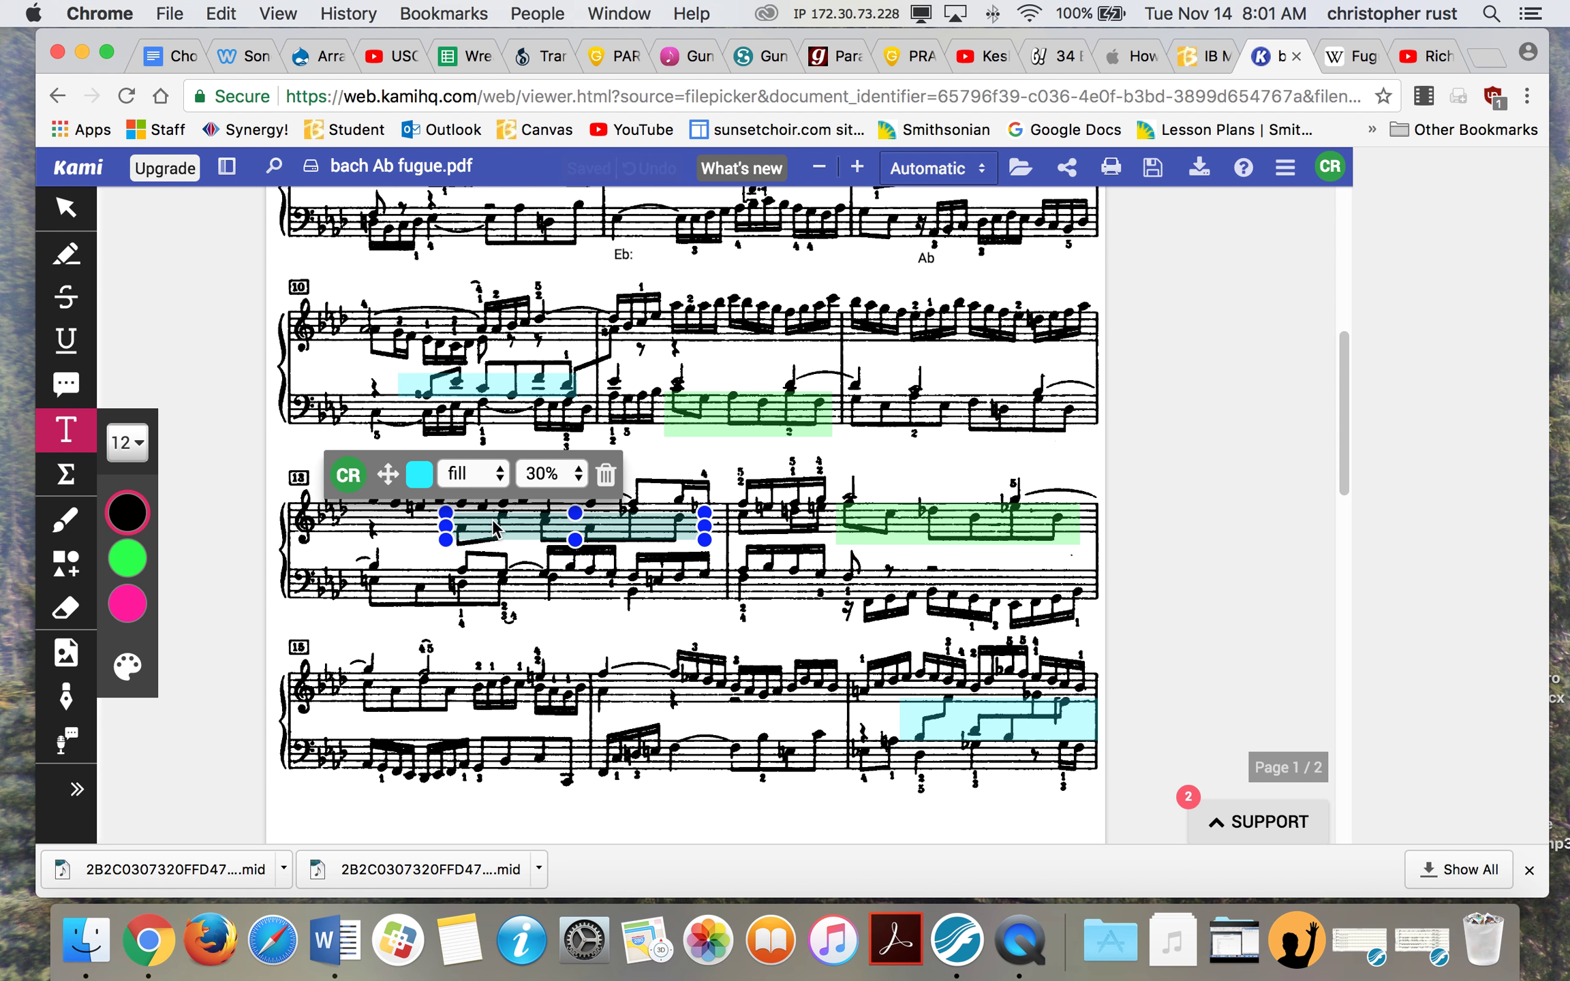
click(669, 539)
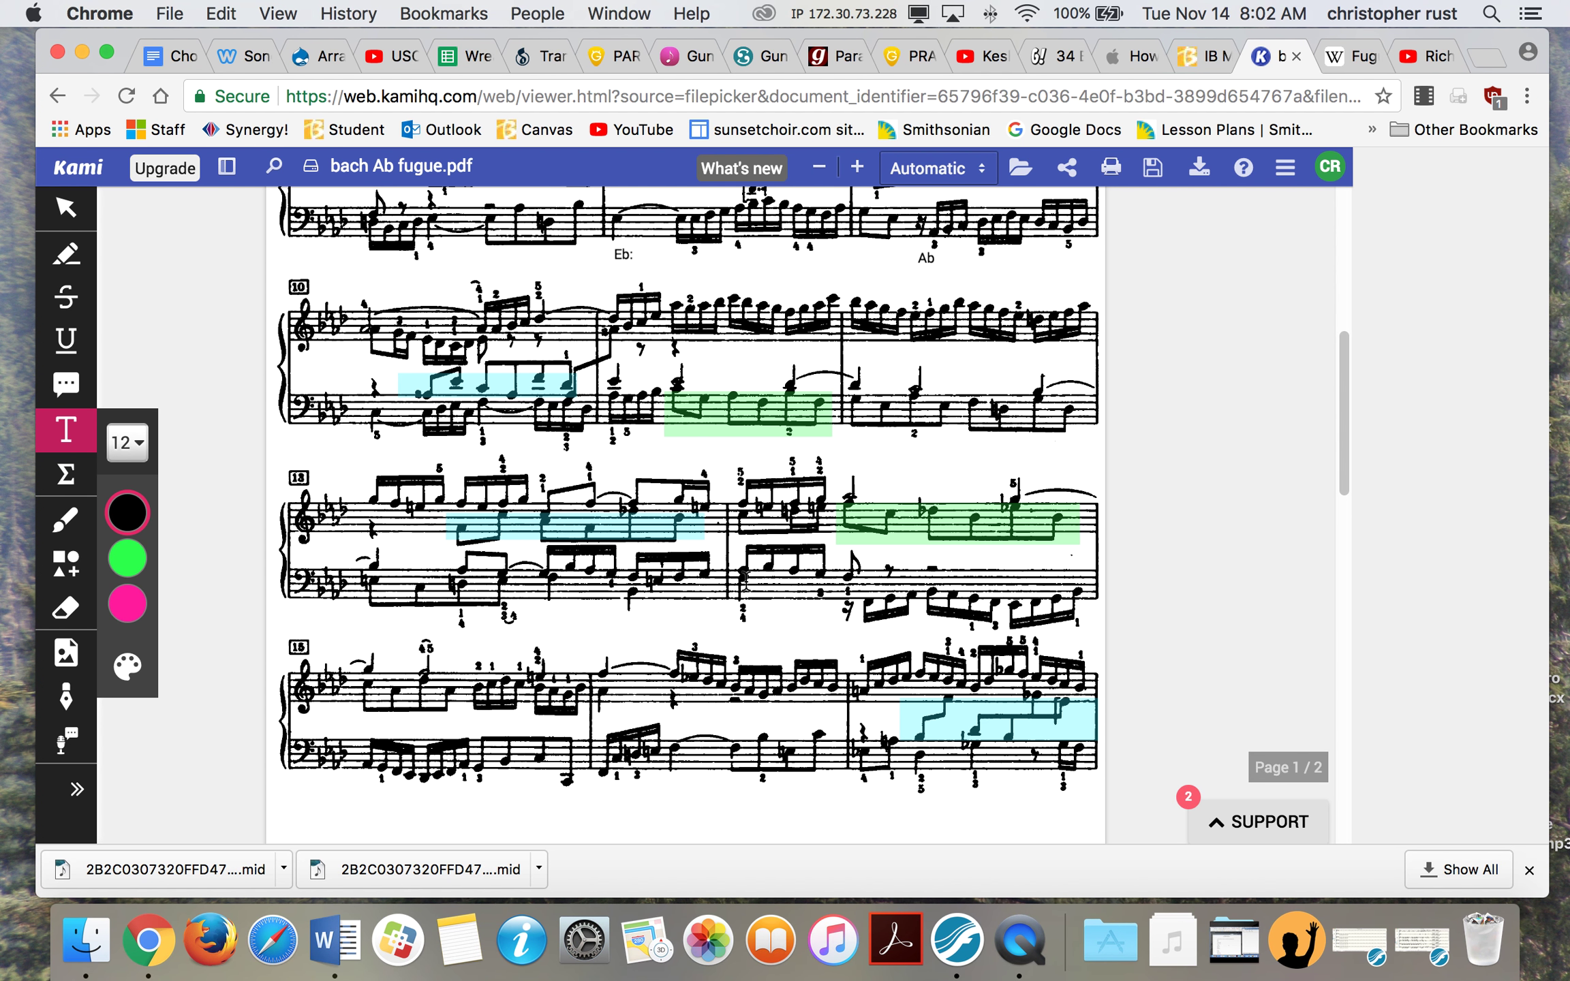
click(733, 623)
text(fm:)
click(790, 636)
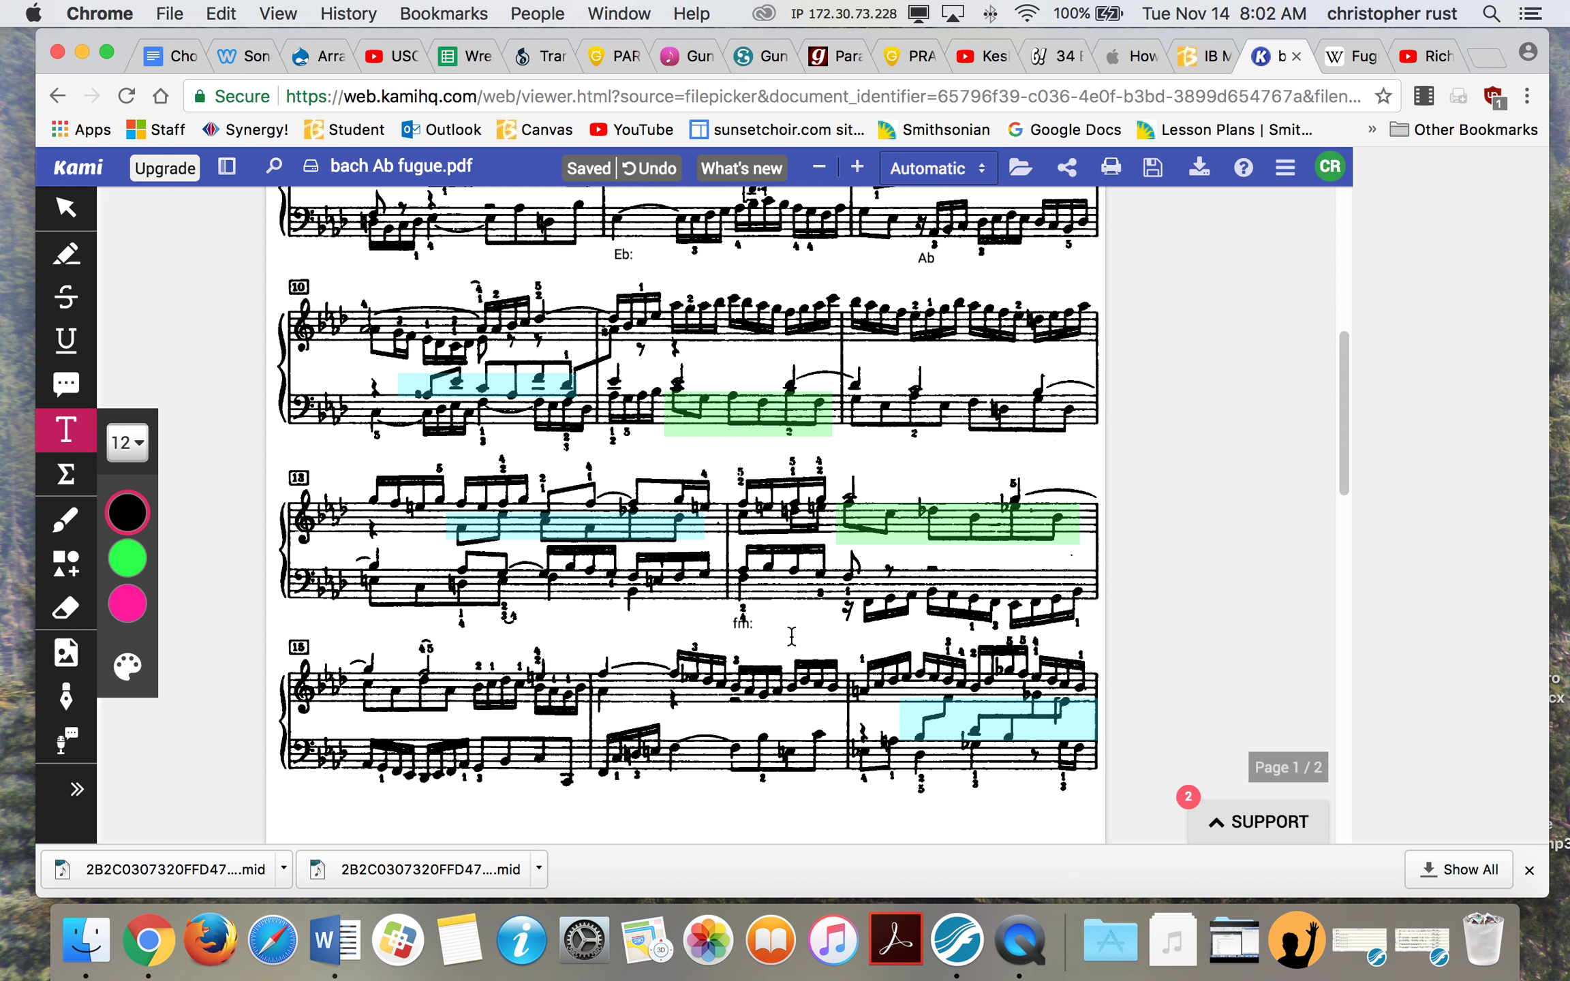
Step: Compare the highlighted subject and answer entries in measures 10–11 with those in measures 13–14
click(860, 513)
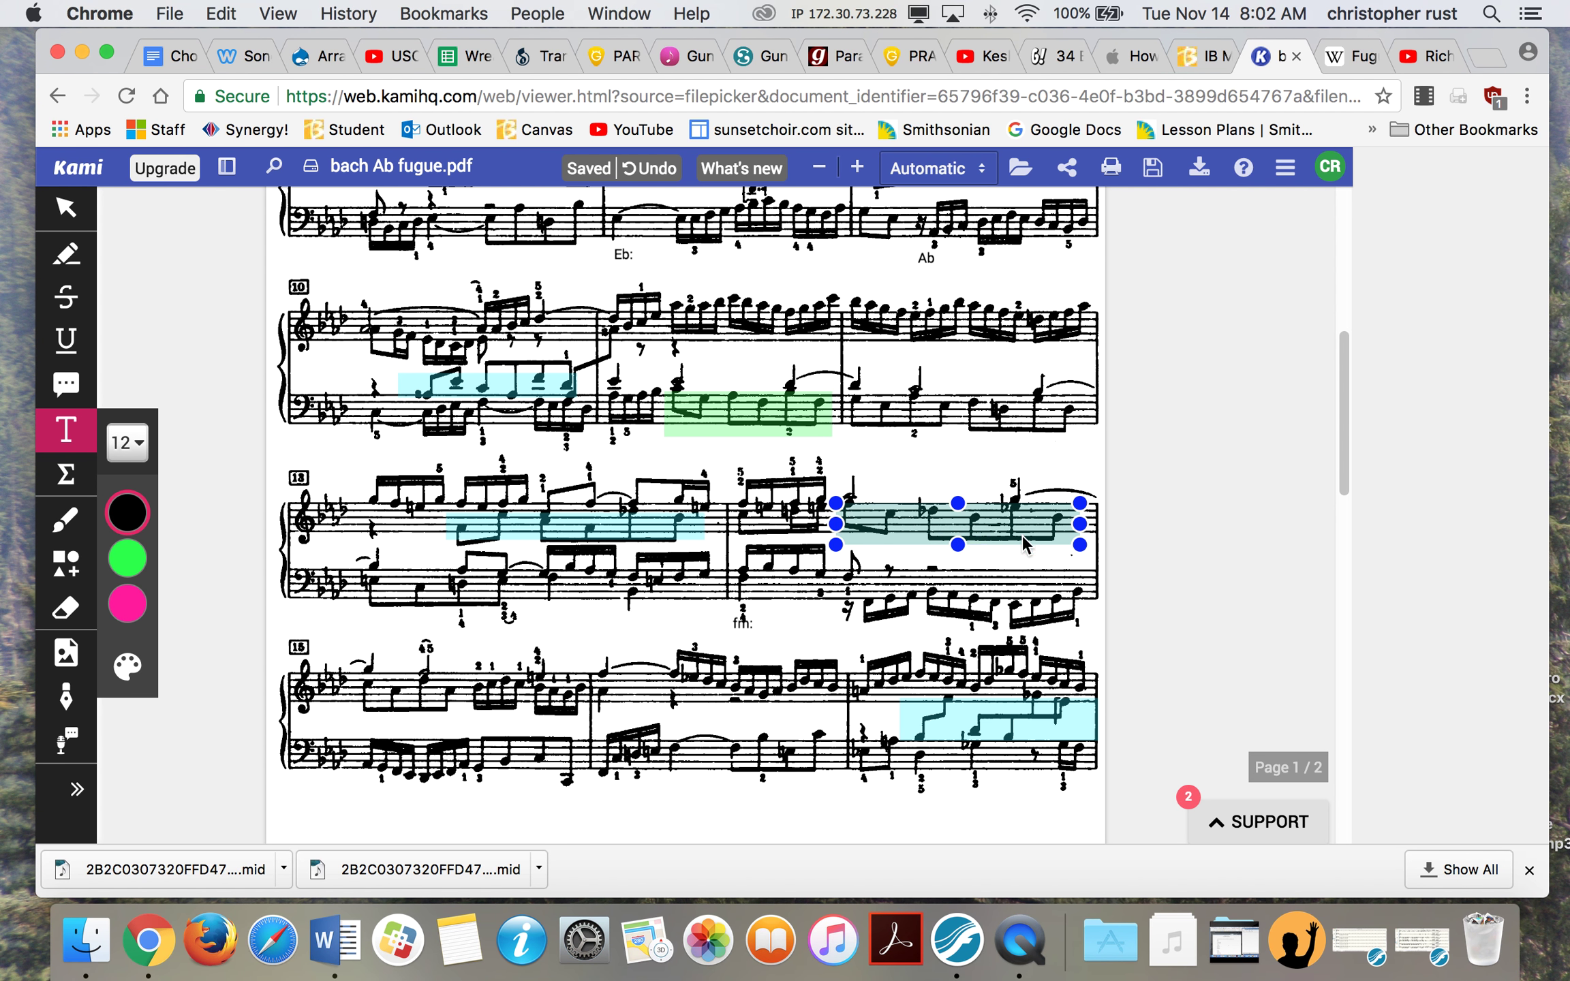
key(Escape)
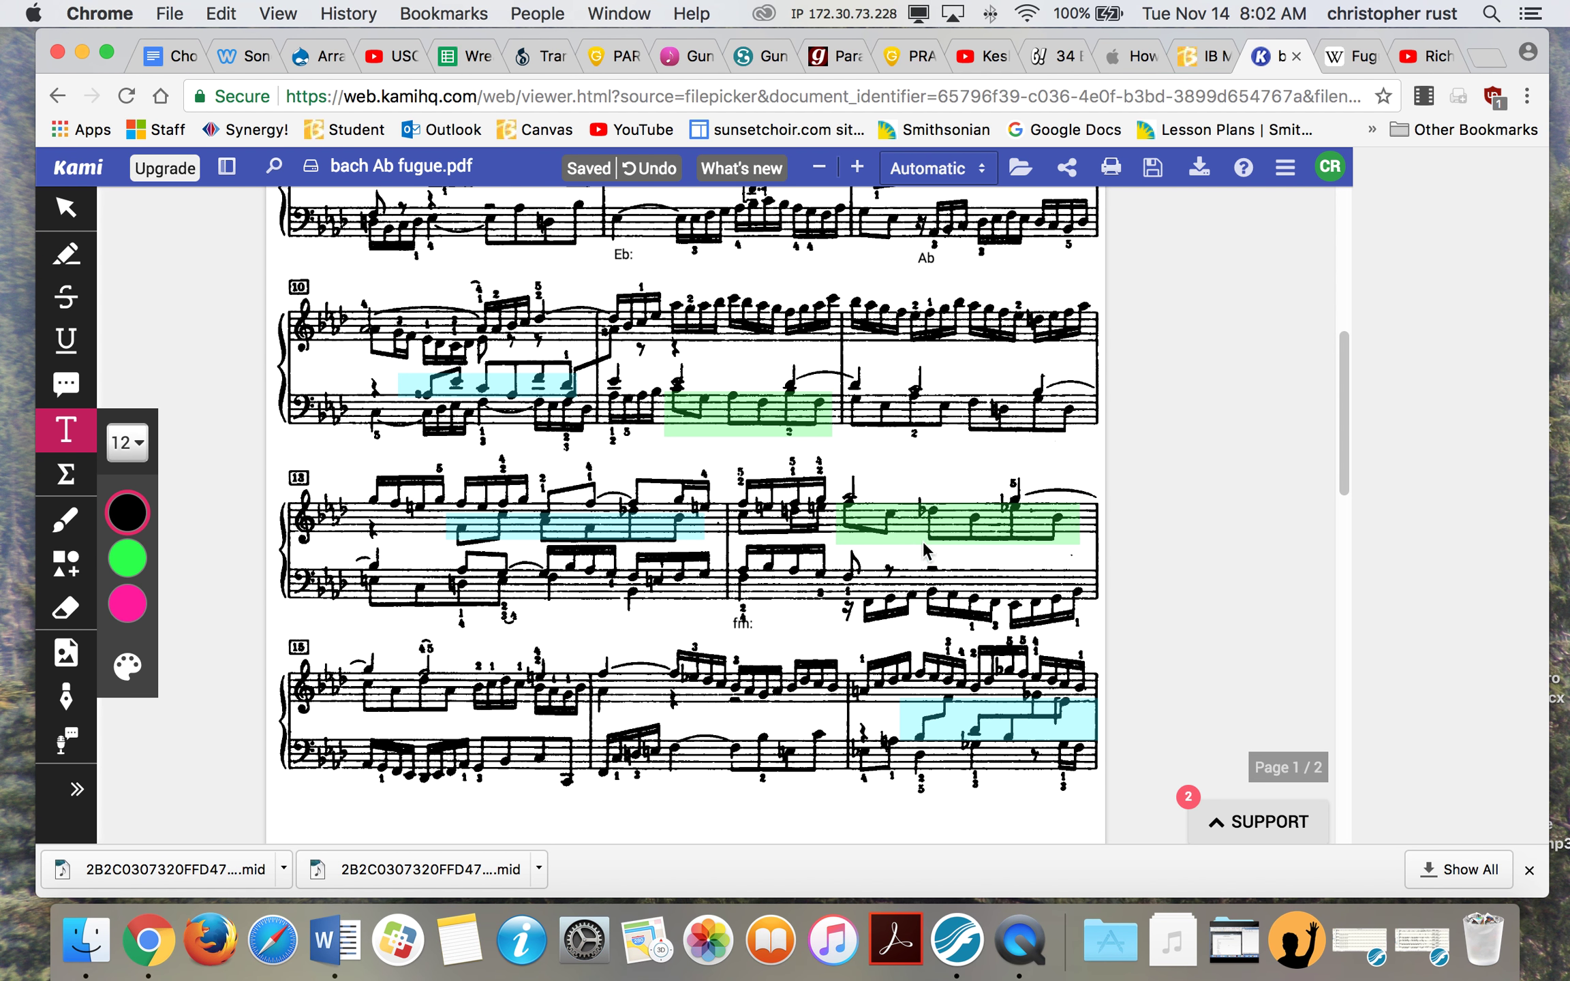
click(465, 538)
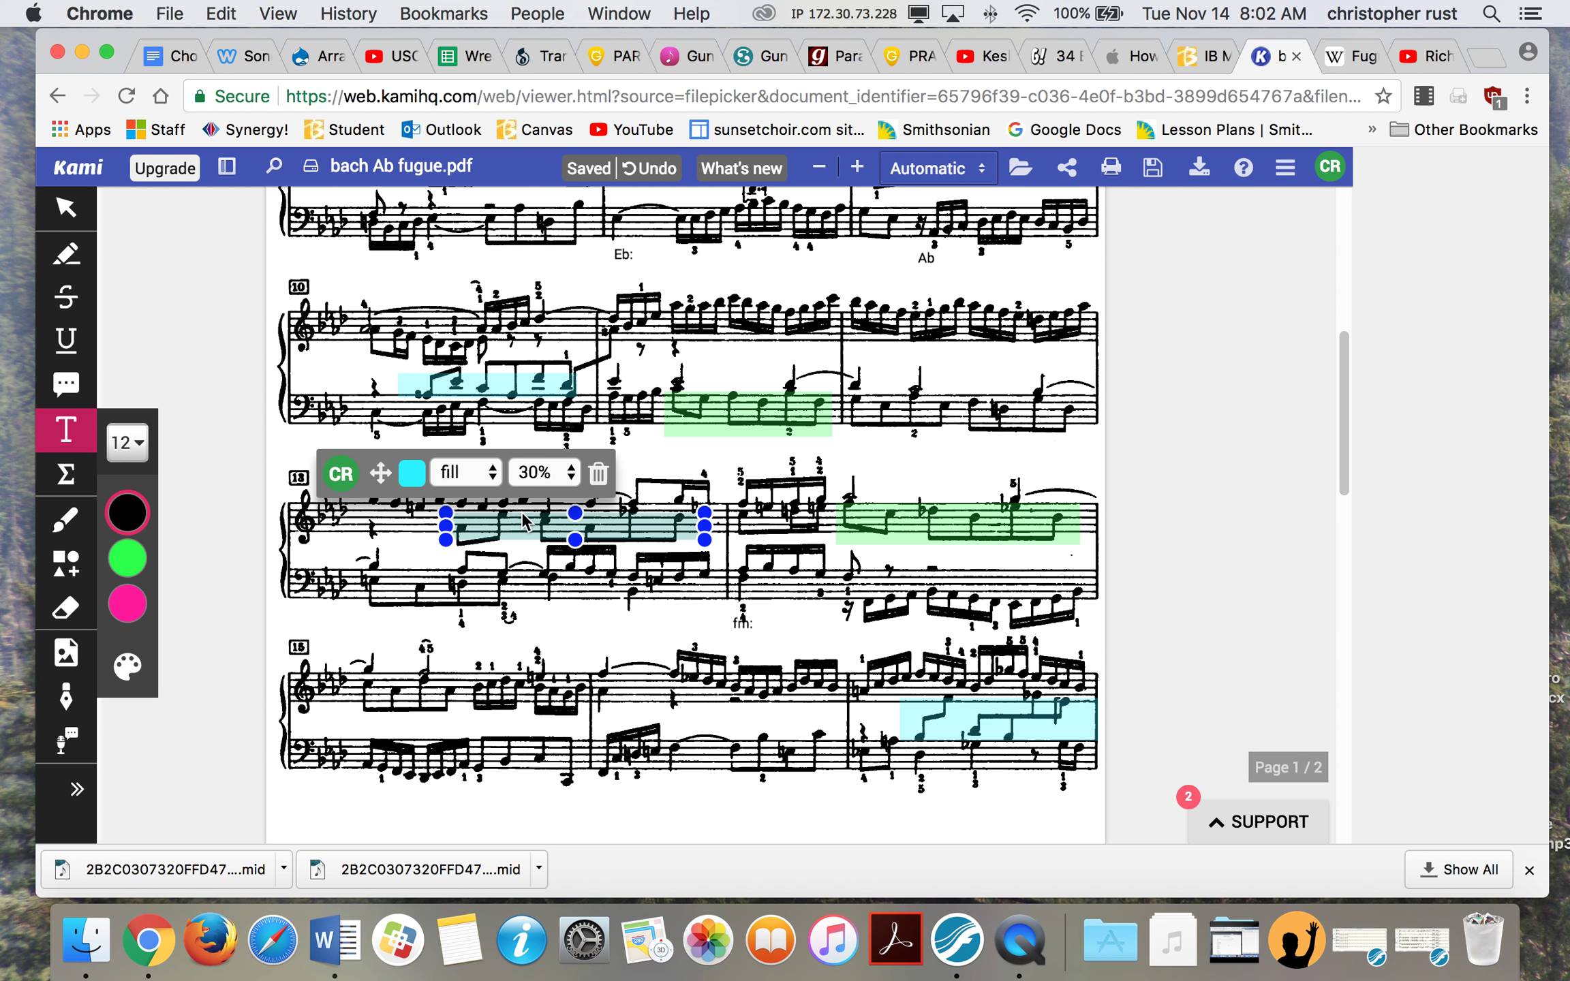
key(Escape)
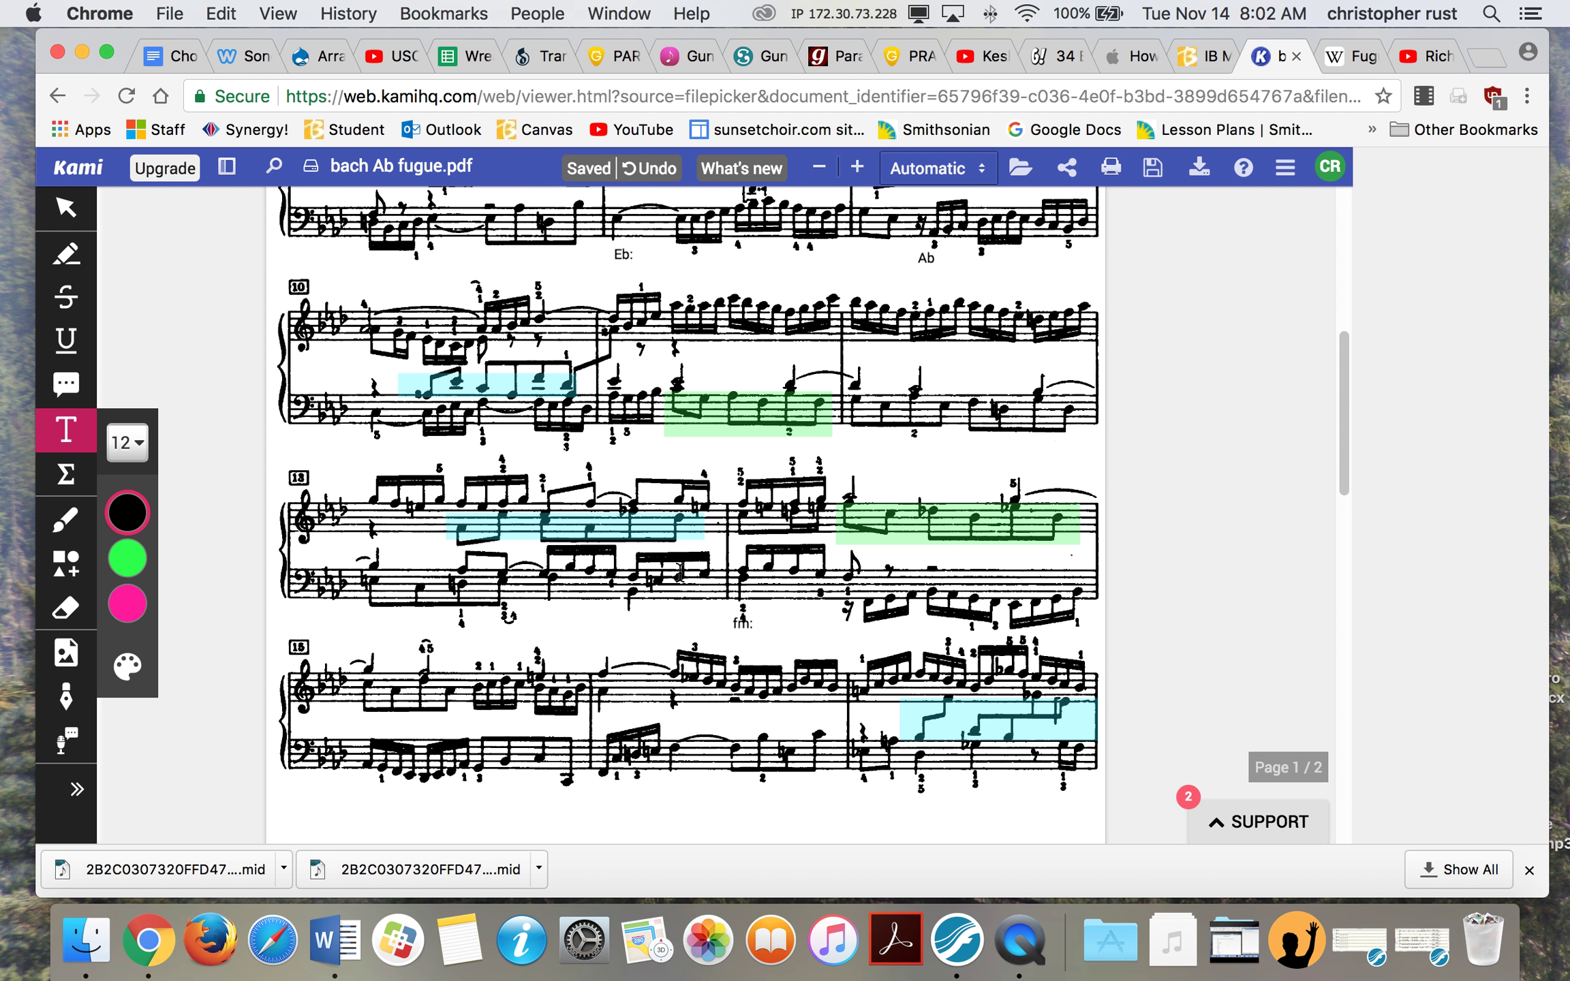
click(894, 544)
key(Escape)
click(899, 526)
key(Escape)
click(858, 529)
key(Escape)
click(860, 526)
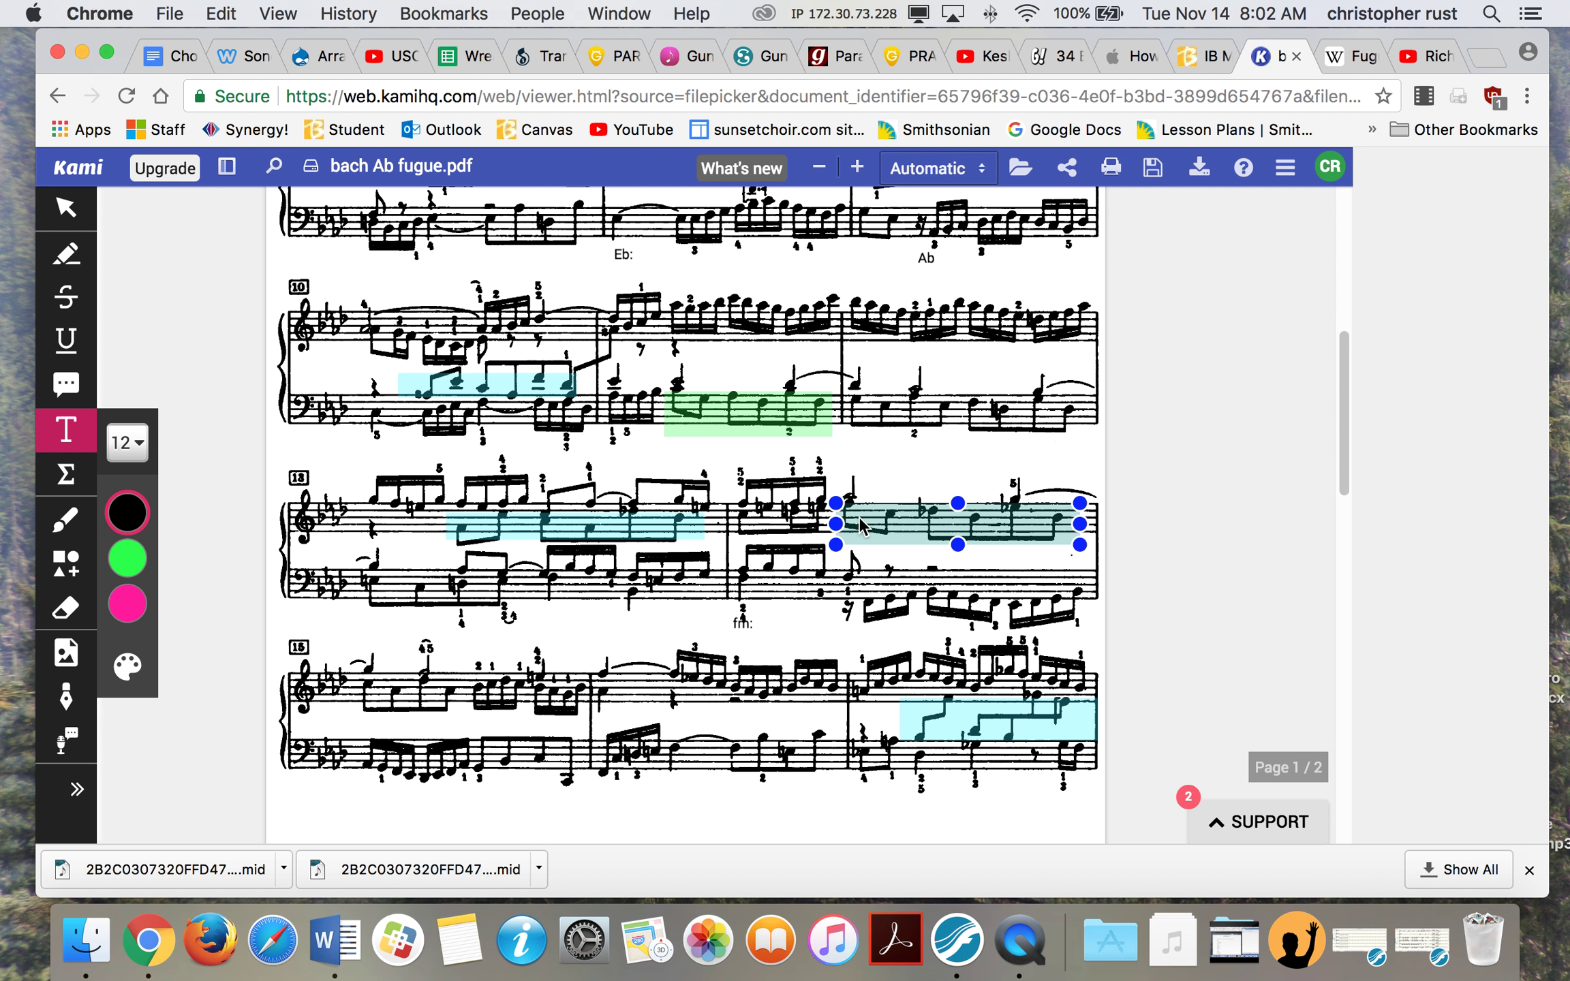
key(Escape)
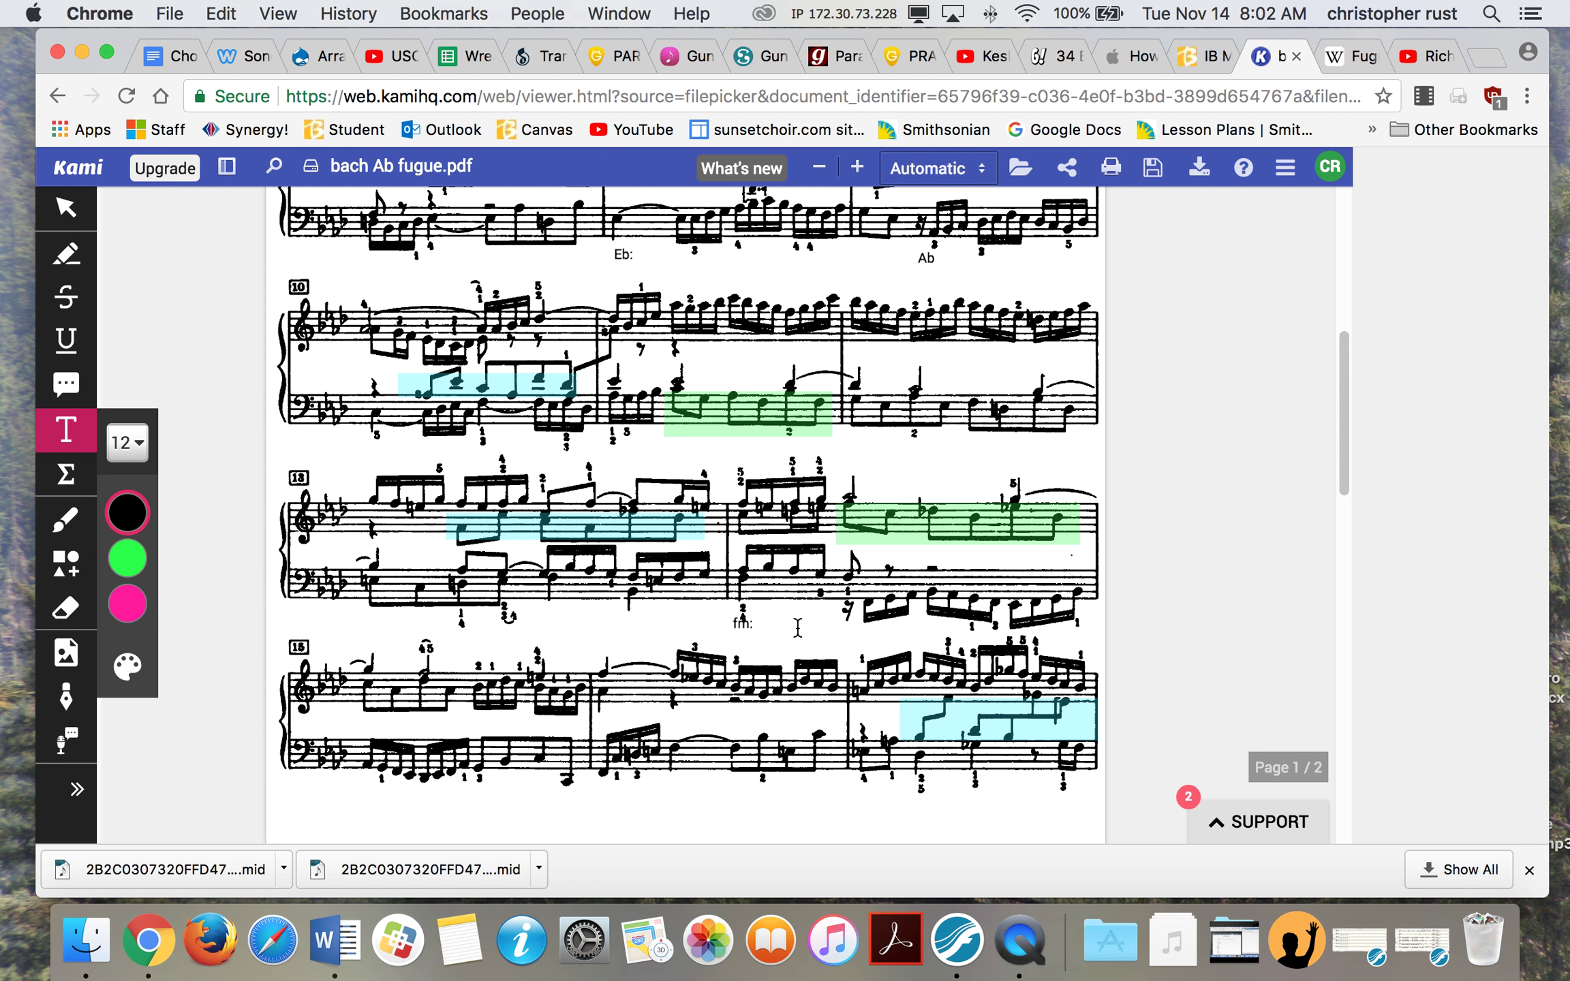
click(682, 409)
click(549, 392)
click(675, 406)
key(Escape)
click(702, 538)
click(876, 539)
key(Escape)
Step: Add the key label "bbm:" below the bass staff under the blue subject entry in measure 17
scroll(835, 650, down, 3)
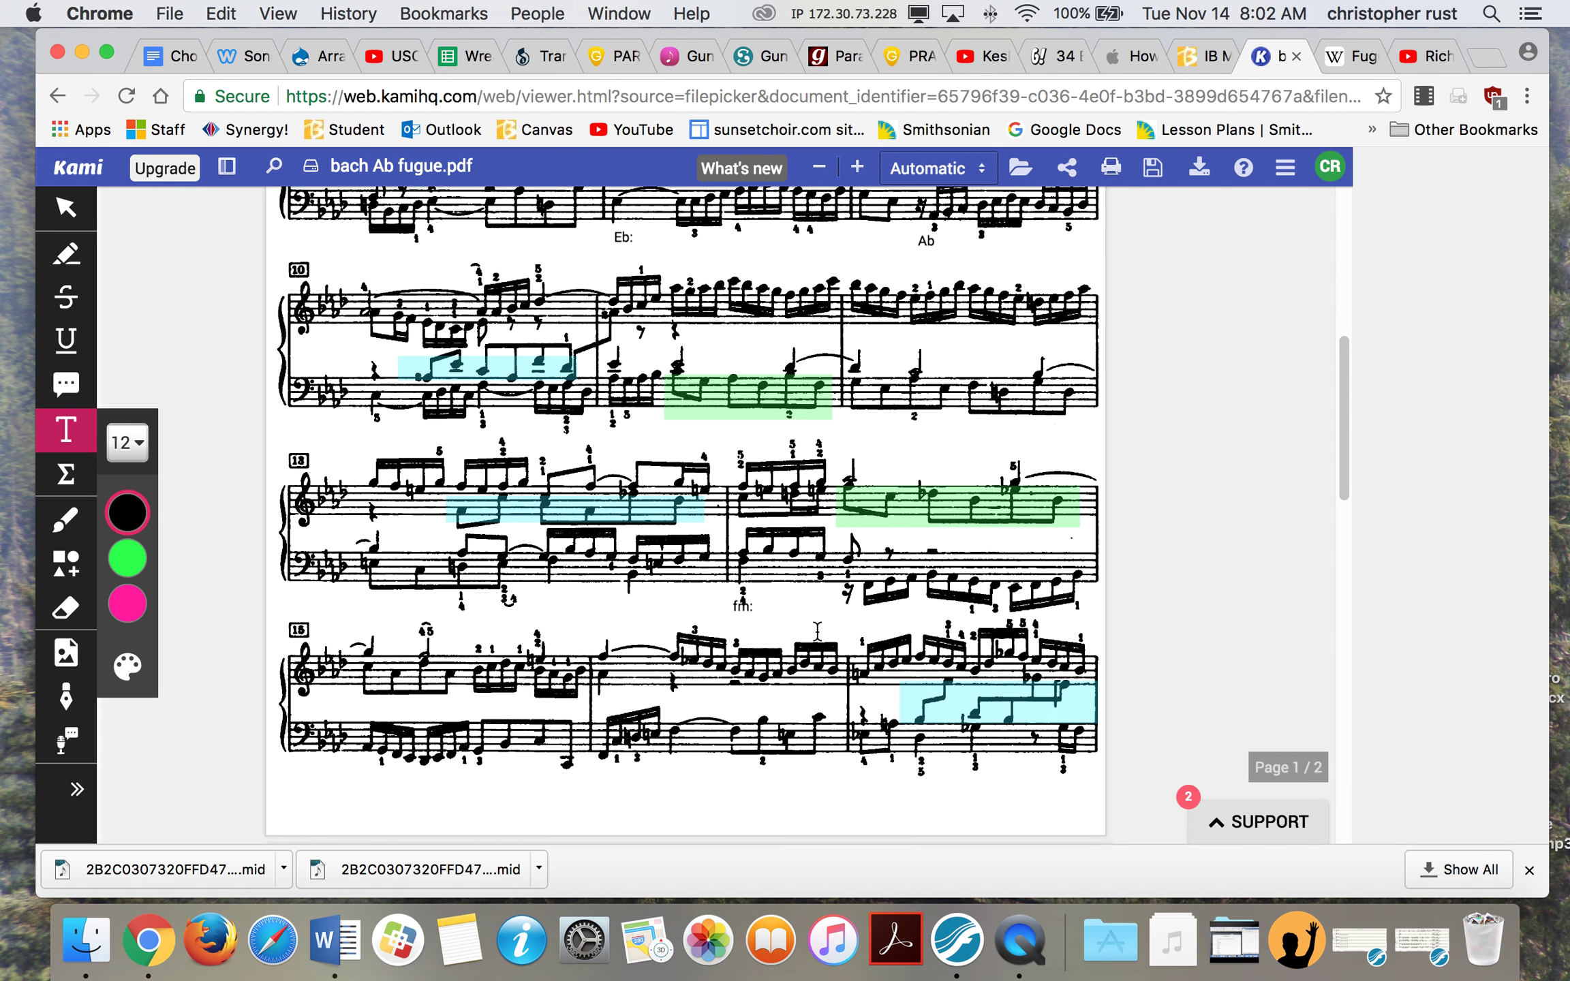
scroll(817, 631, down, 2)
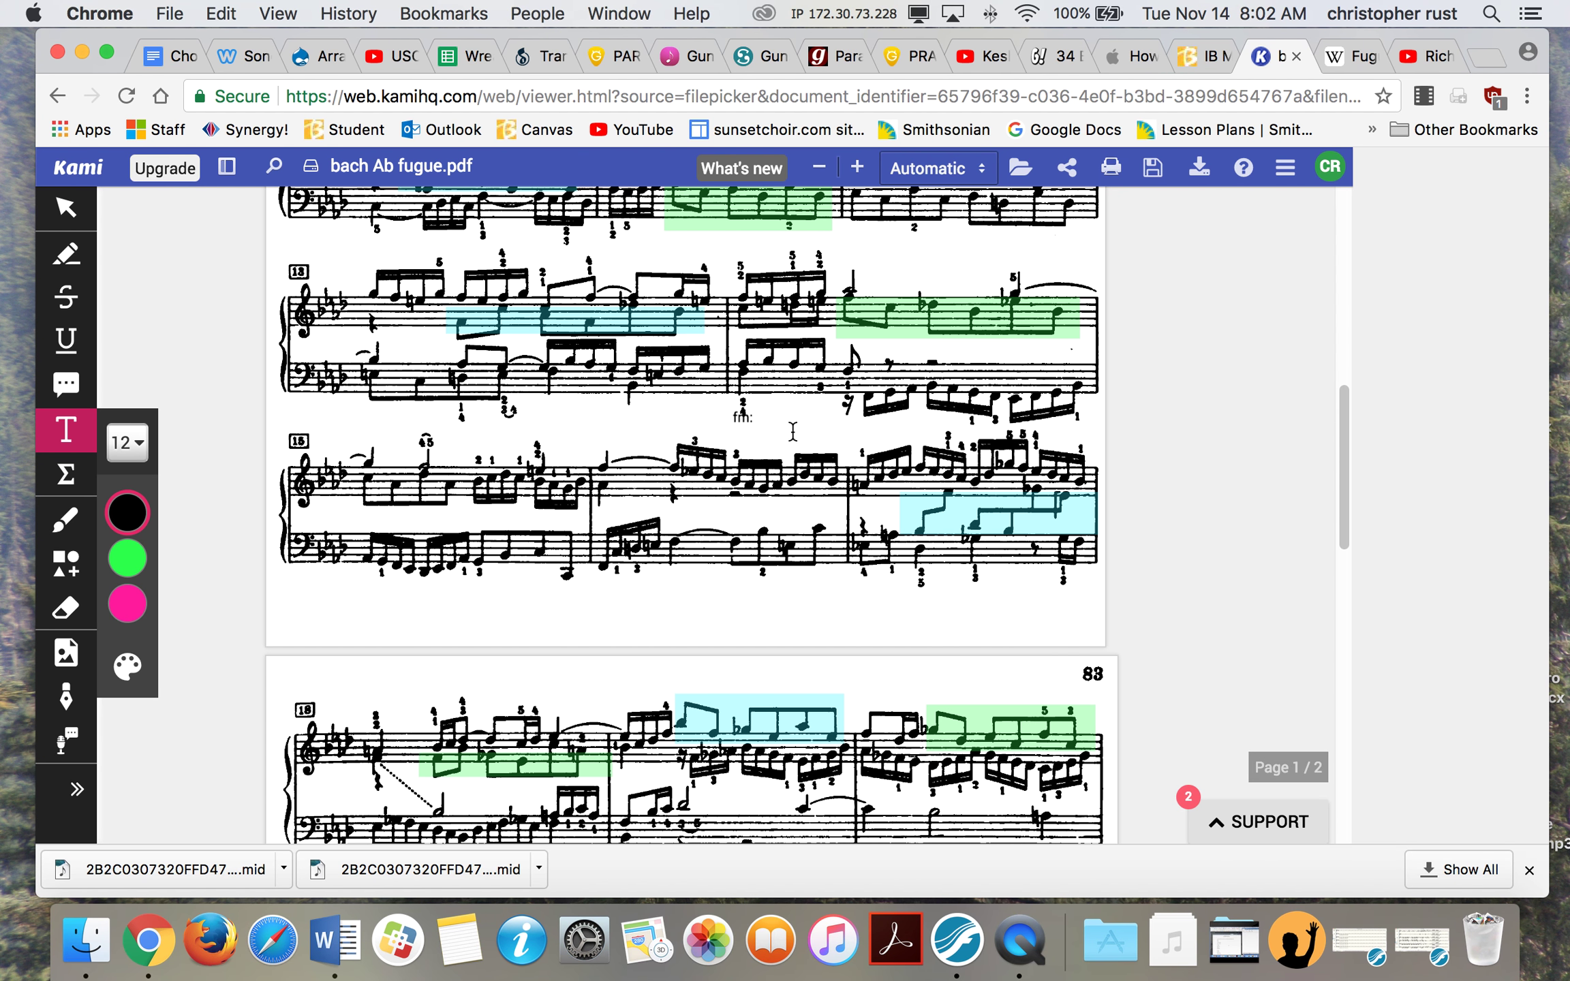
click(1015, 310)
click(933, 529)
click(911, 586)
text(bbm:)
click(968, 623)
Step: Try to move the "bbm:" label slightly lower, clear of the fingering number in measure 17
click(925, 589)
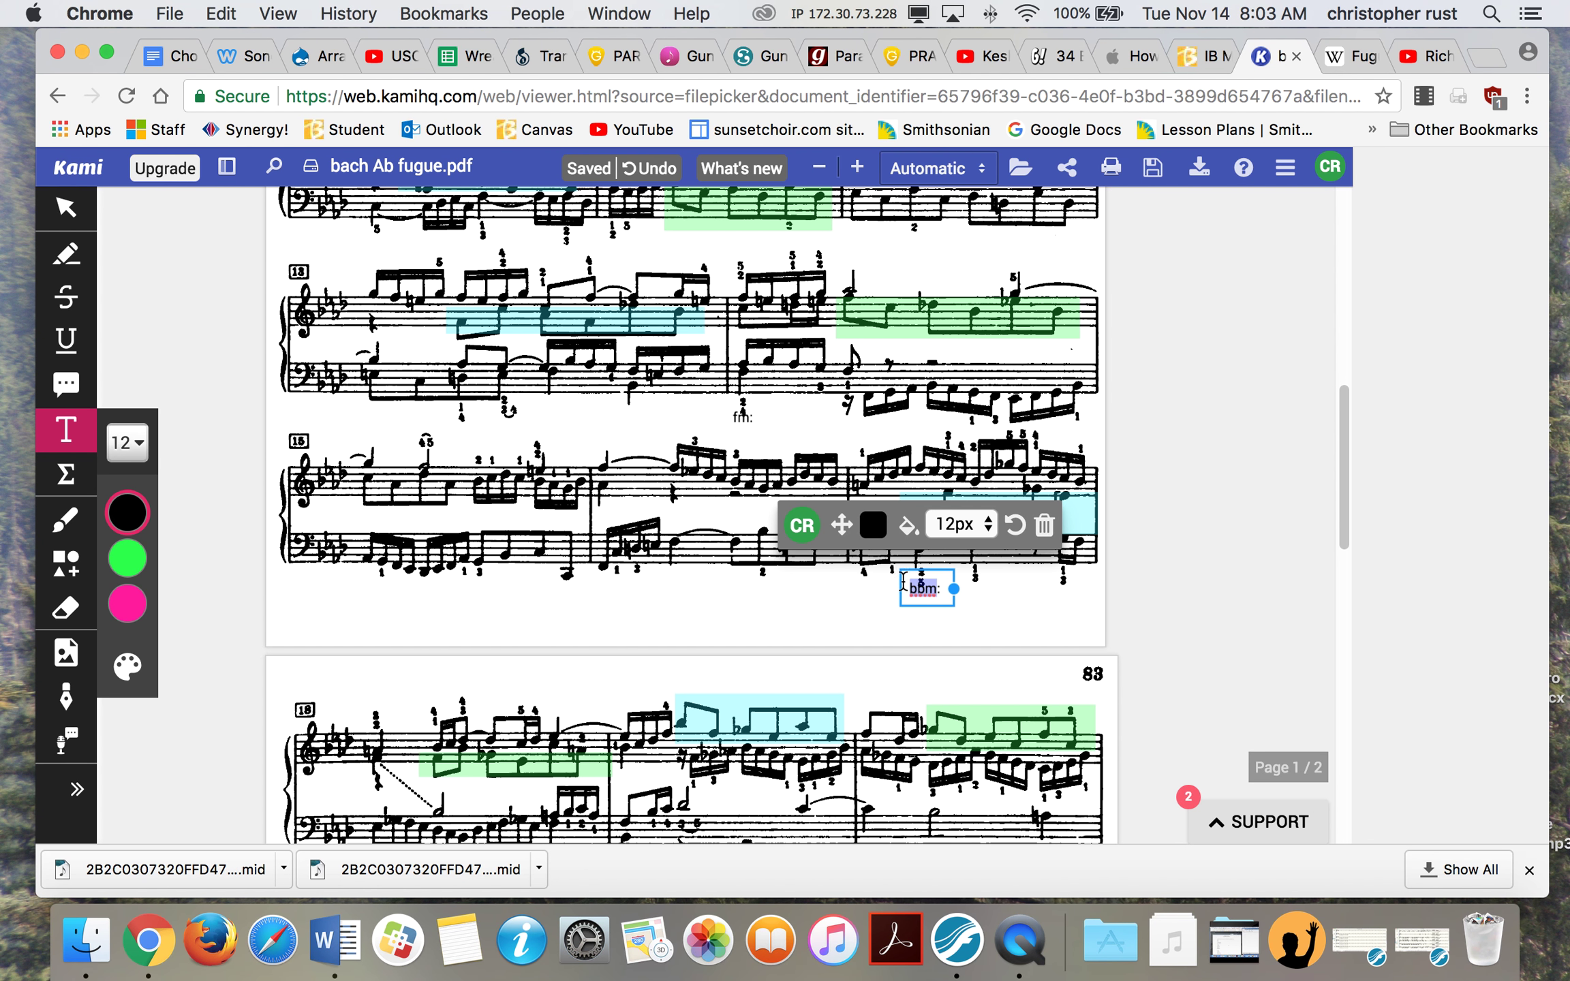
click(901, 584)
drag(957, 585, 953, 608)
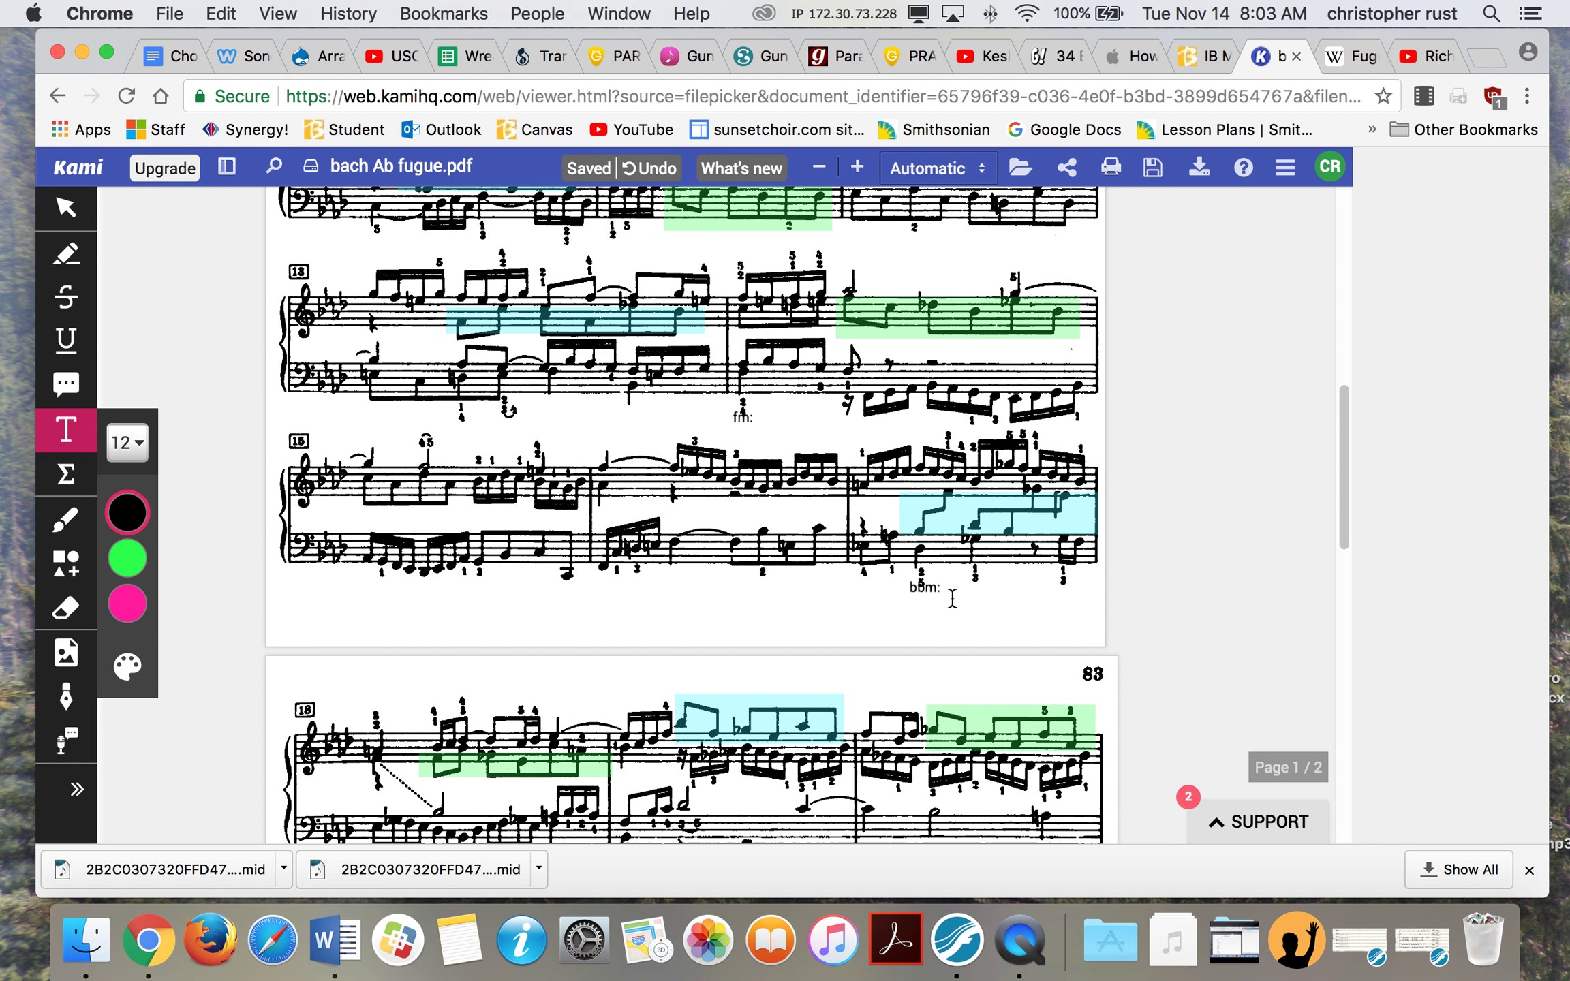
click(954, 588)
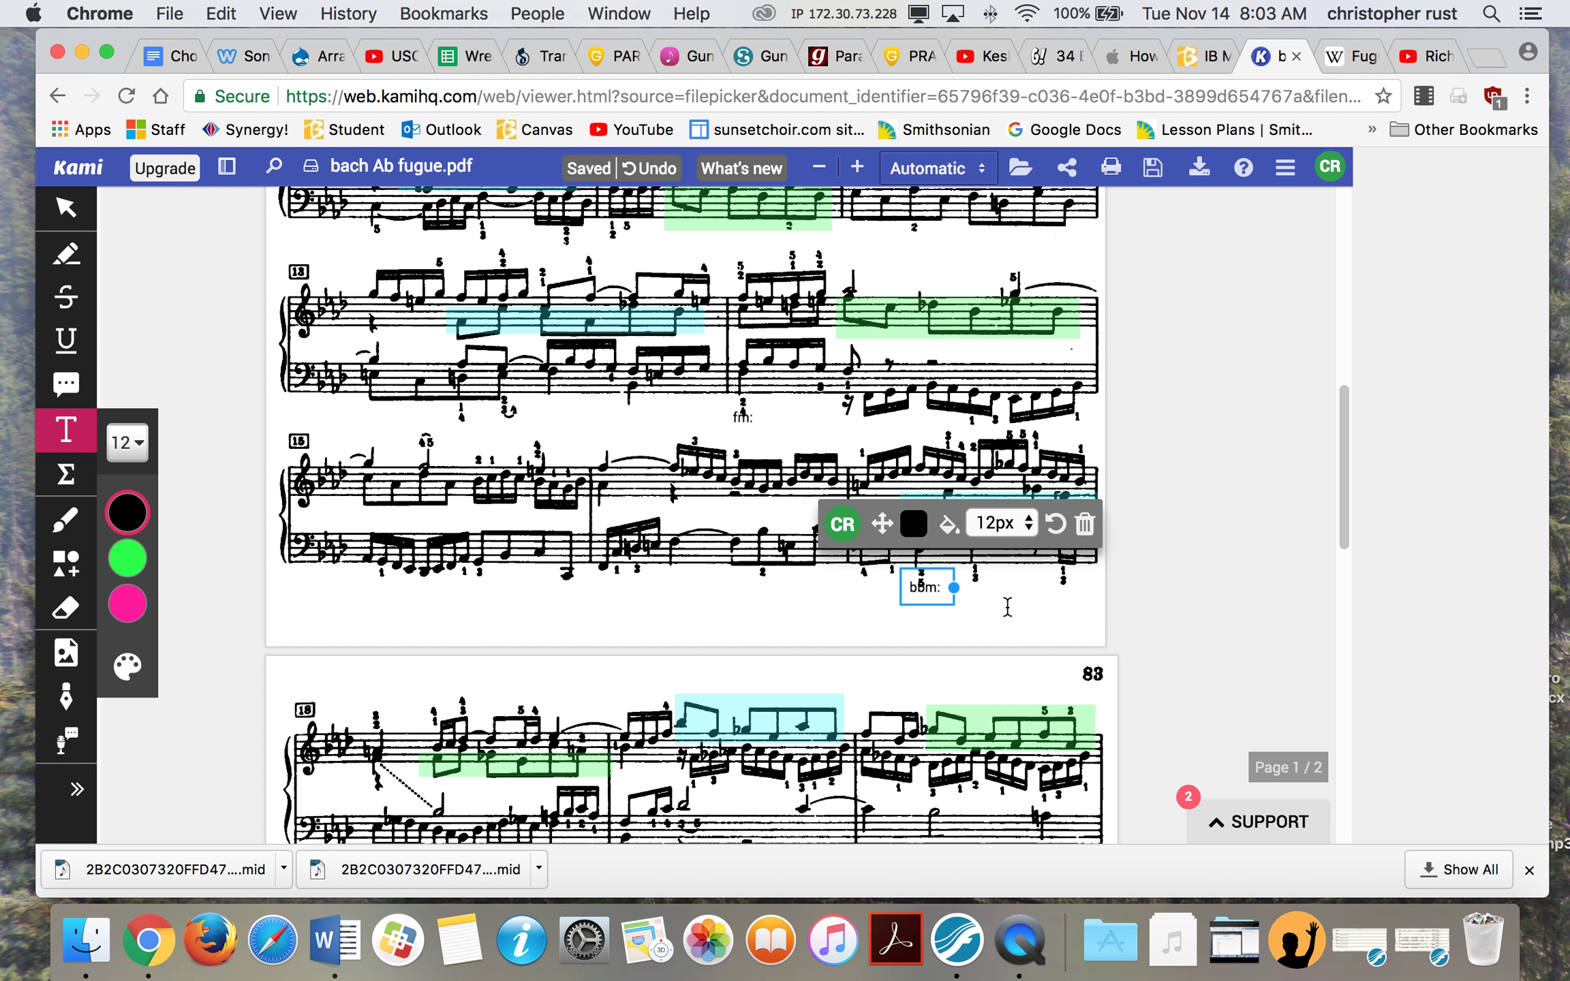
click(981, 619)
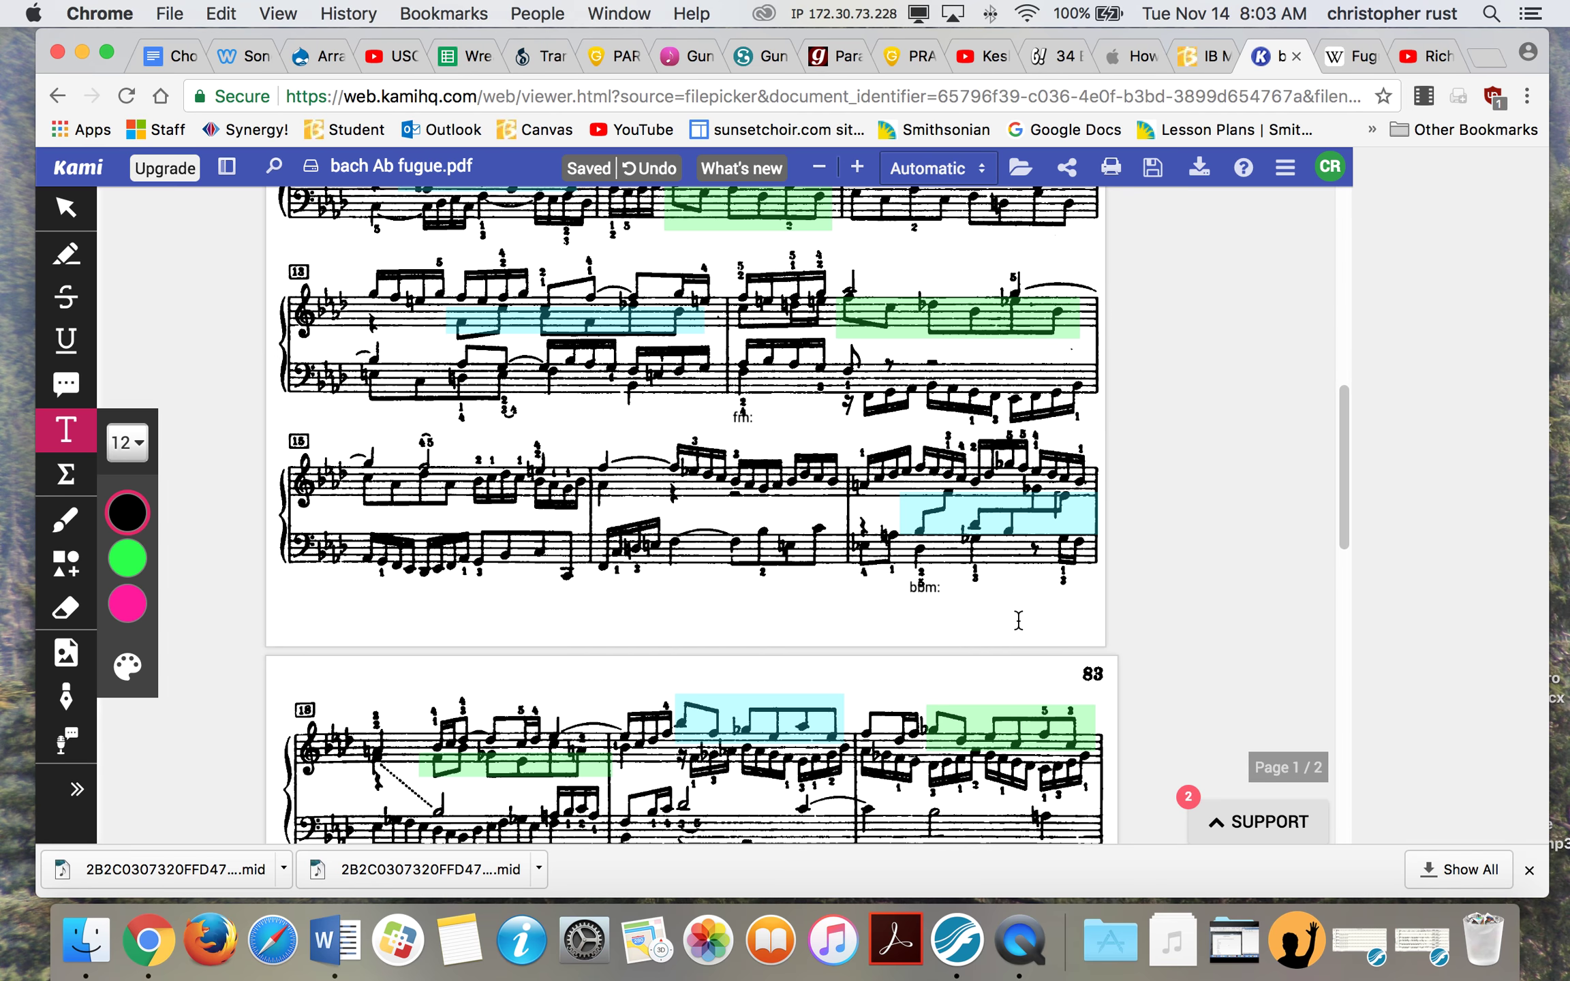
Step: Examine the highlighted subject and answer entries in measures 18–22, concentrating on the blue entry in measure 21
scroll(1029, 580, down, 2)
scroll(1031, 578, down, 5)
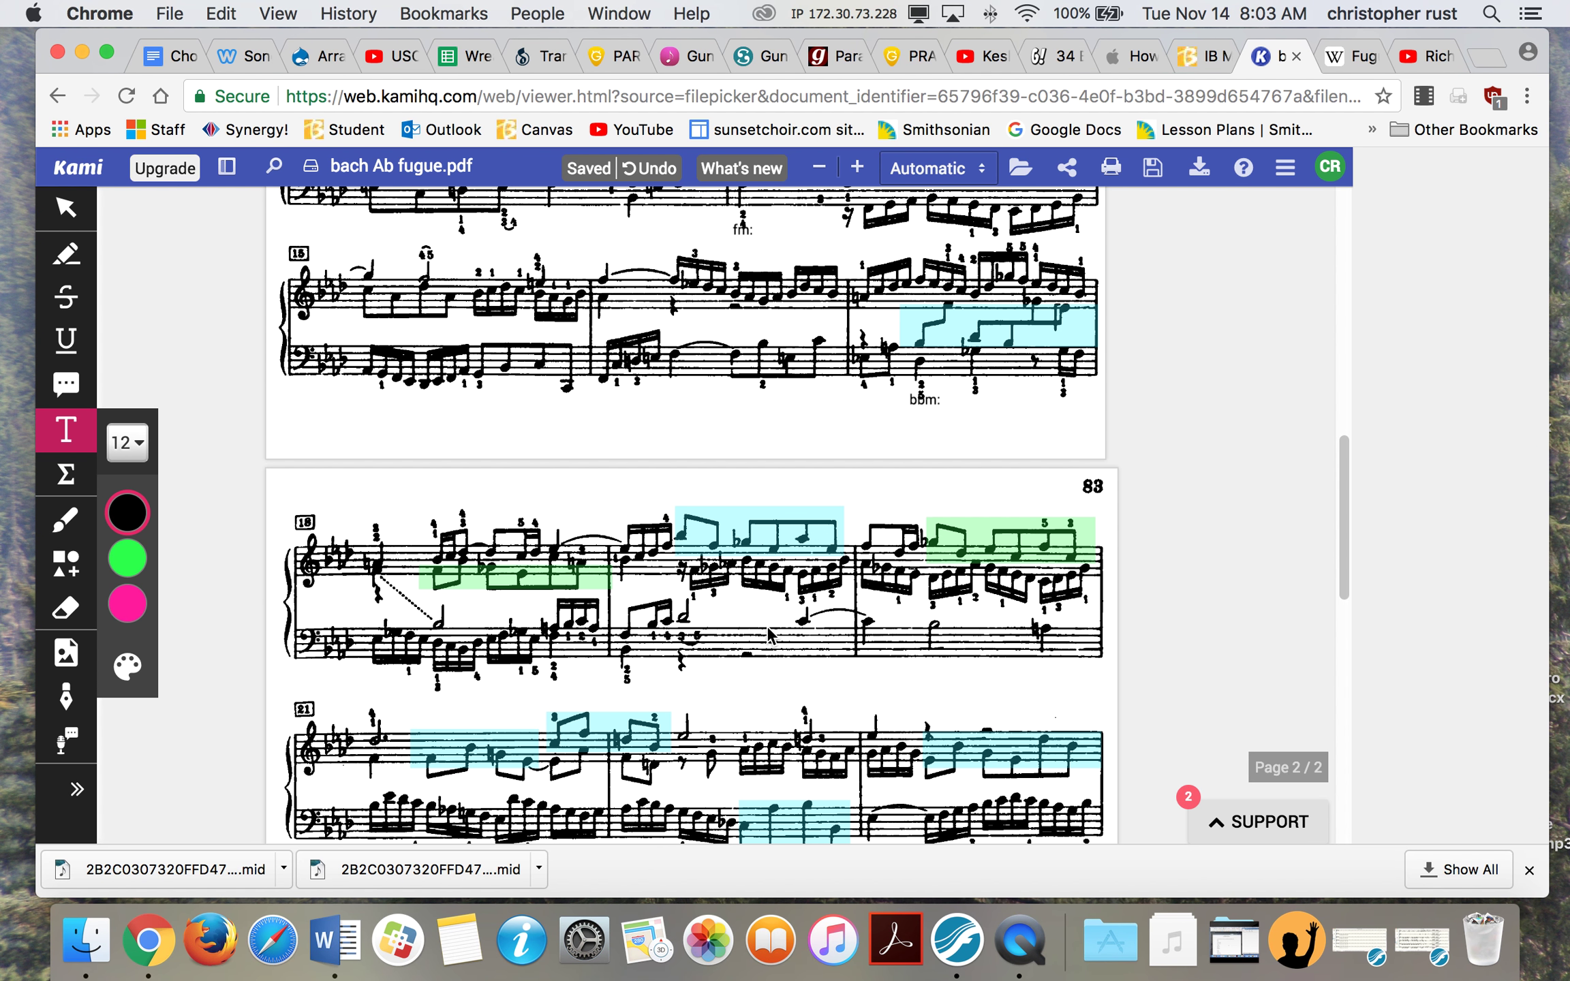
scroll(770, 663, down, 3)
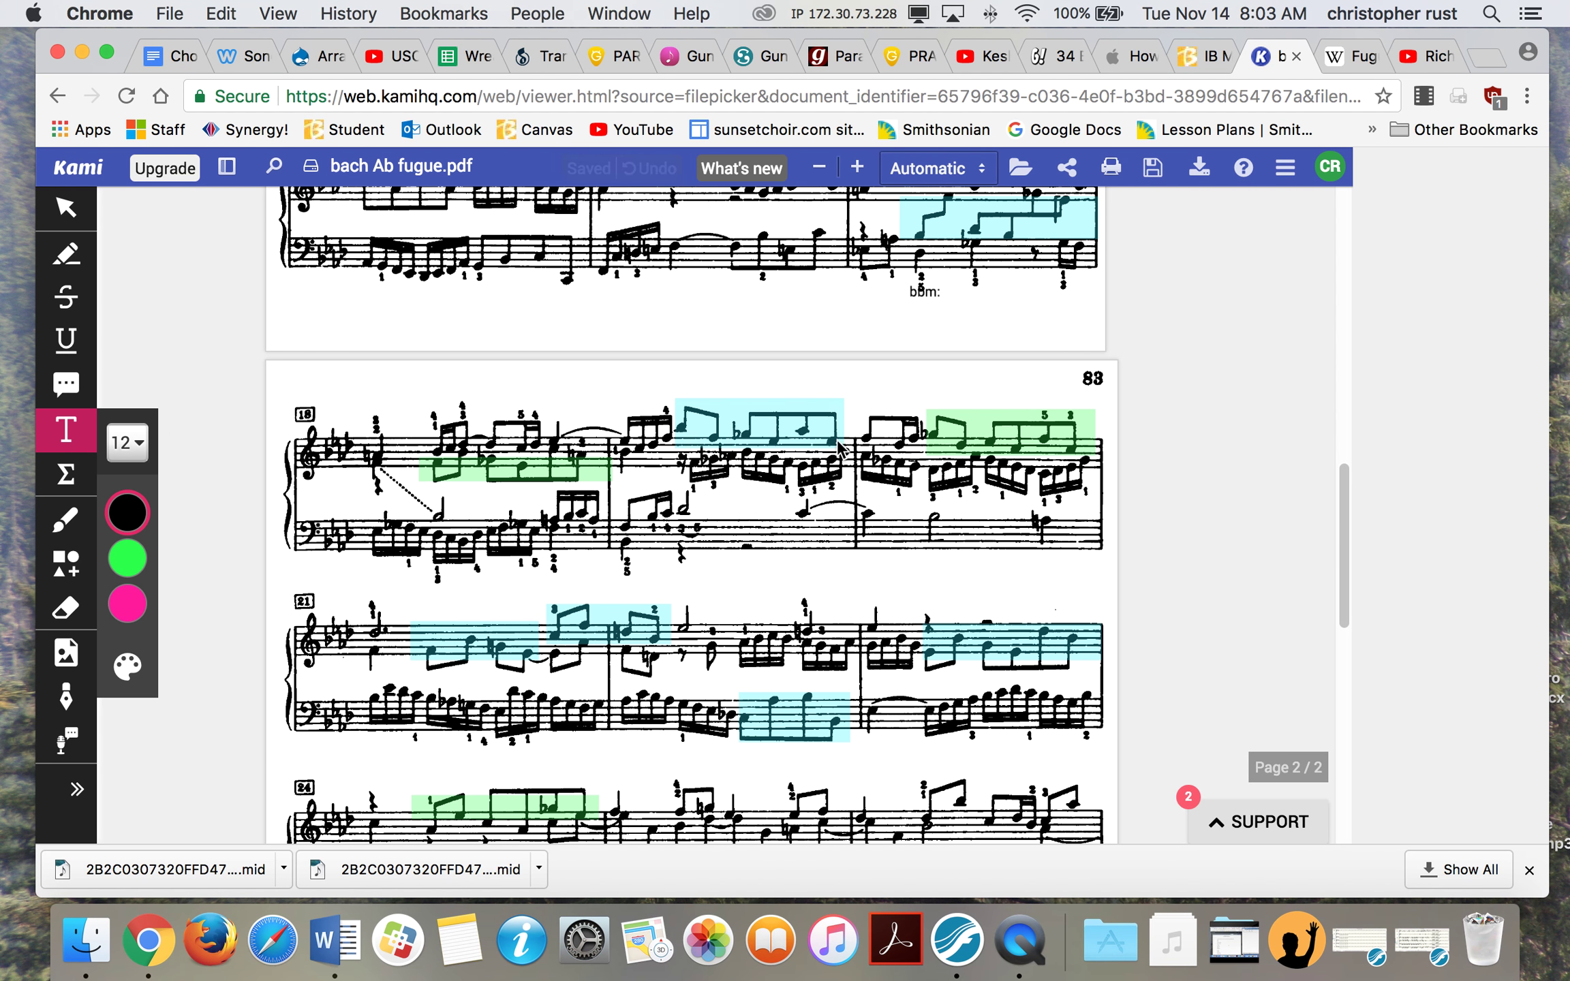
mouse_move(818, 441)
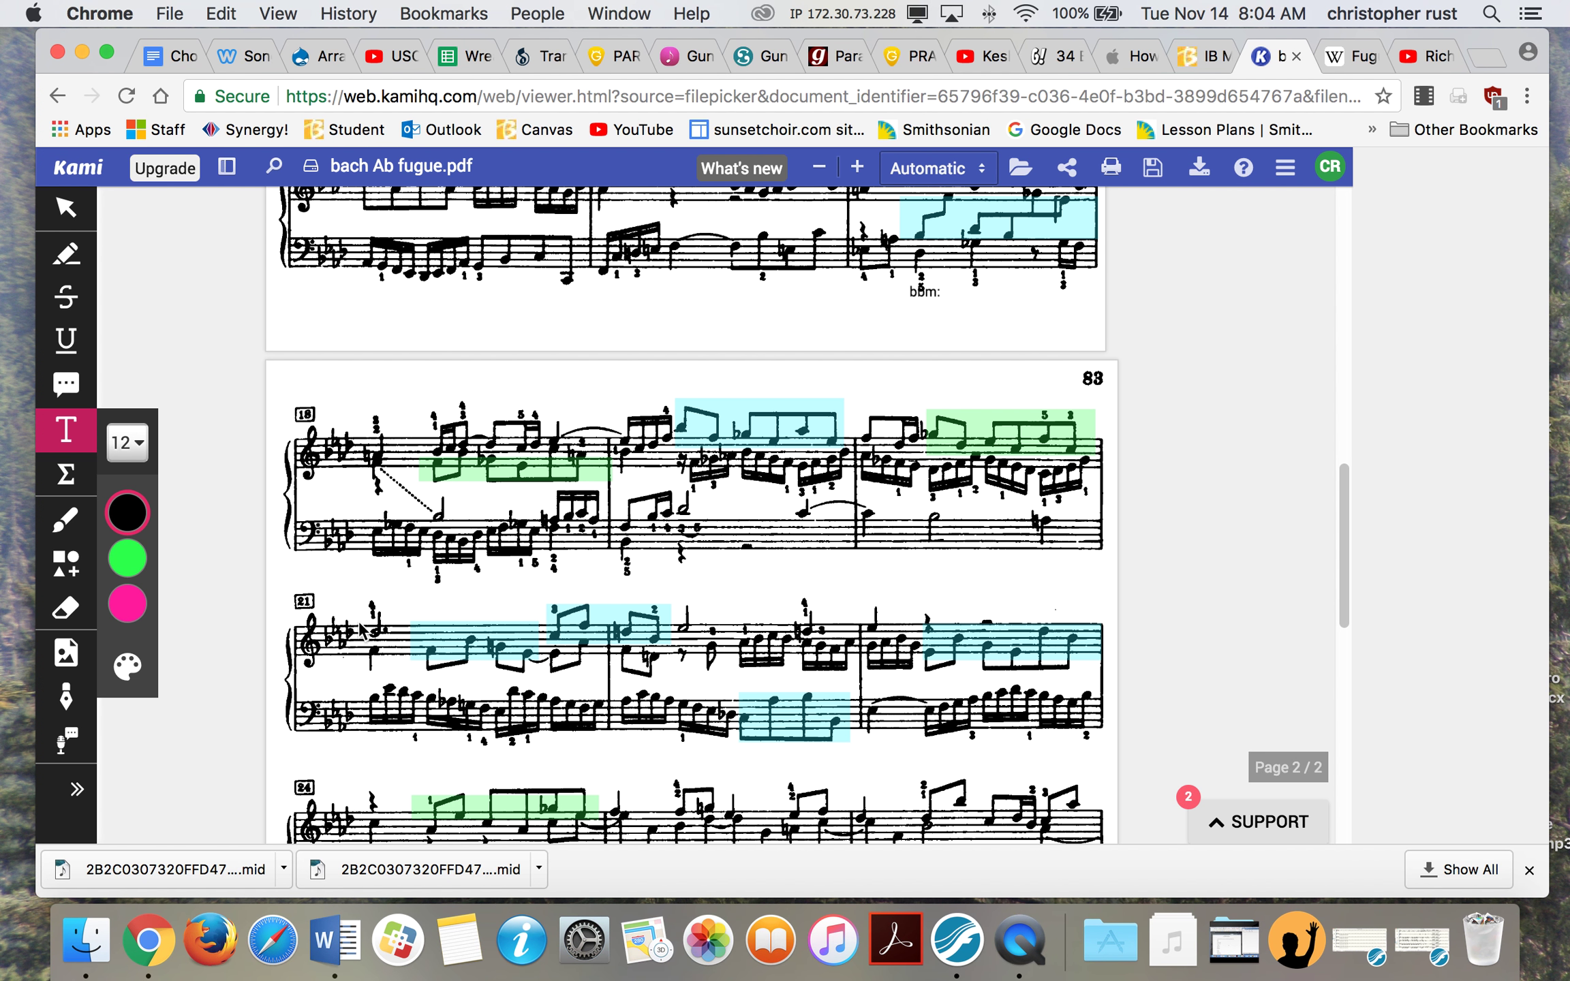
scroll(475, 592, down, 5)
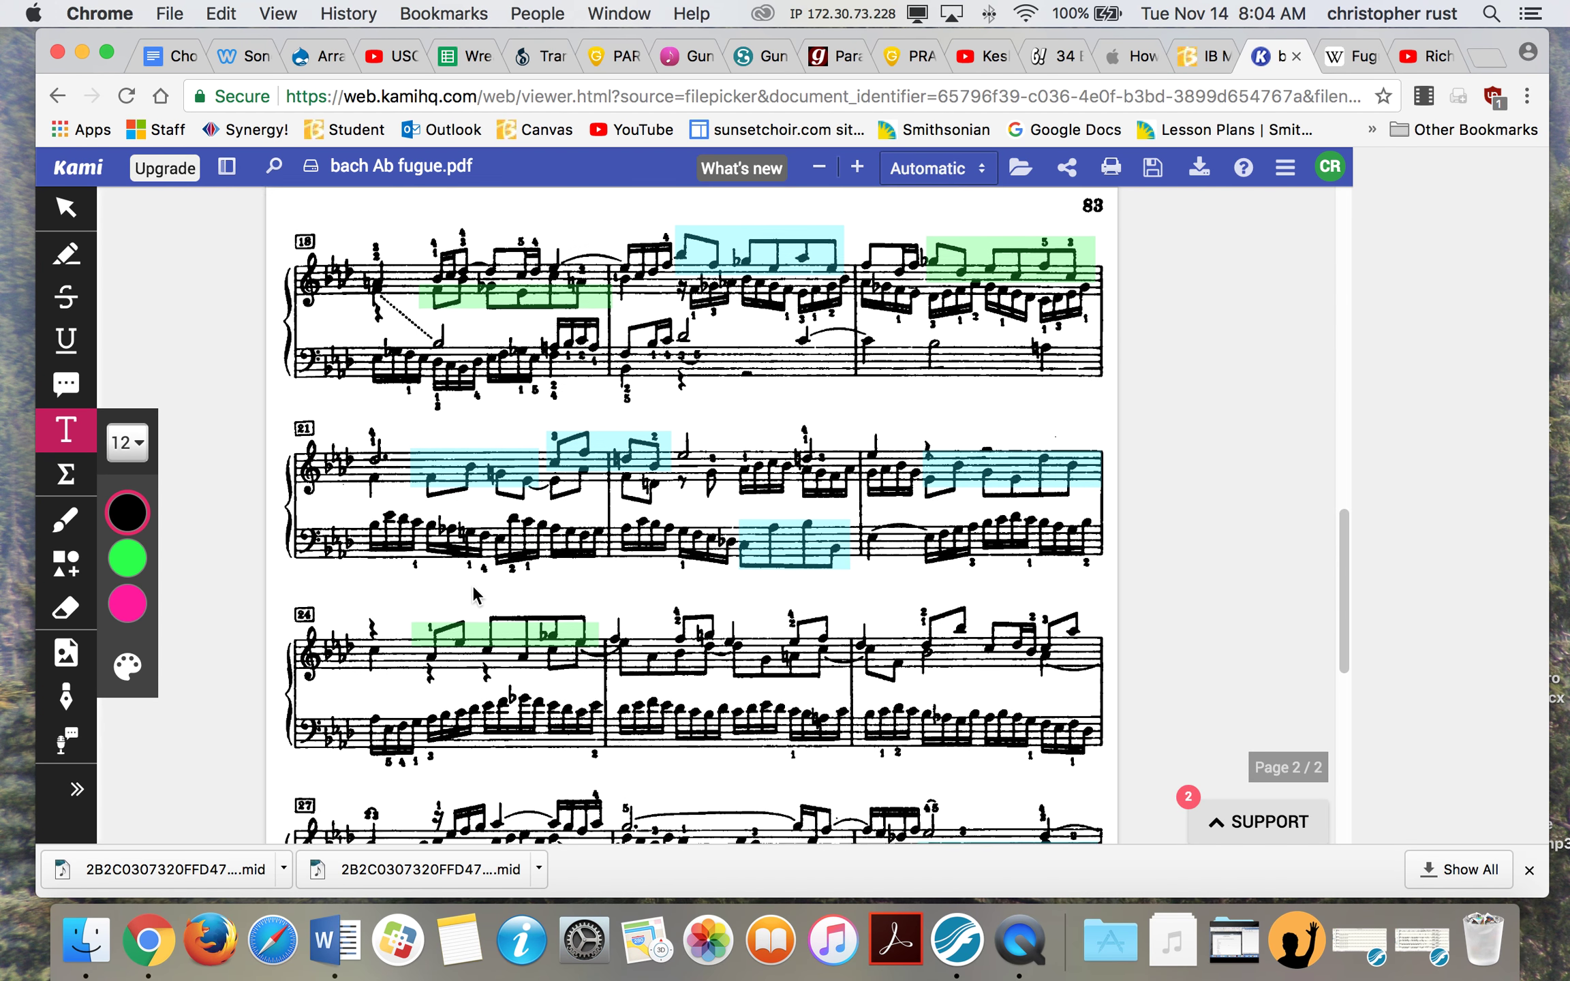
click(475, 593)
scroll(475, 593, down, 1)
click(443, 436)
click(436, 344)
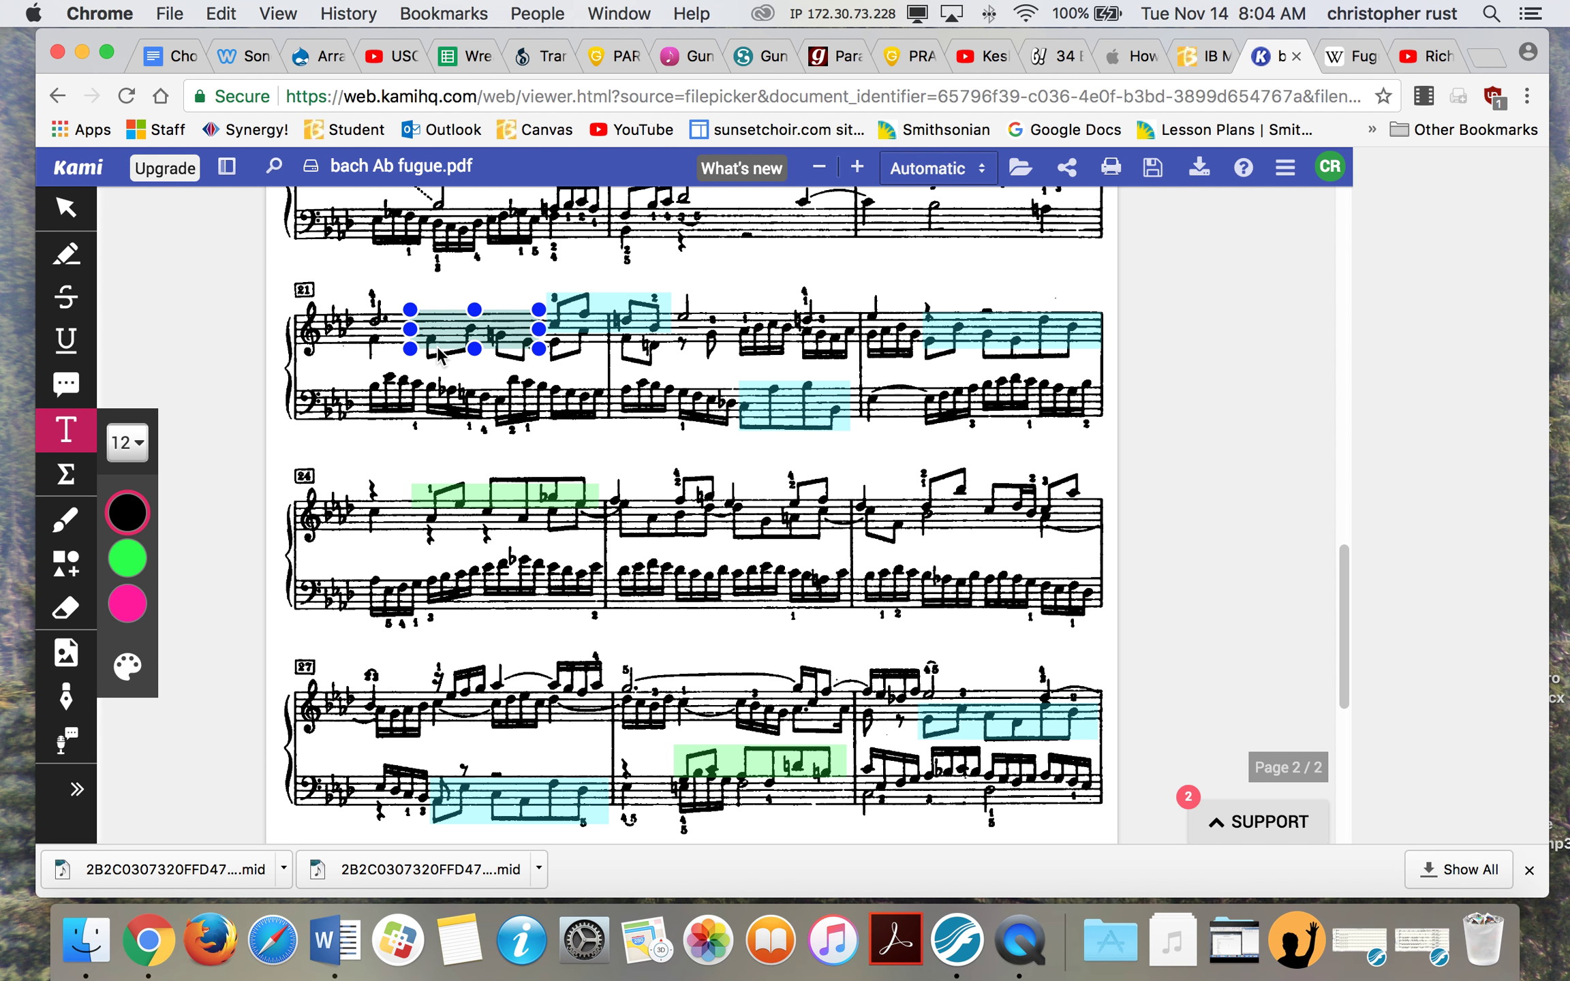
click(508, 364)
click(492, 335)
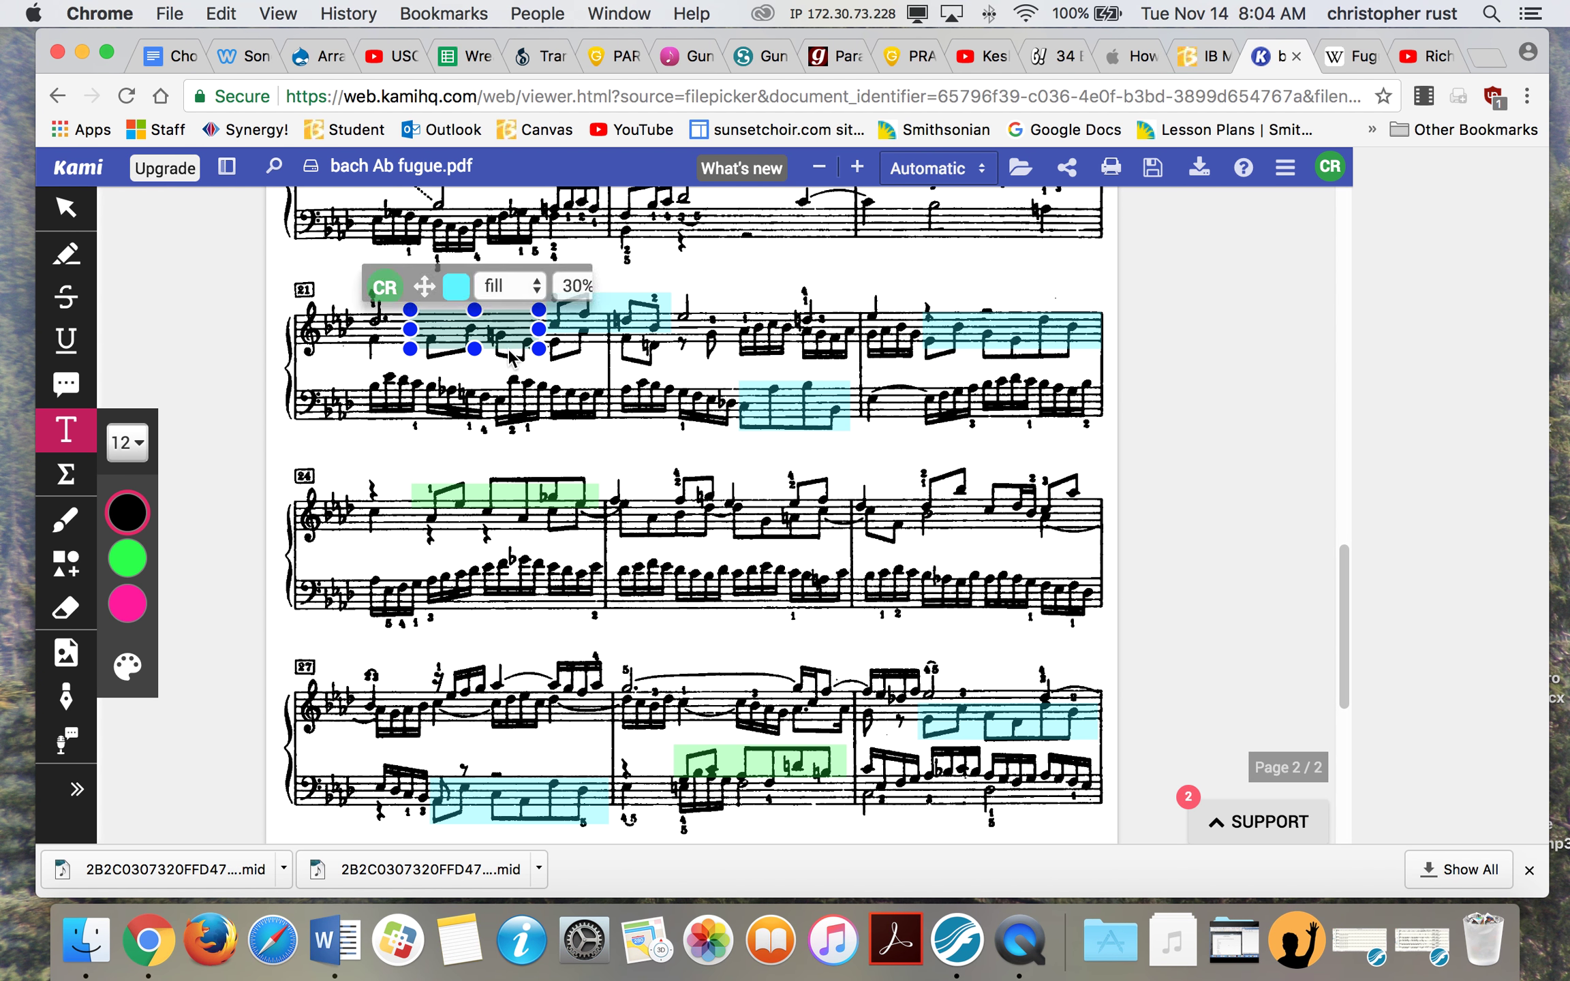
click(512, 409)
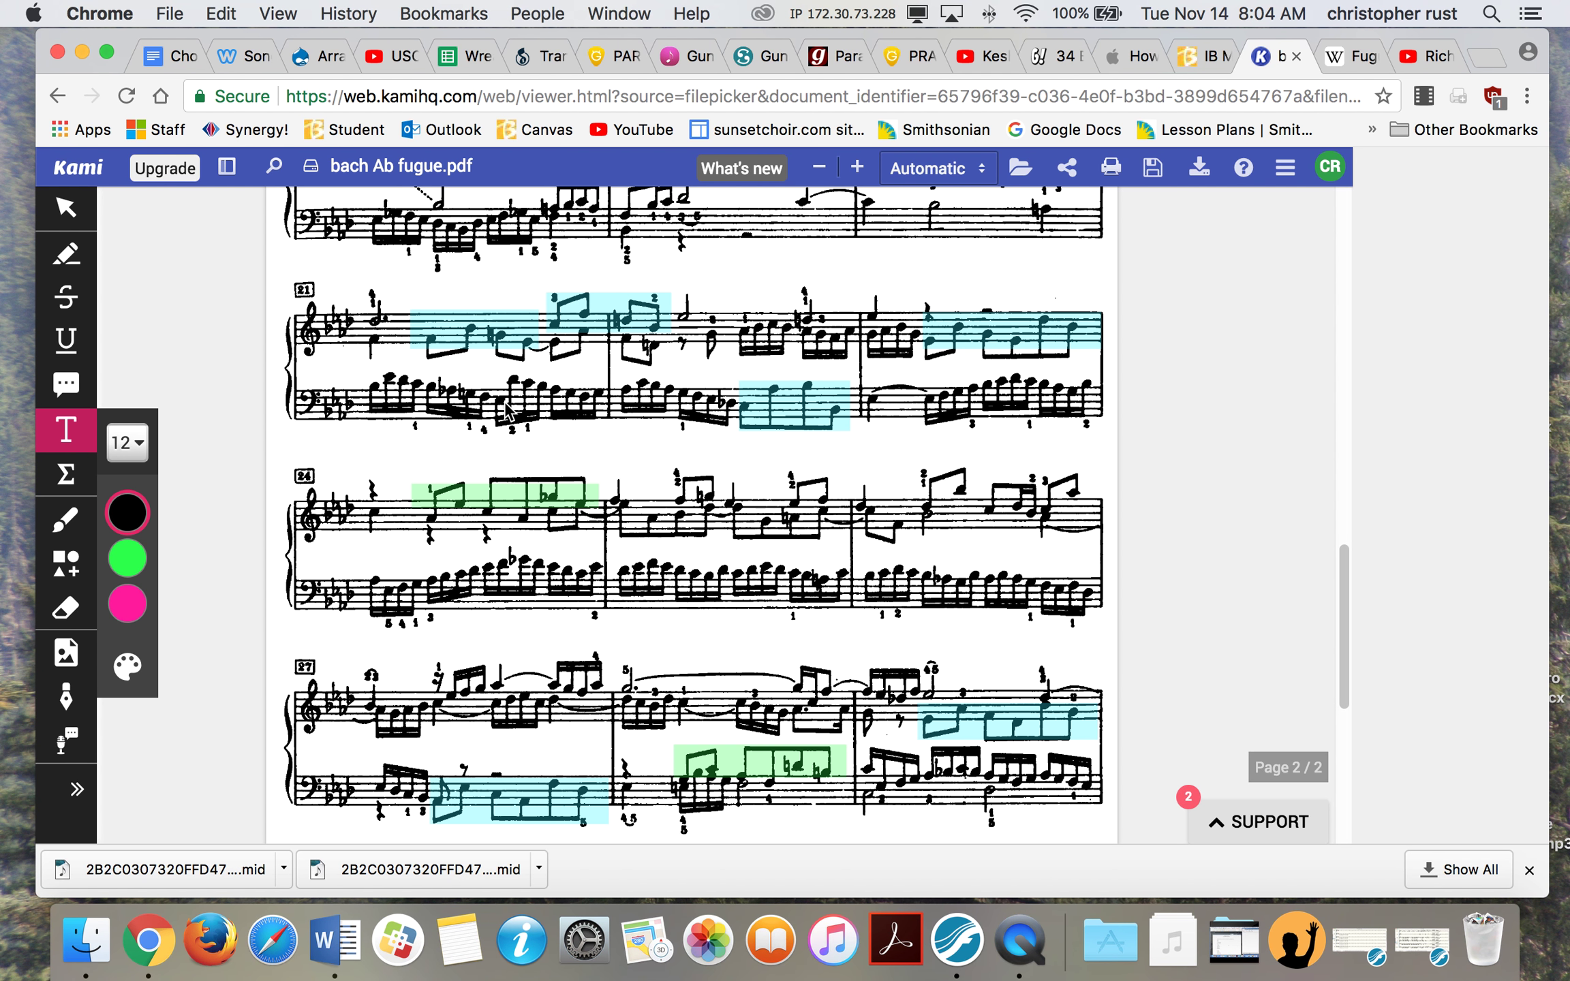
click(504, 348)
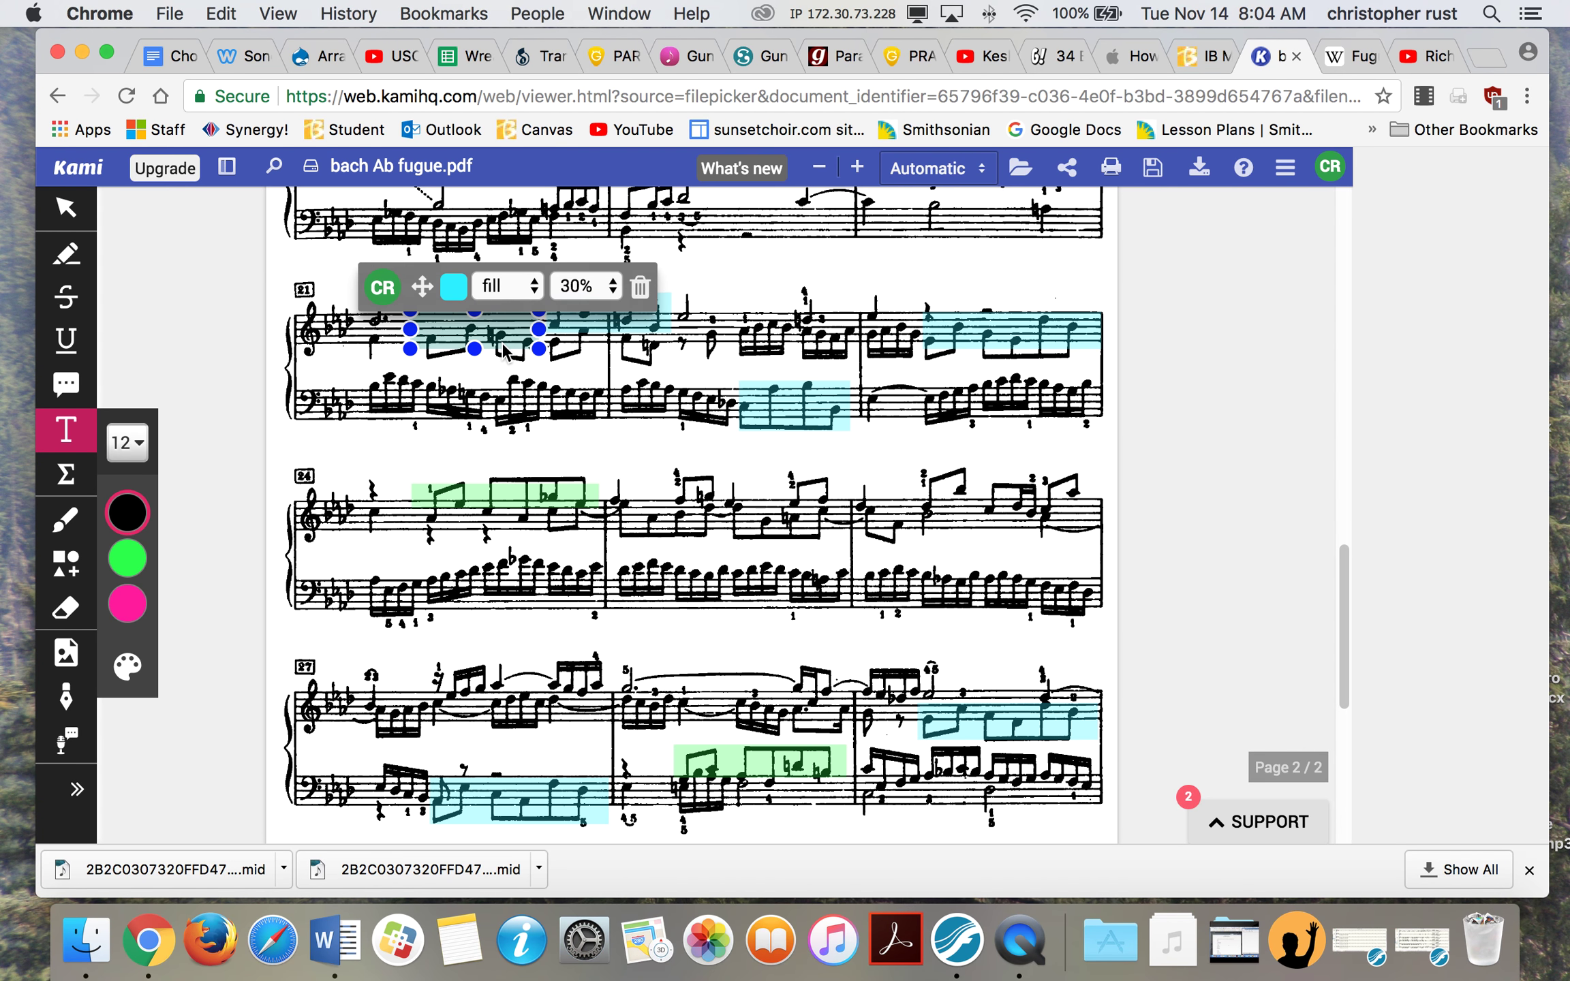
click(507, 412)
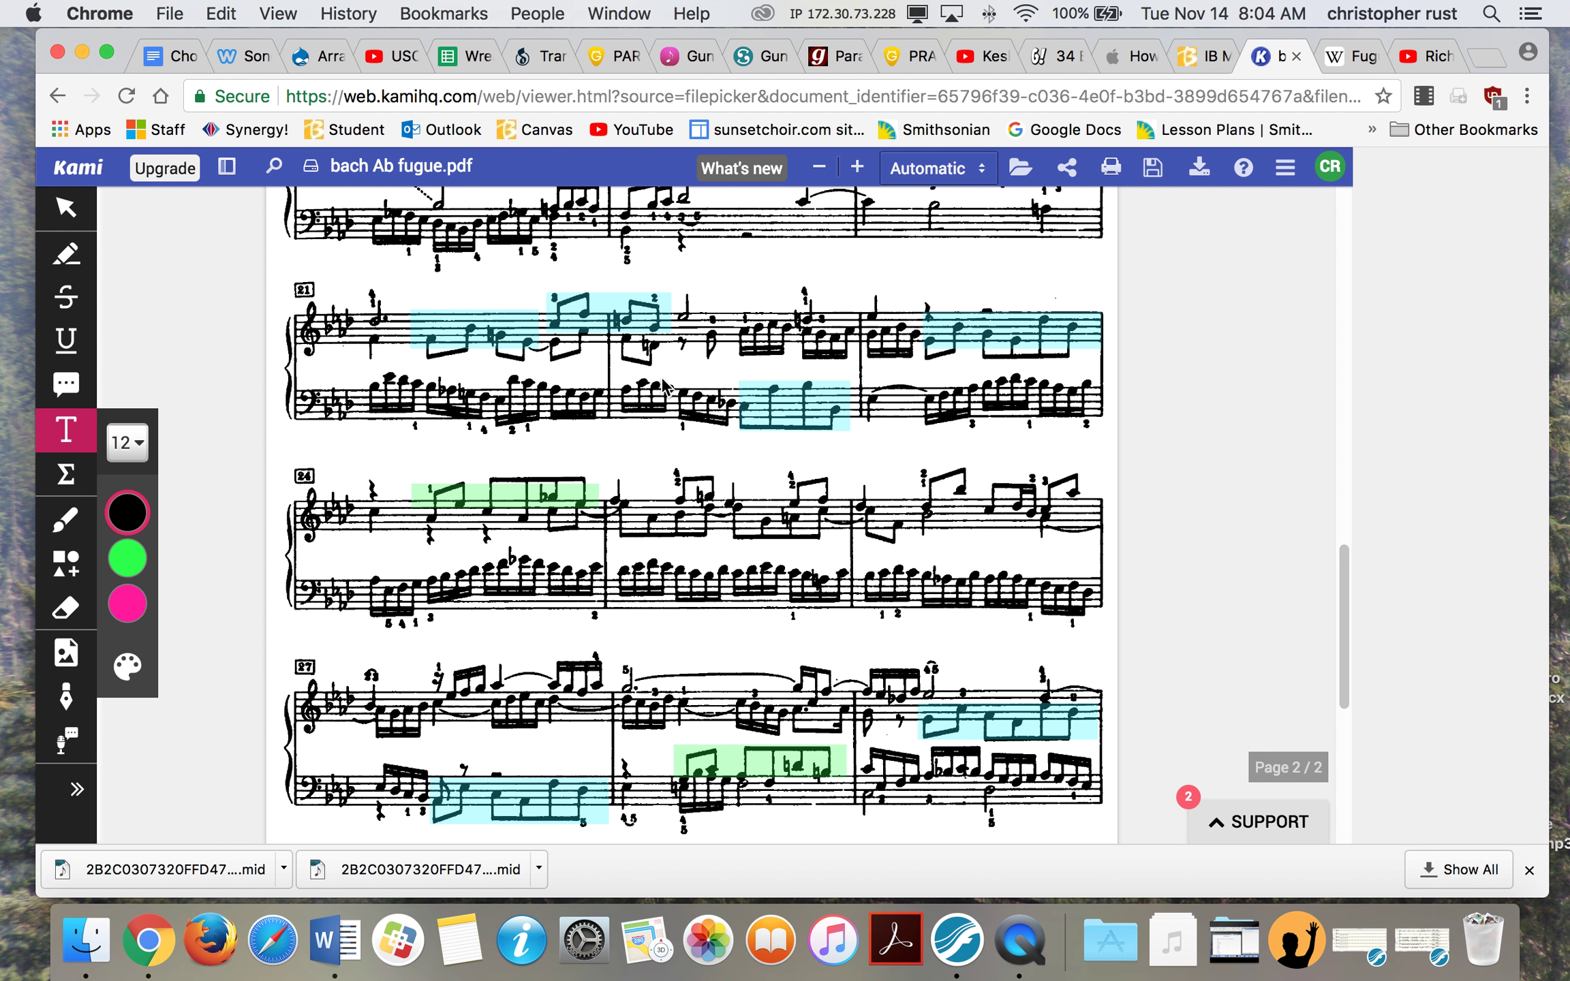
Step: Add the key label "Eb:" below the bass staff at the start of measure 23
click(740, 409)
click(870, 430)
text(Eb:)
click(926, 455)
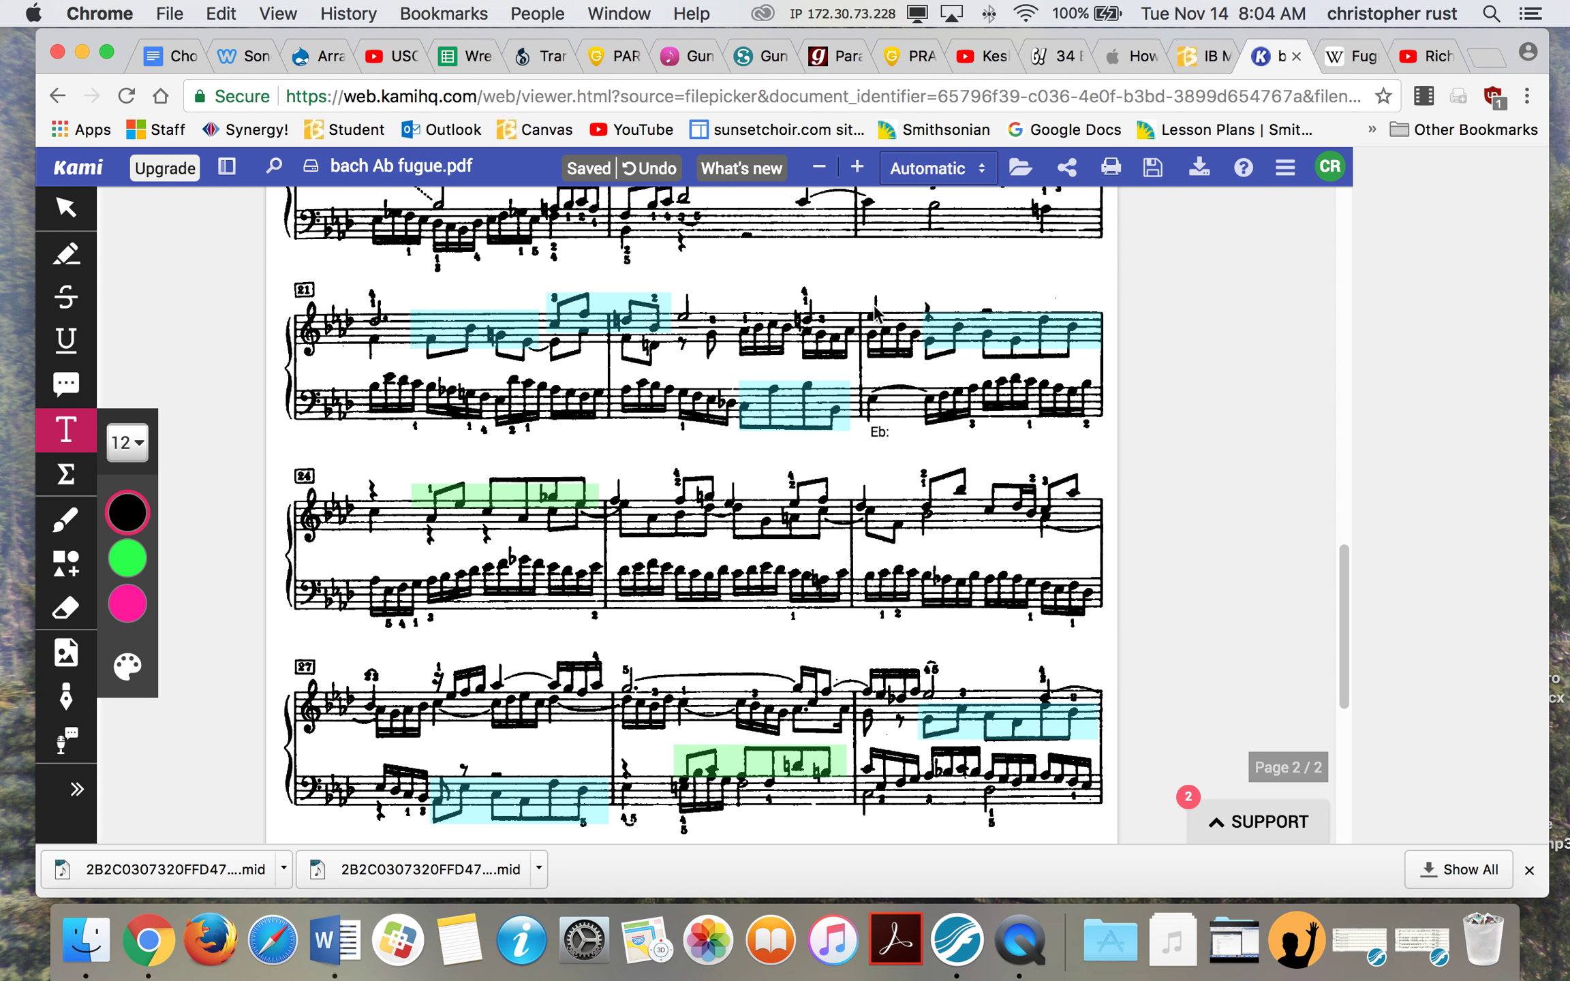
click(879, 409)
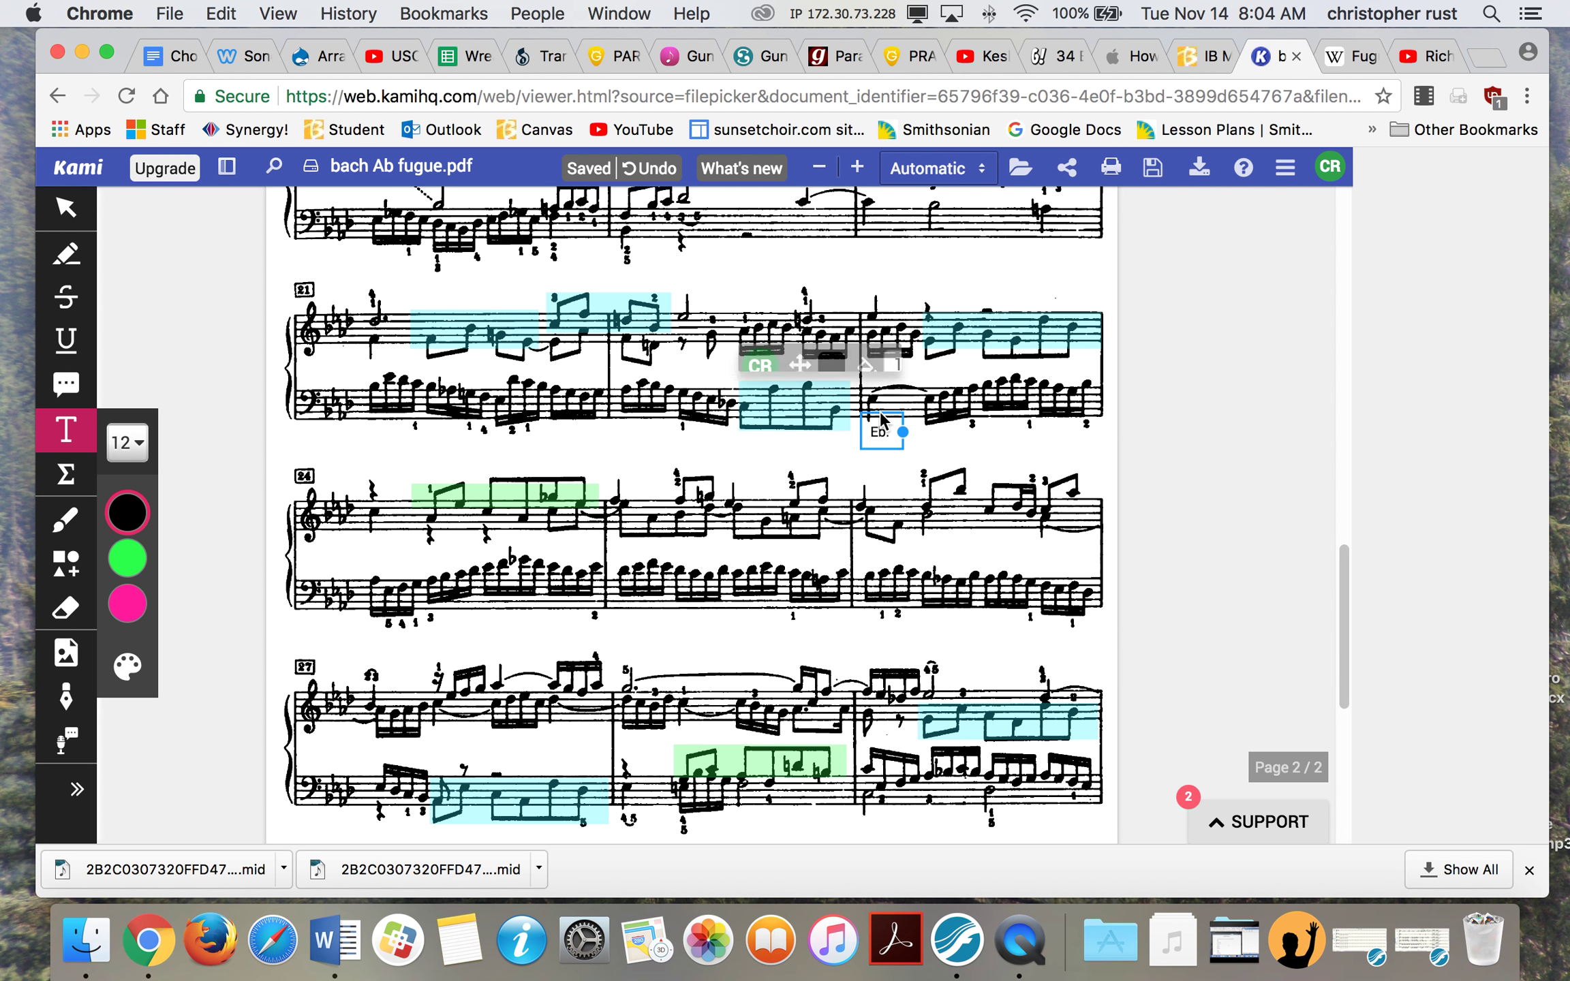
click(872, 407)
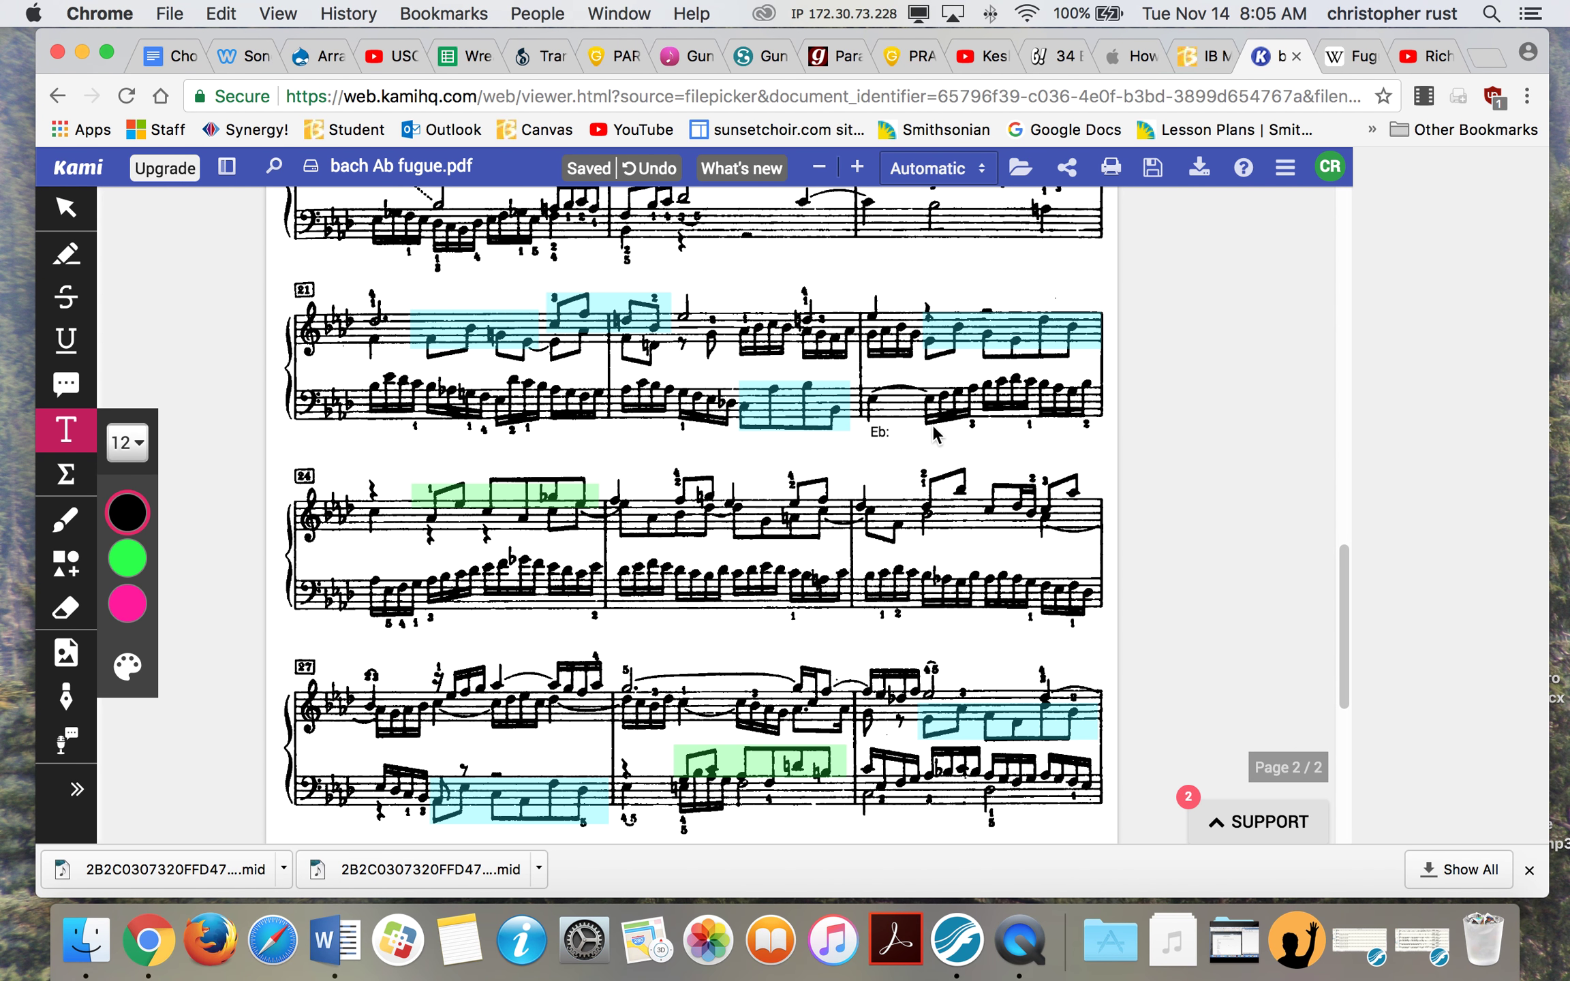
Step: Check the blue subject entry in measure 23 and add the key label "Ab:" below the bass staff at the start of measure 24
click(973, 328)
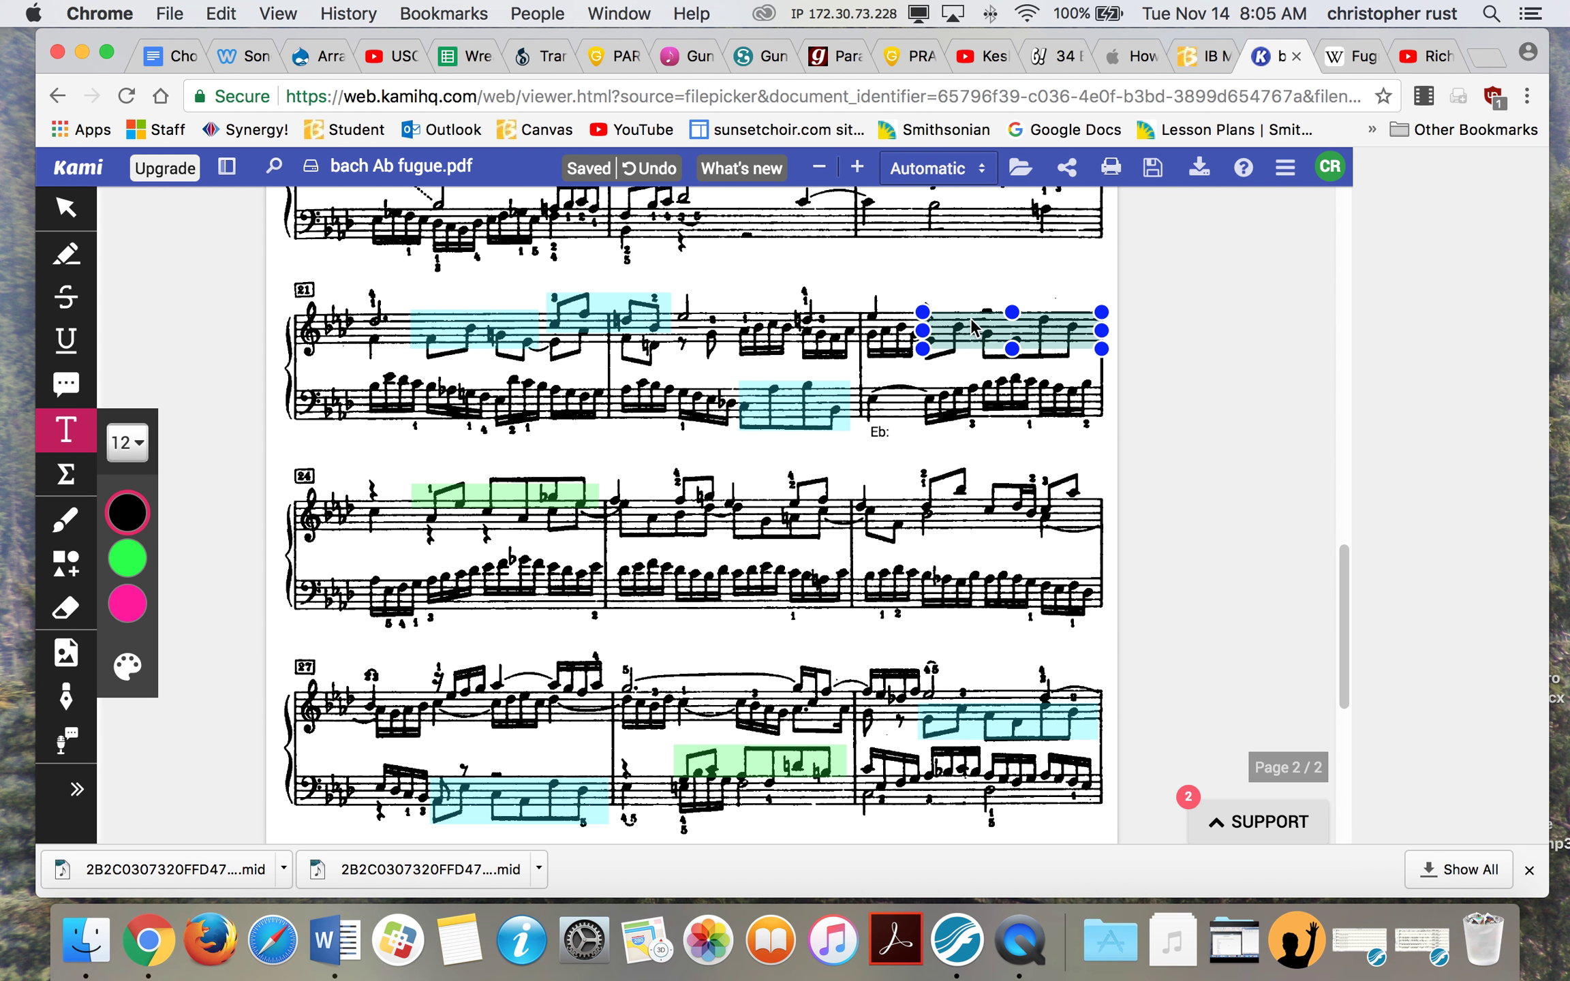
click(945, 364)
click(936, 330)
click(990, 409)
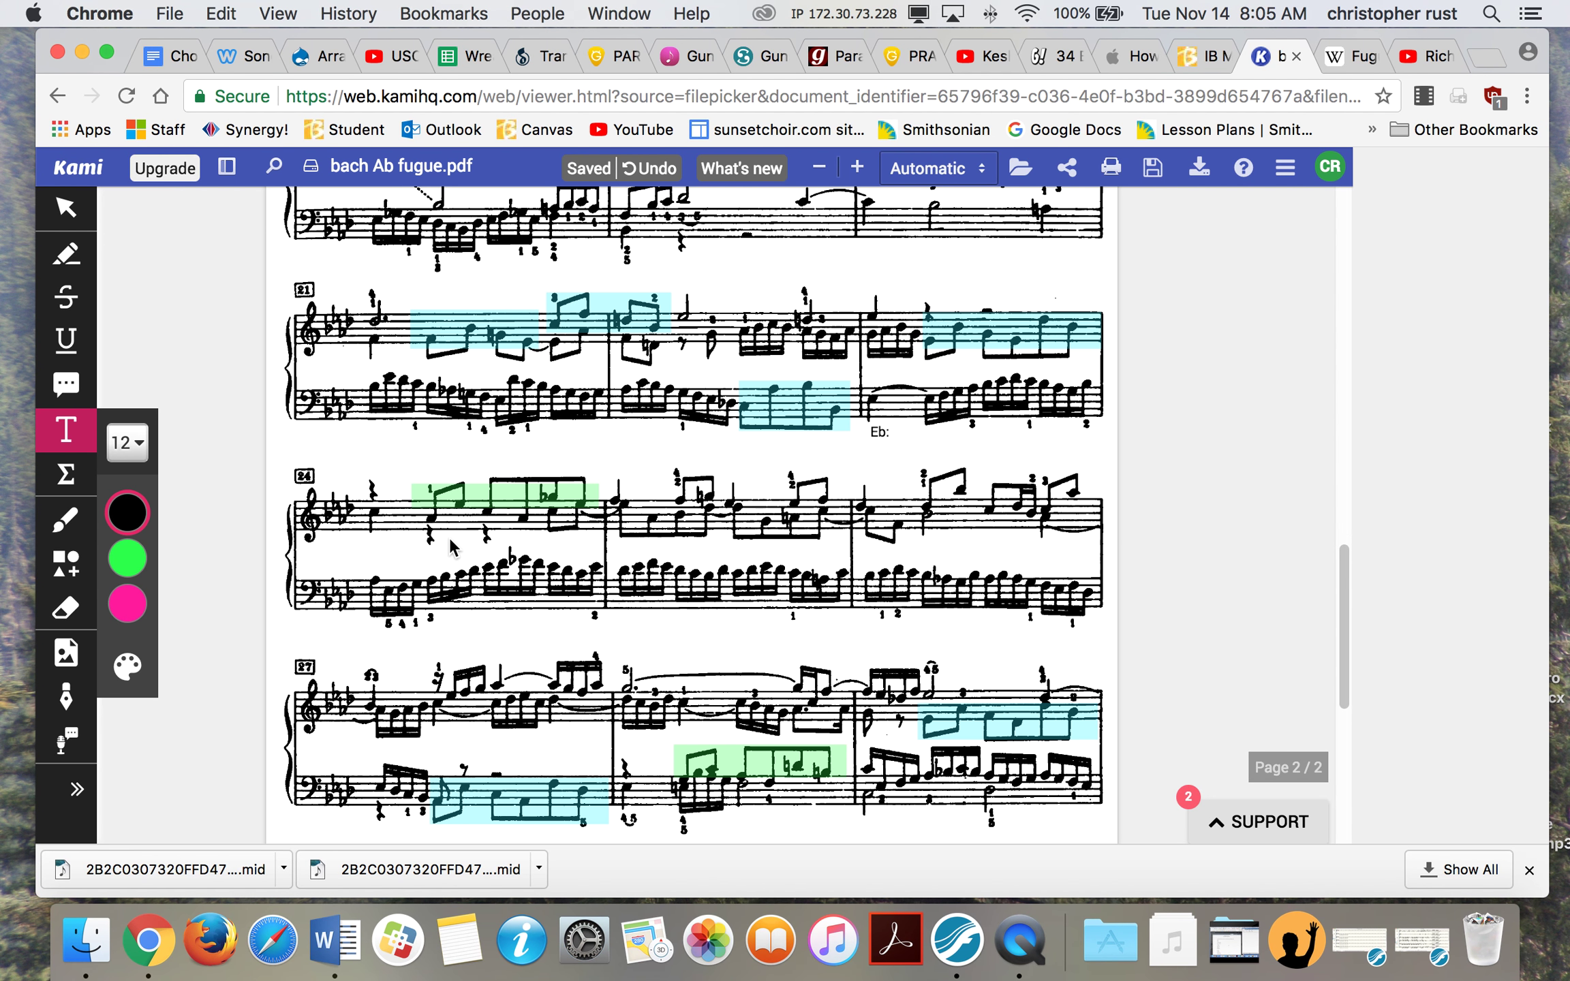
click(368, 627)
text(Ab:)
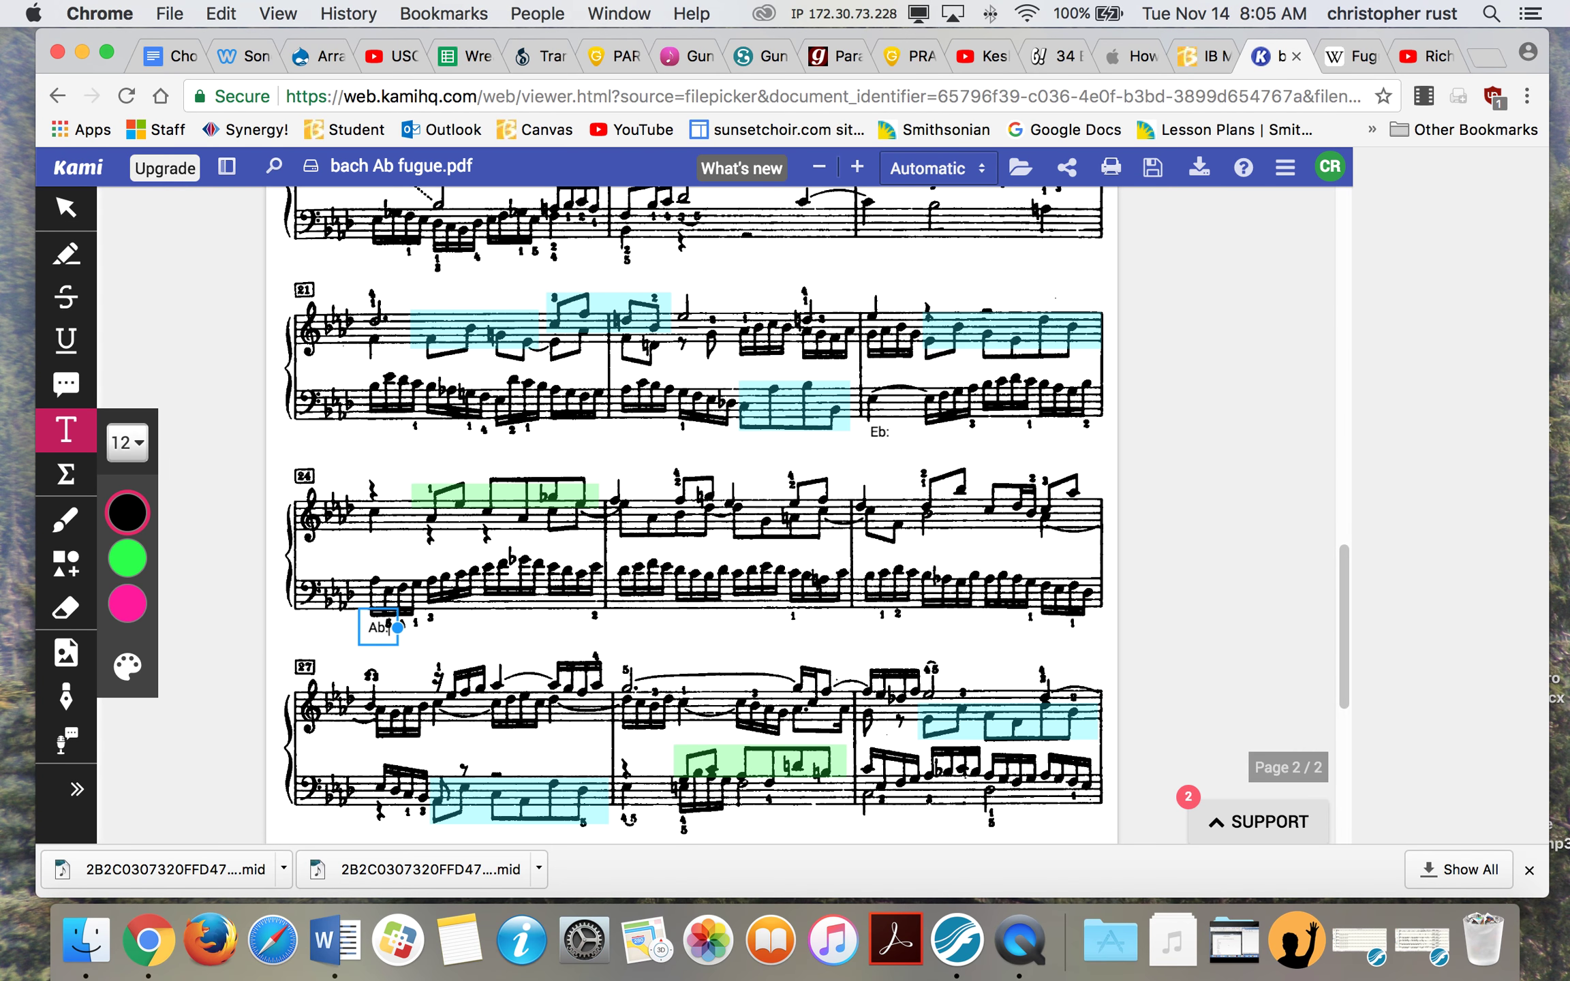
click(455, 640)
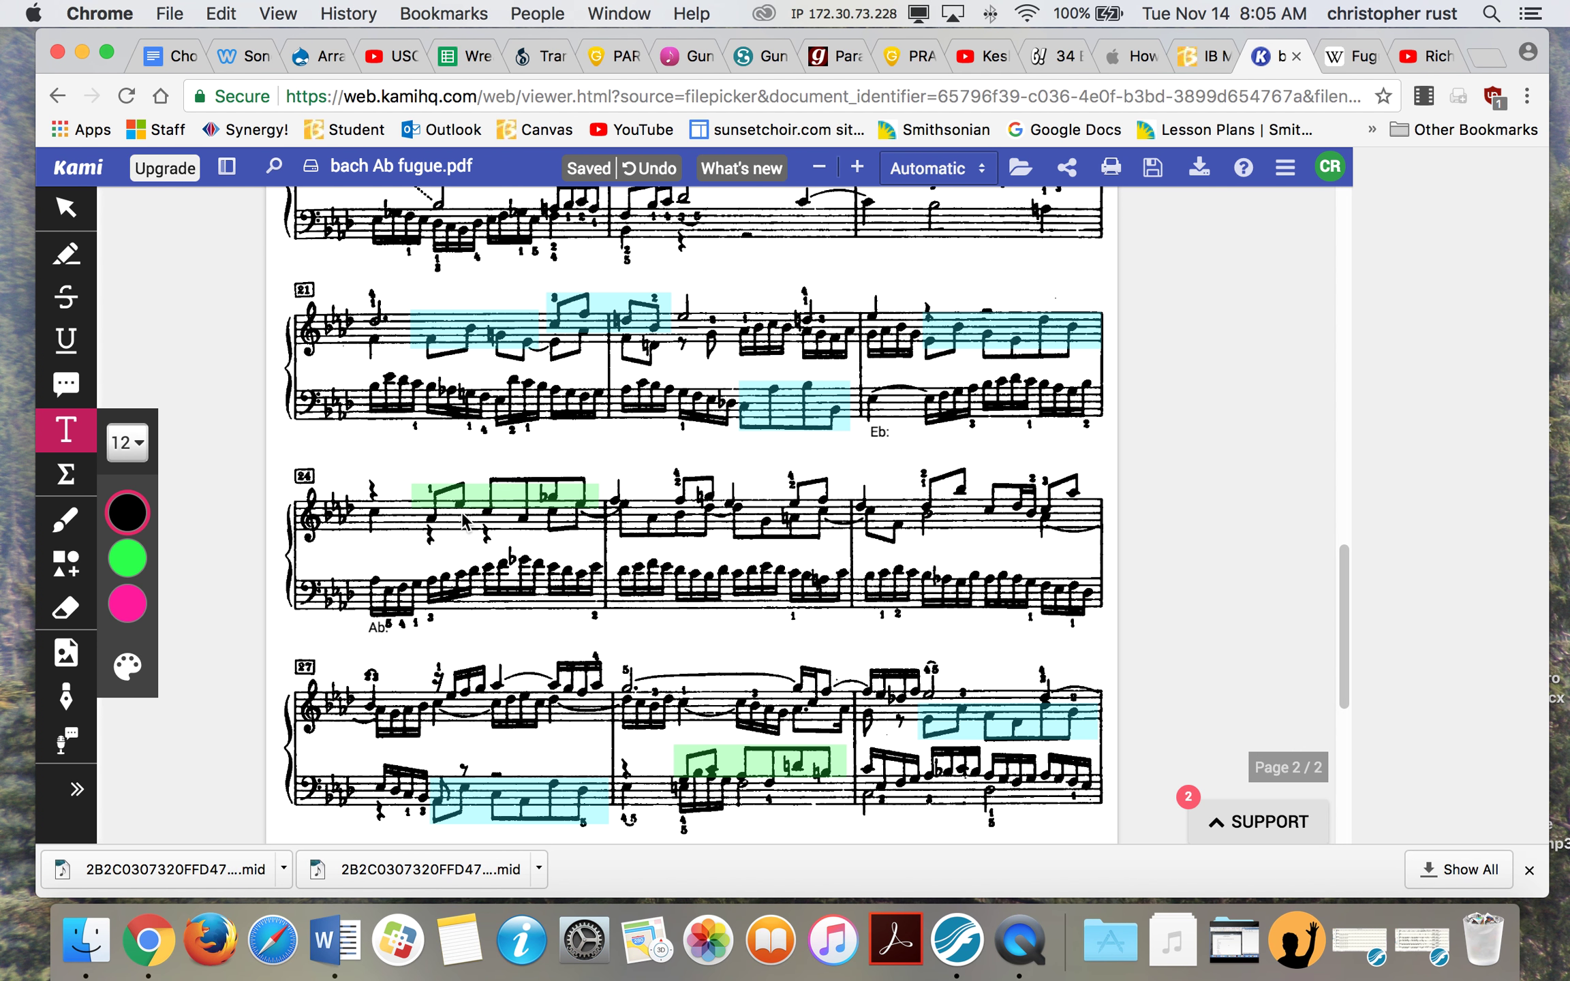
Step: Examine the highlighted entries in measures 24 and 27–30 and the remaining music through the fugue's final measure
click(552, 506)
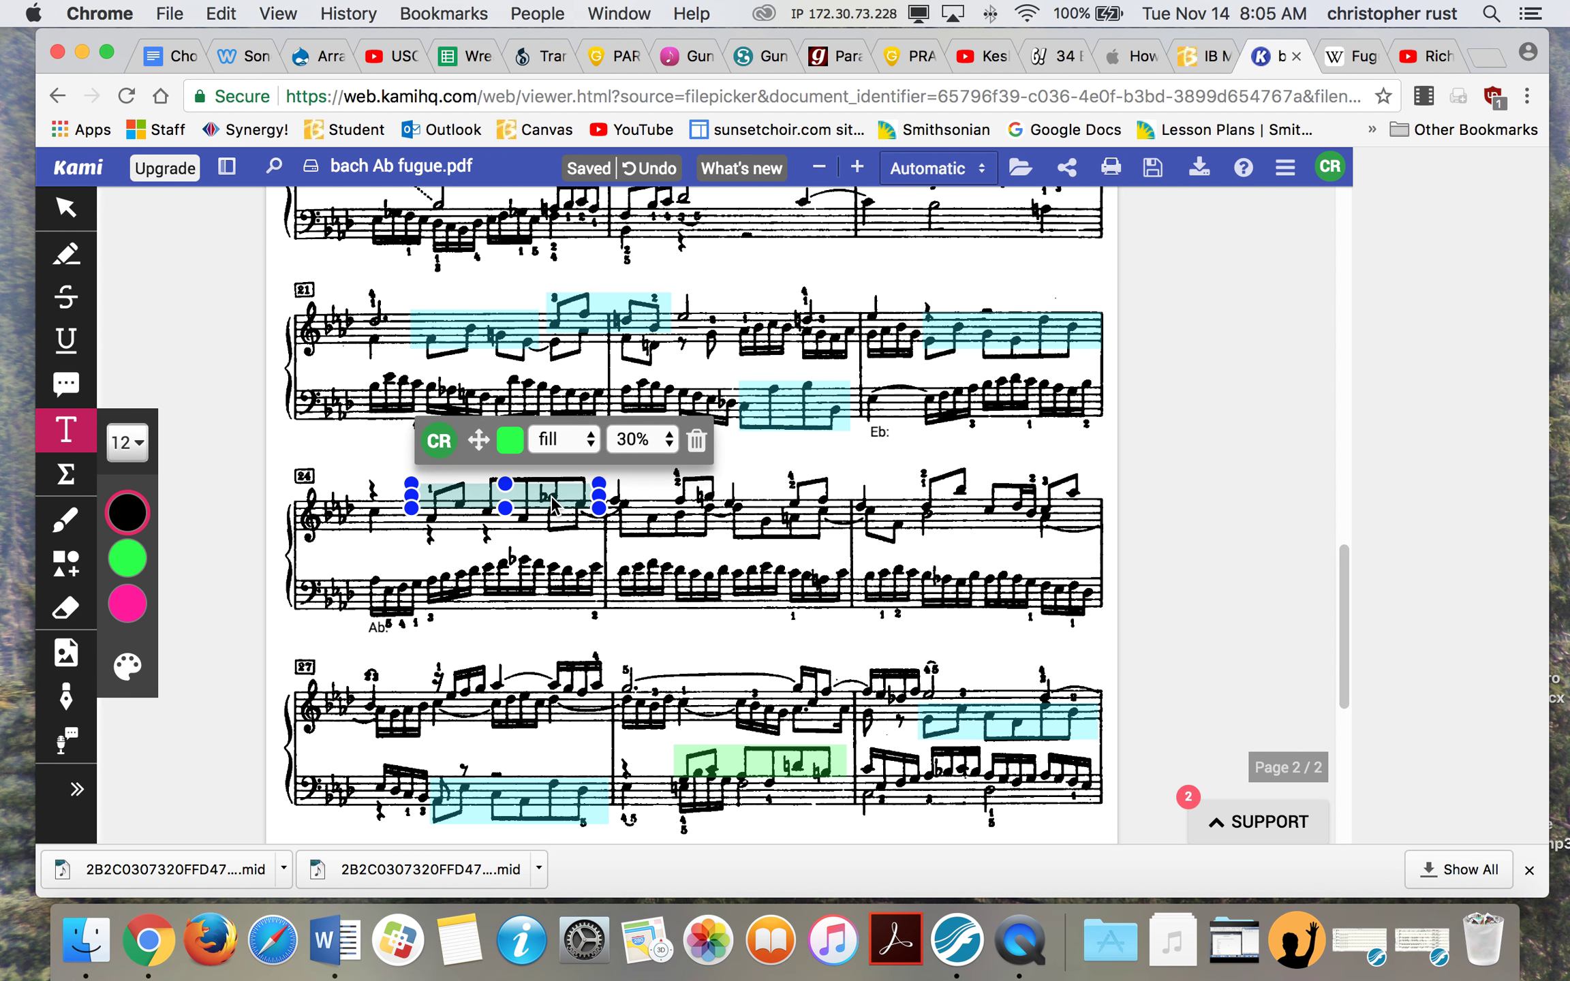
key(Escape)
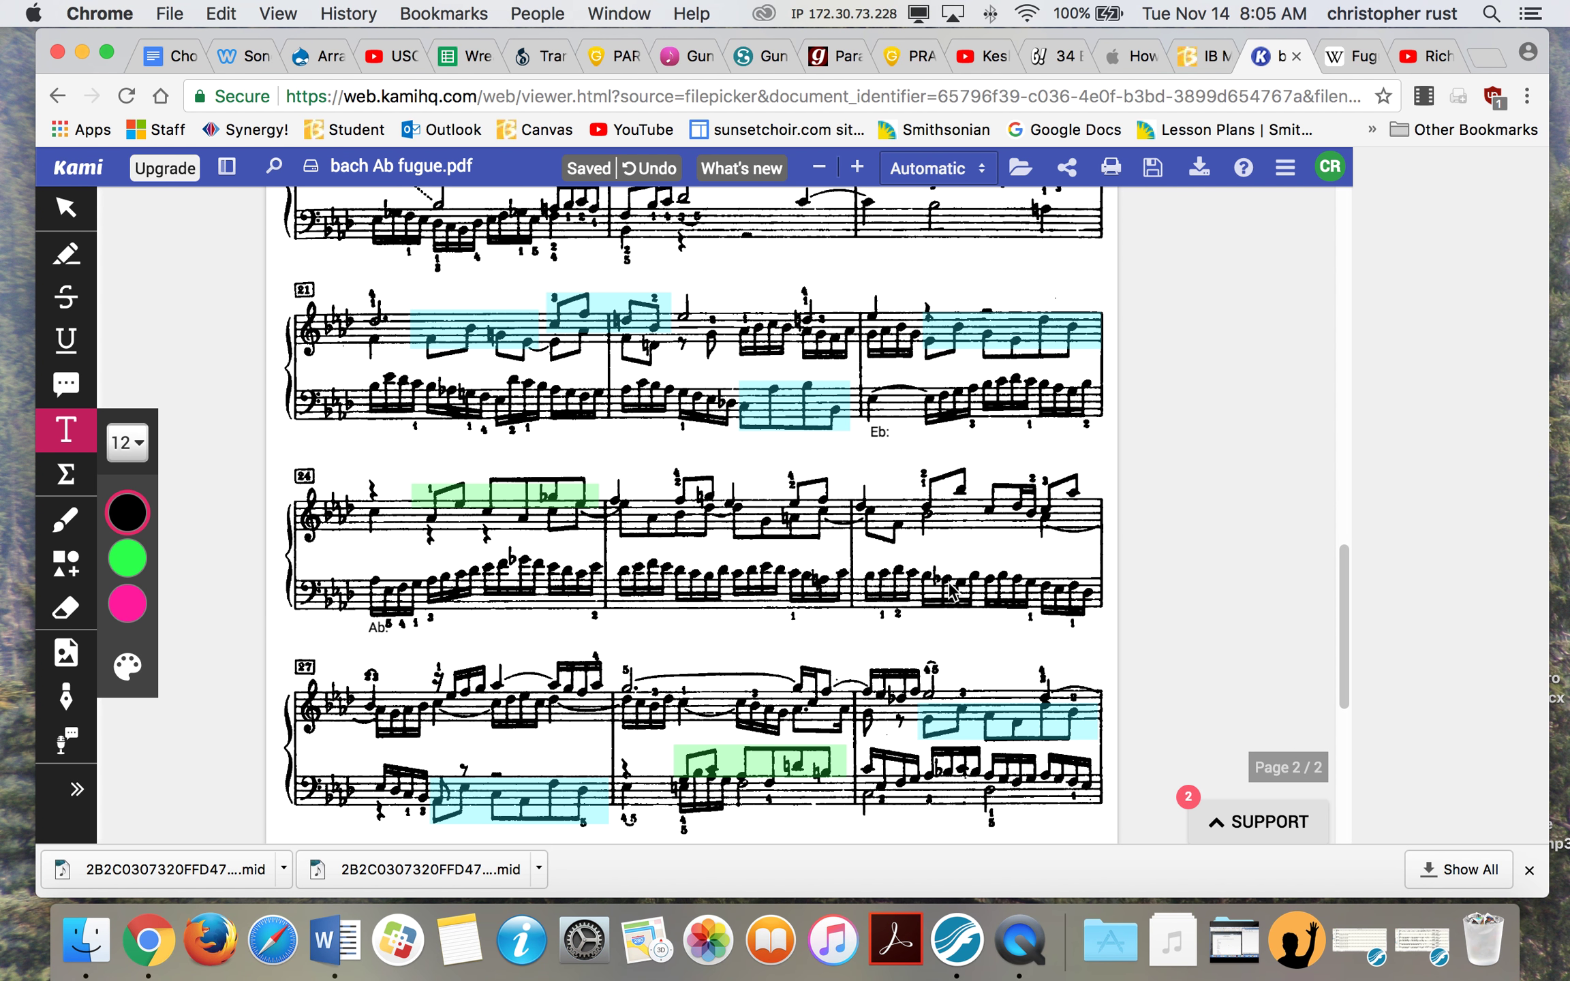
scroll(944, 582, down, 5)
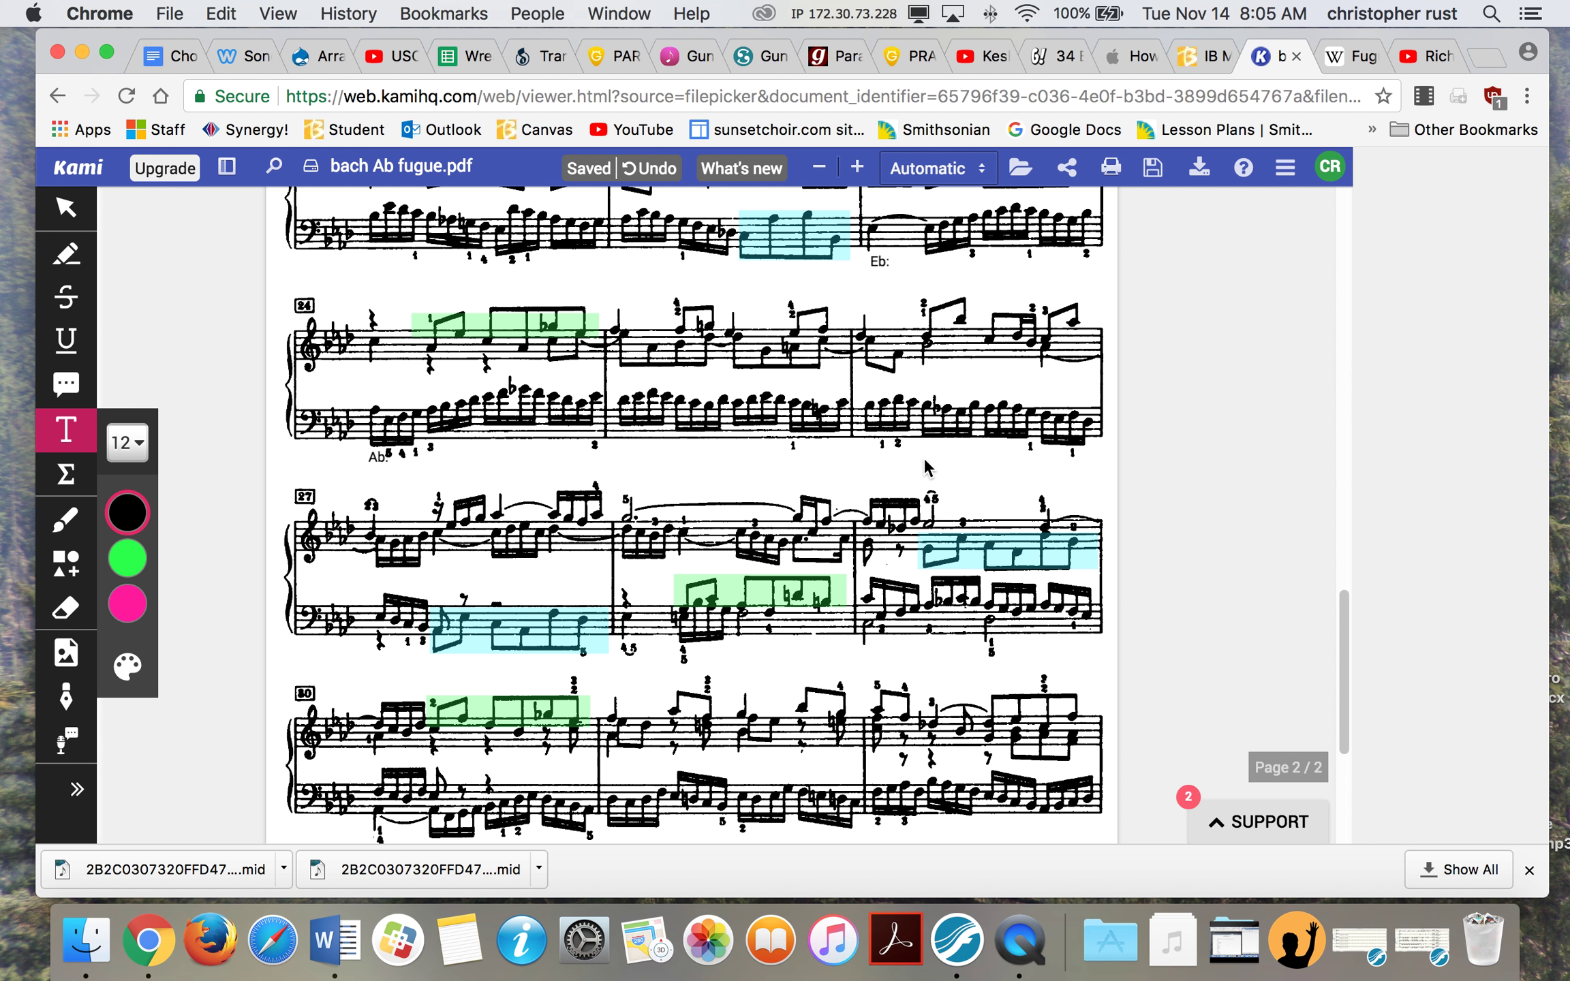
click(392, 466)
key(Escape)
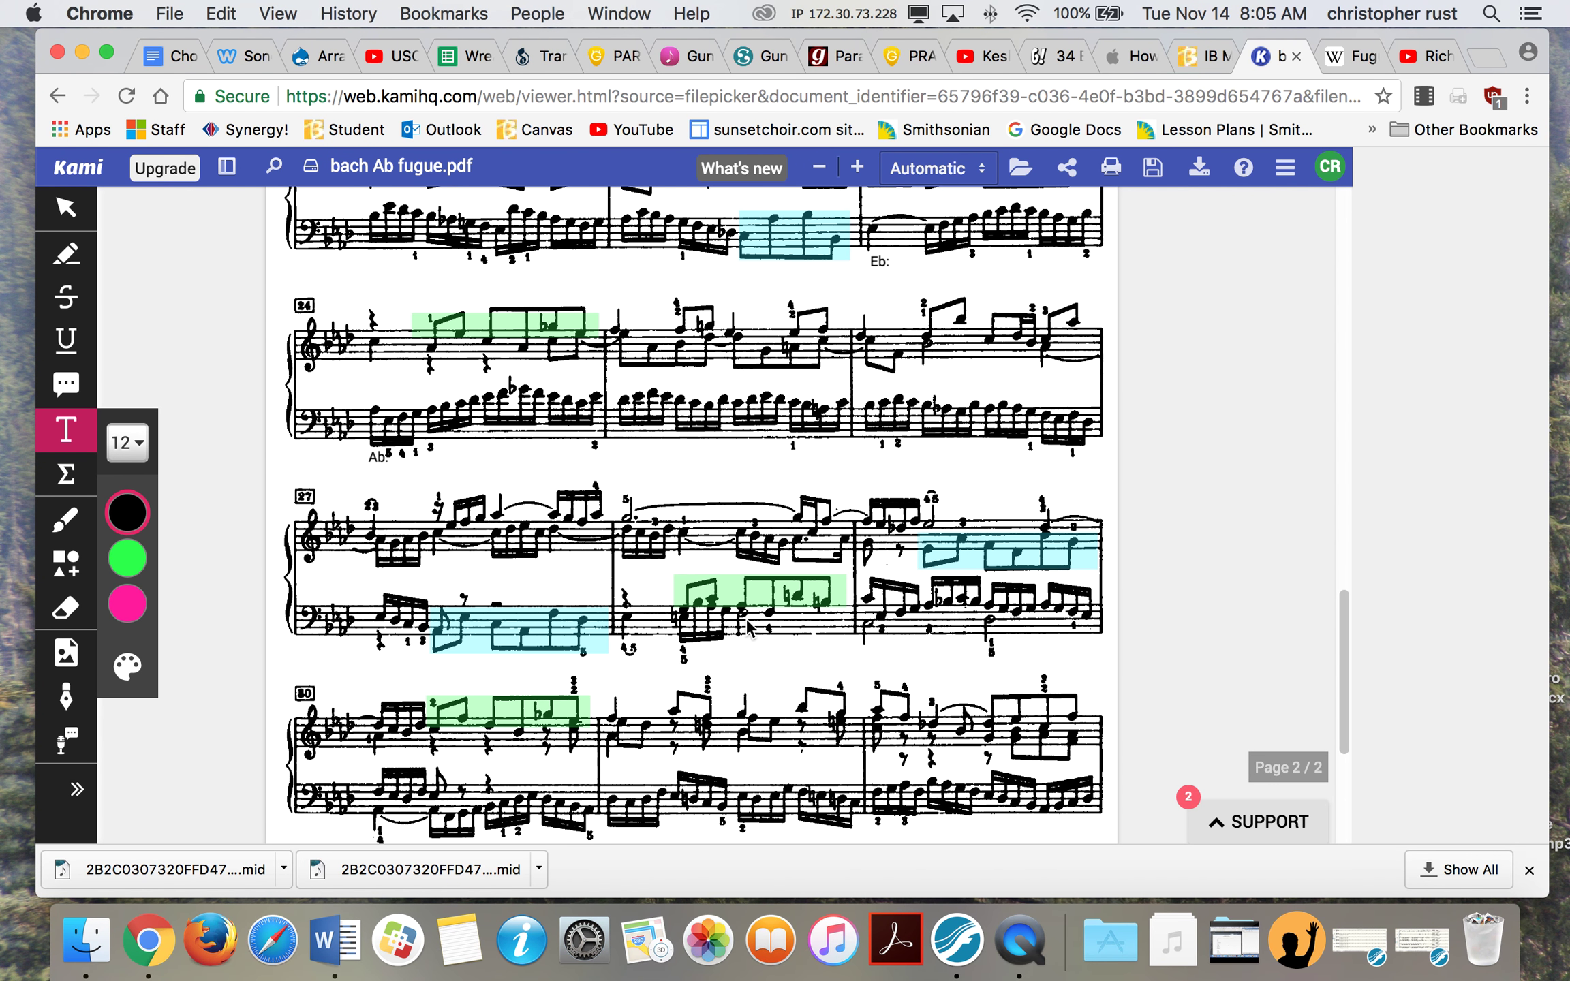
click(803, 600)
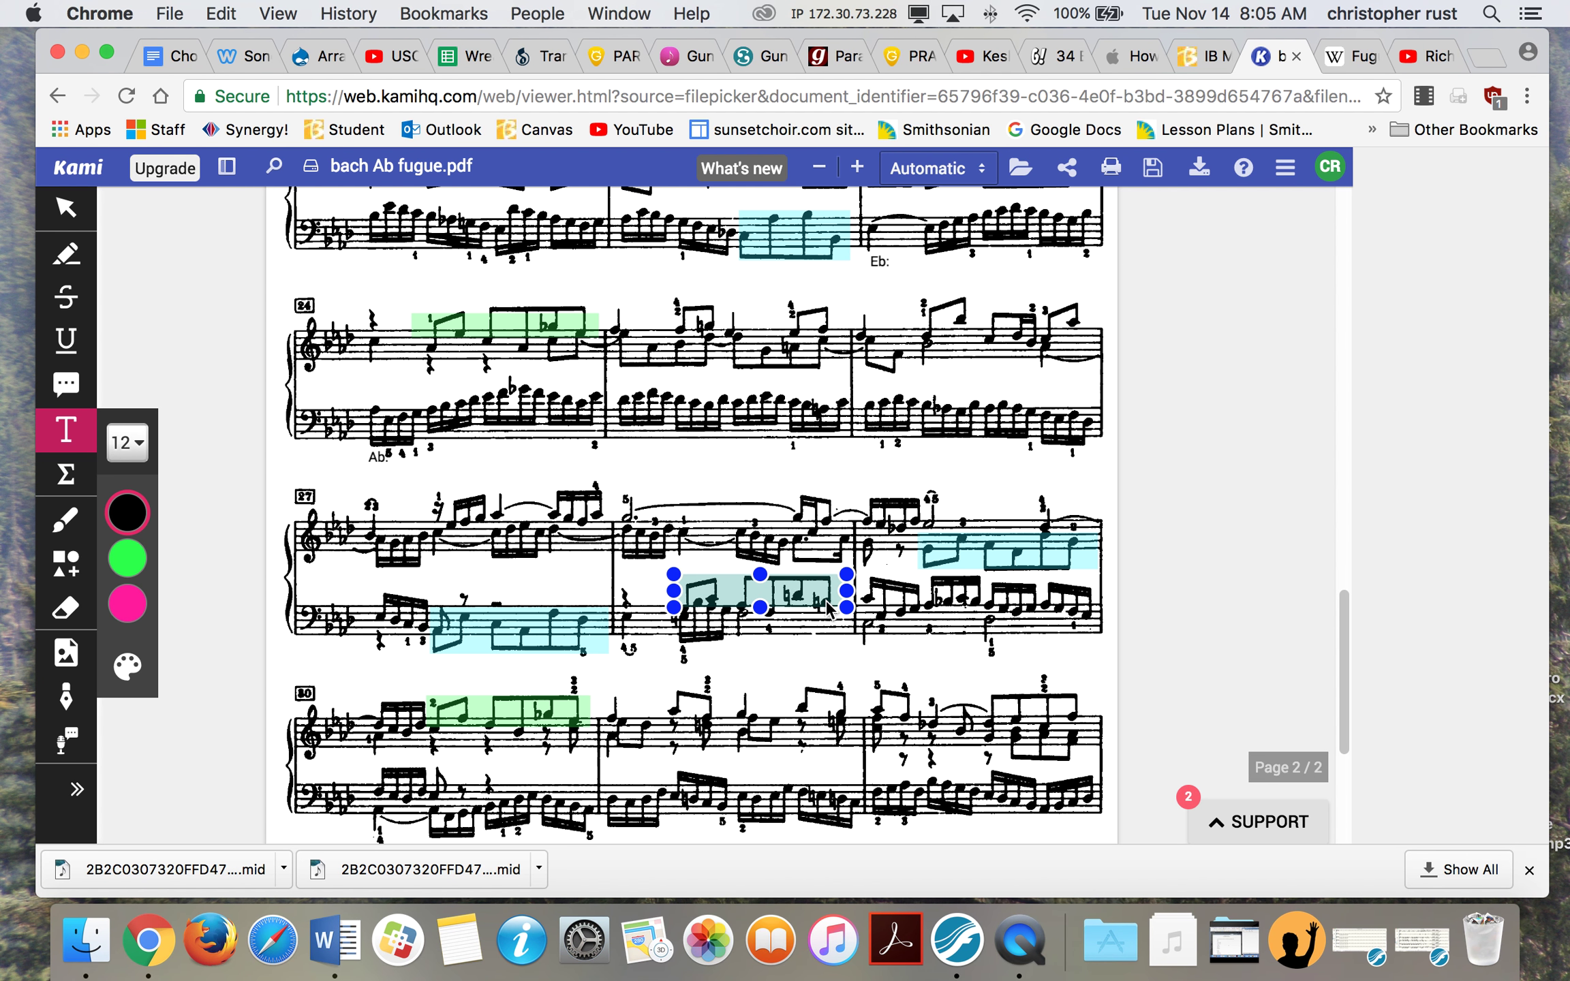
click(829, 612)
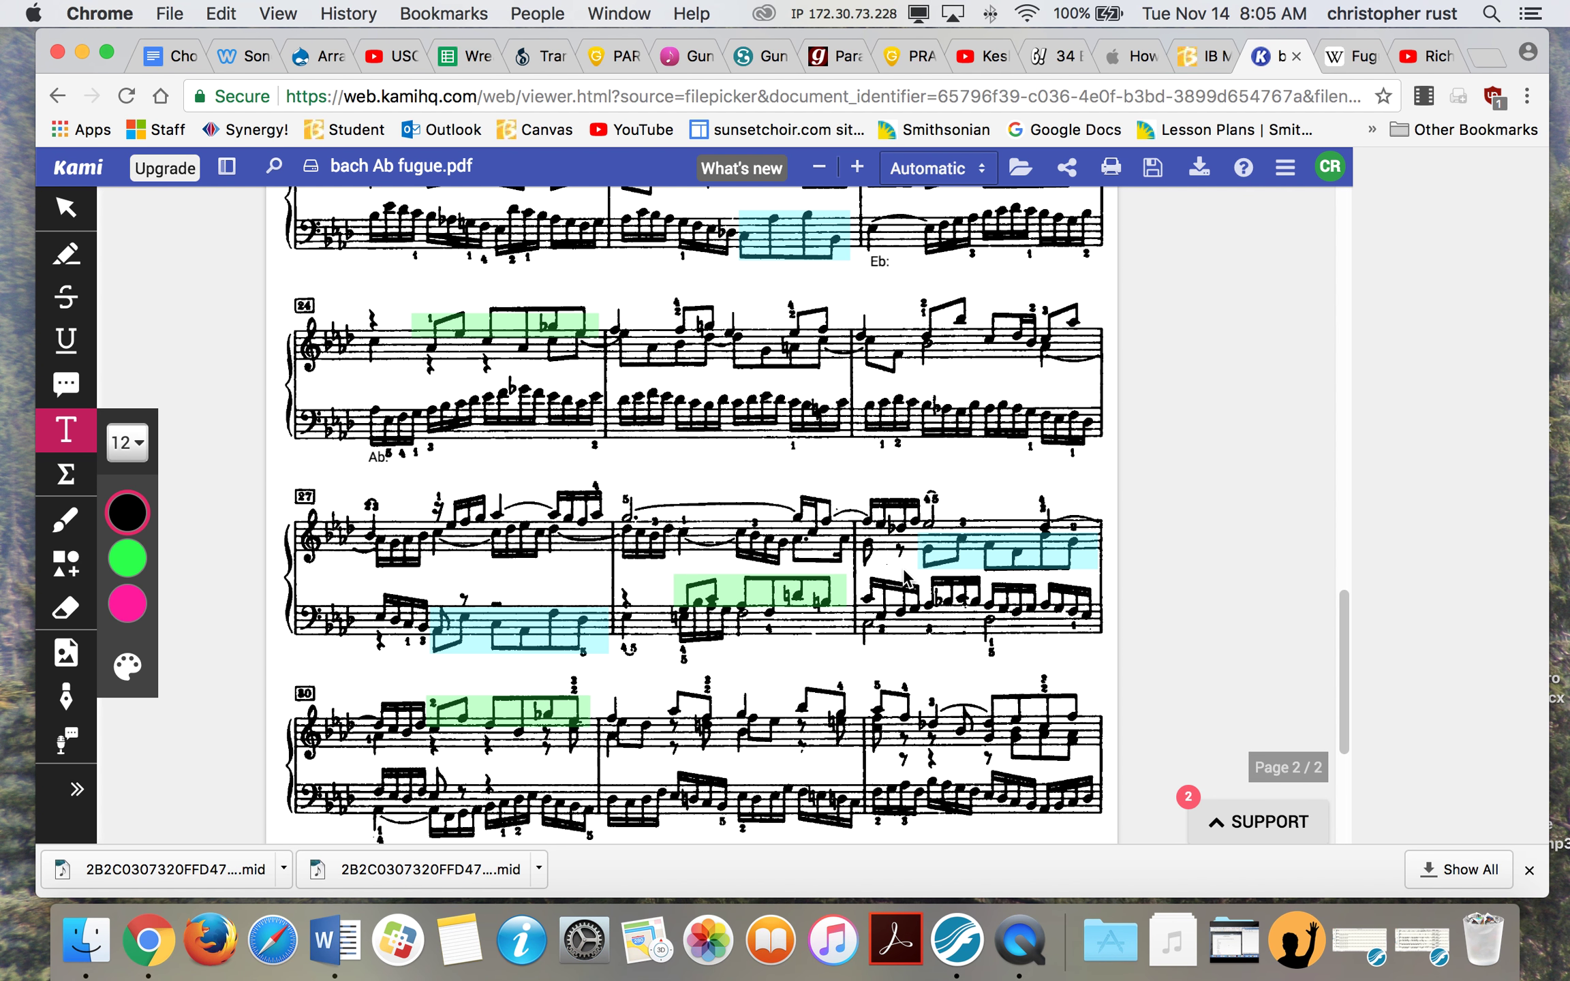
click(923, 552)
click(967, 620)
scroll(917, 641, down, 5)
click(953, 389)
click(885, 626)
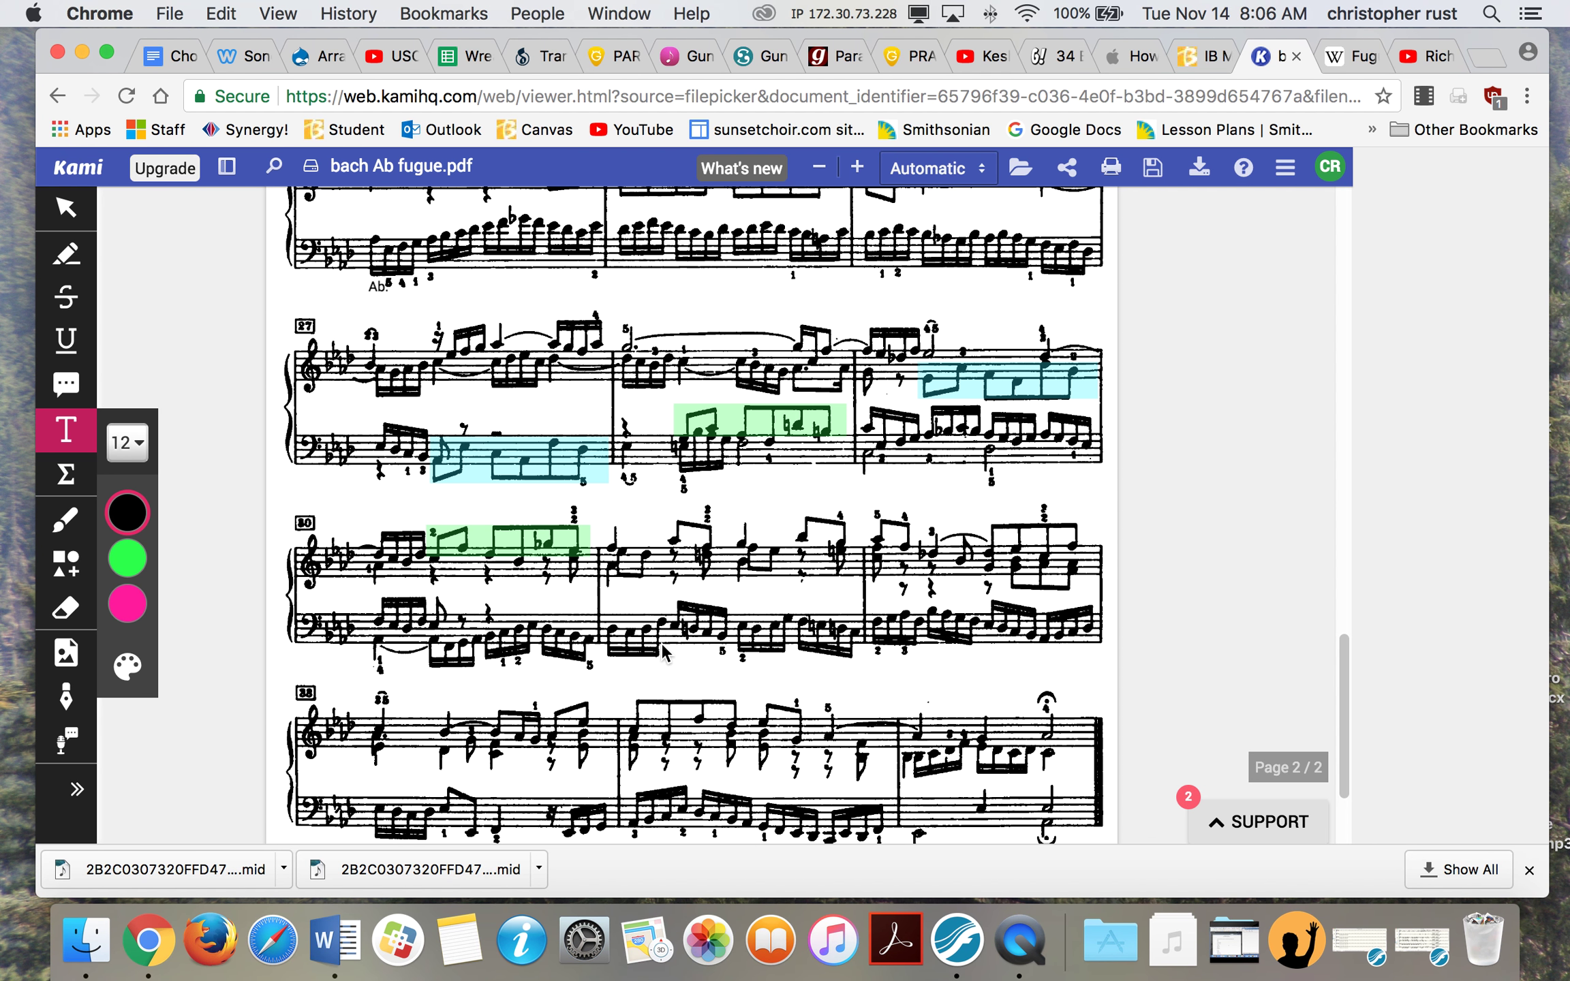
click(542, 545)
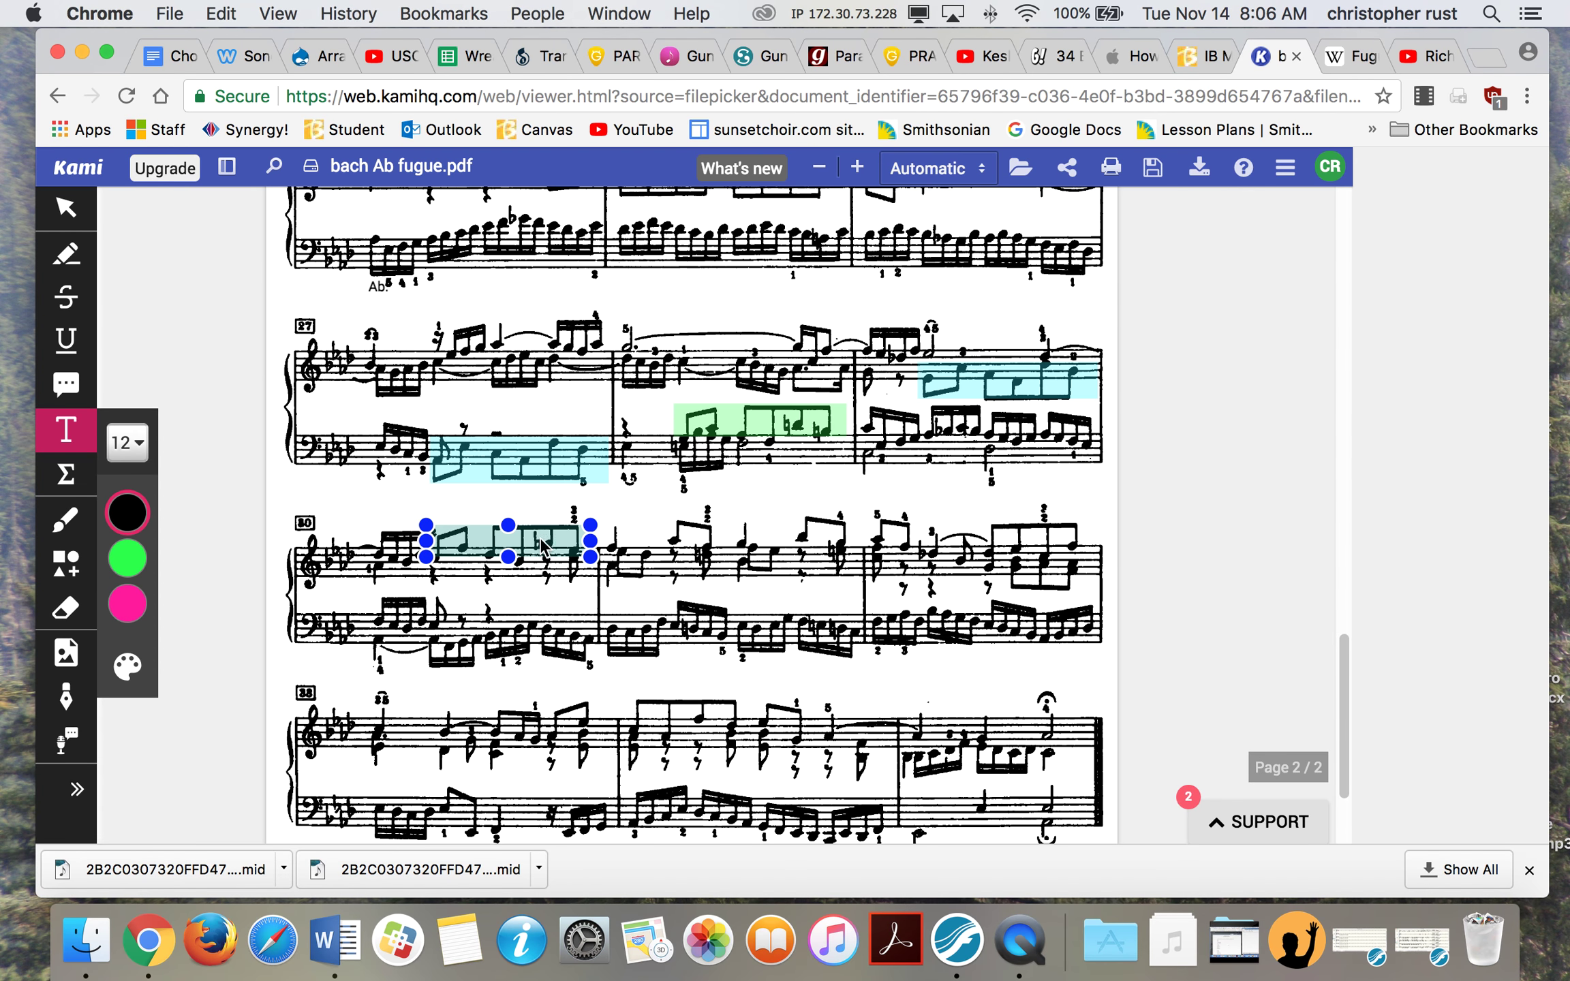
click(616, 574)
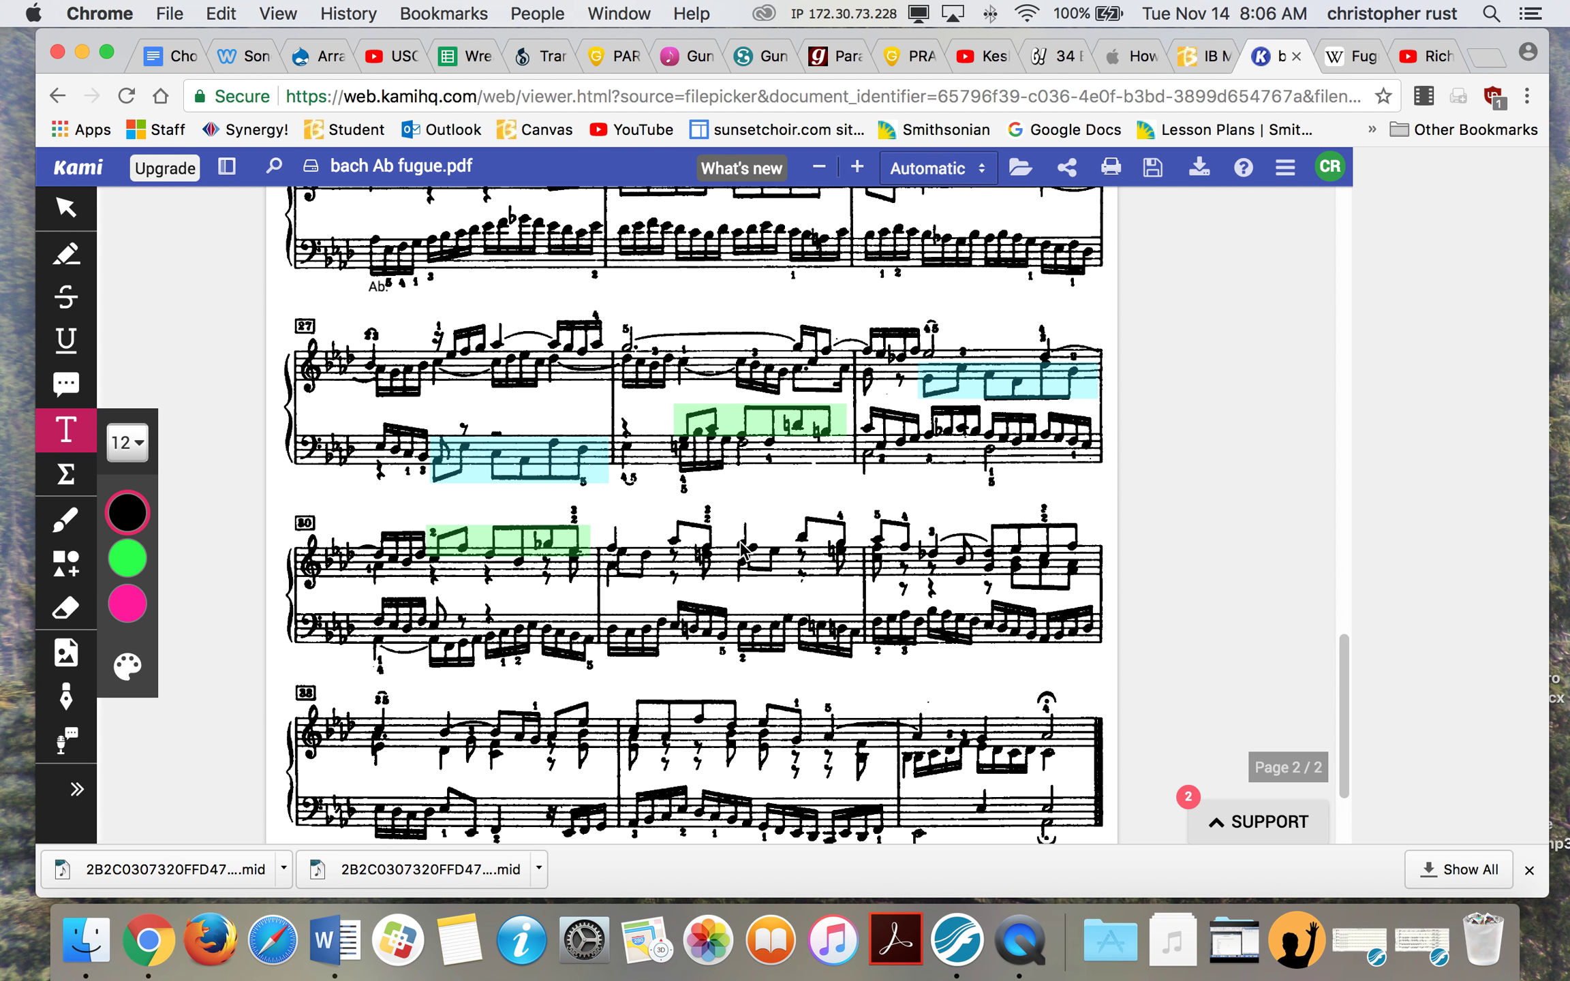
scroll(898, 480, down, 2)
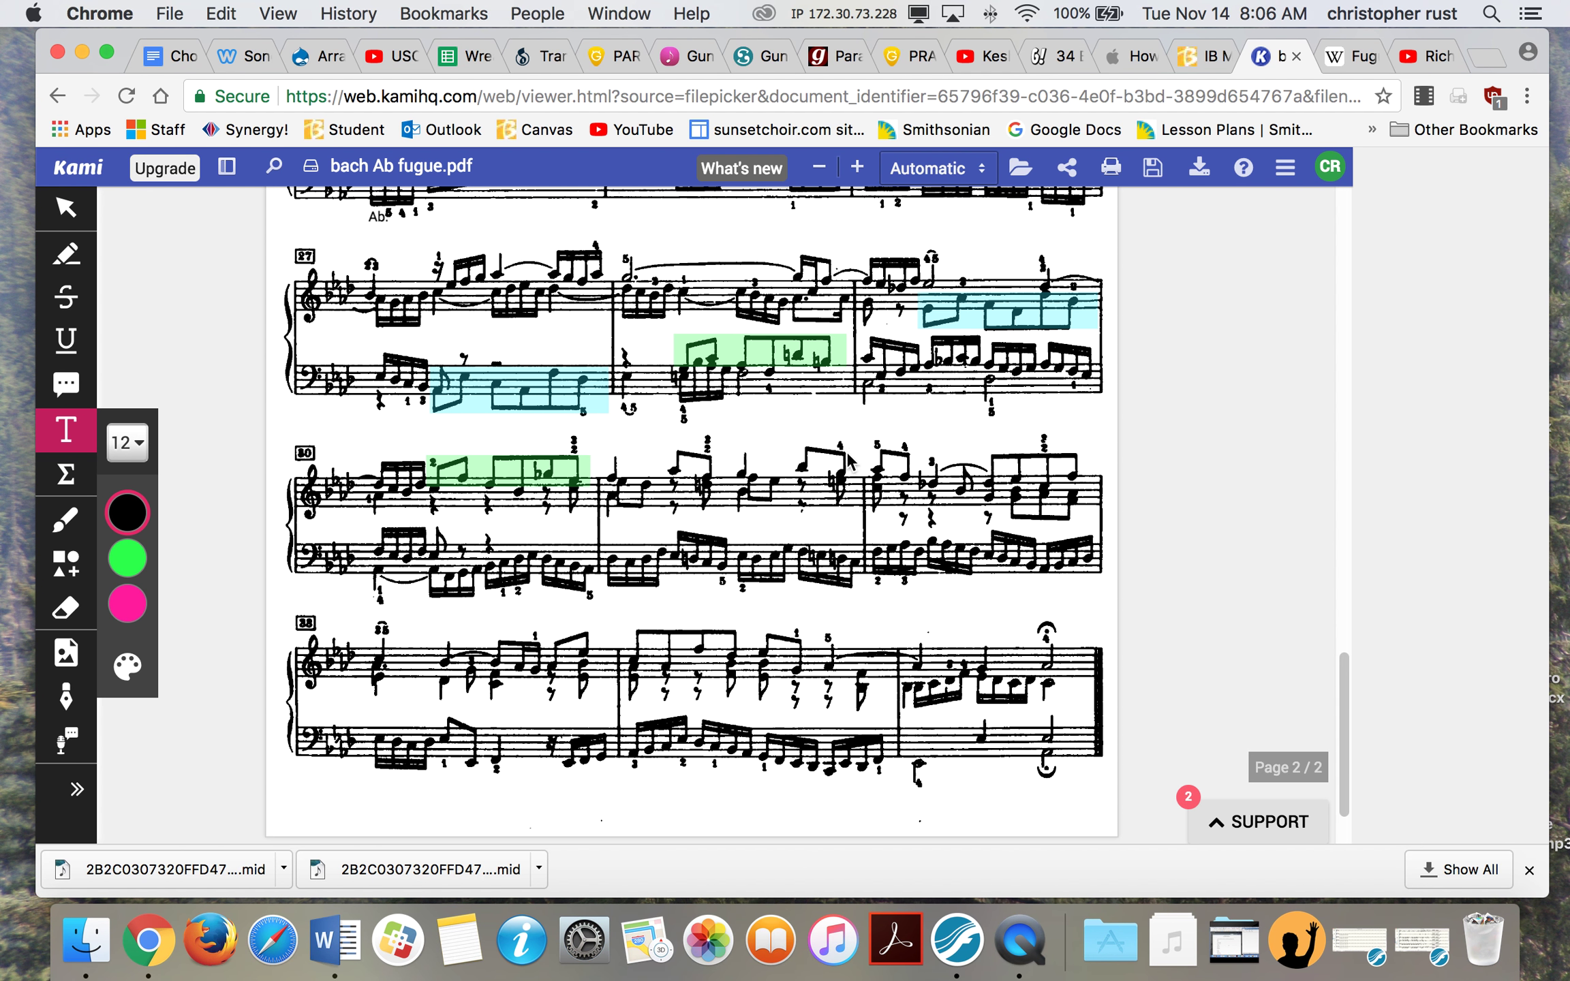
Step: Review the key labels from the opening of the fugue through measure 23, including "fm:" in measure 14 and "bbm:" in measure 17
scroll(826, 629, up, 20)
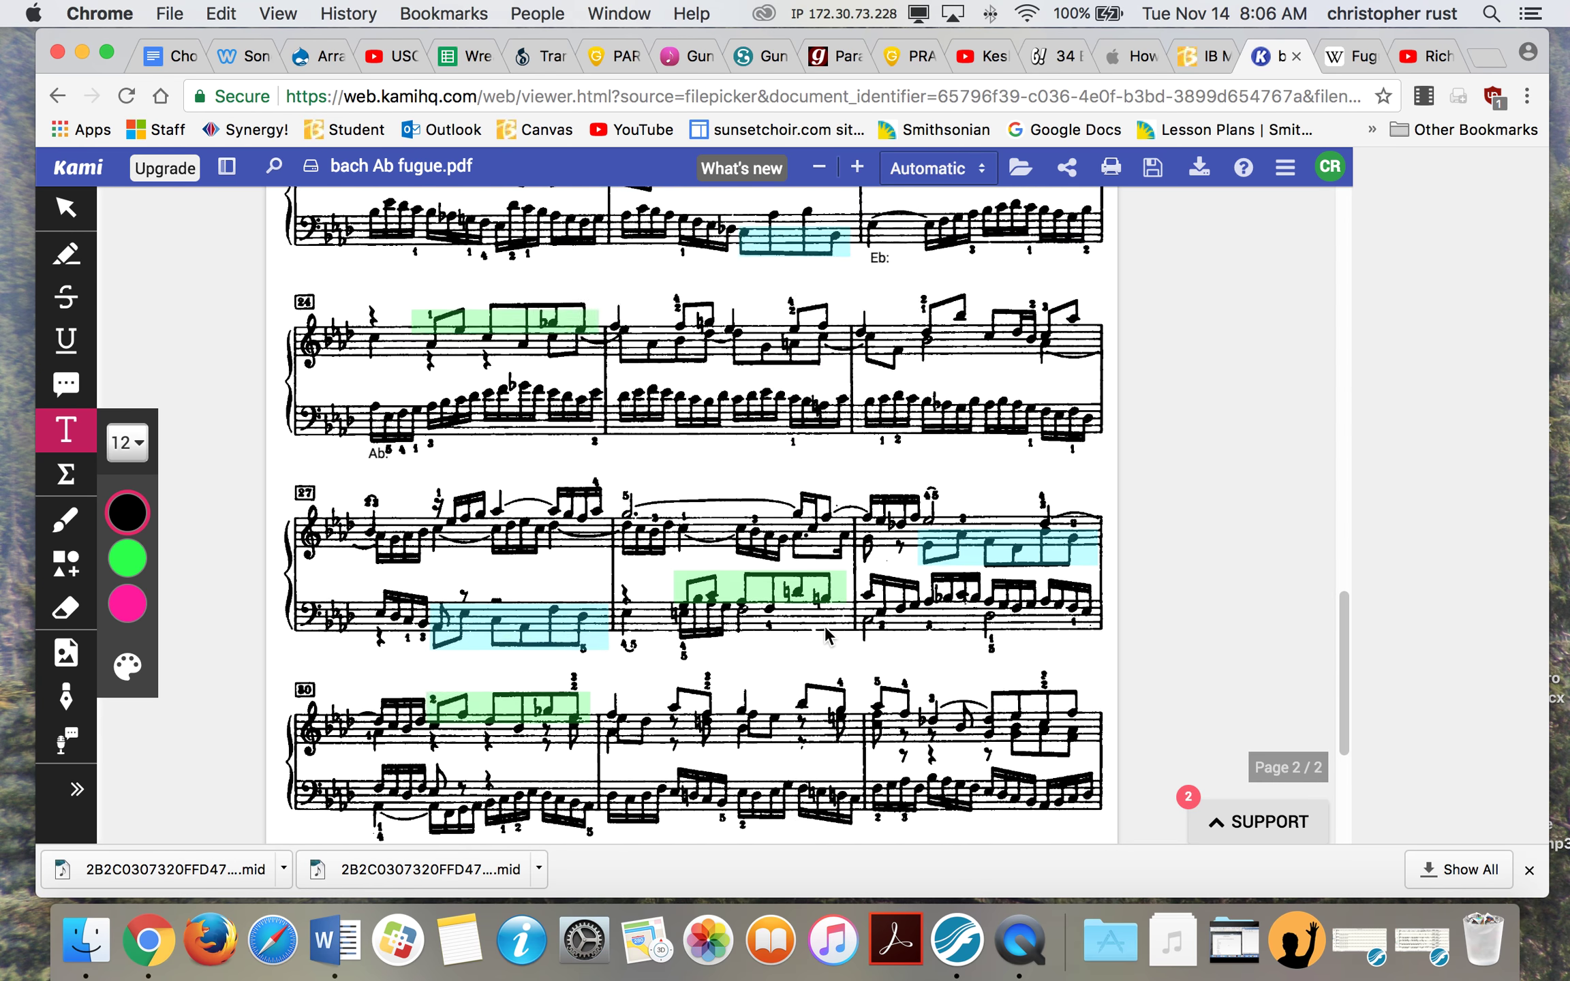
scroll(824, 629, down, 5)
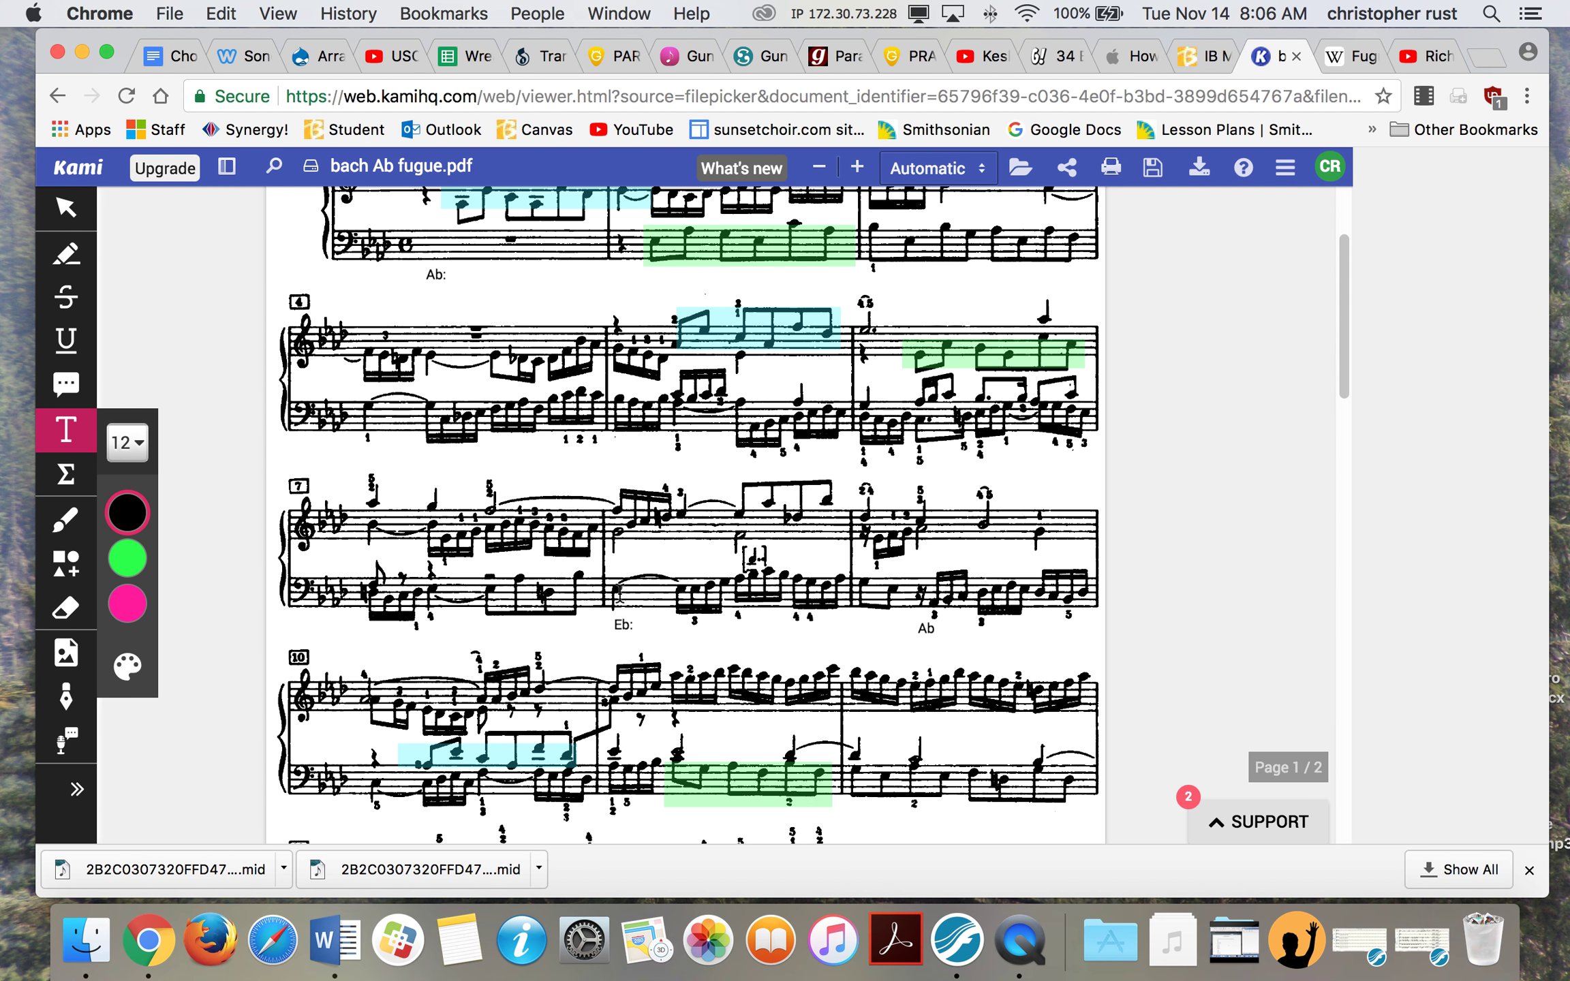
scroll(962, 548, down, 2)
scroll(962, 548, down, 5)
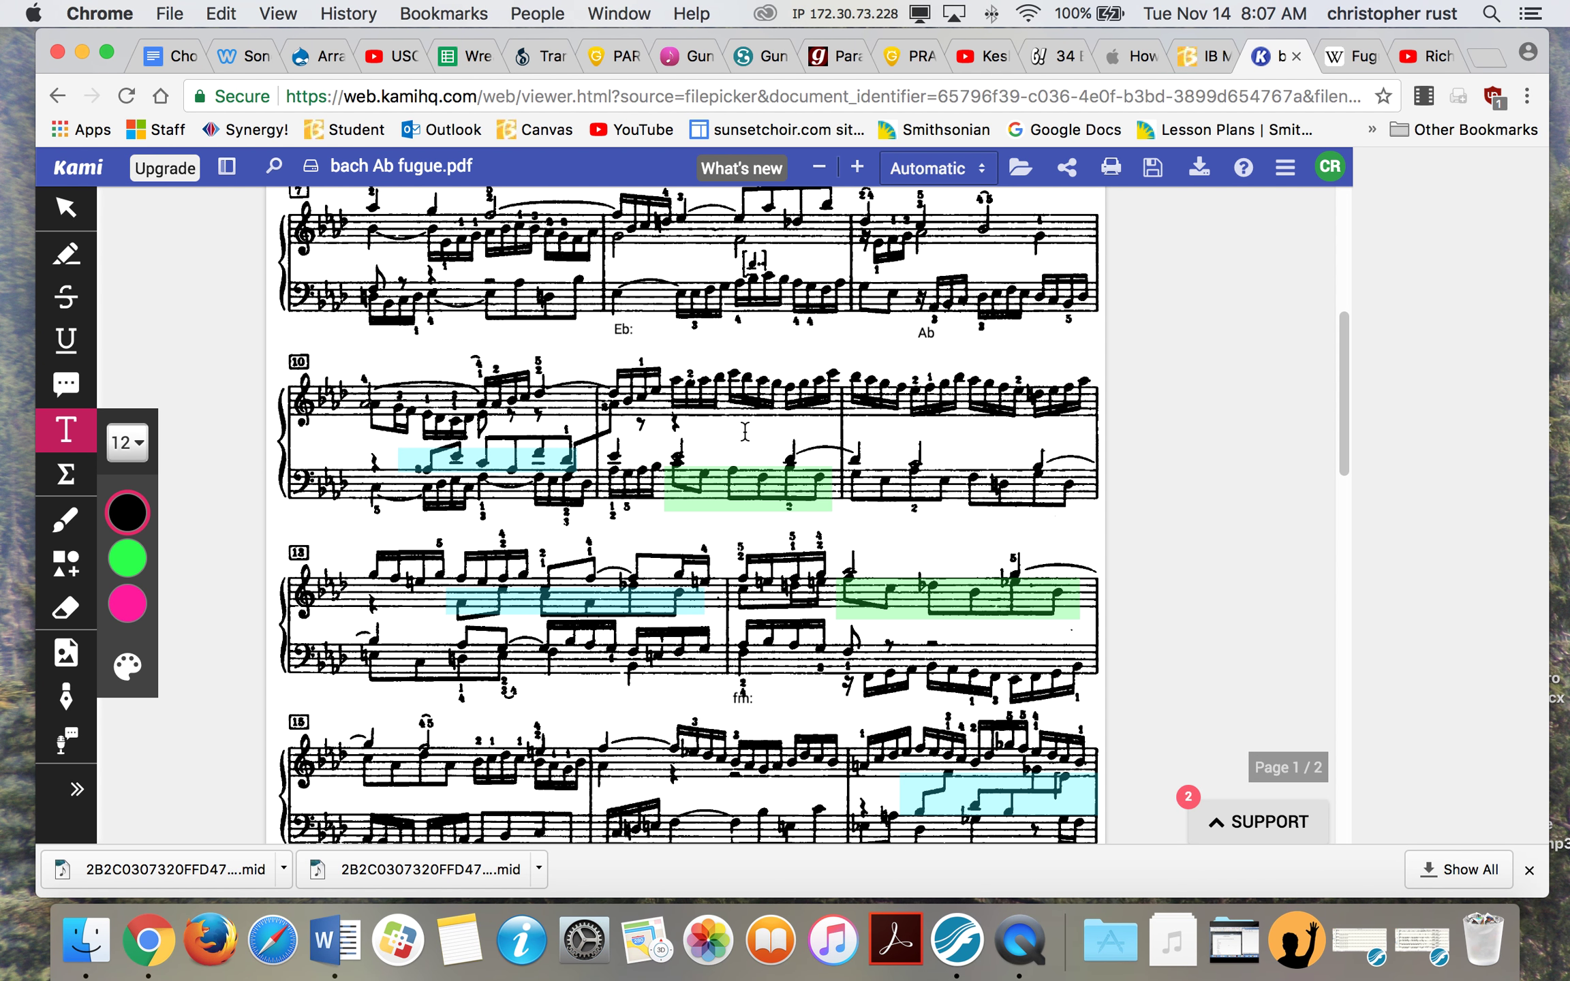
scroll(744, 431, down, 2)
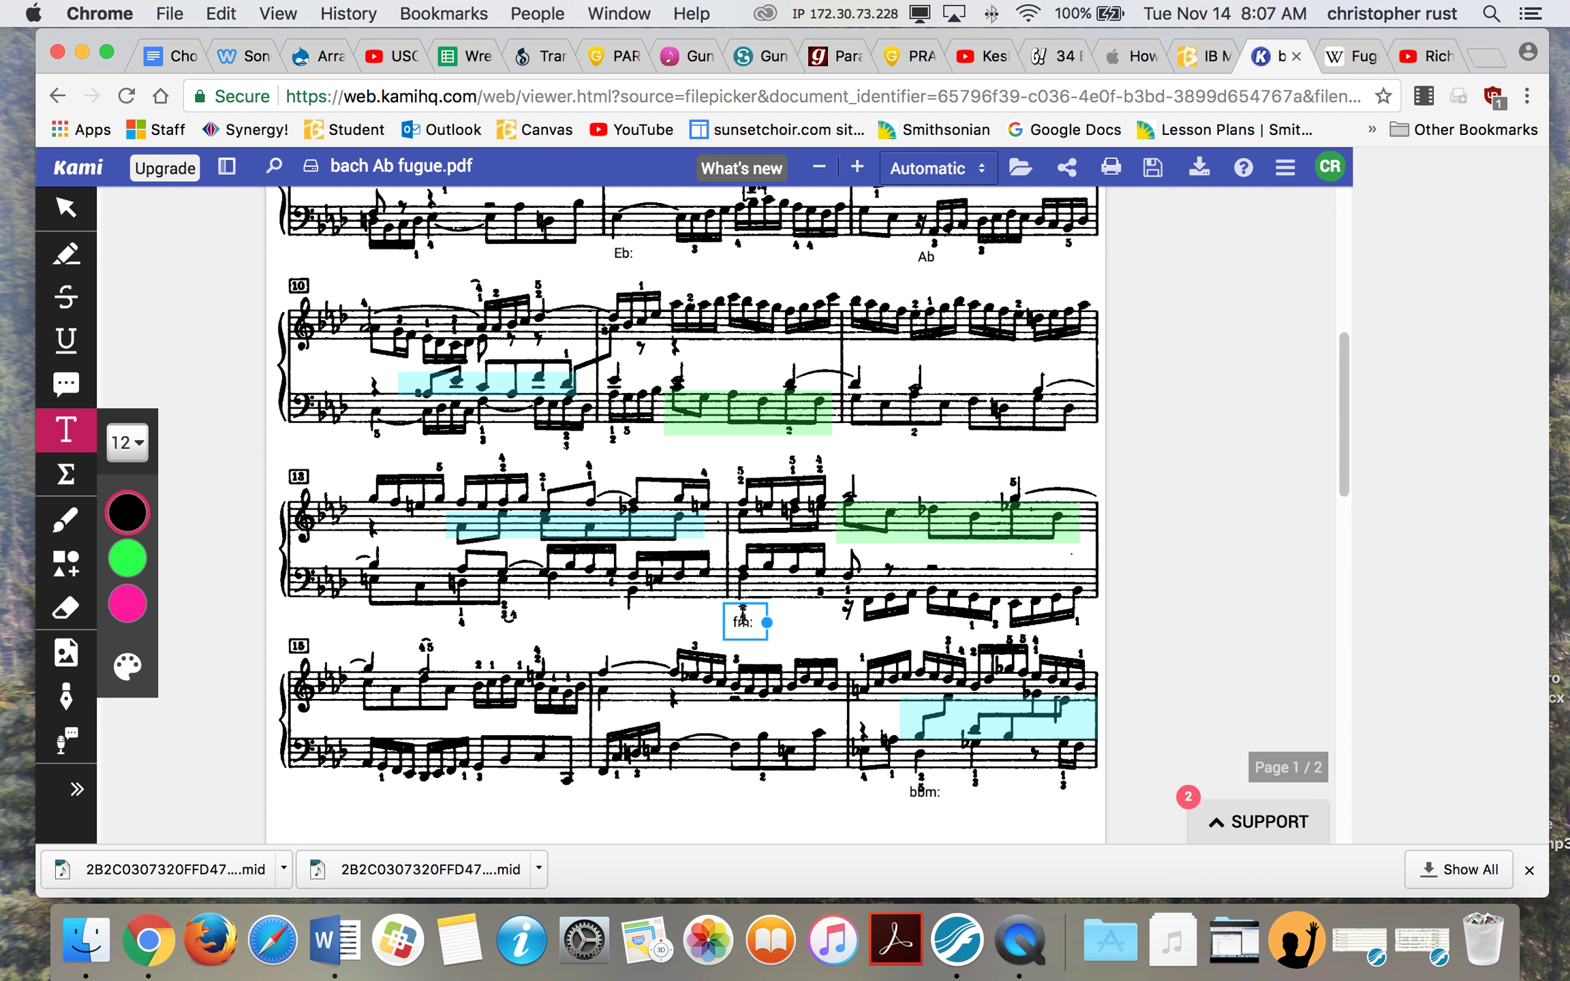
click(743, 617)
scroll(743, 600, down, 2)
click(941, 698)
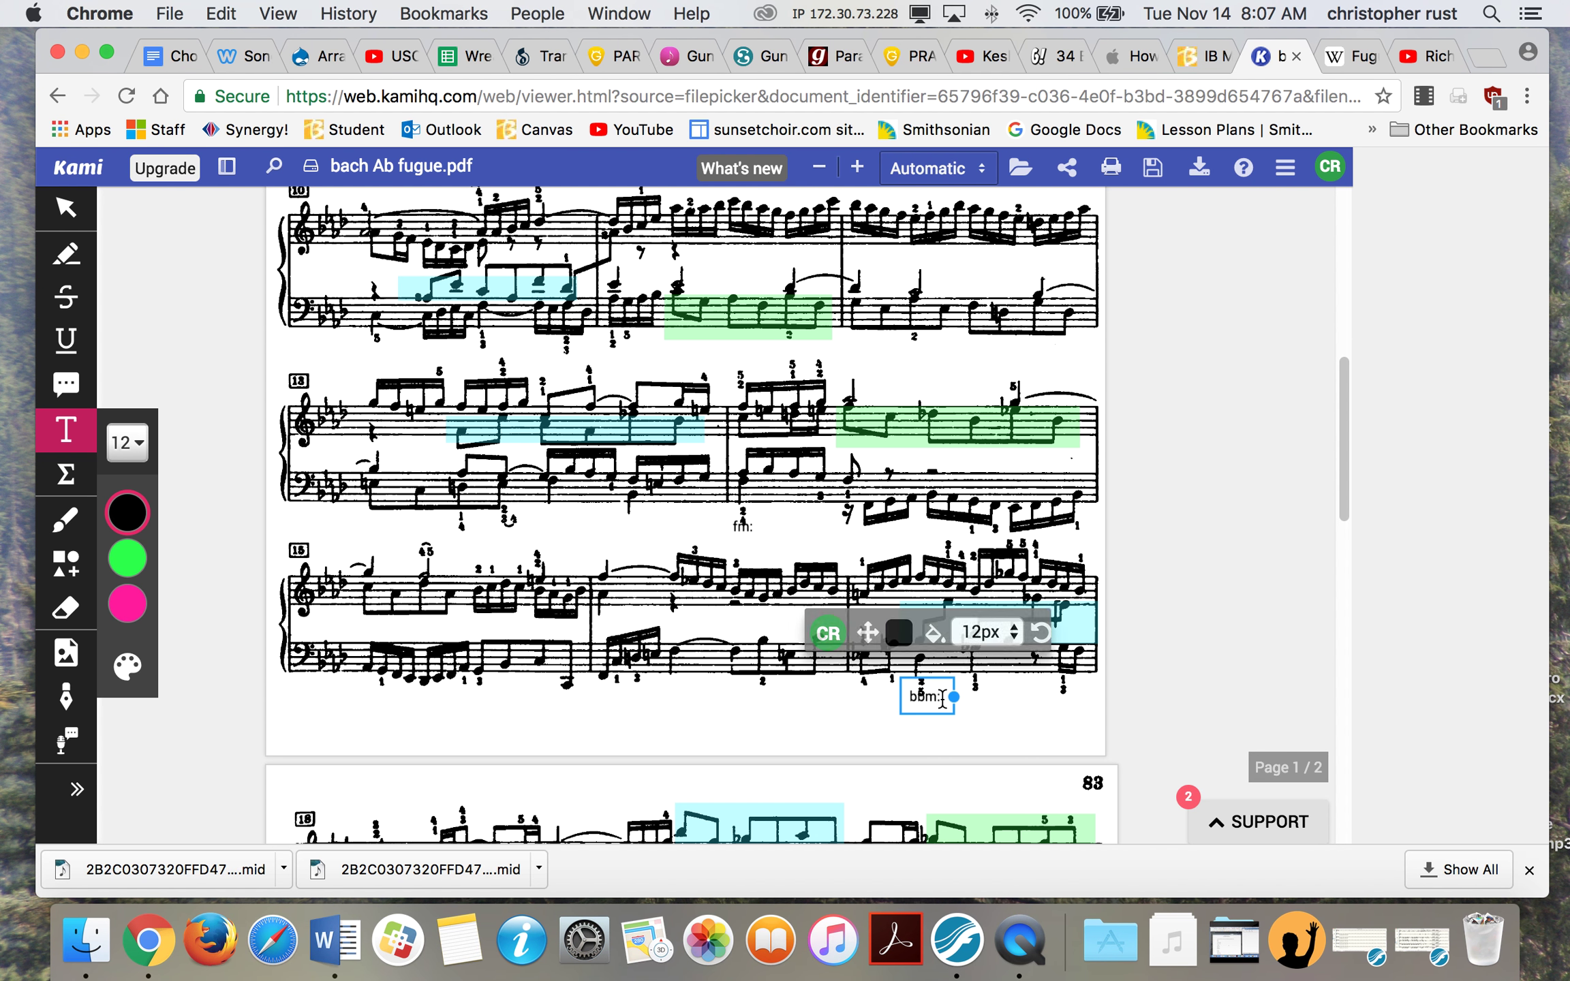
click(900, 663)
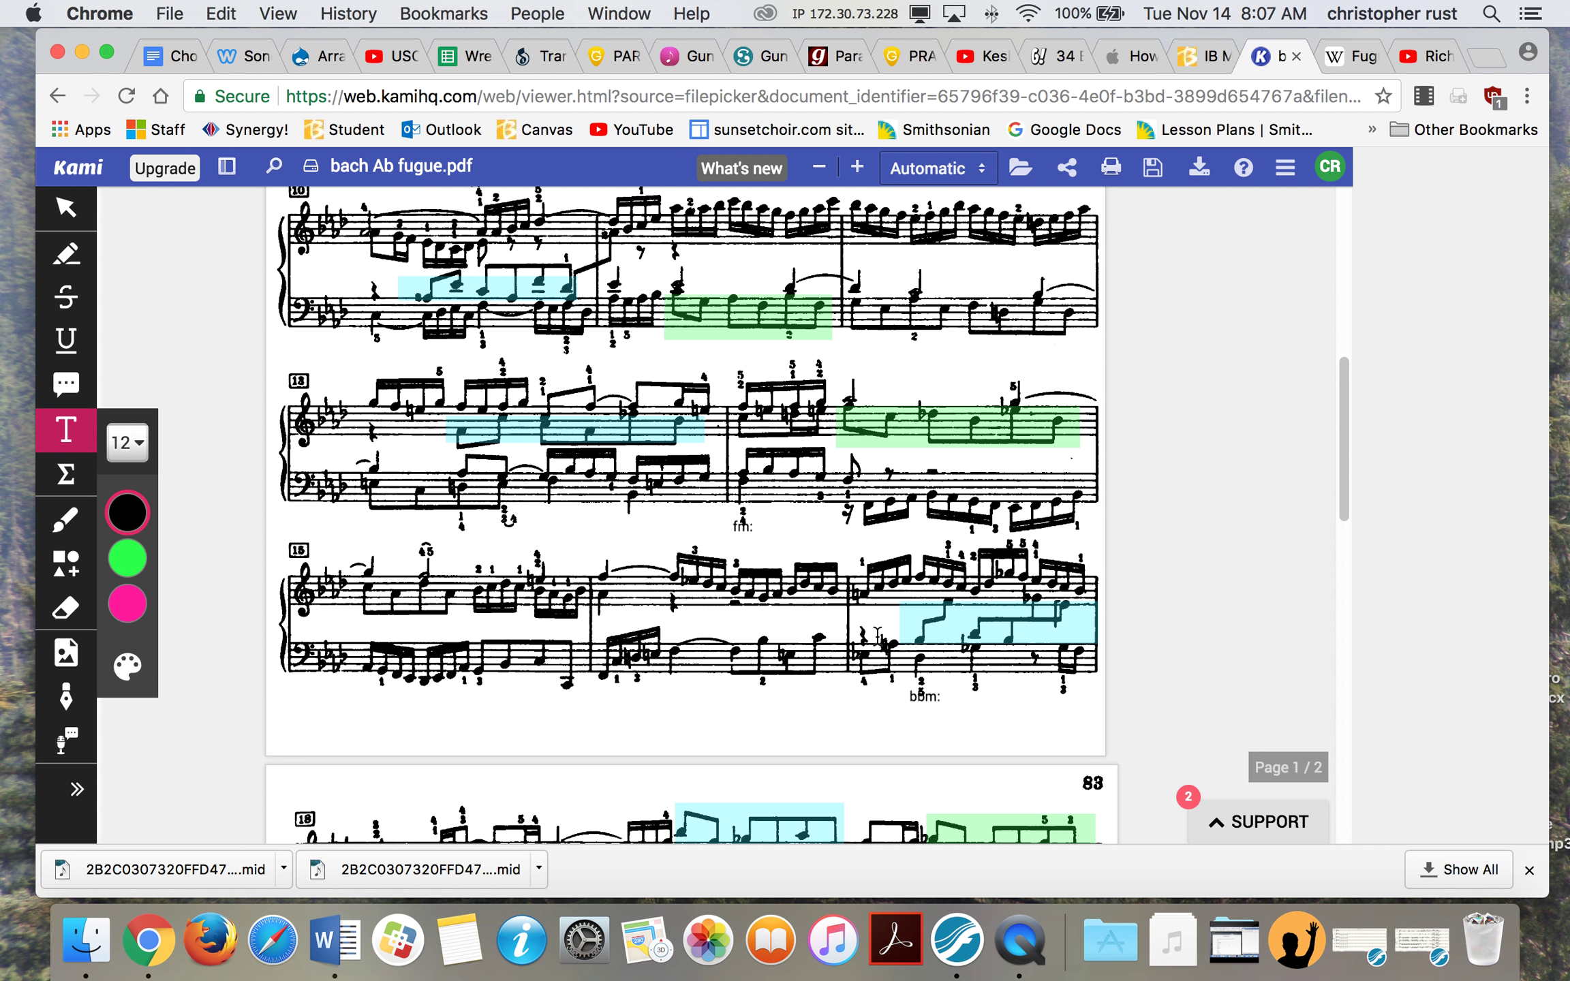
click(935, 696)
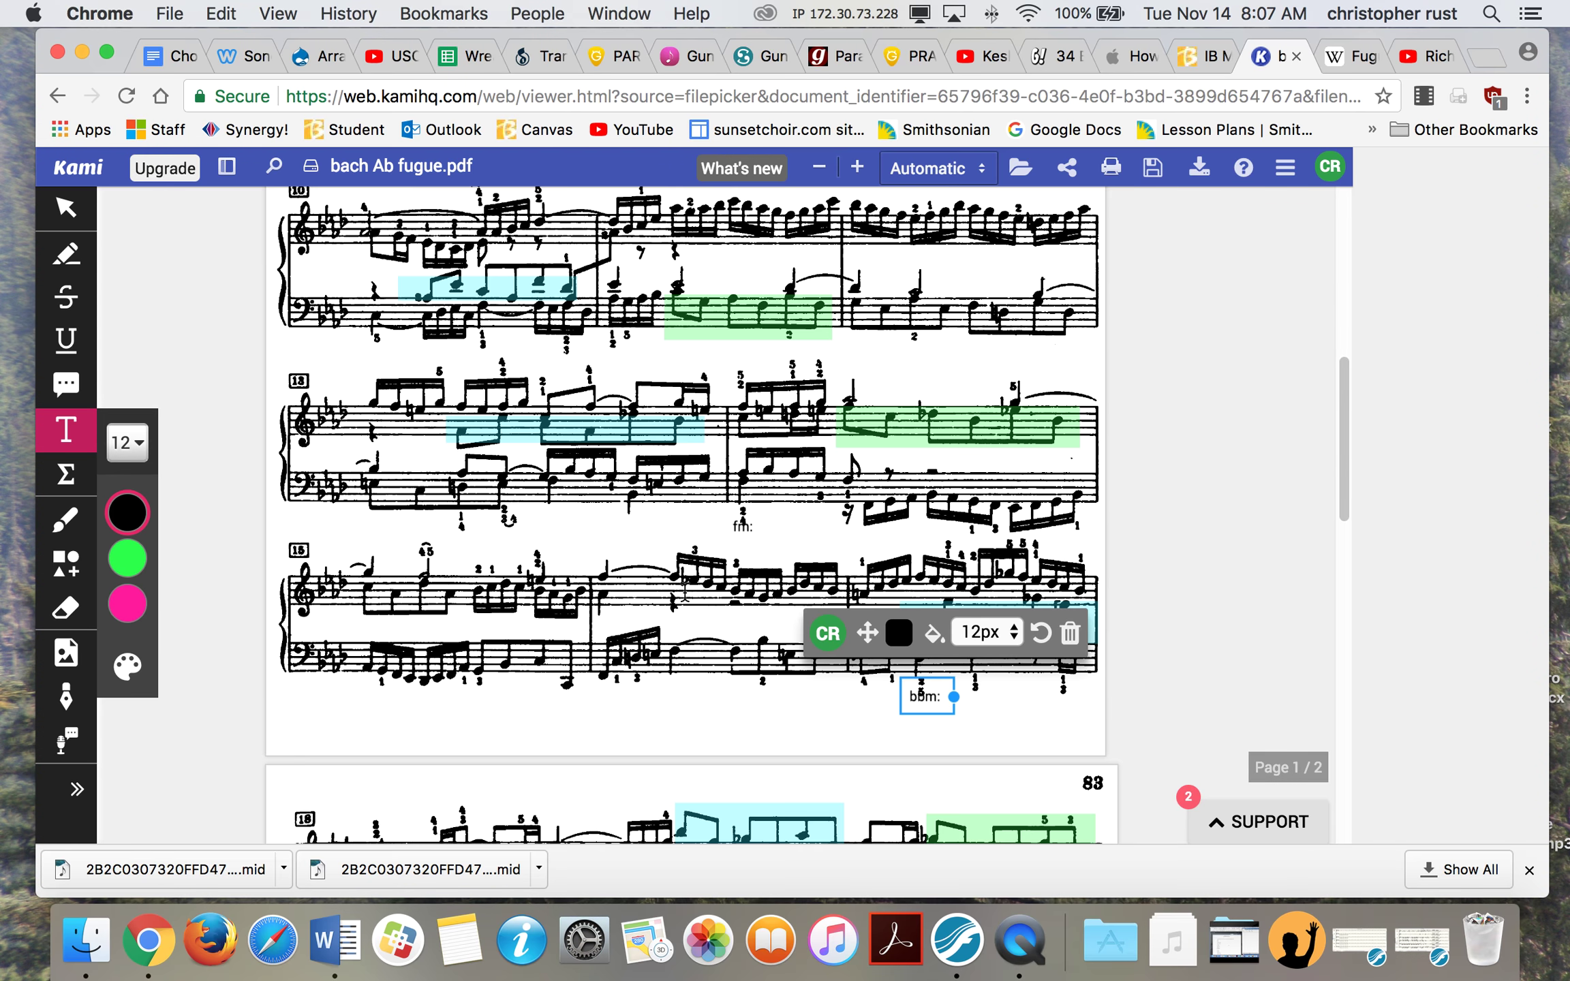
scroll(684, 596, down, 7)
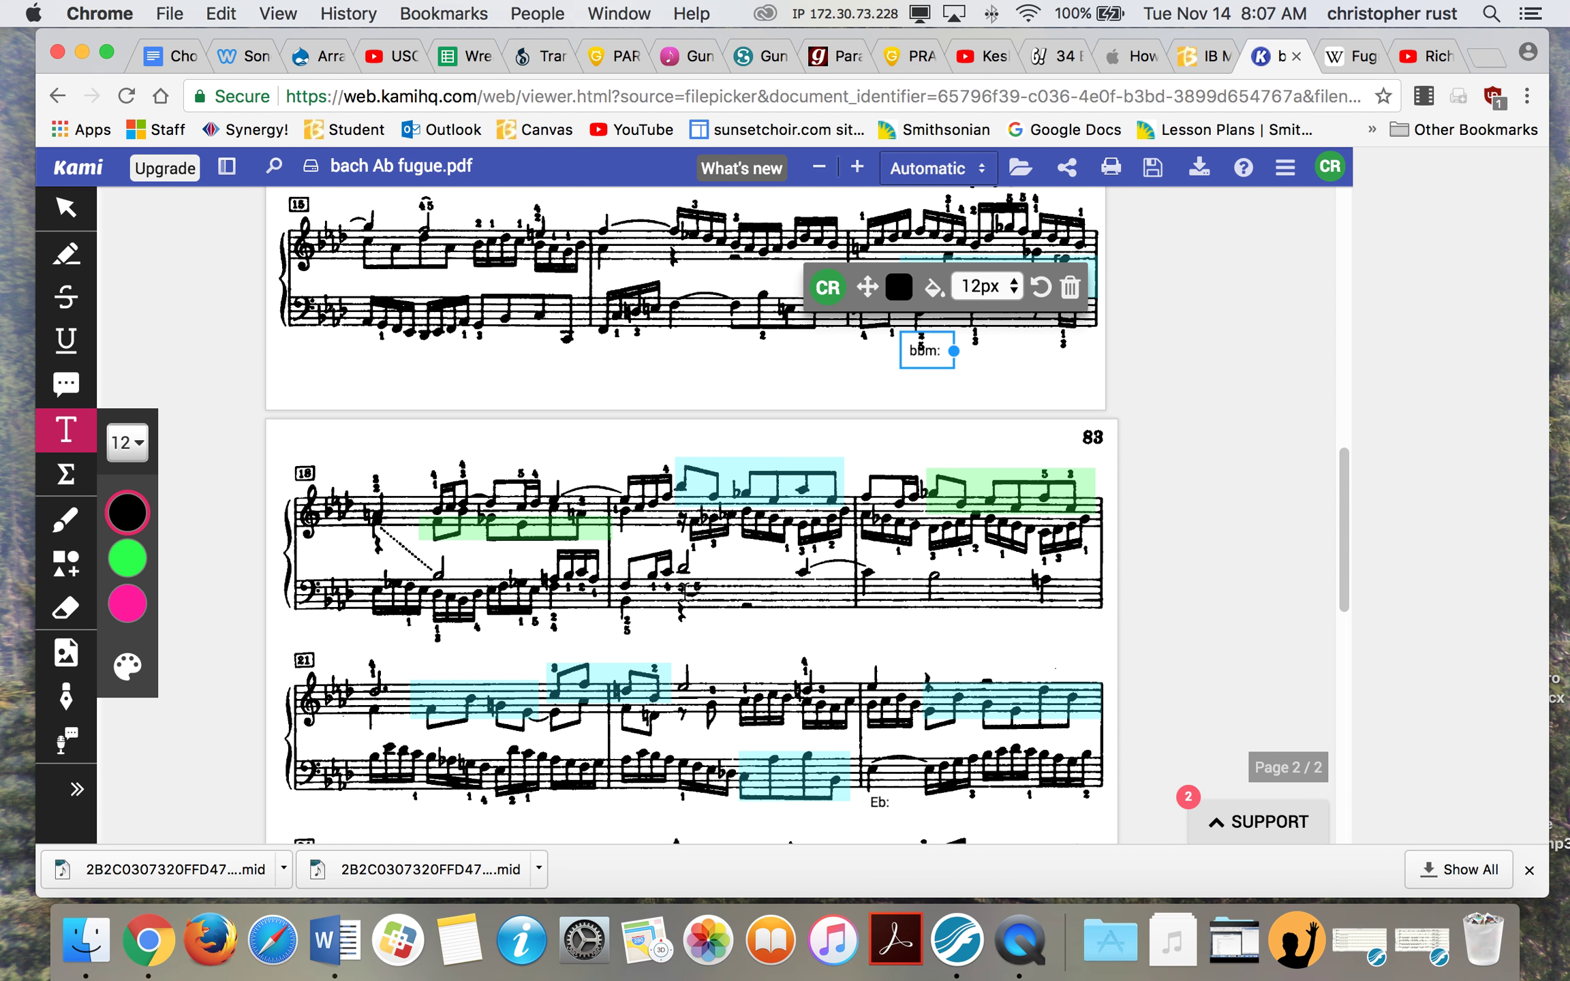
scroll(689, 612, down, 3)
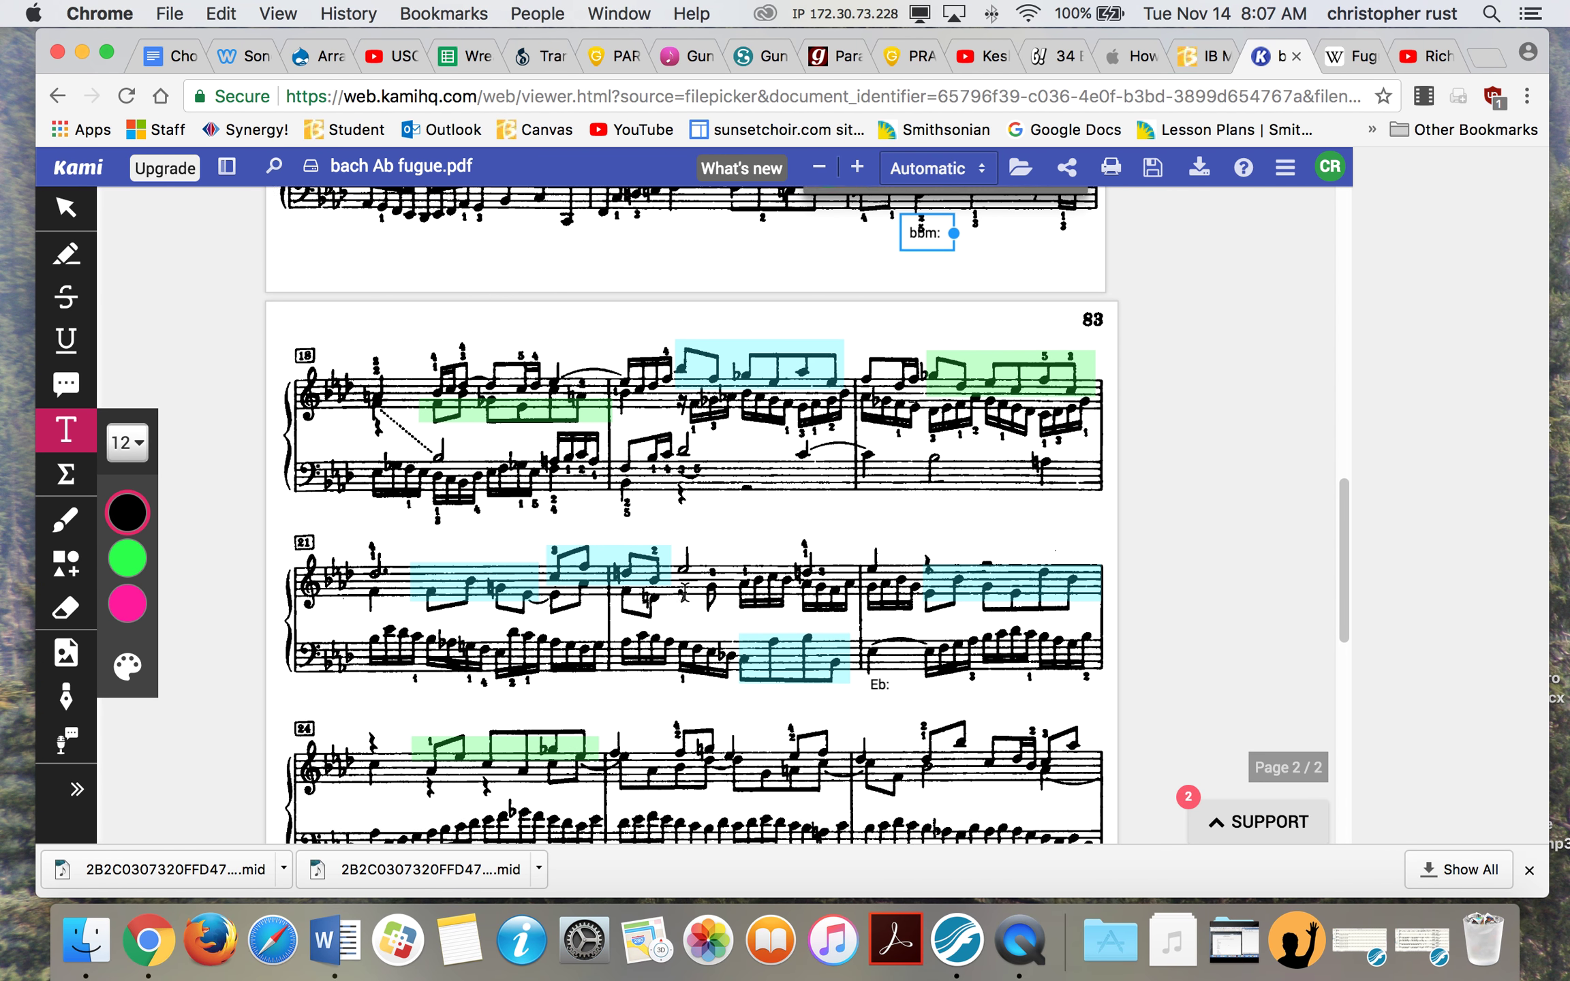
Step: Review the key labels "Eb:" in measure 23 and "Ab:" in measure 24, plus the remaining entries through the final measure
click(871, 667)
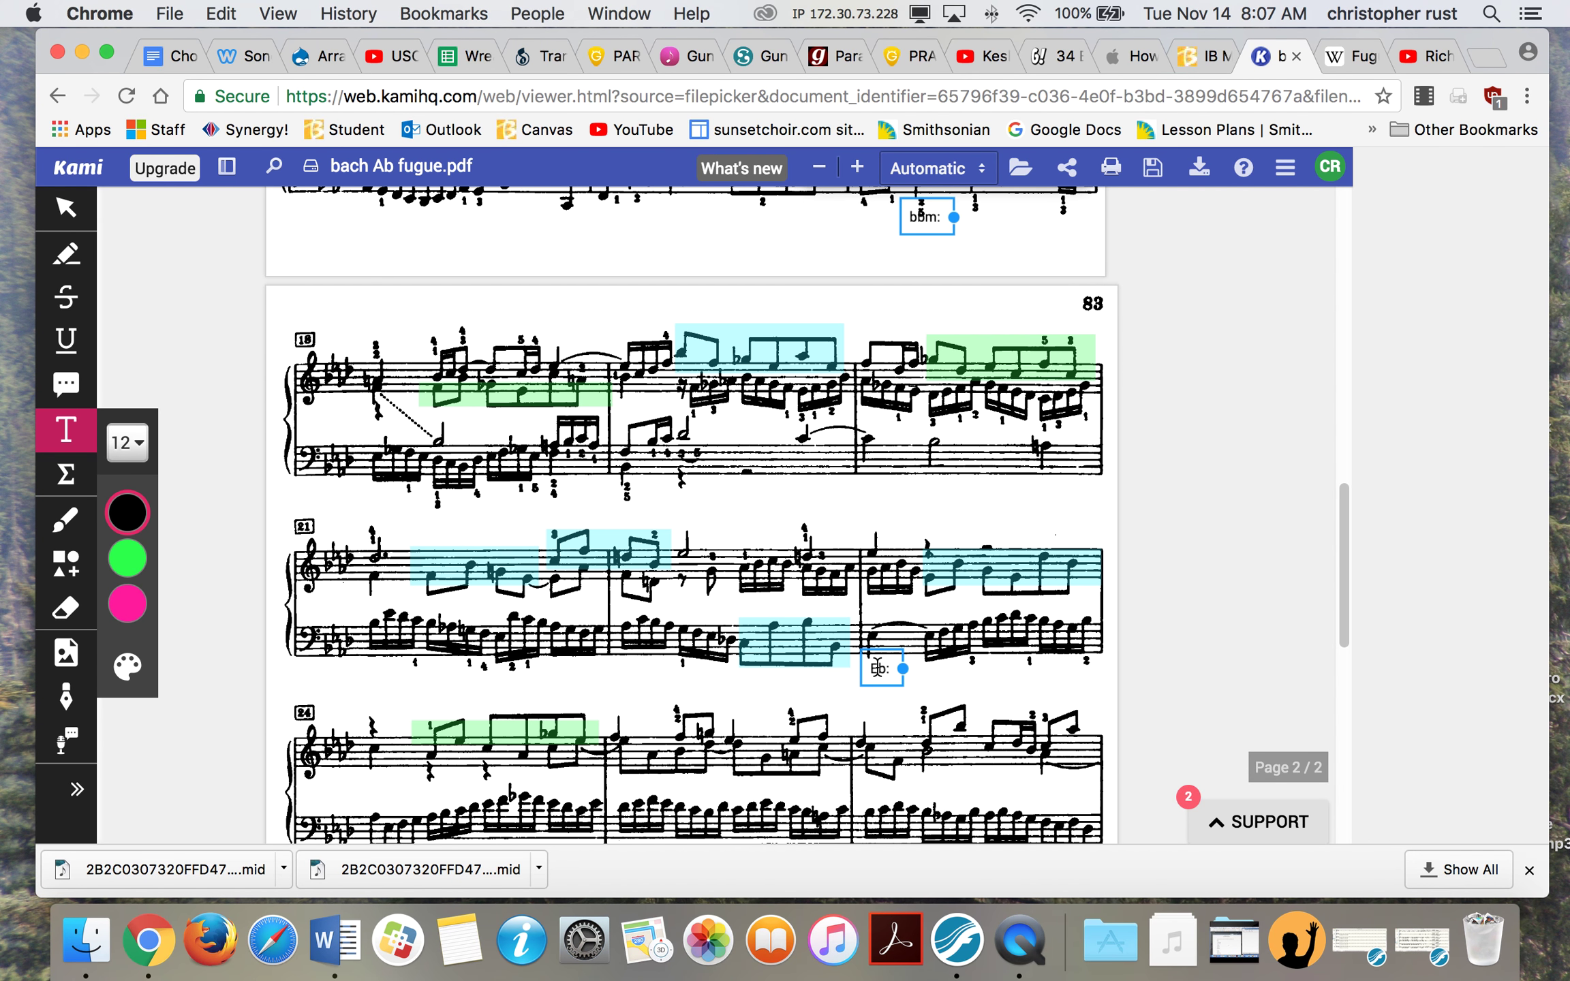
scroll(877, 664, down, 4)
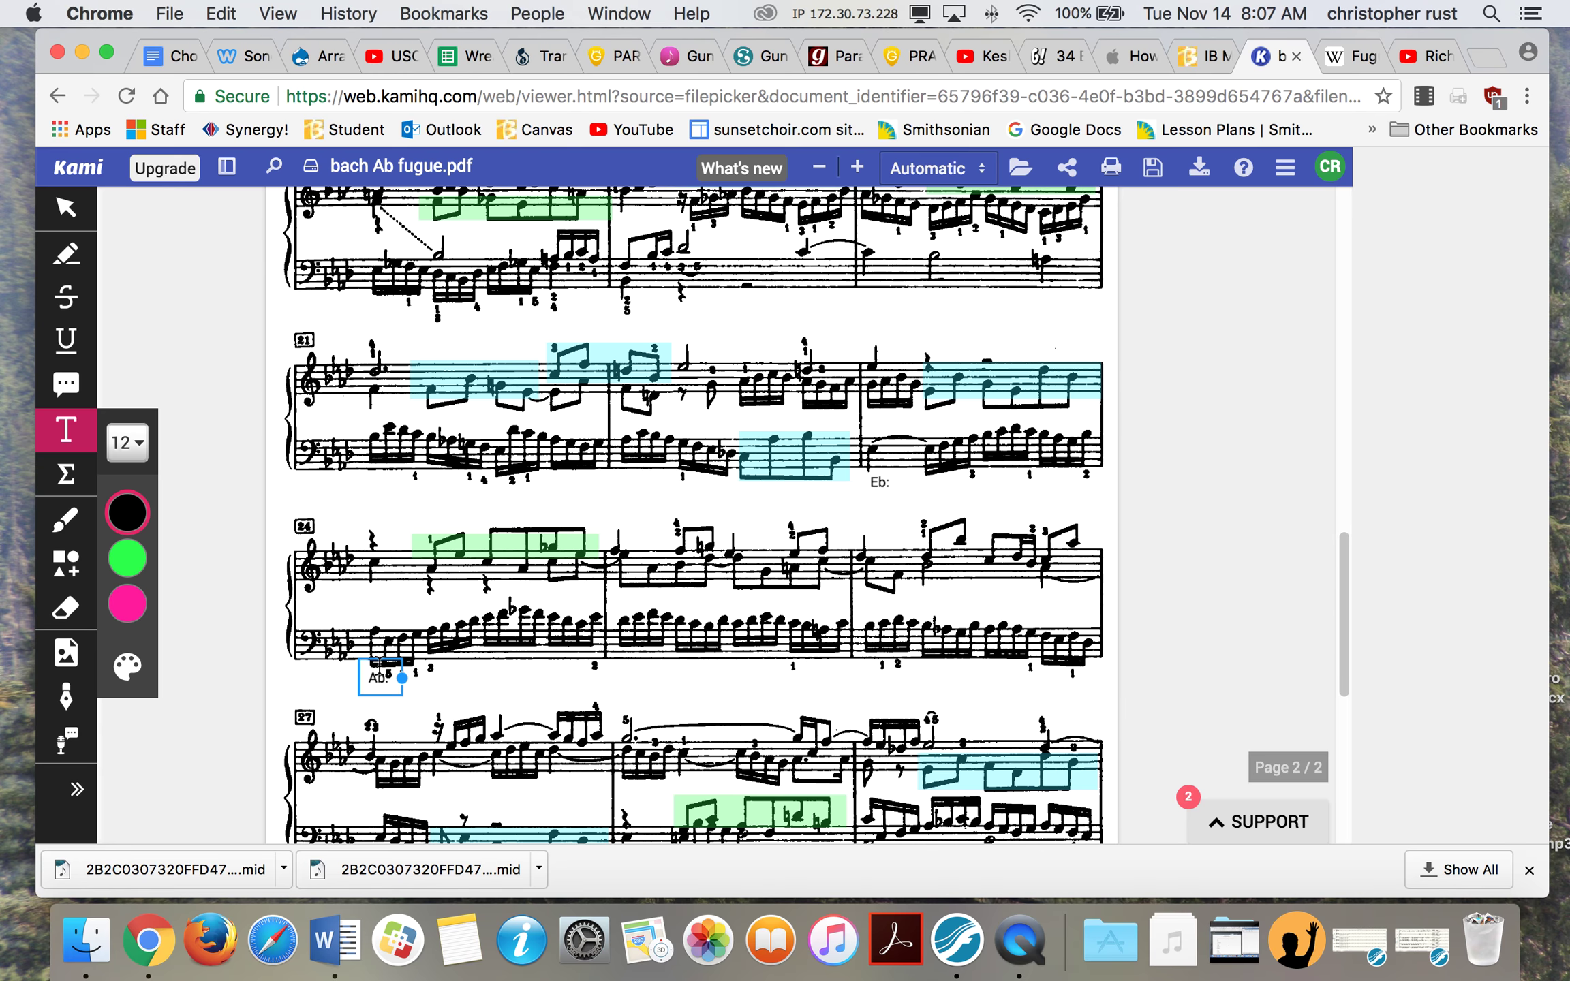
click(379, 675)
scroll(452, 673, down, 1)
scroll(452, 673, down, 4)
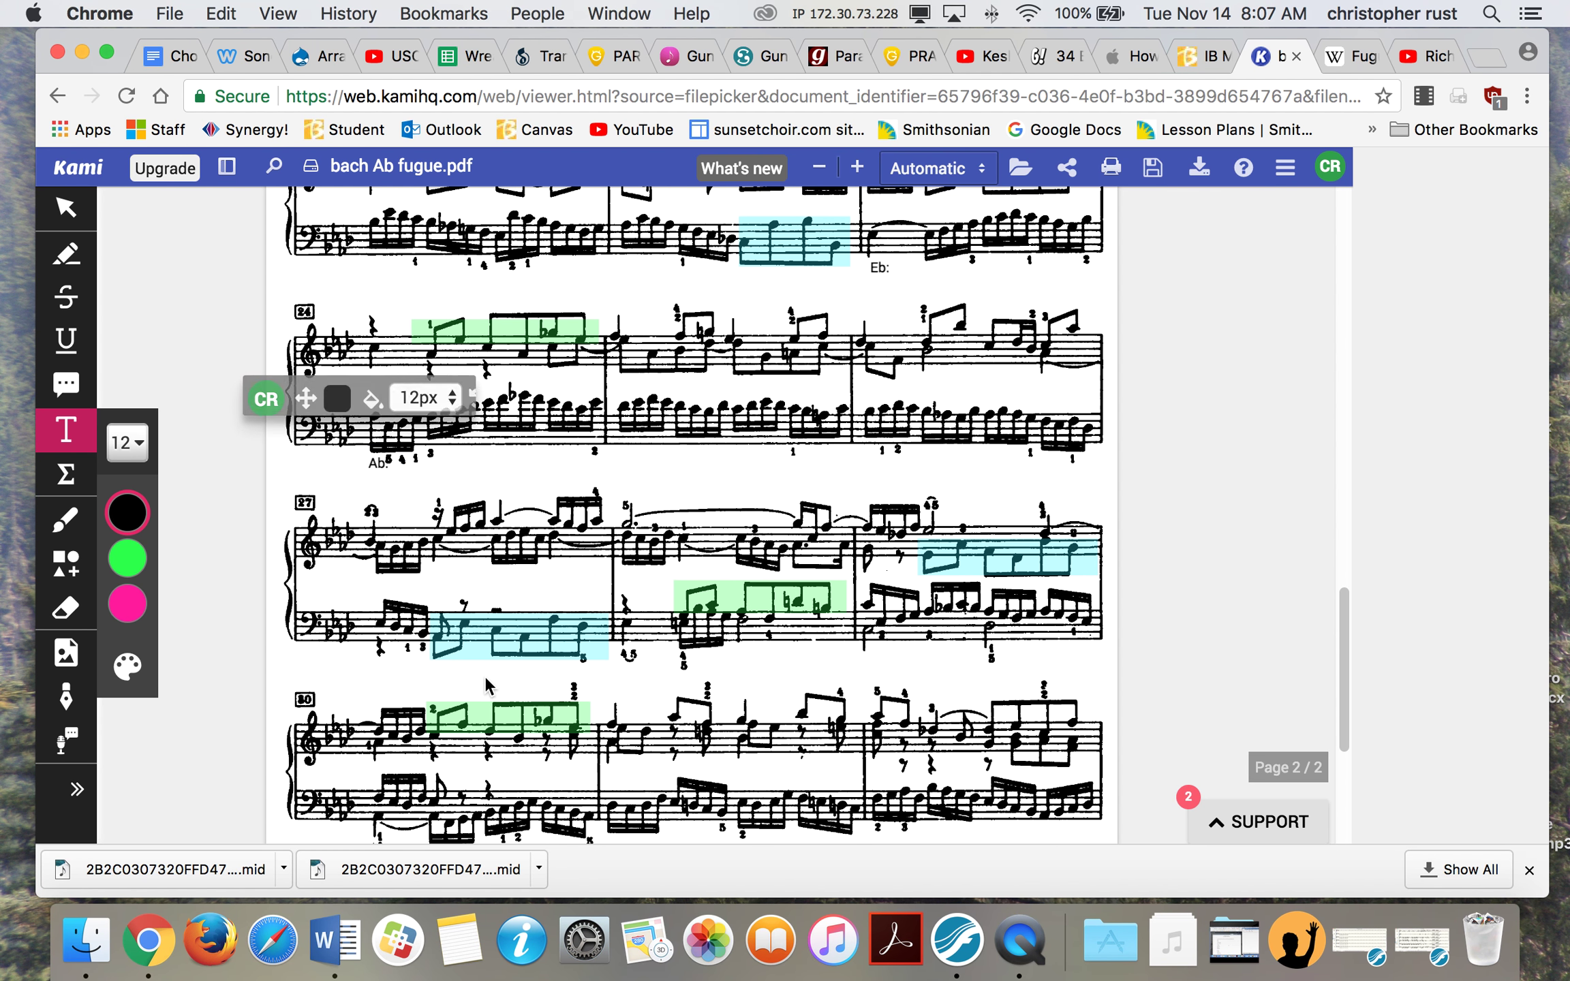
click(482, 456)
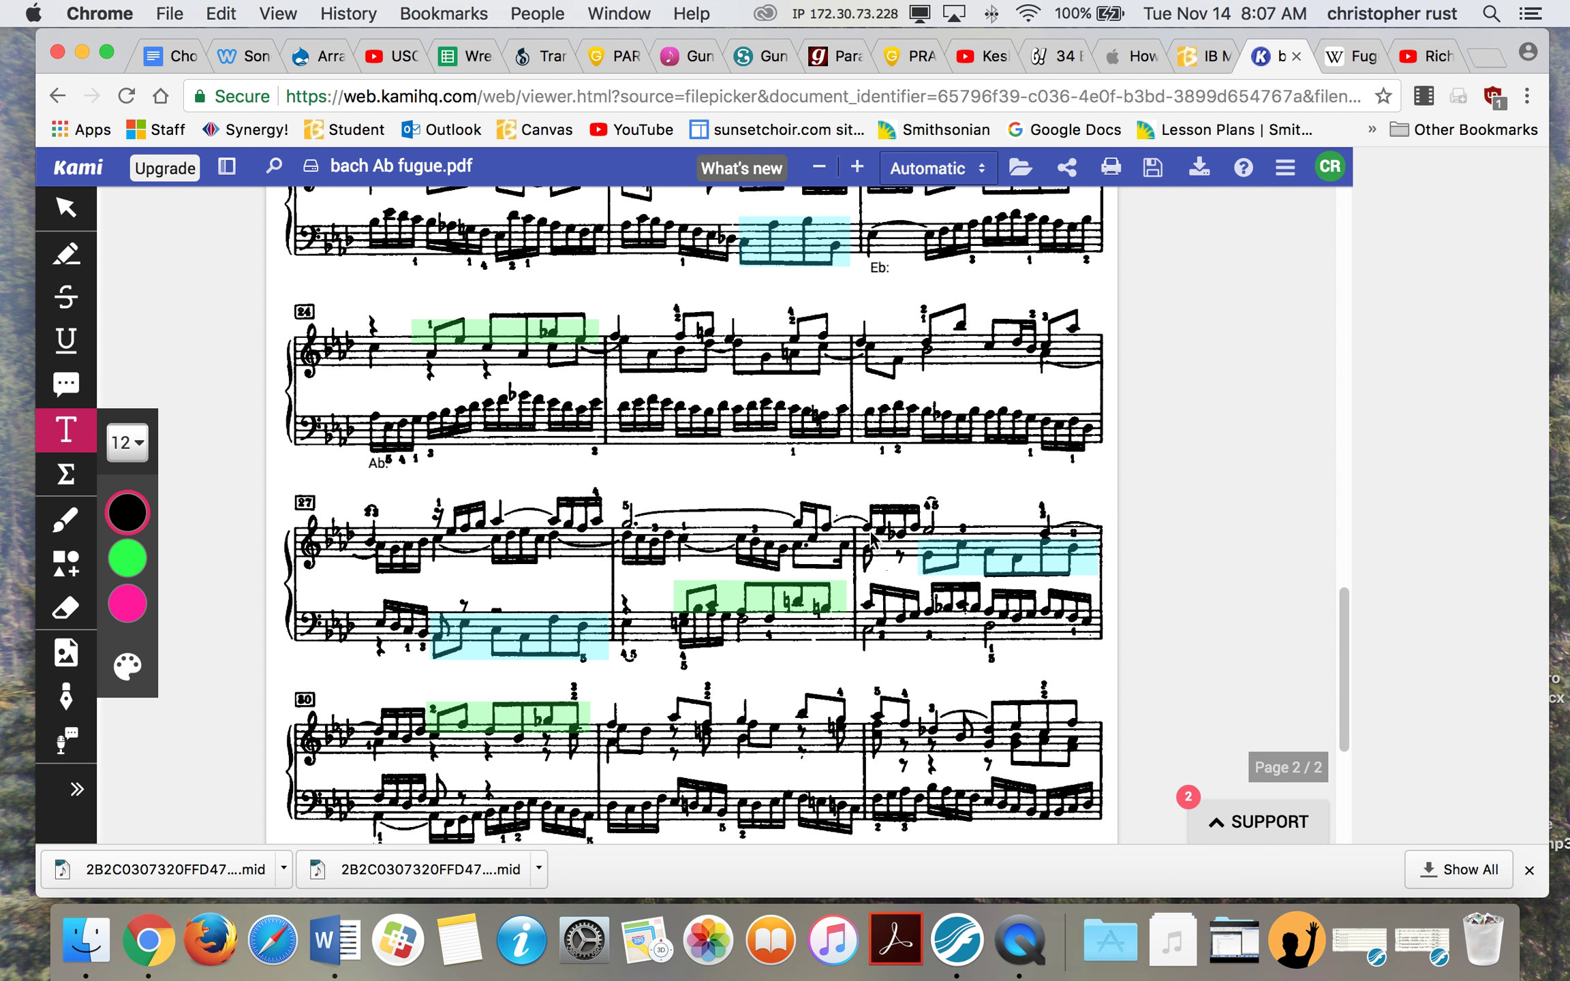
scroll(839, 581, down, 6)
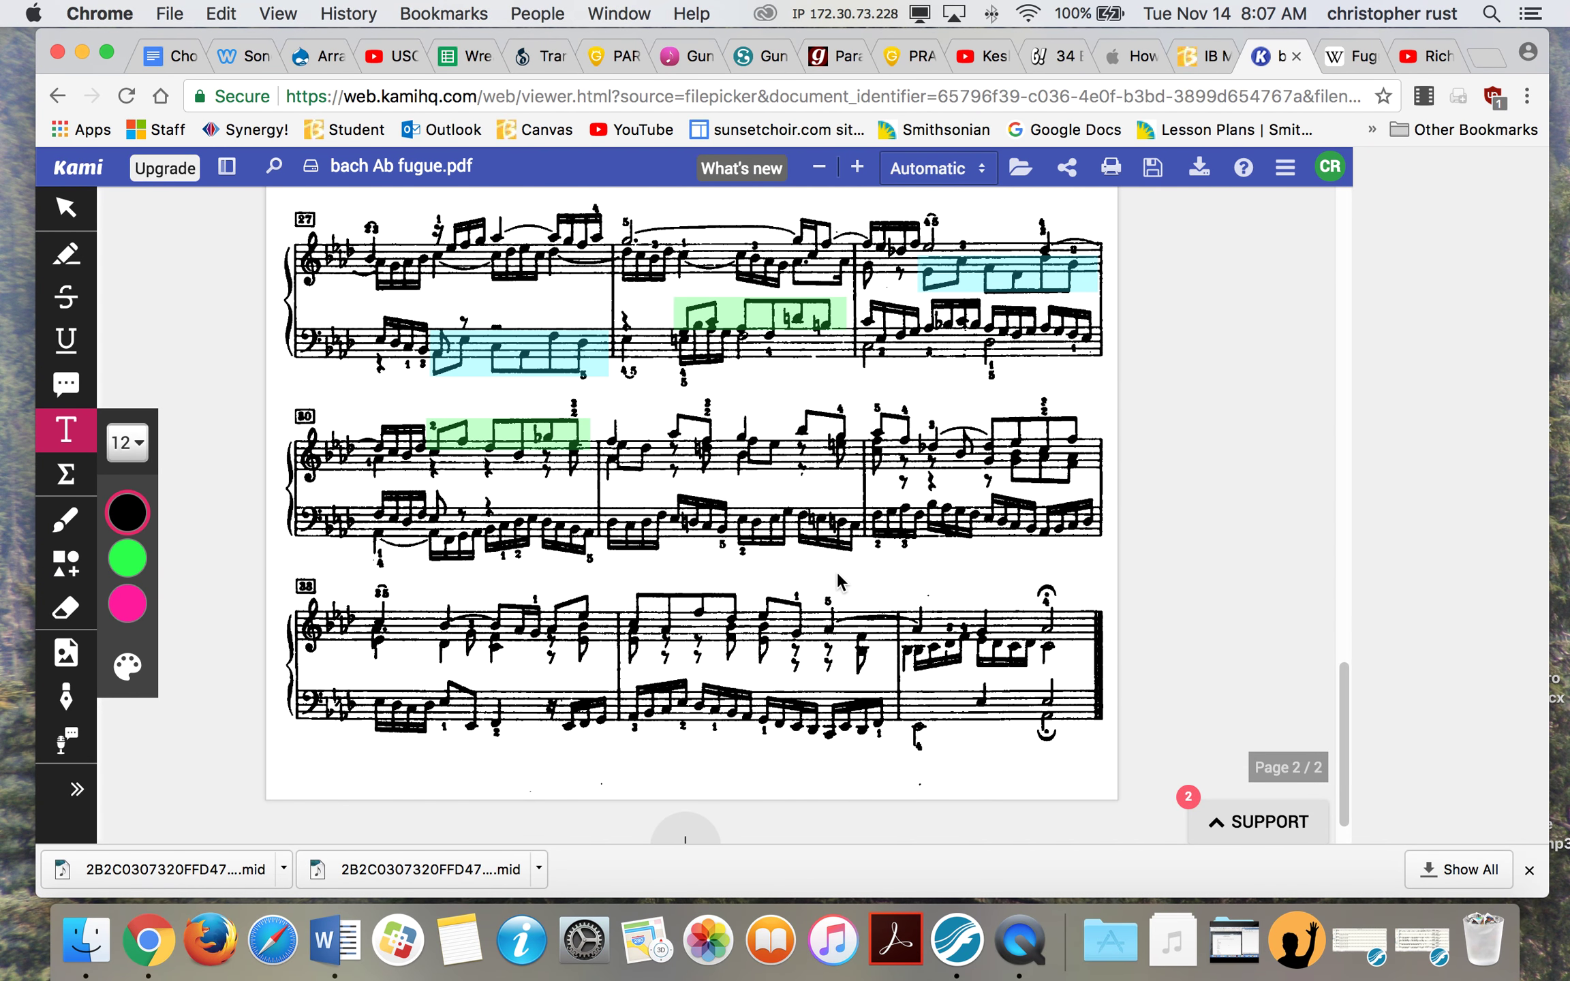
scroll(839, 581, down, 1)
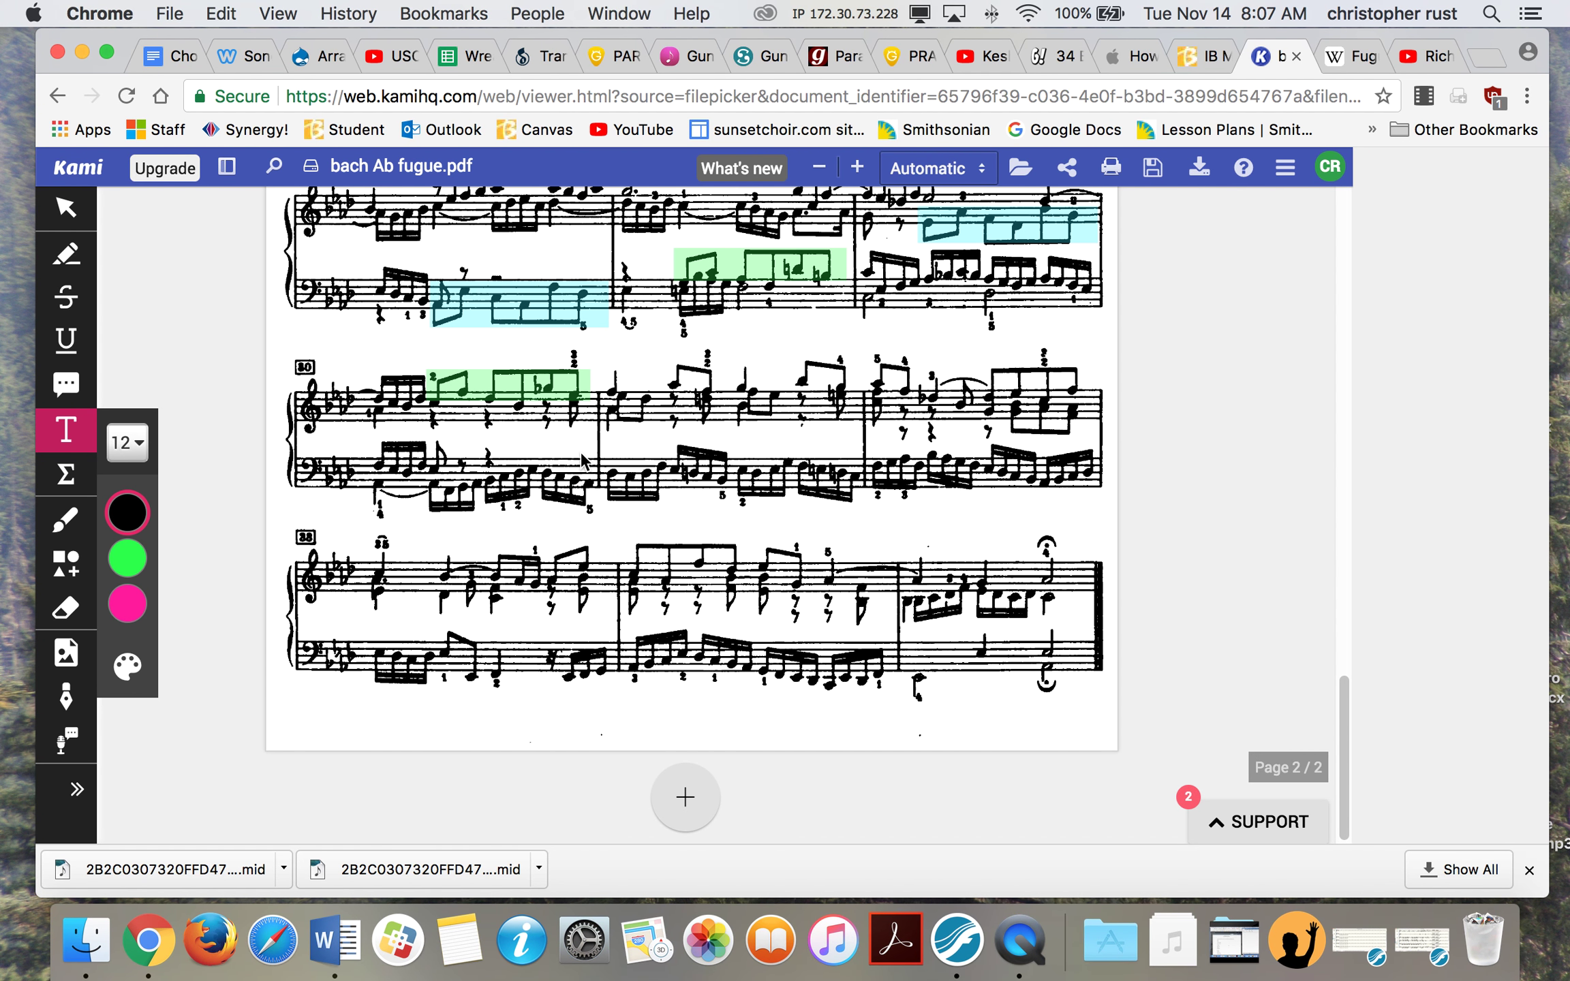
Step: Add a text note reading "Harmonic form:" beside the title Fuga XVII on the first page
scroll(728, 571, up, 15)
scroll(728, 571, up, 5)
click(516, 320)
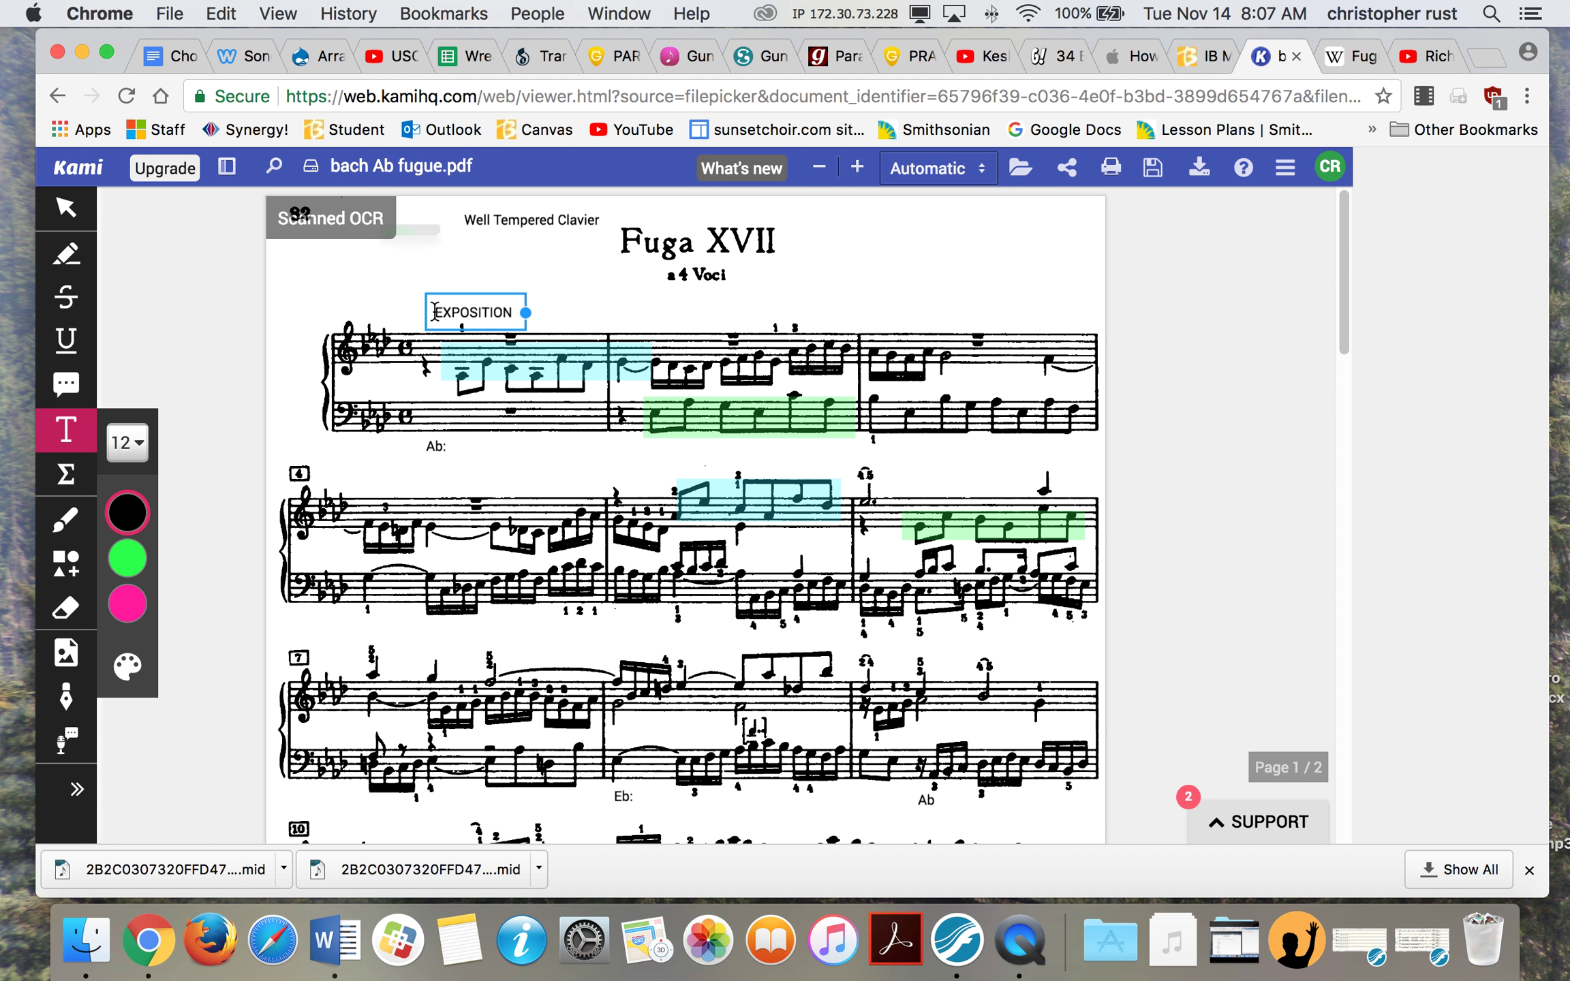
click(779, 200)
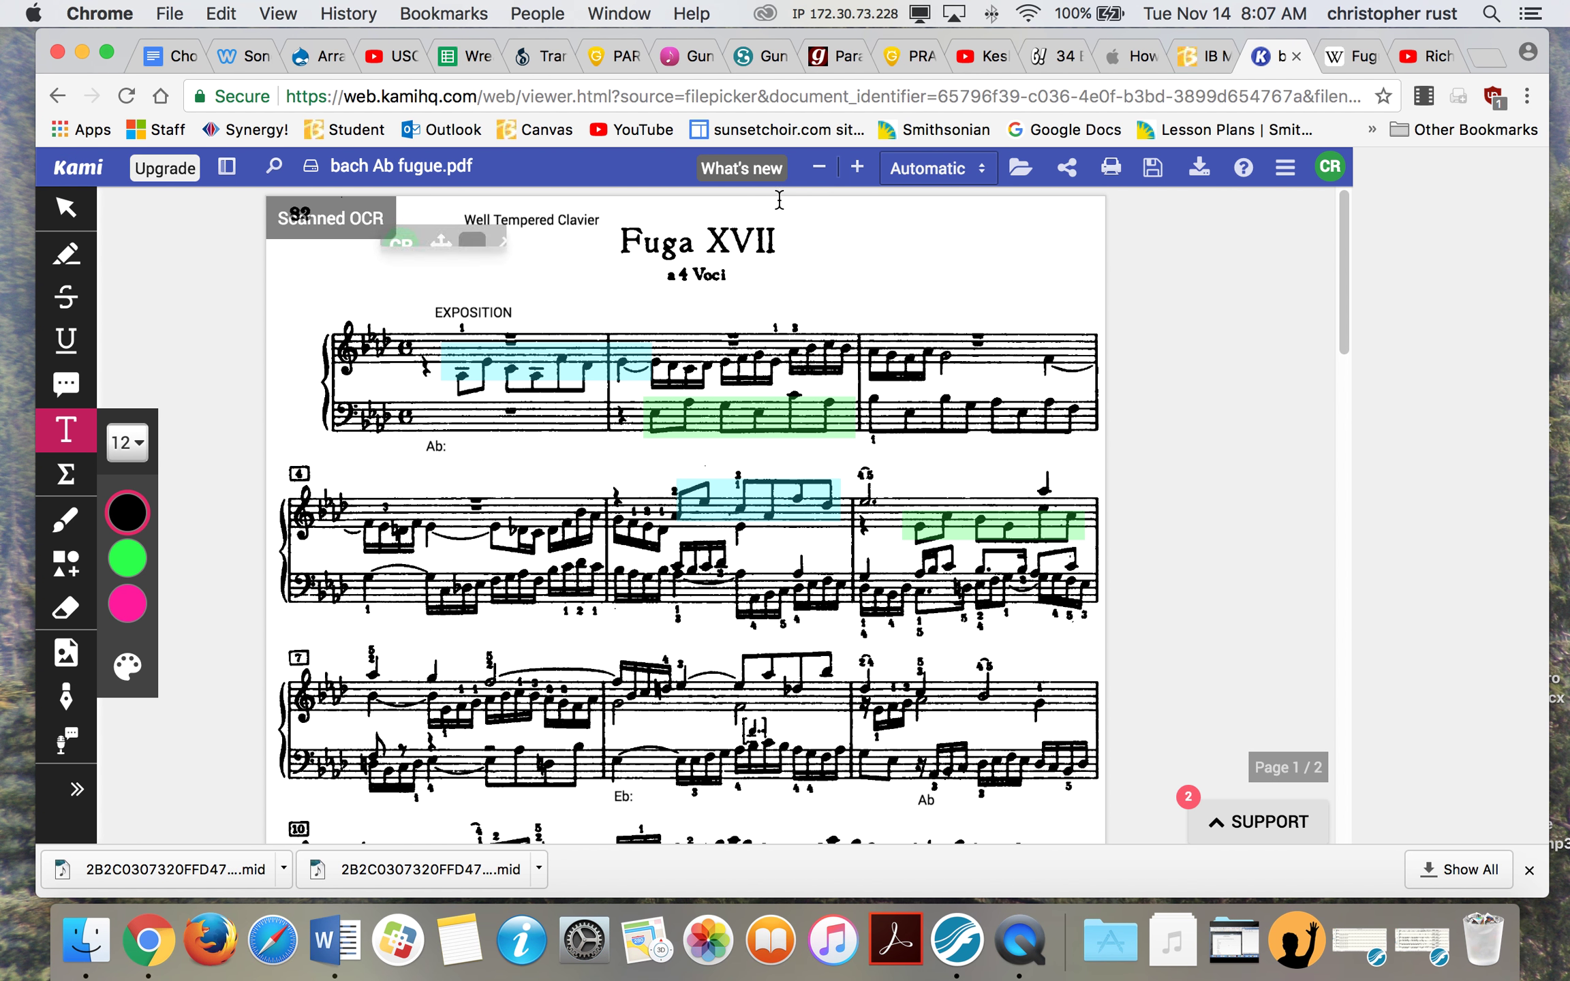
click(837, 214)
text(Harmonic)
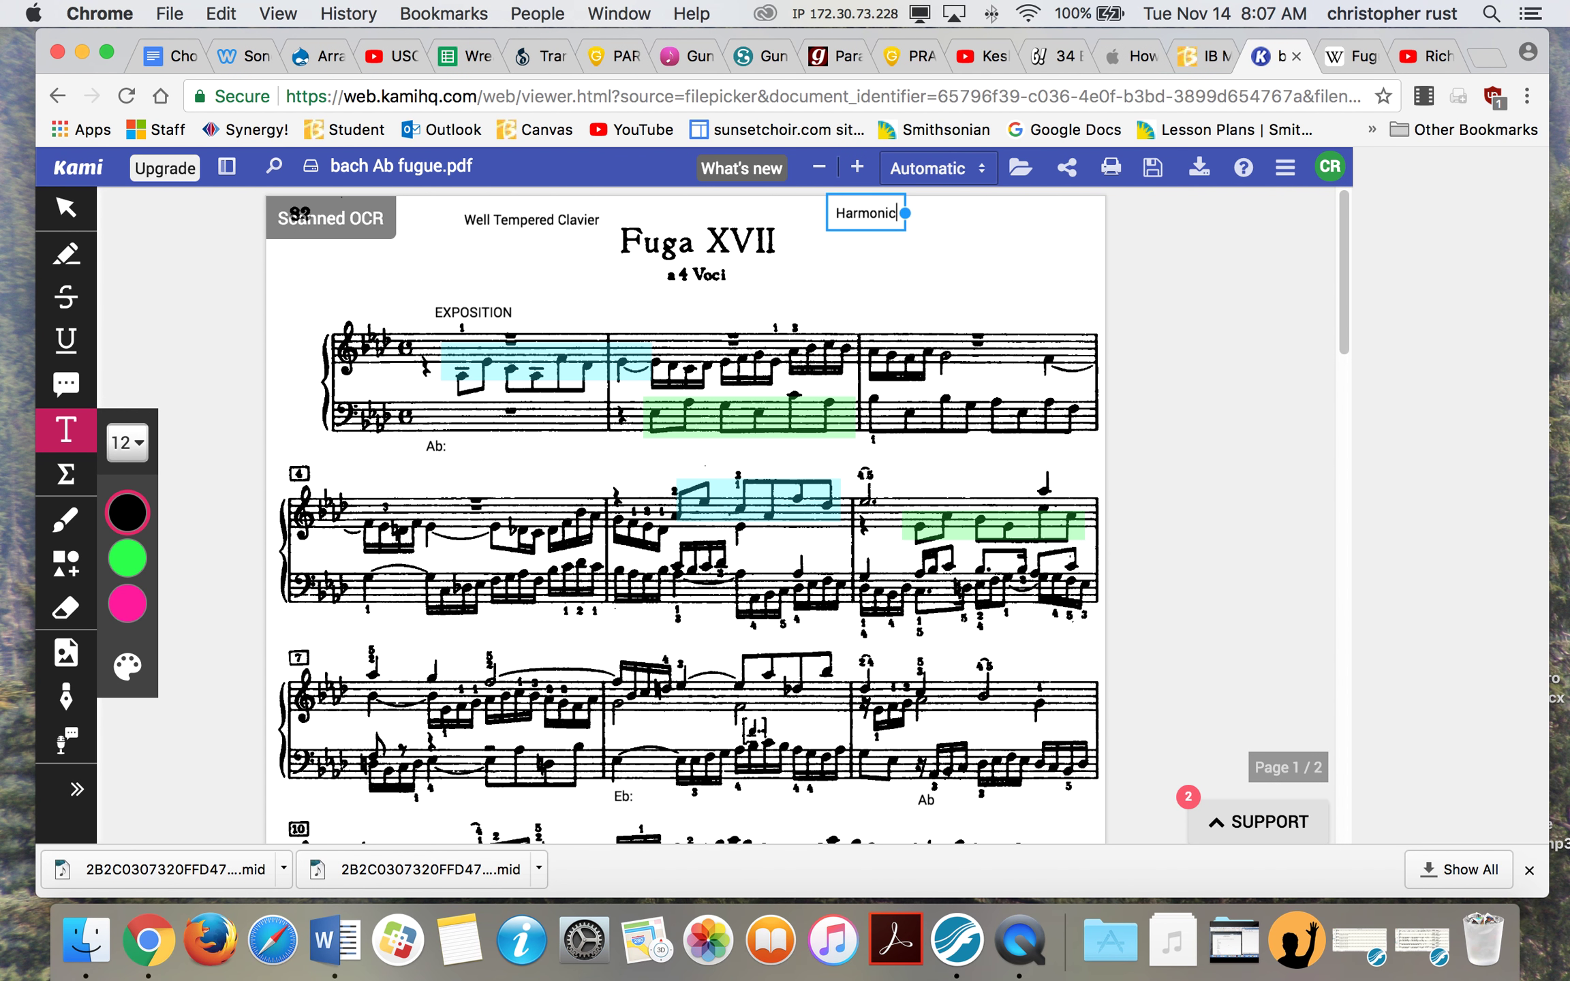
text( form:)
Step: Enter the key progression "I-V-I-vi-ii-V-I" on a second line of the harmonic form note
key(Return)
text(I-V-I)
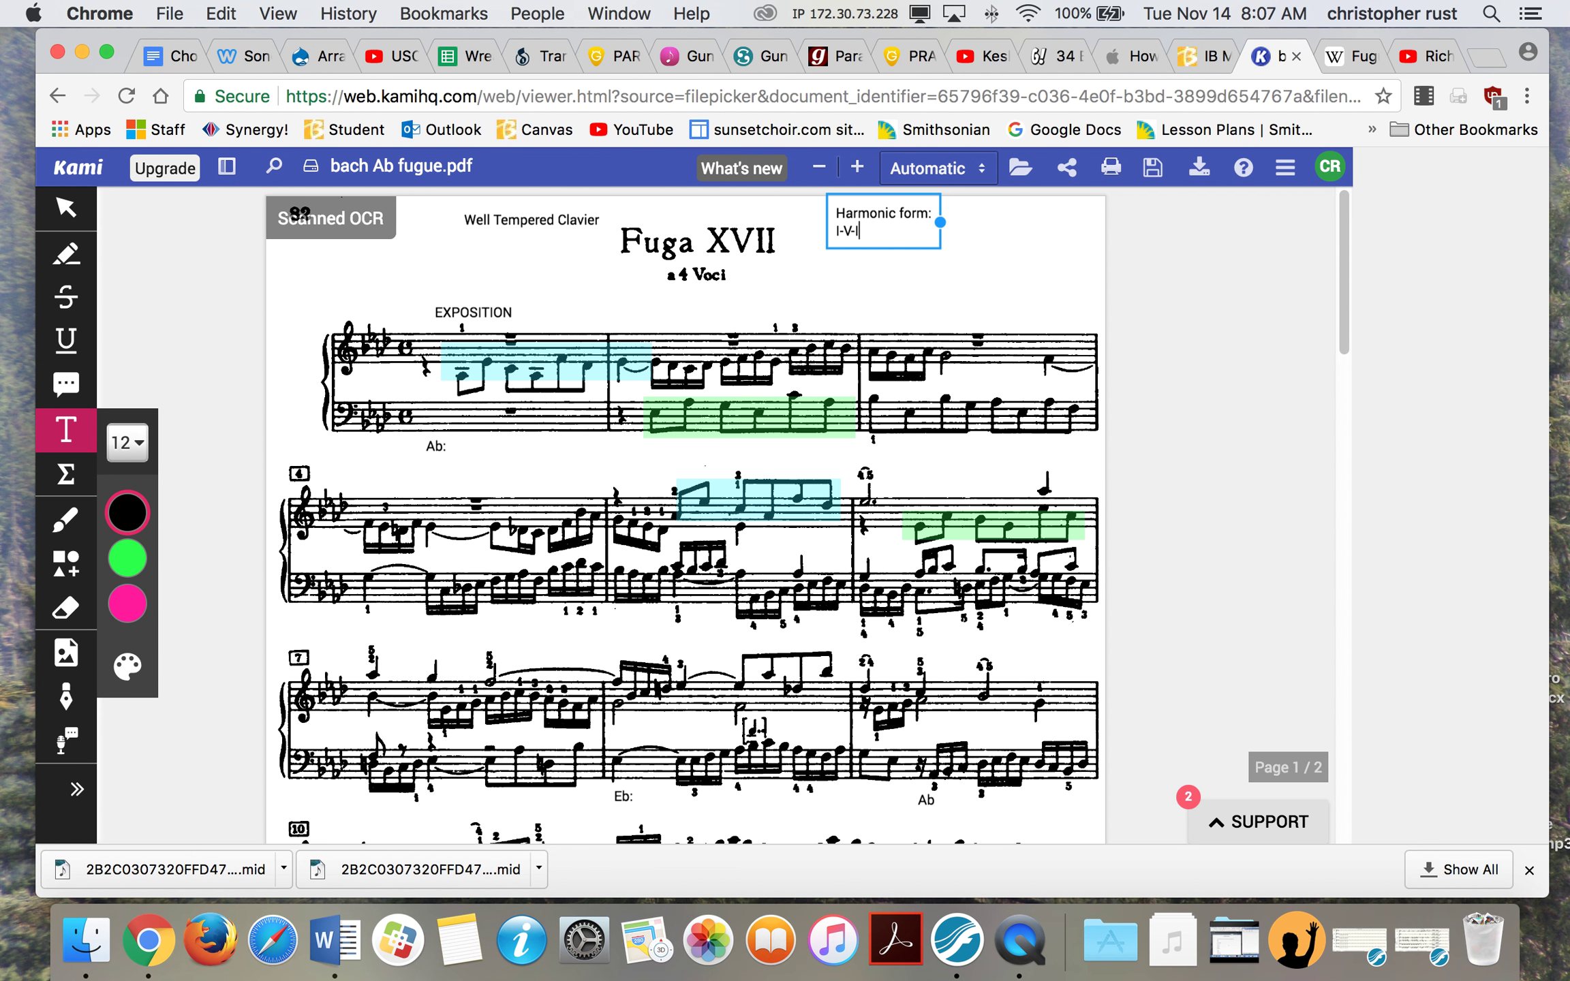
text(-vi-ii-V-I)
click(836, 231)
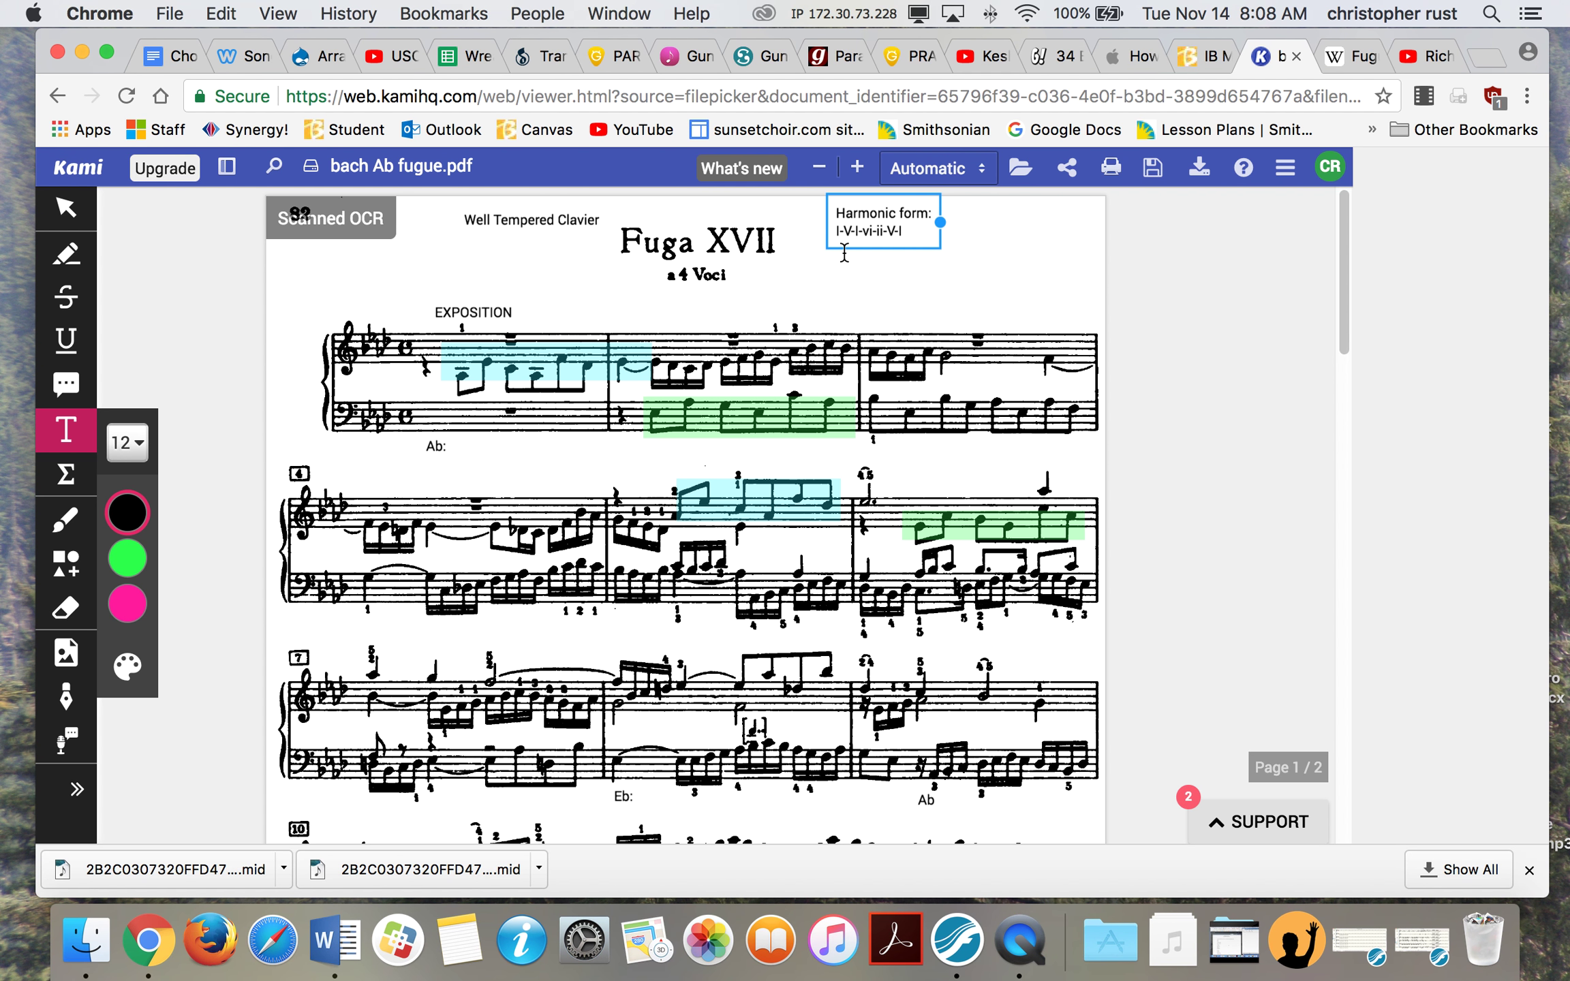
click(835, 232)
click(837, 238)
Step: Look over the annotated score from the opening to the final measure and back to the title
scroll(1085, 339, down, 20)
scroll(1102, 416, down, 12)
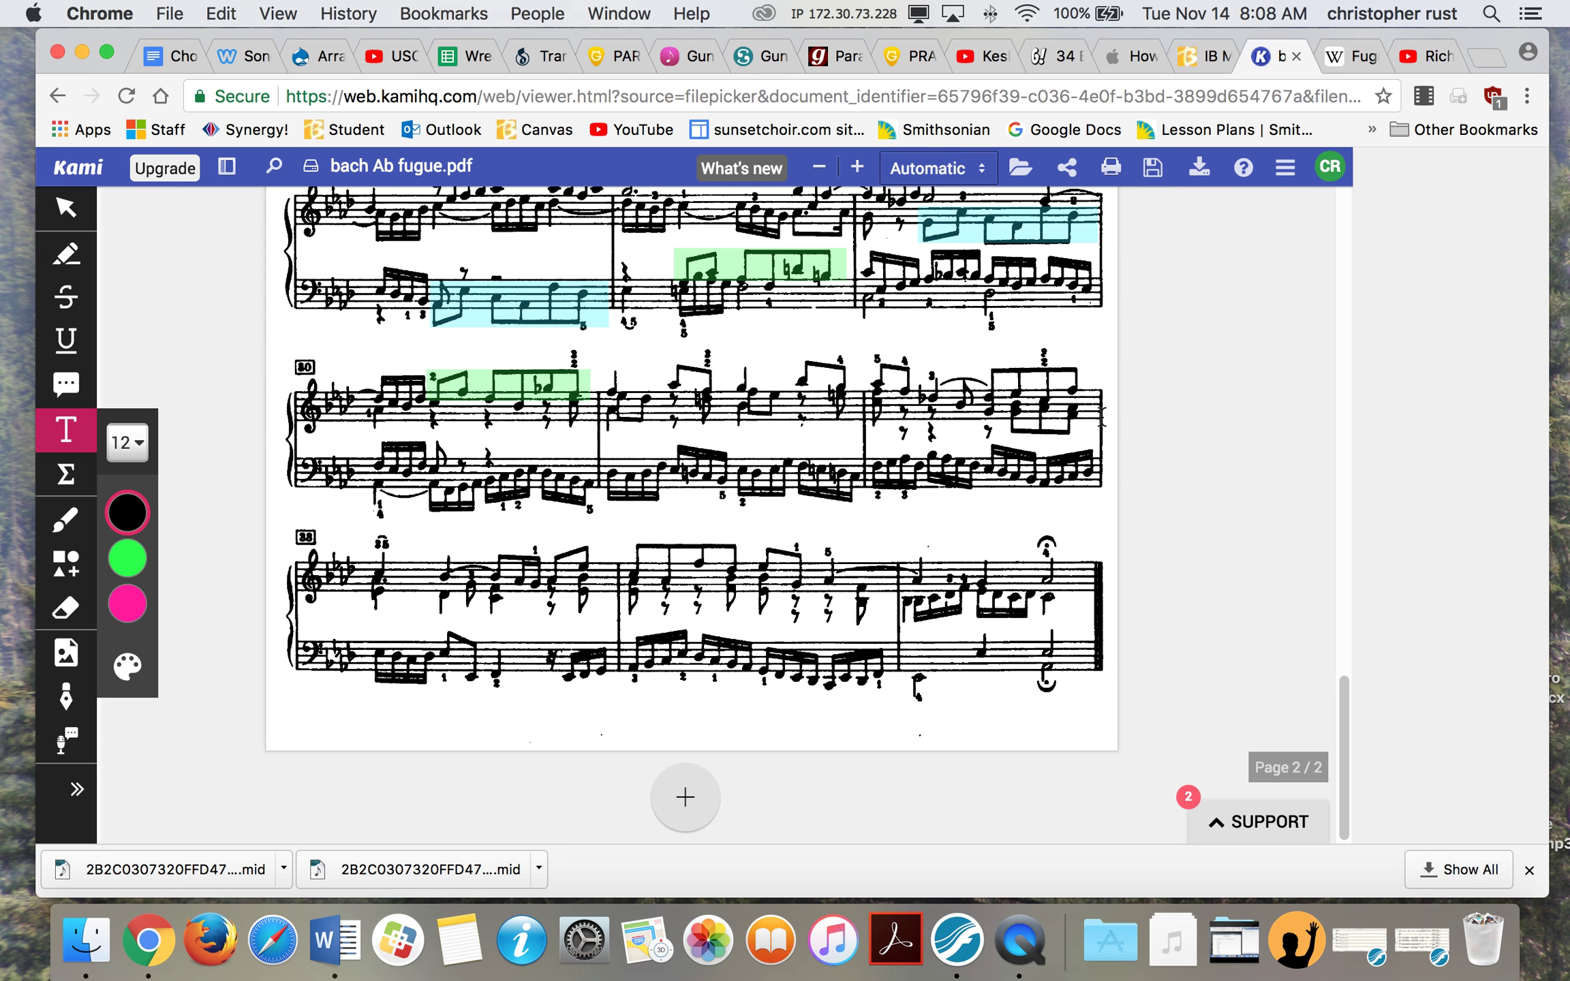
scroll(982, 746, up, 20)
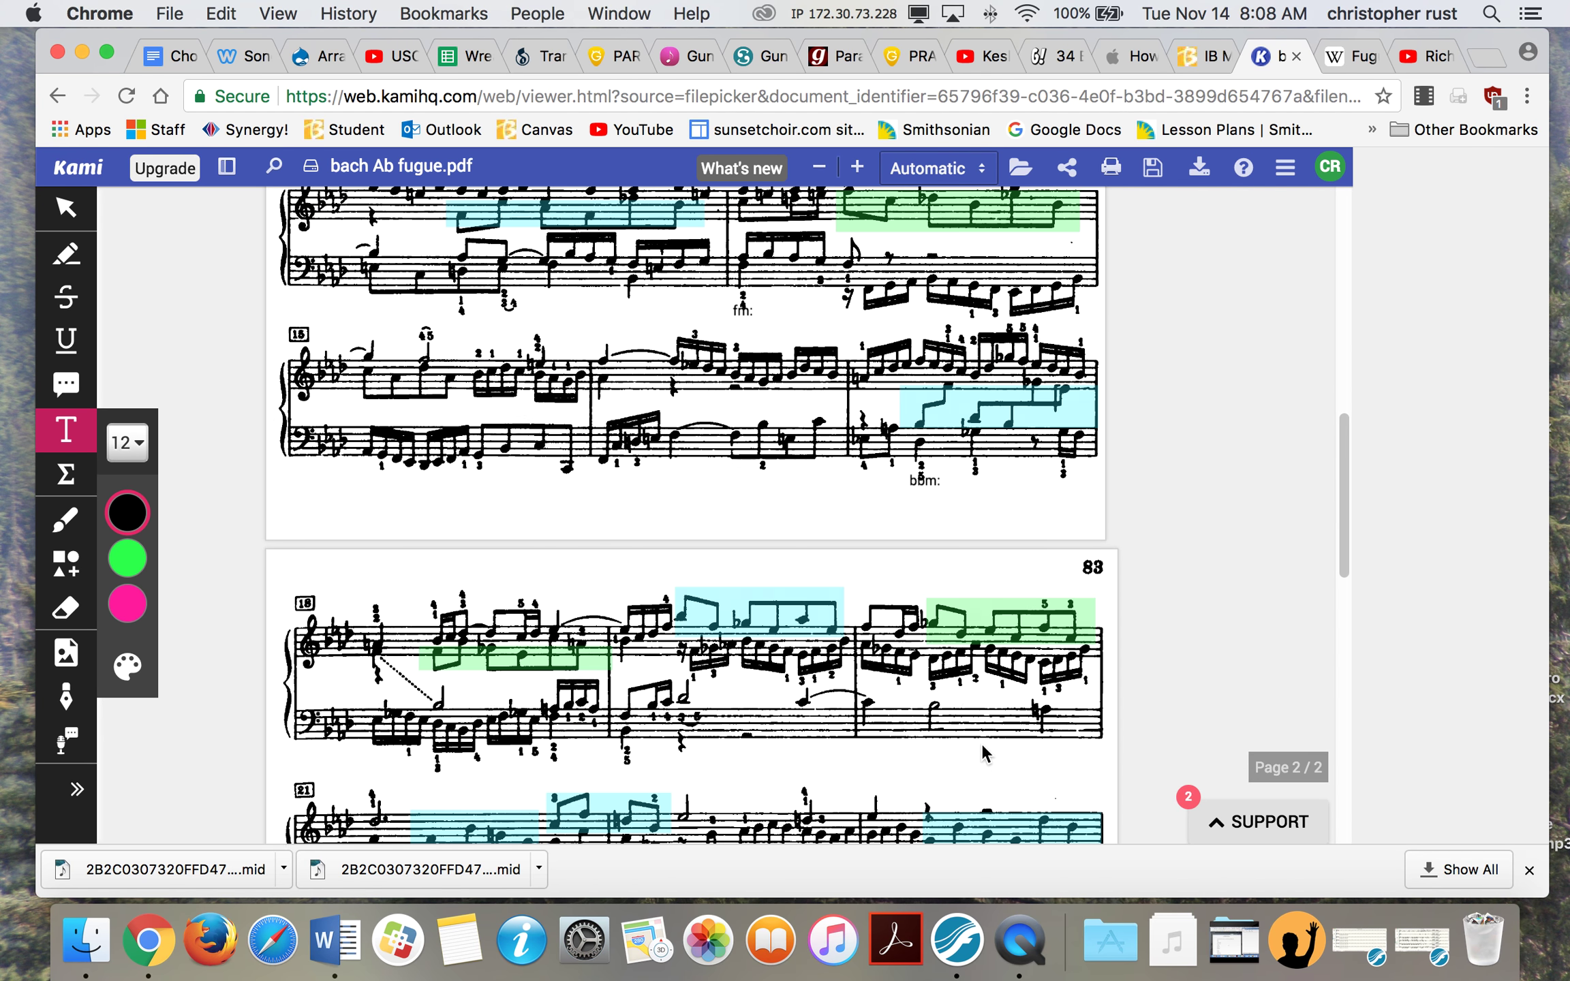
scroll(983, 753, up, 3)
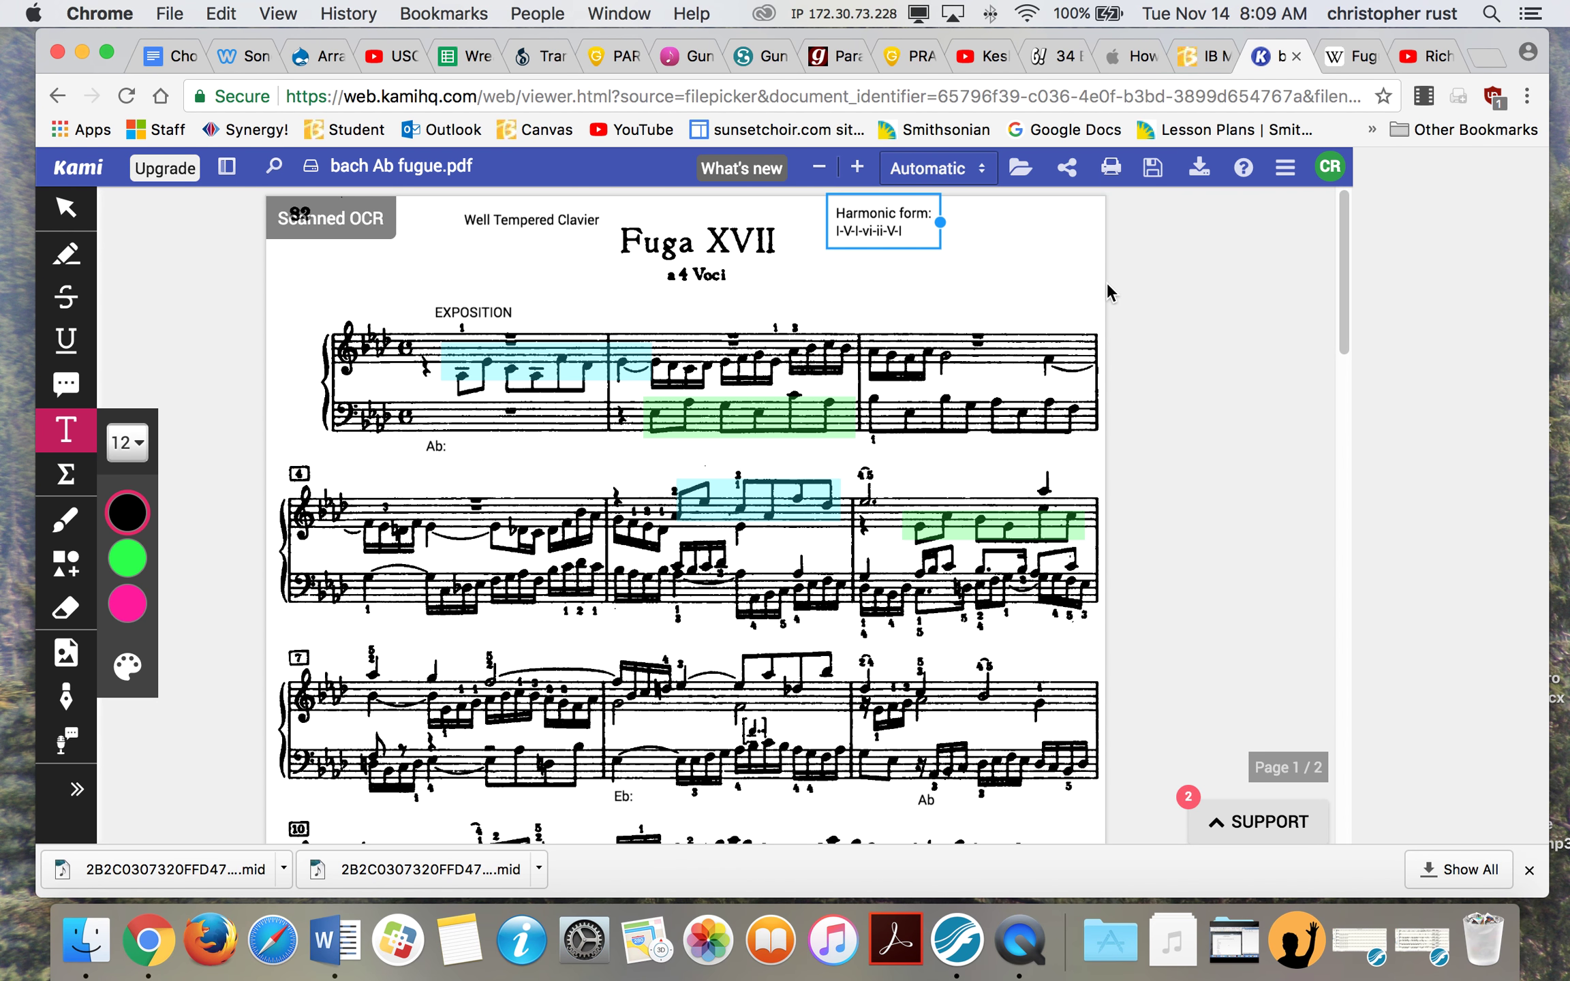
scroll(1104, 282, down, 15)
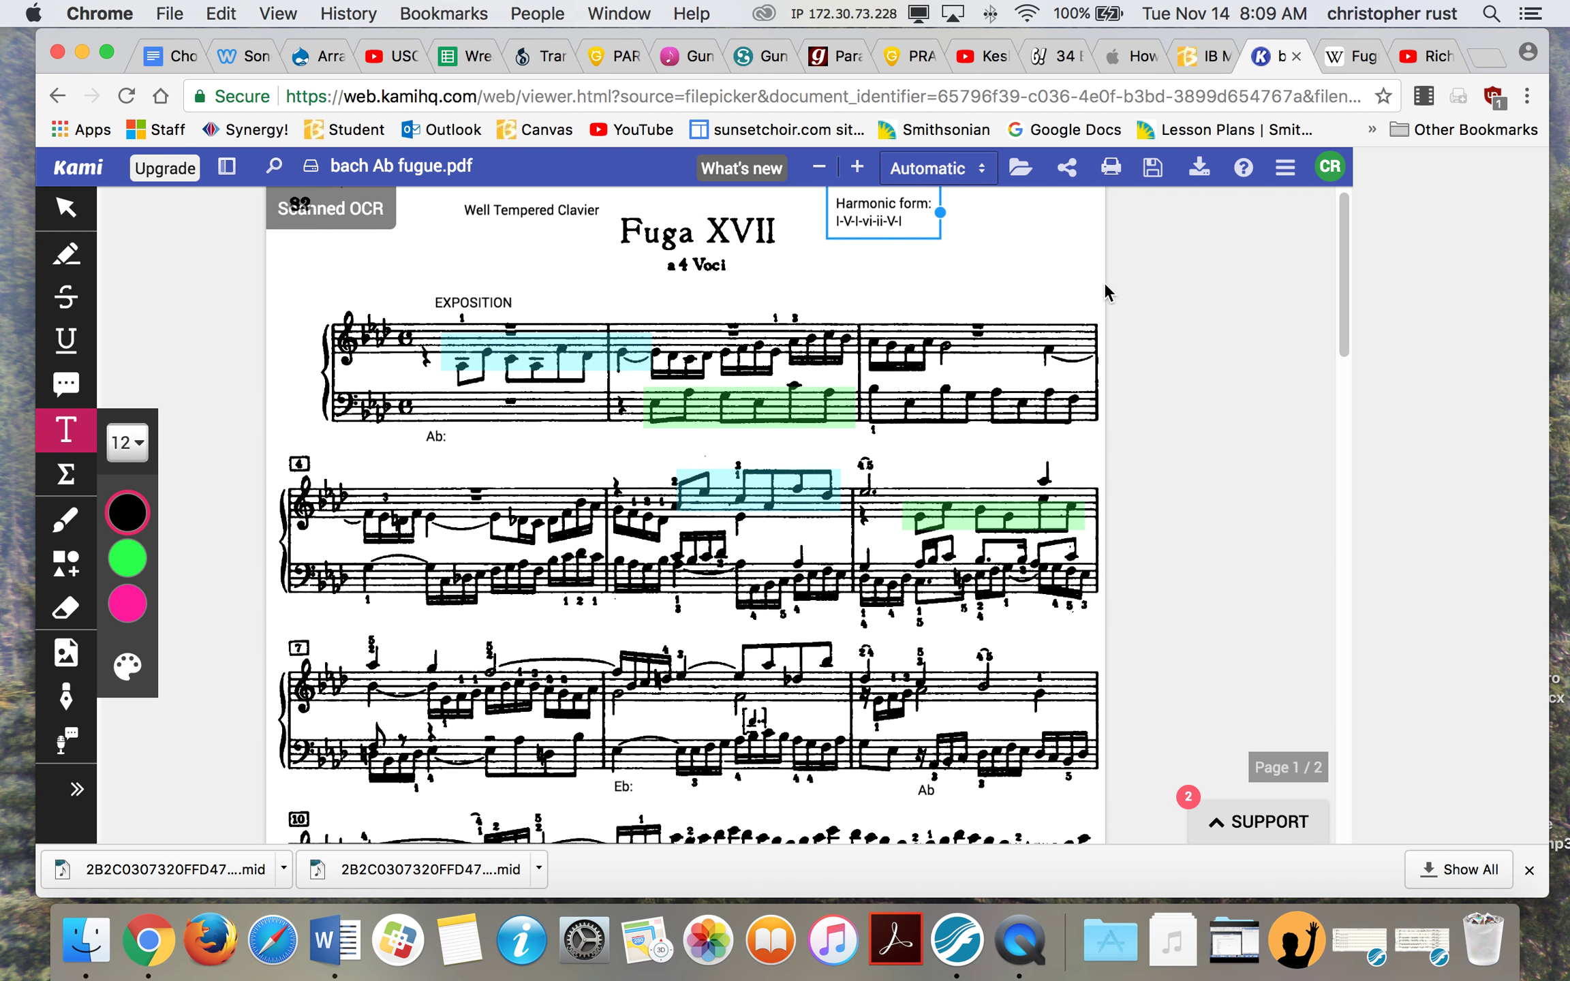
scroll(1104, 282, down, 10)
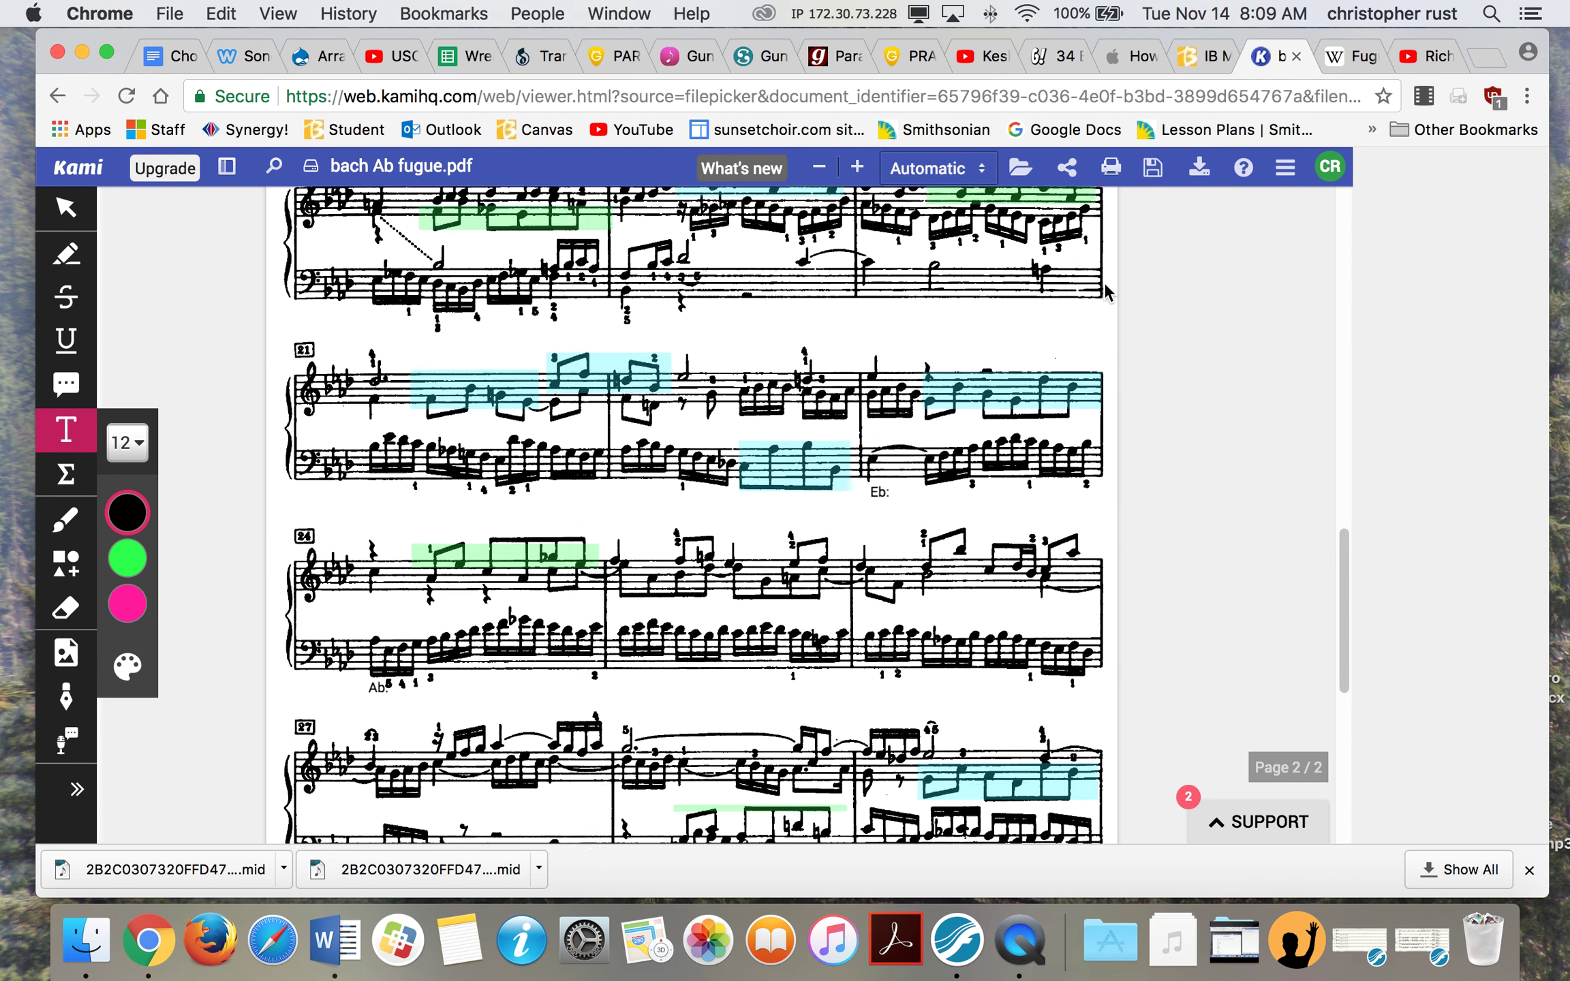
scroll(1104, 283, up, 20)
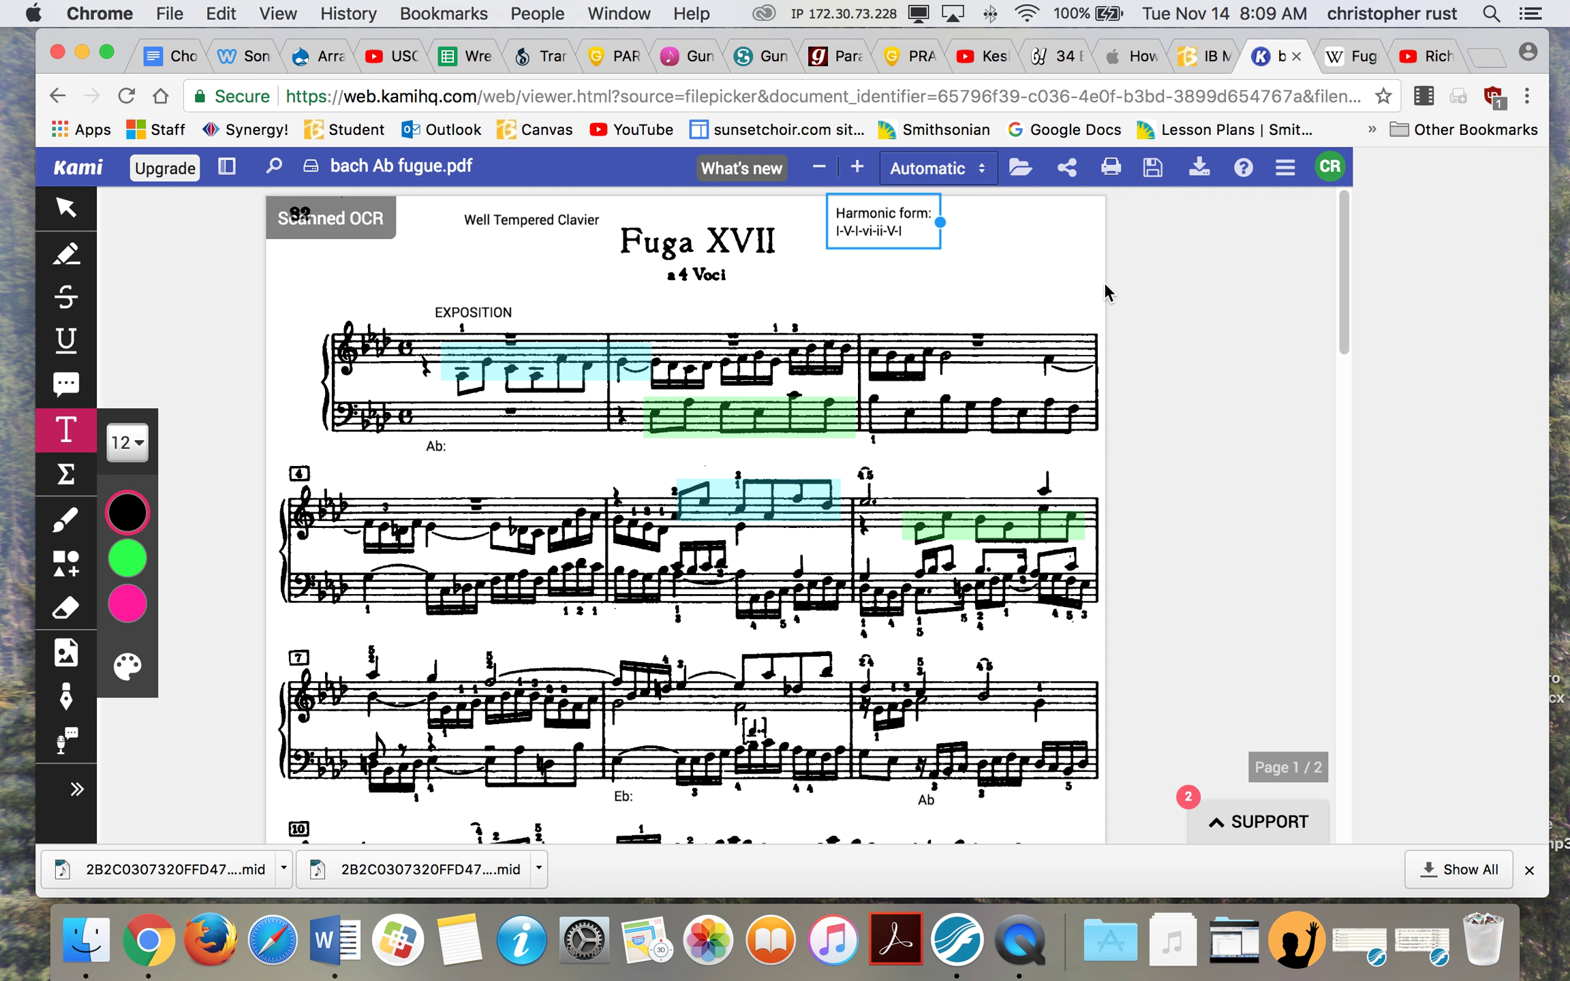
click(1024, 943)
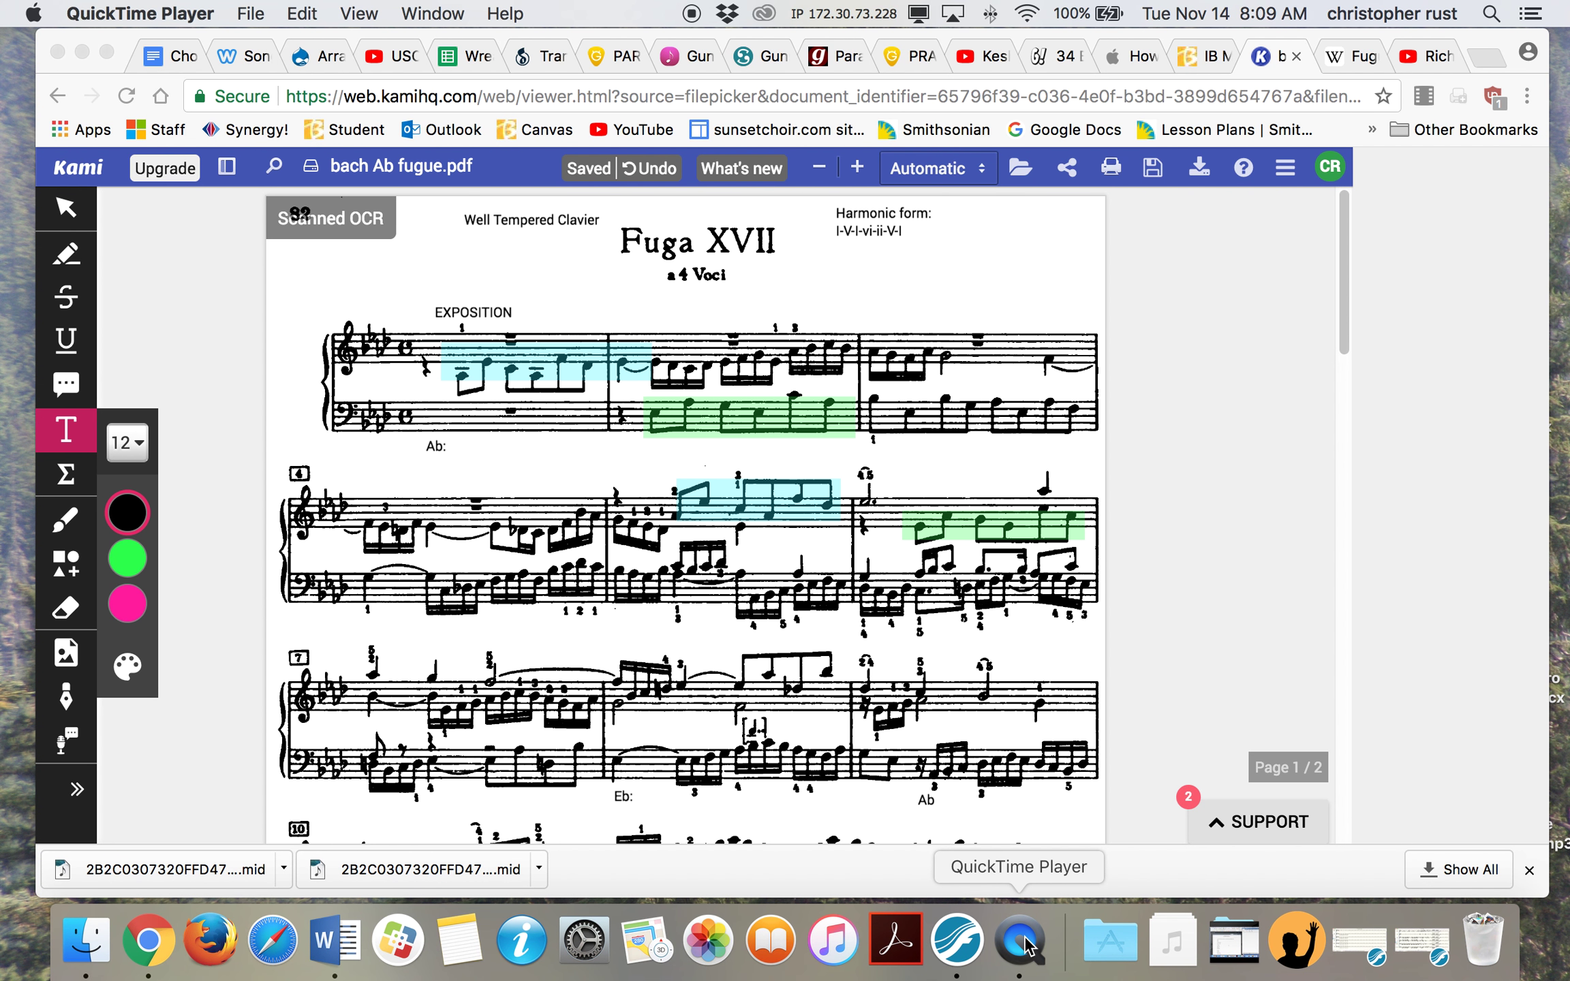